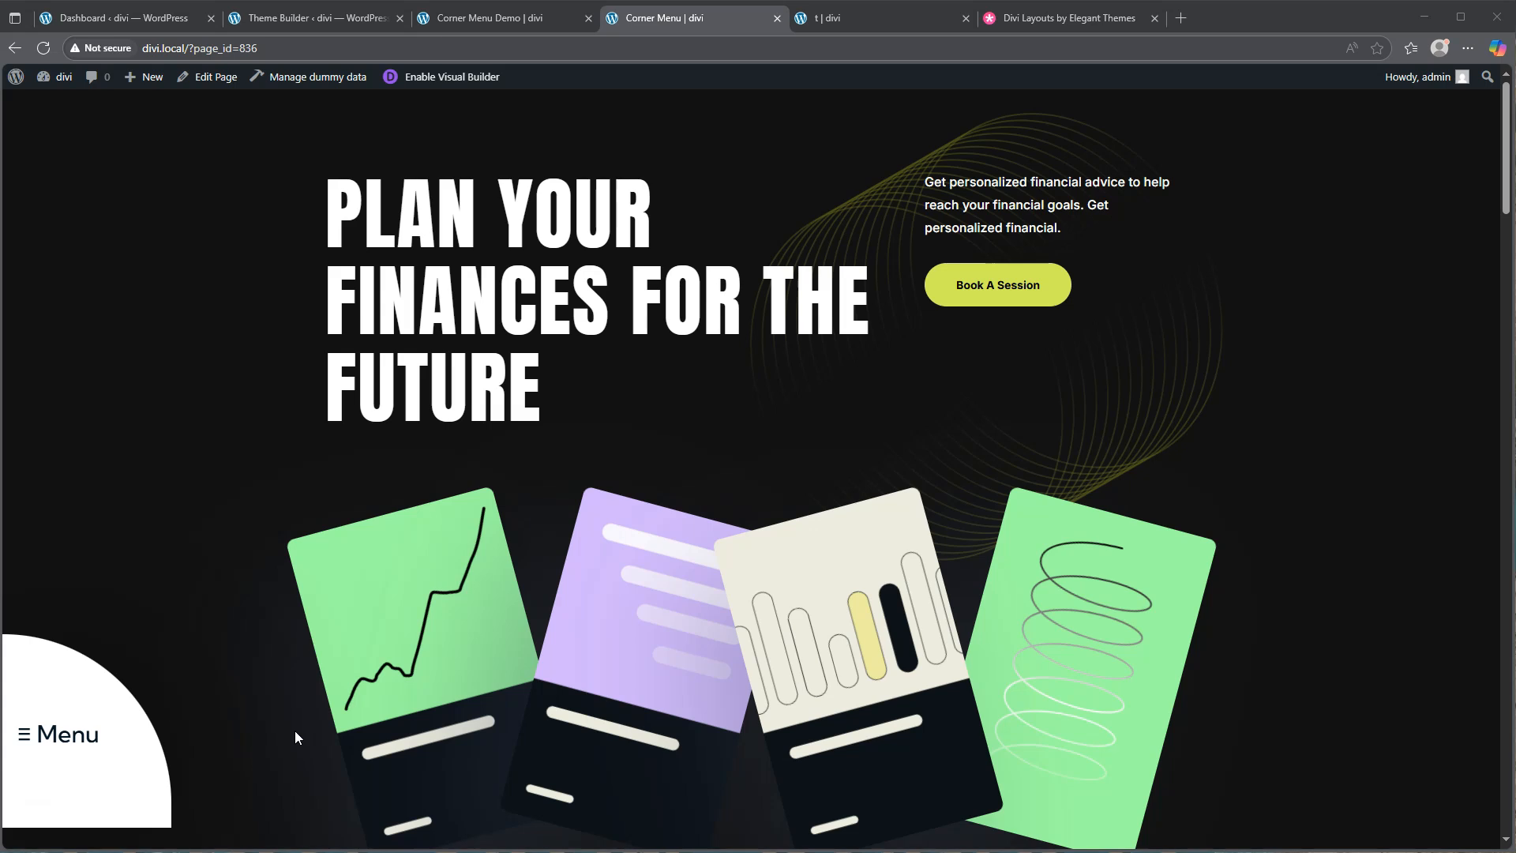
Preview the corner menu expanding into its links, then view the Divi and Elegant Themes layout pages
left_click(195, 728)
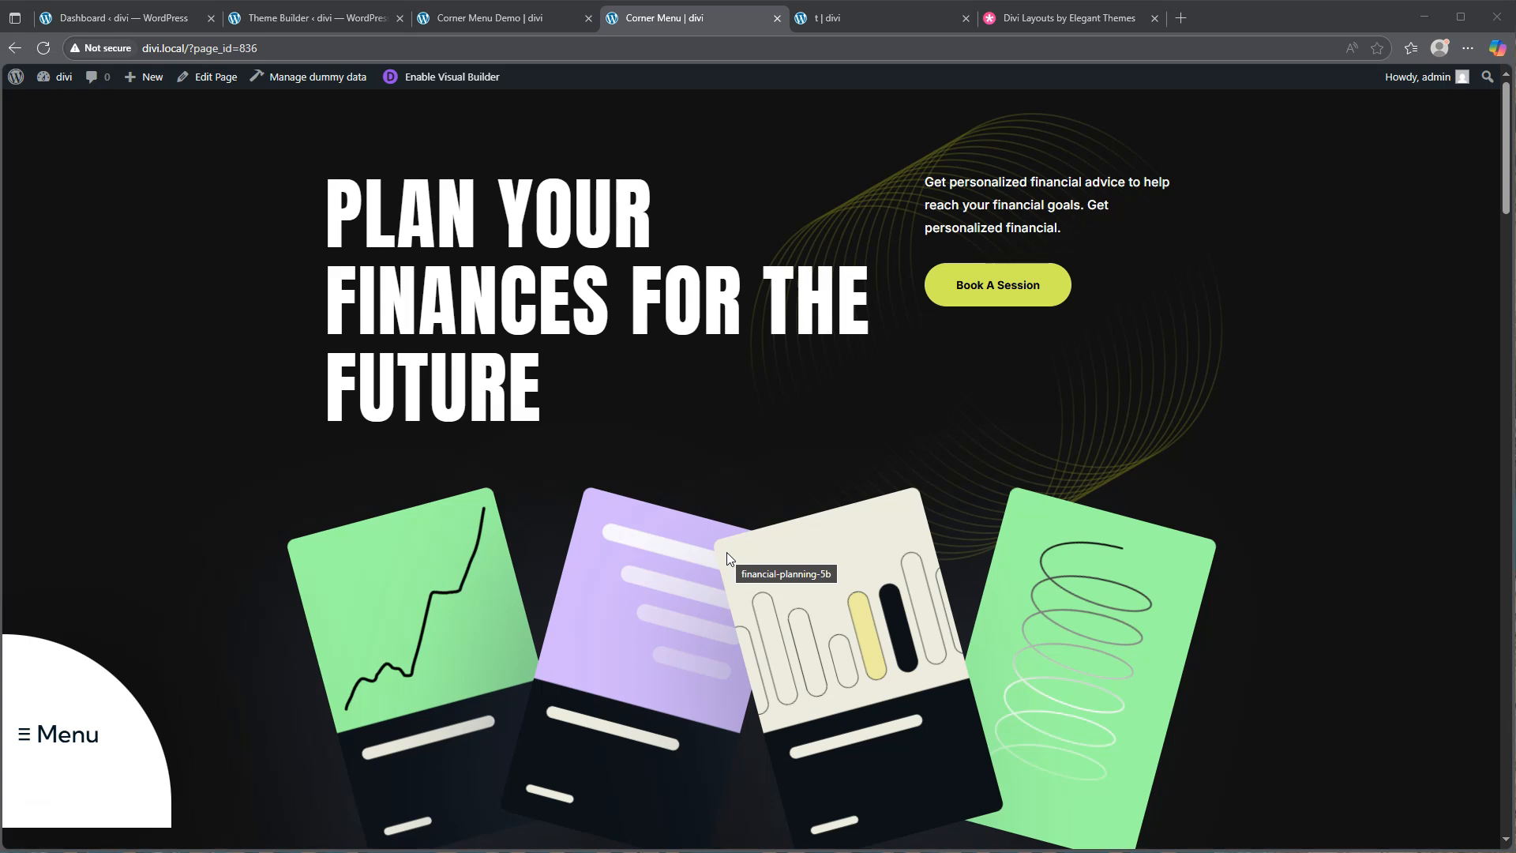
mouse_move(46, 709)
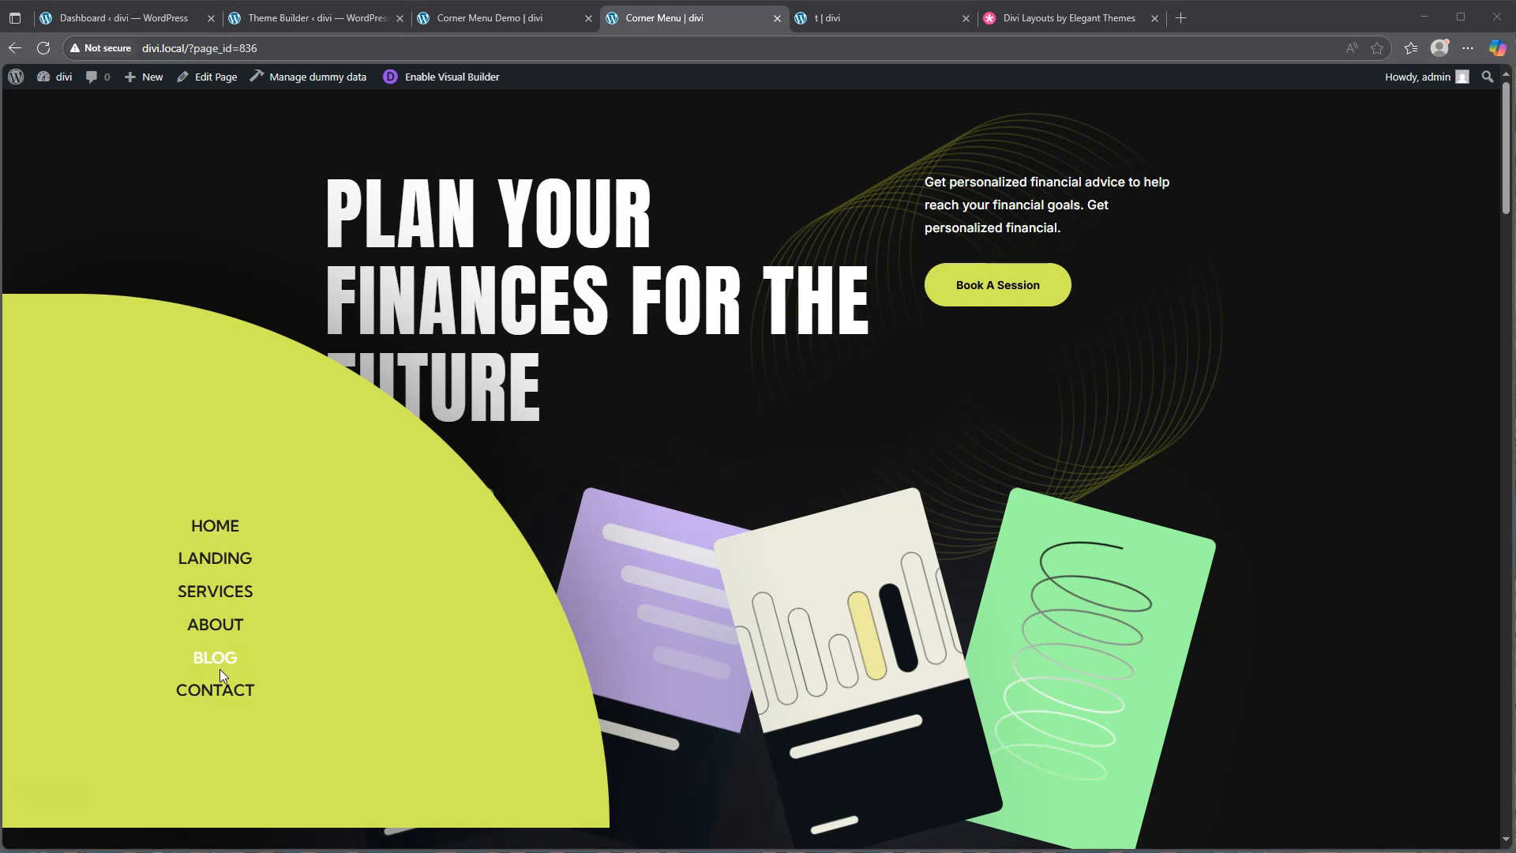
left_click(922, 543)
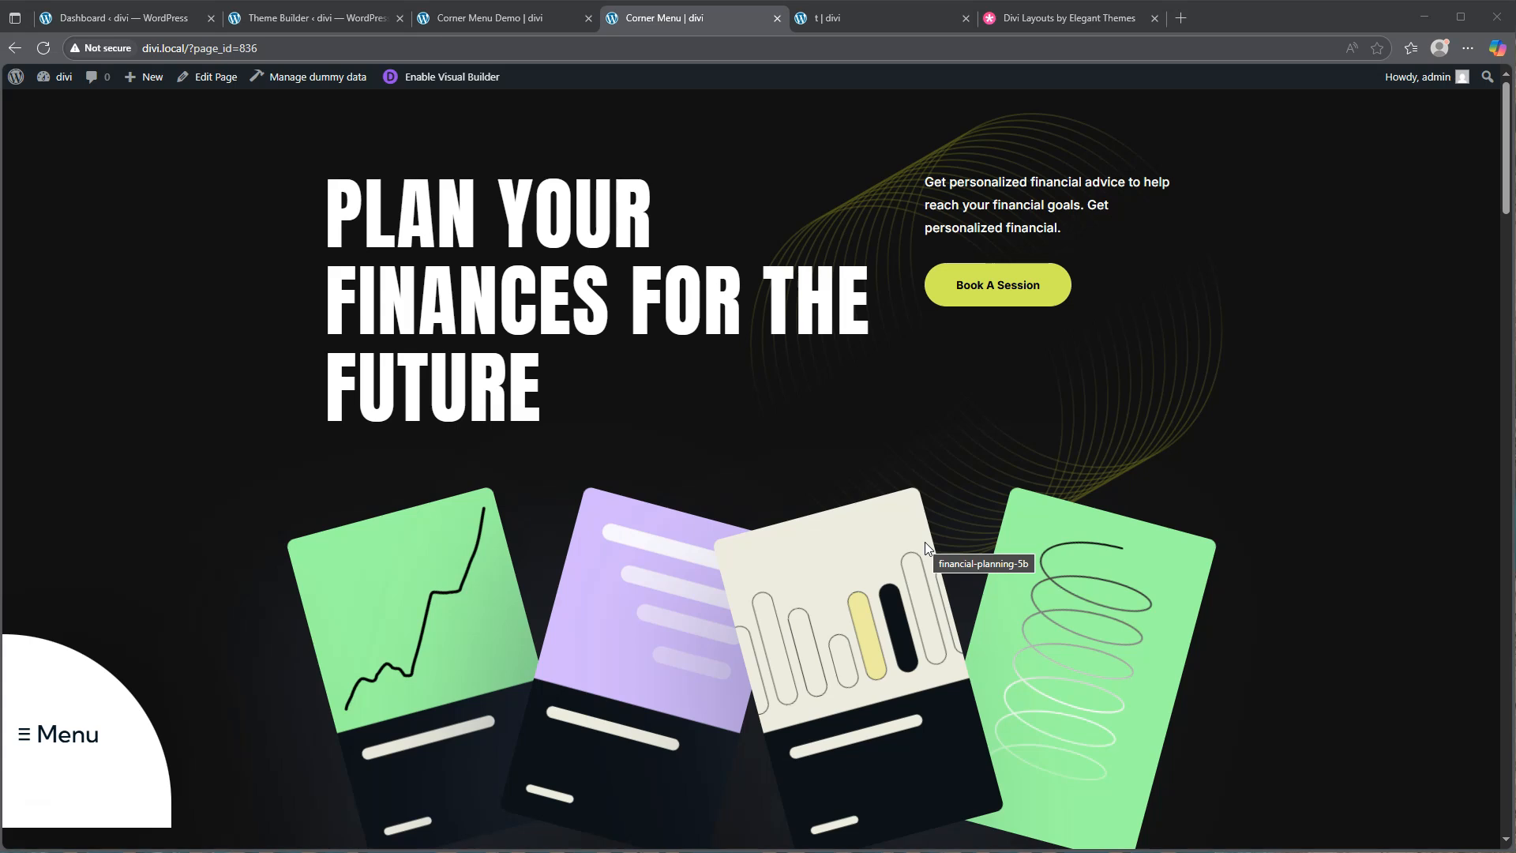
left_click(860, 16)
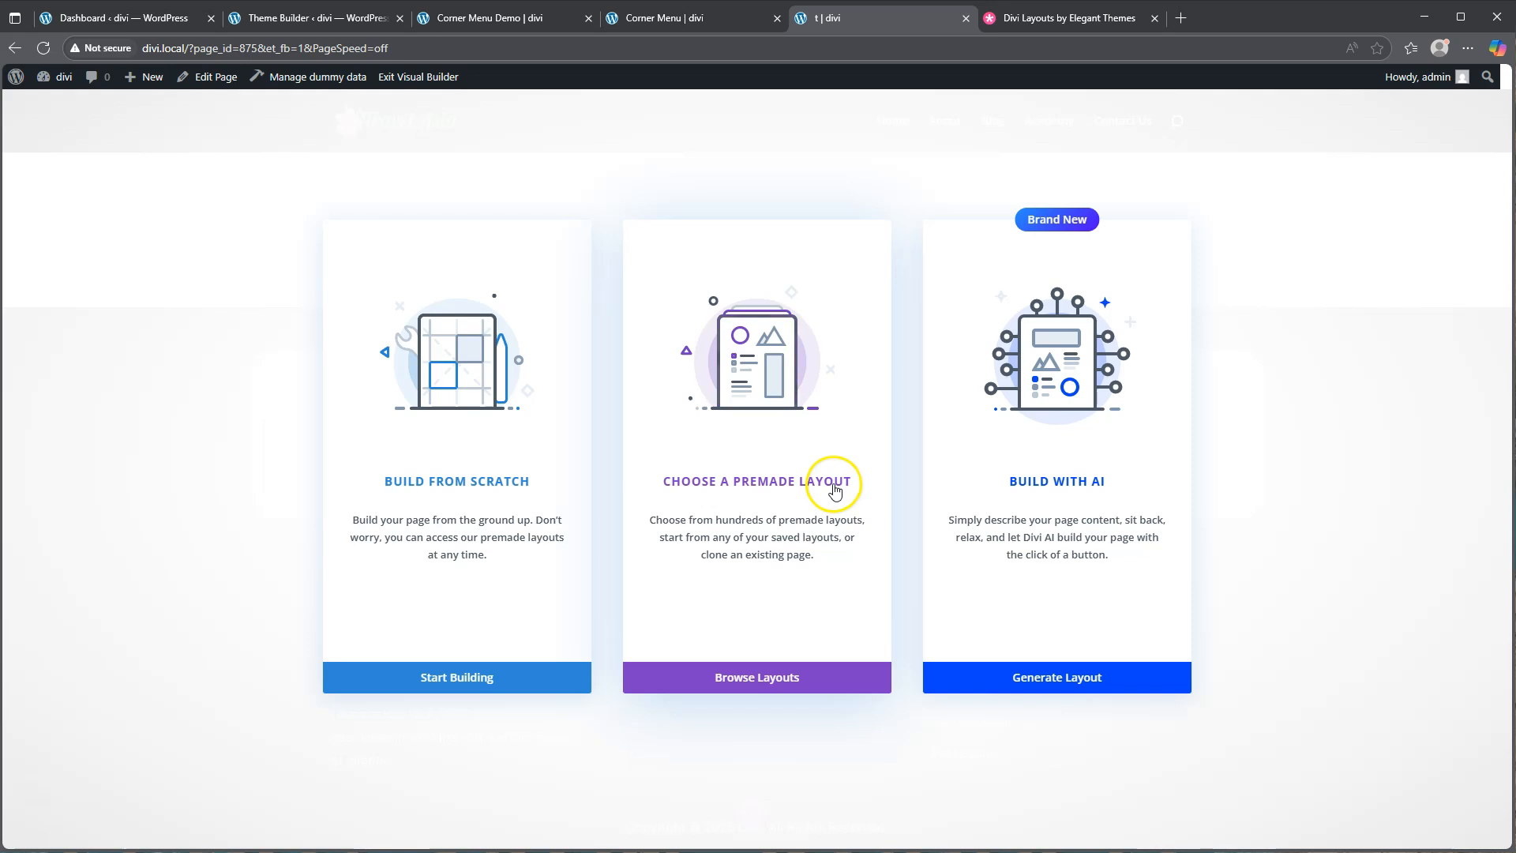
left_click(1037, 17)
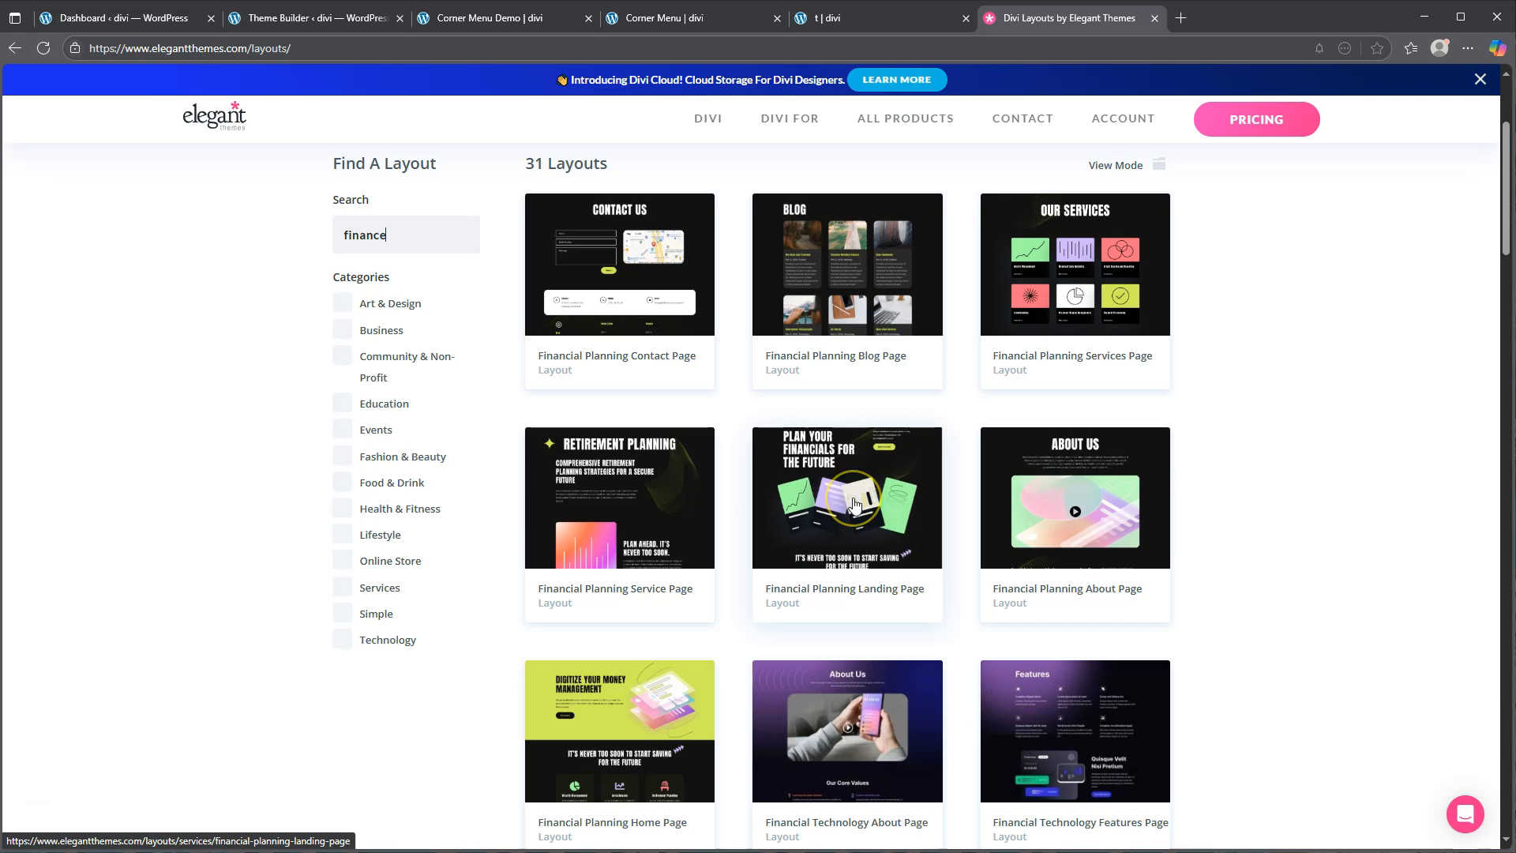
Scroll the Corner Menu Demo page down to its footer, then view the Theme Builder templates
left_click(487, 17)
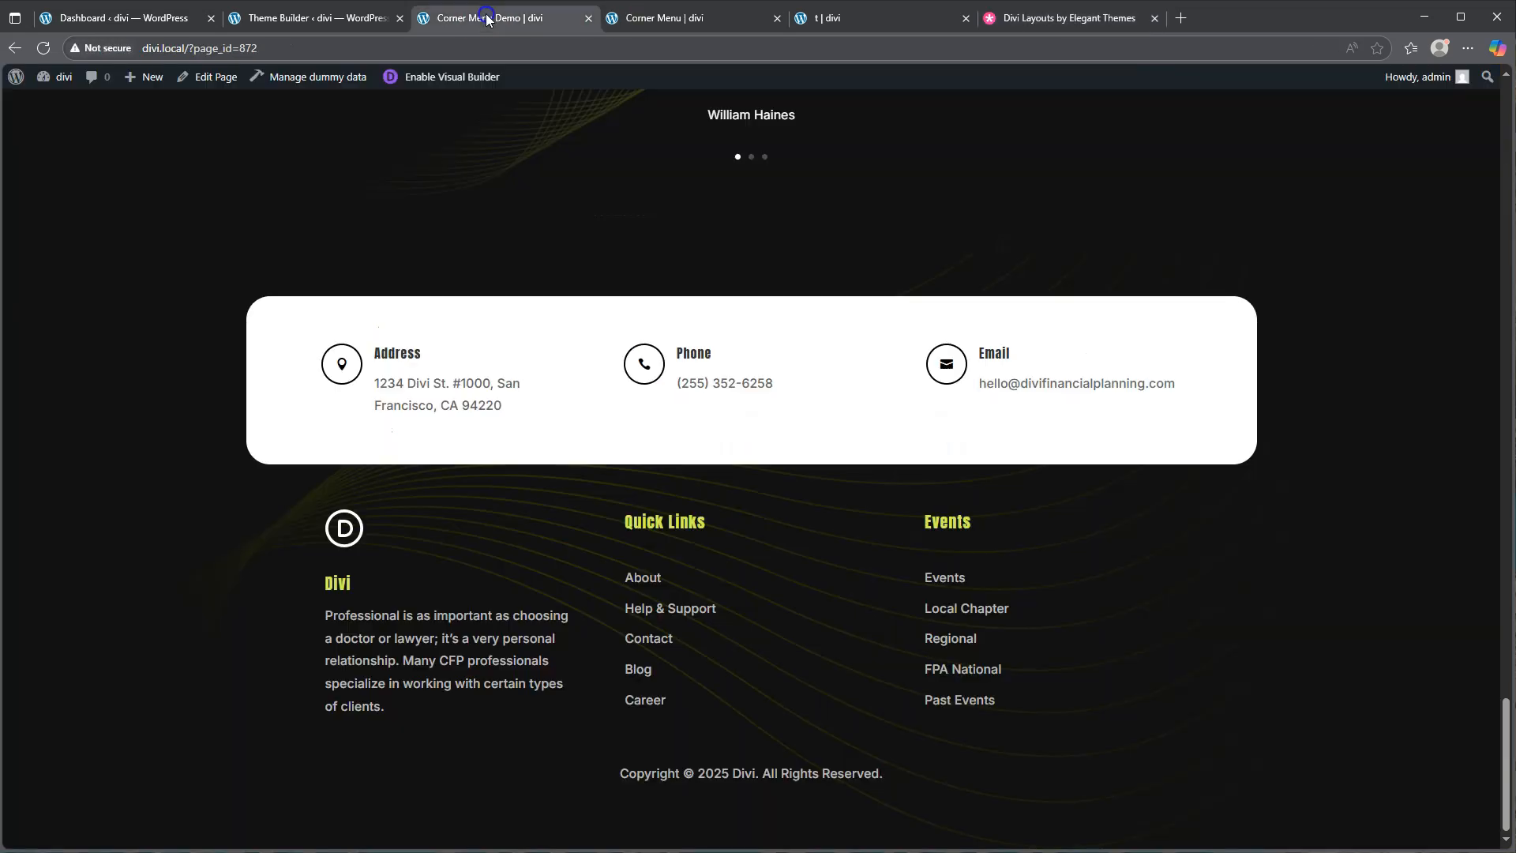
scroll(987, 353, "up", 20)
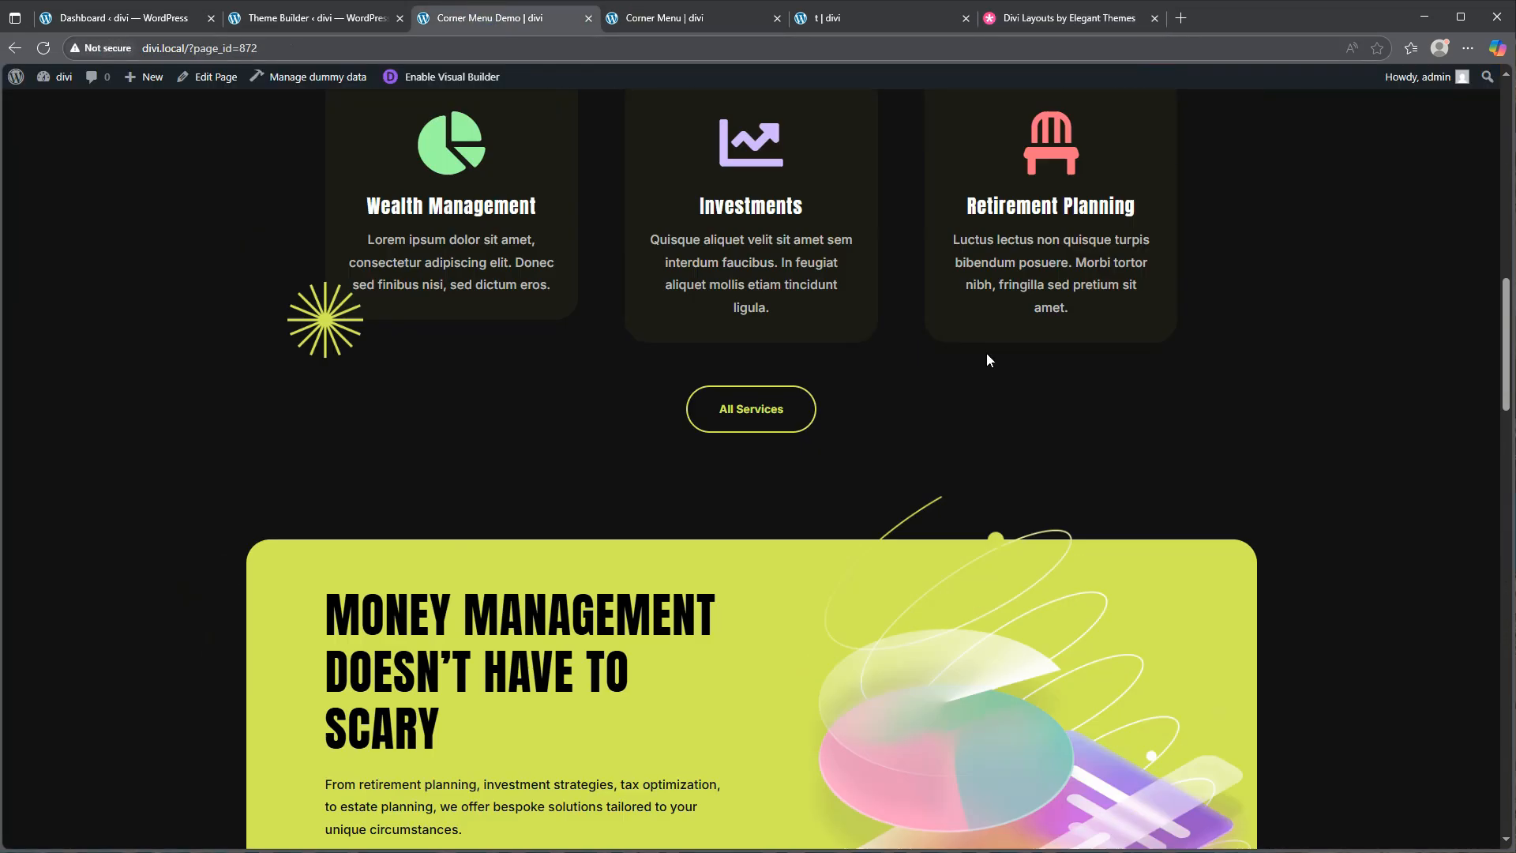
scroll(987, 353, "up", 10)
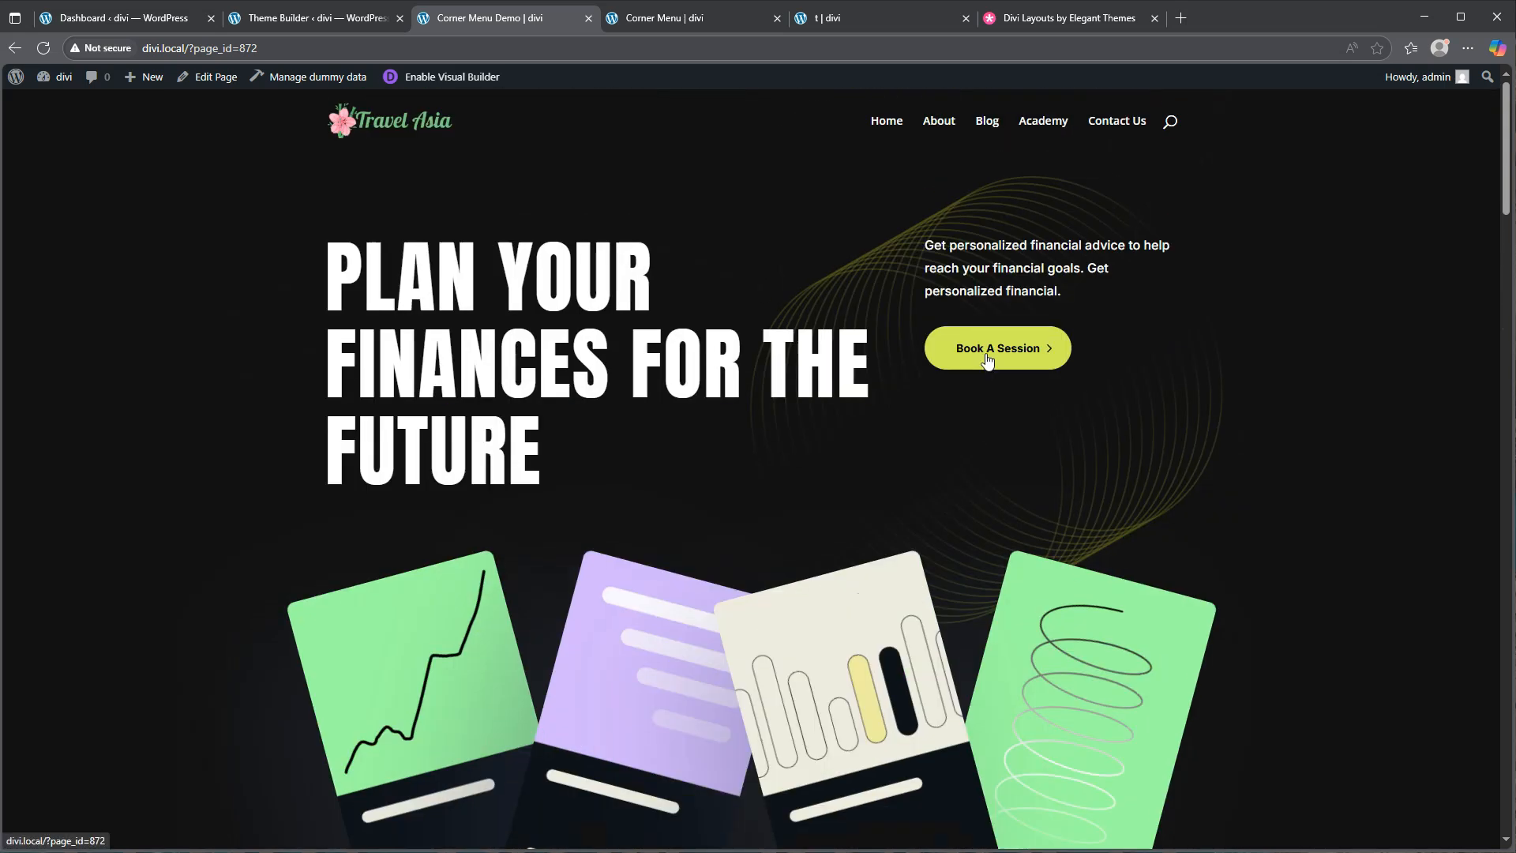
scroll(986, 360, "down", 15)
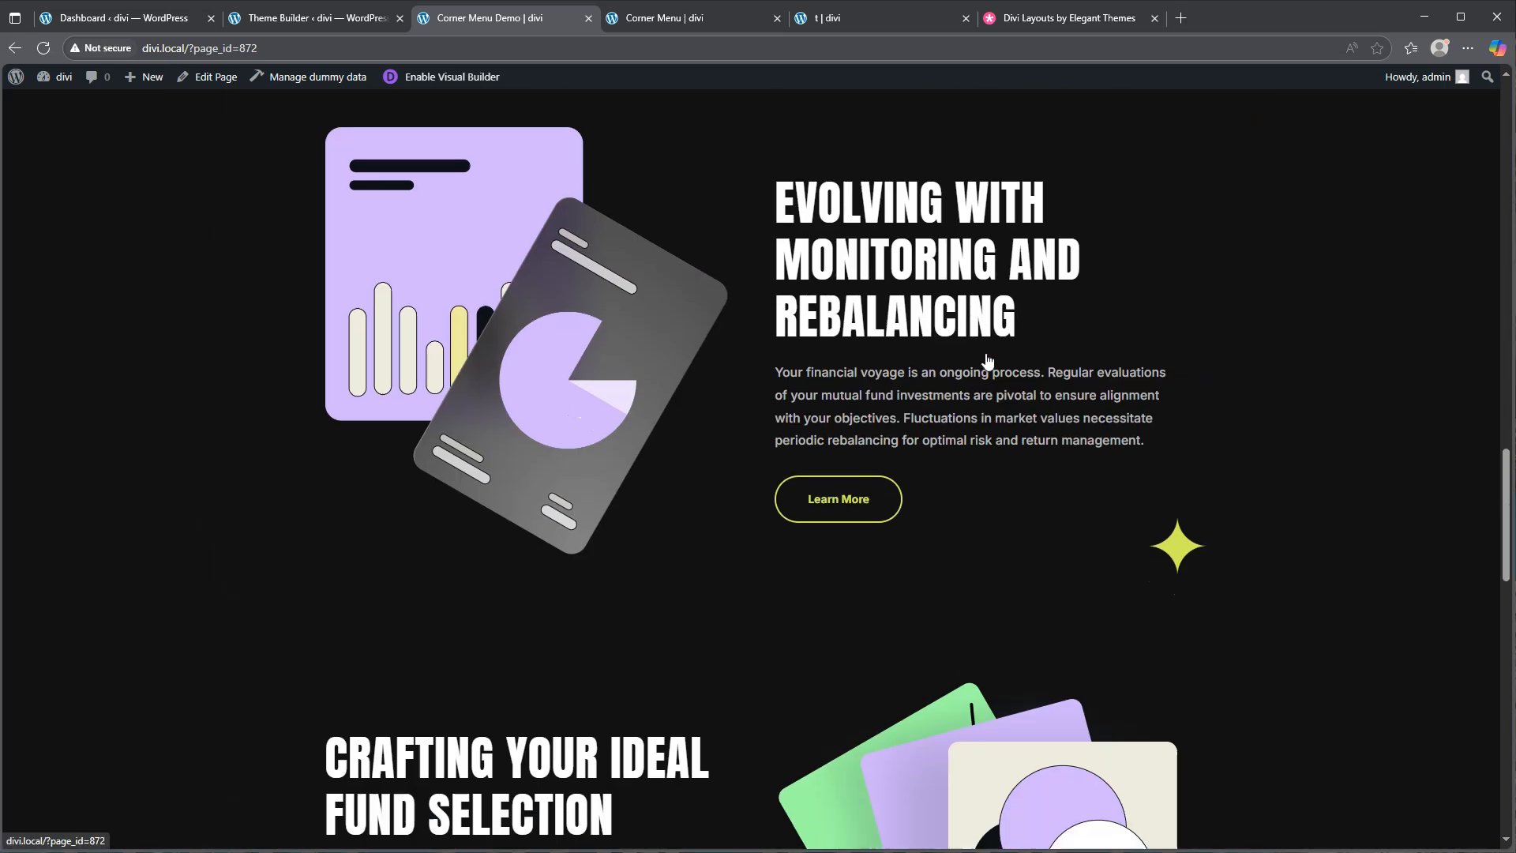
scroll(986, 360, "down", 10)
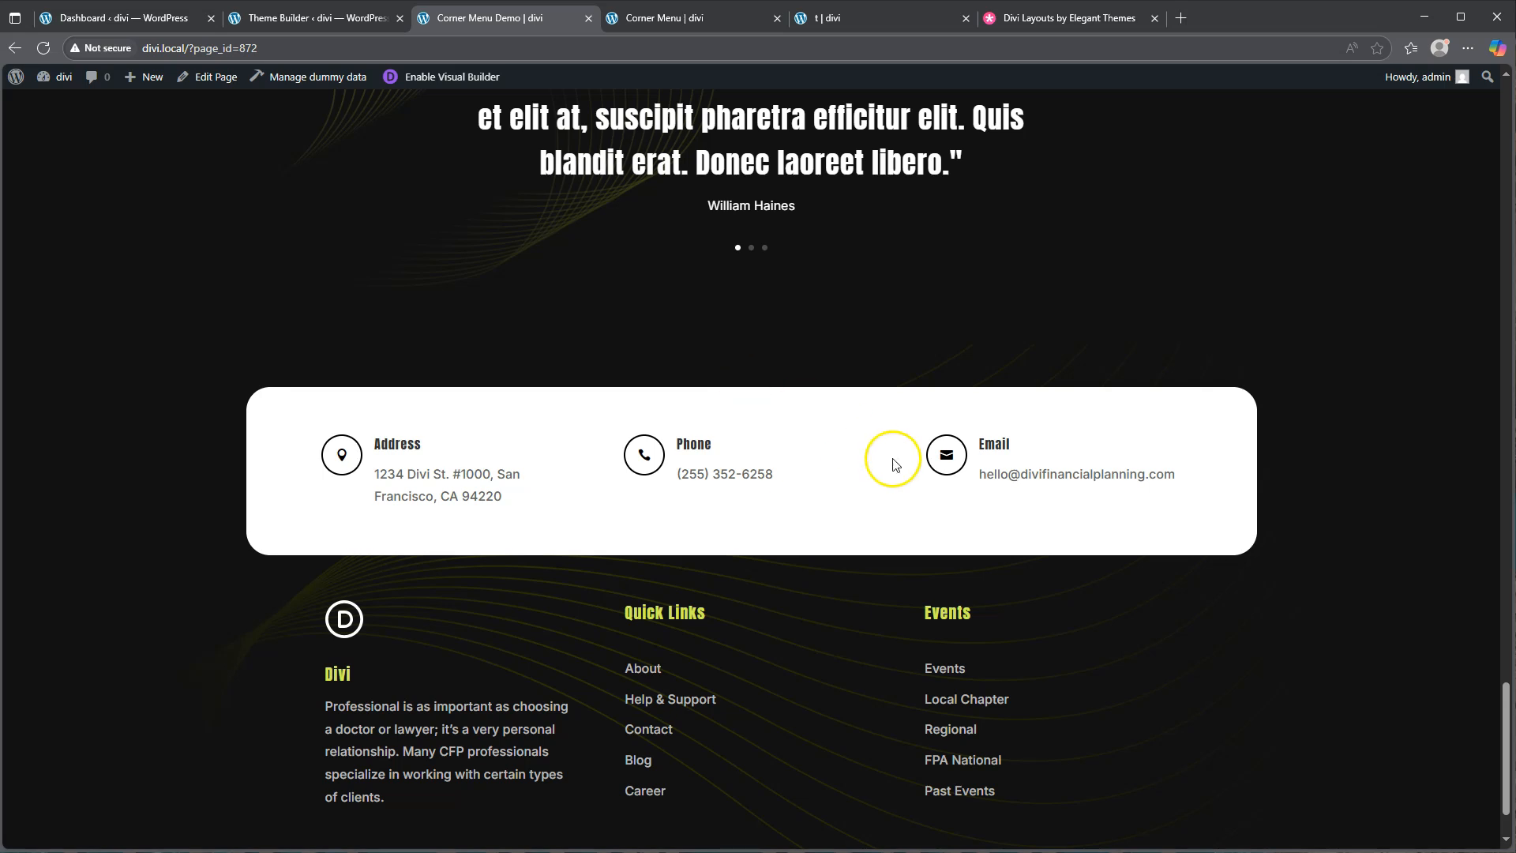
scroll(788, 484, "down", 2)
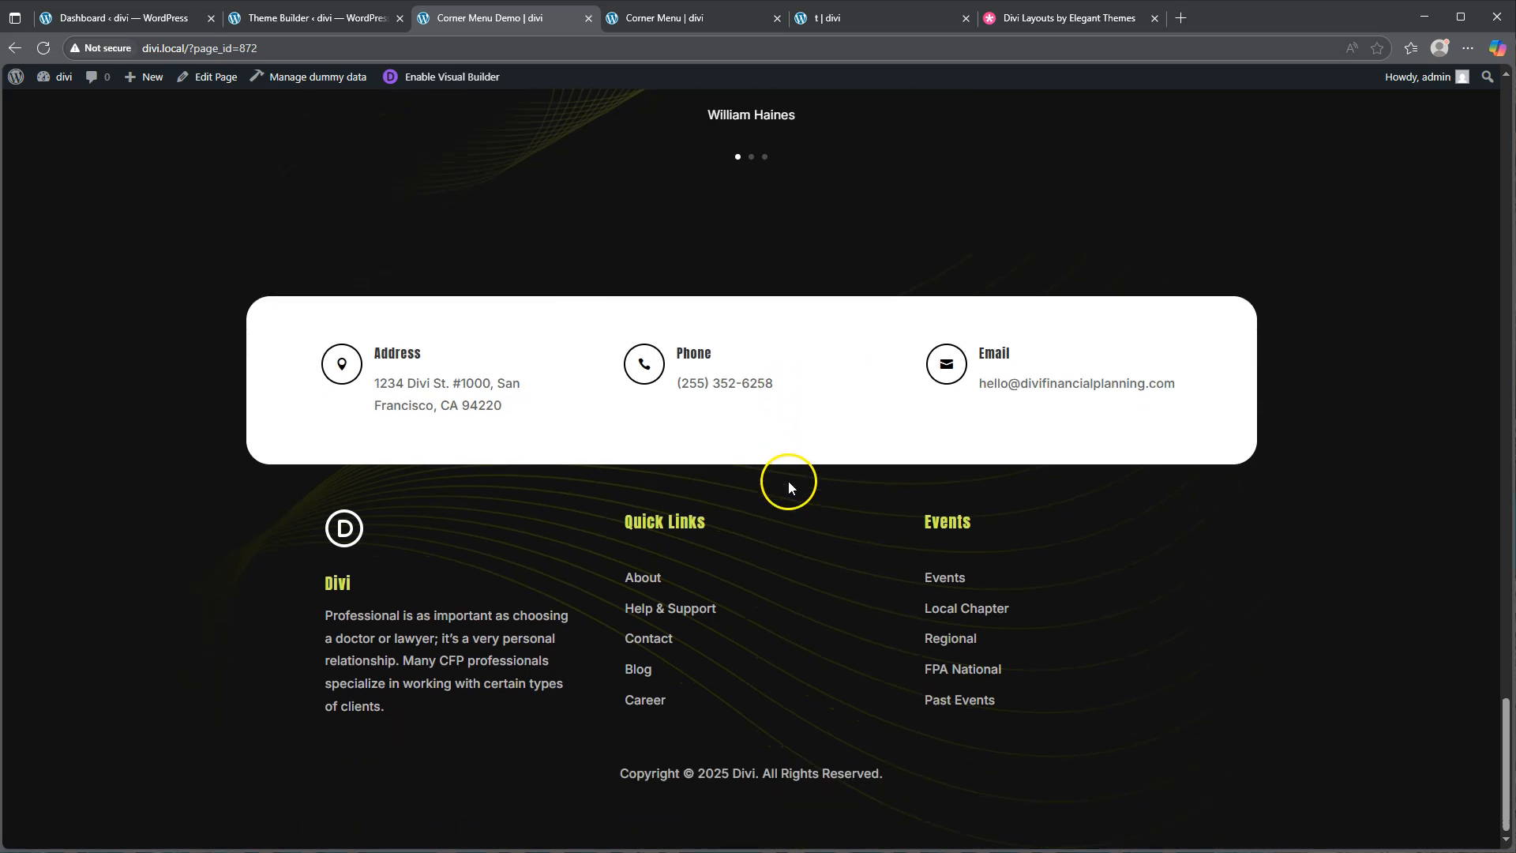
left_click(318, 20)
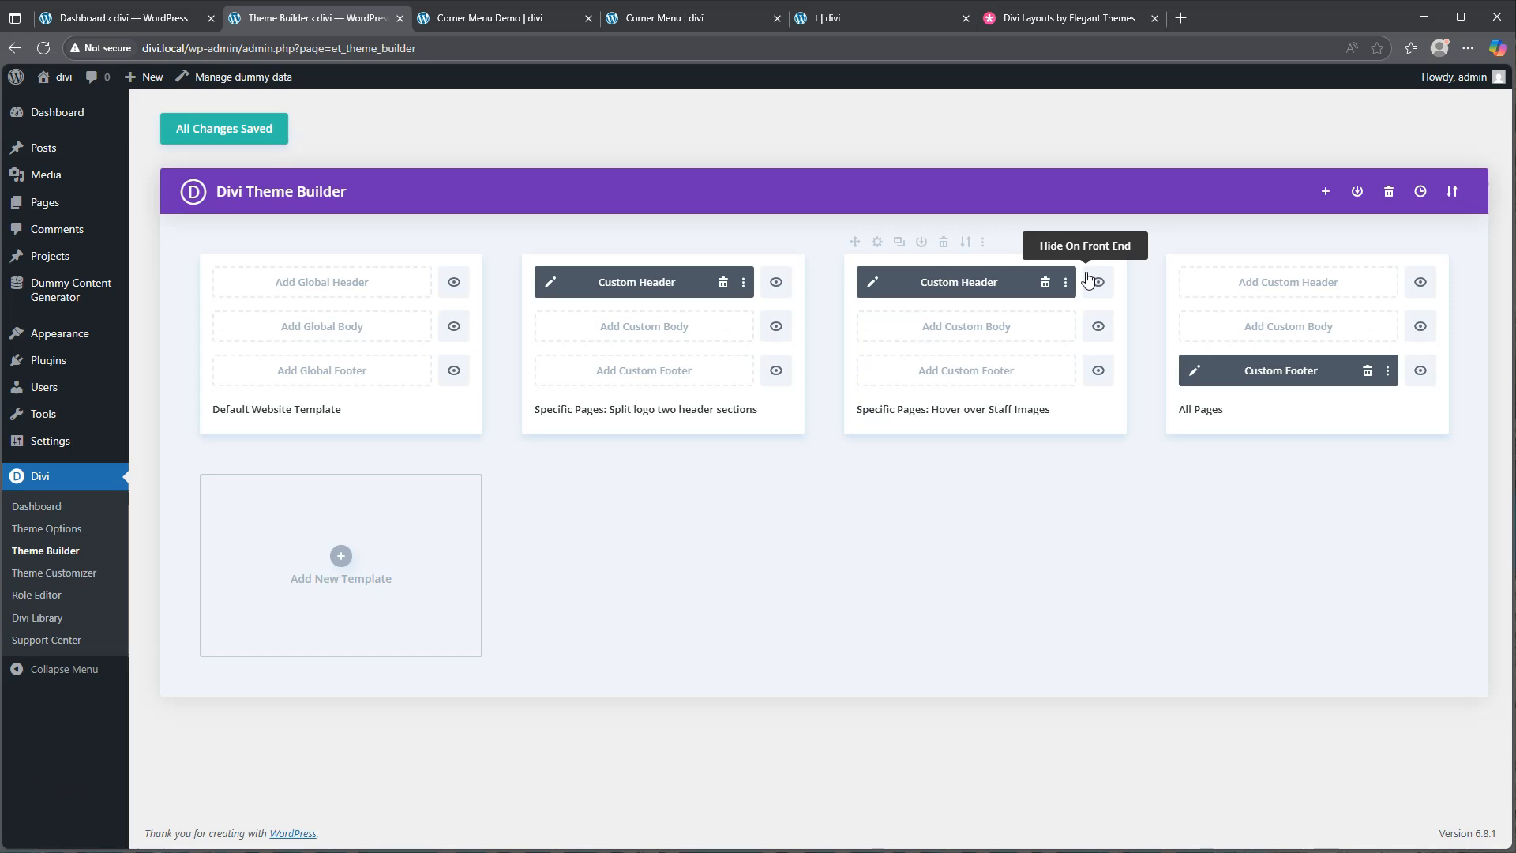
Go back to the Corner Menu Demo page with its contact card, Quick Links and Events footer
left_click(505, 19)
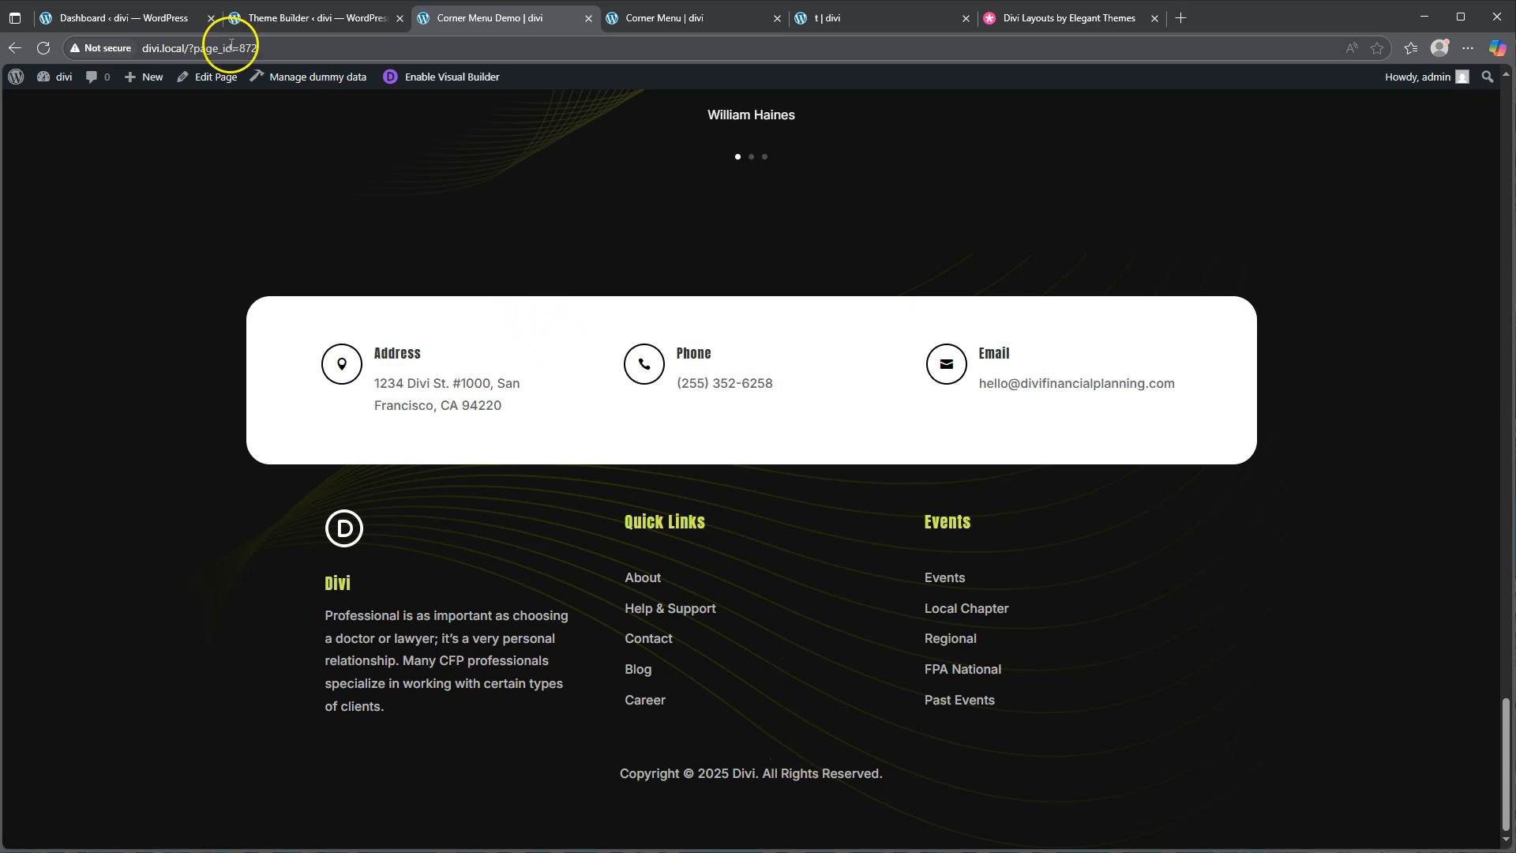
Check the finished Corner Menu page, expanding the corner menu to show its links
left_click(136, 24)
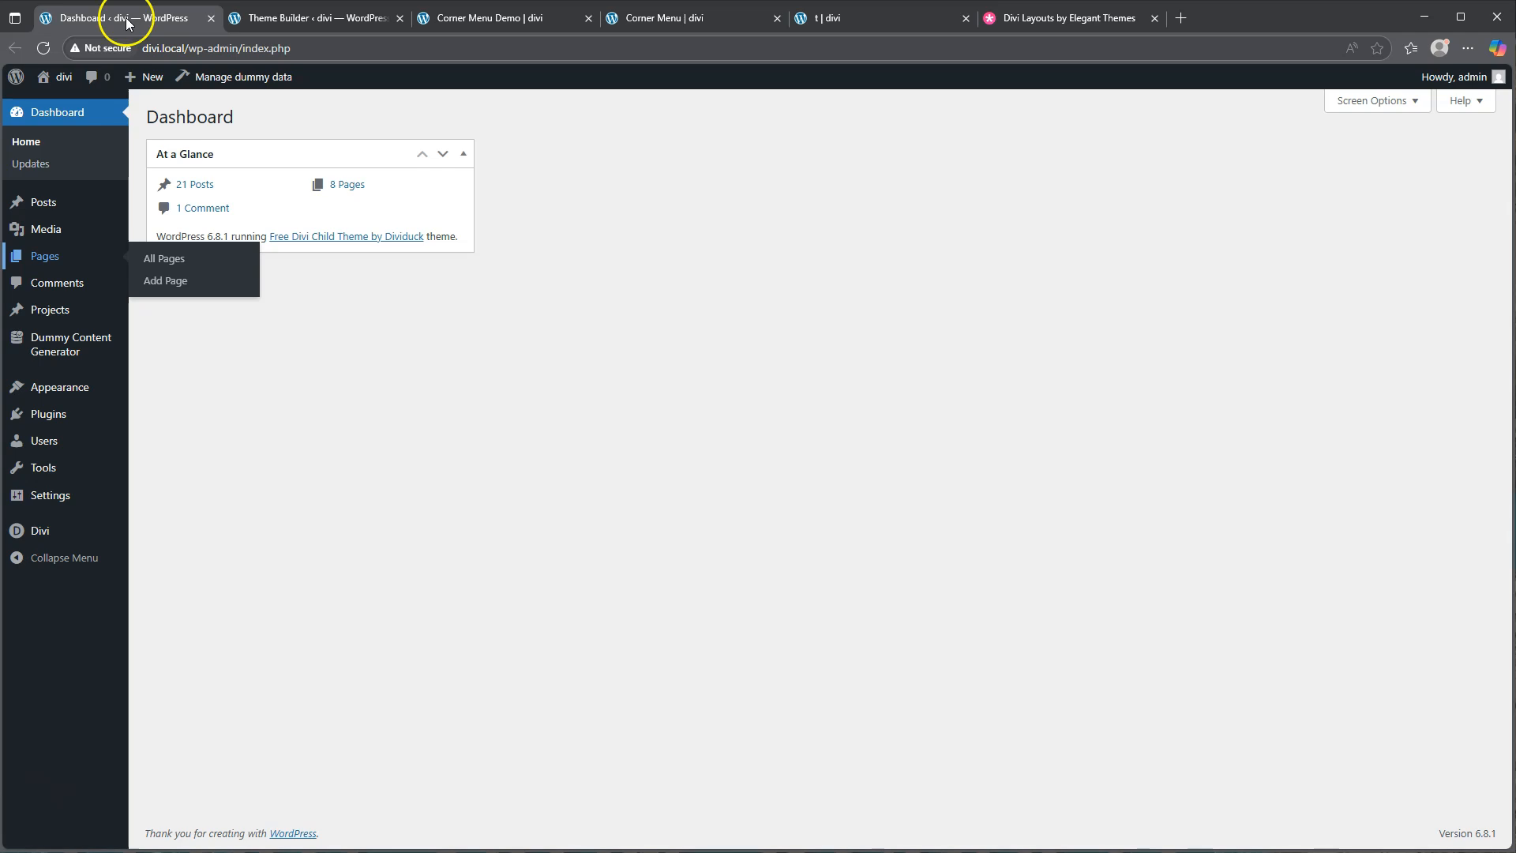
left_click(705, 21)
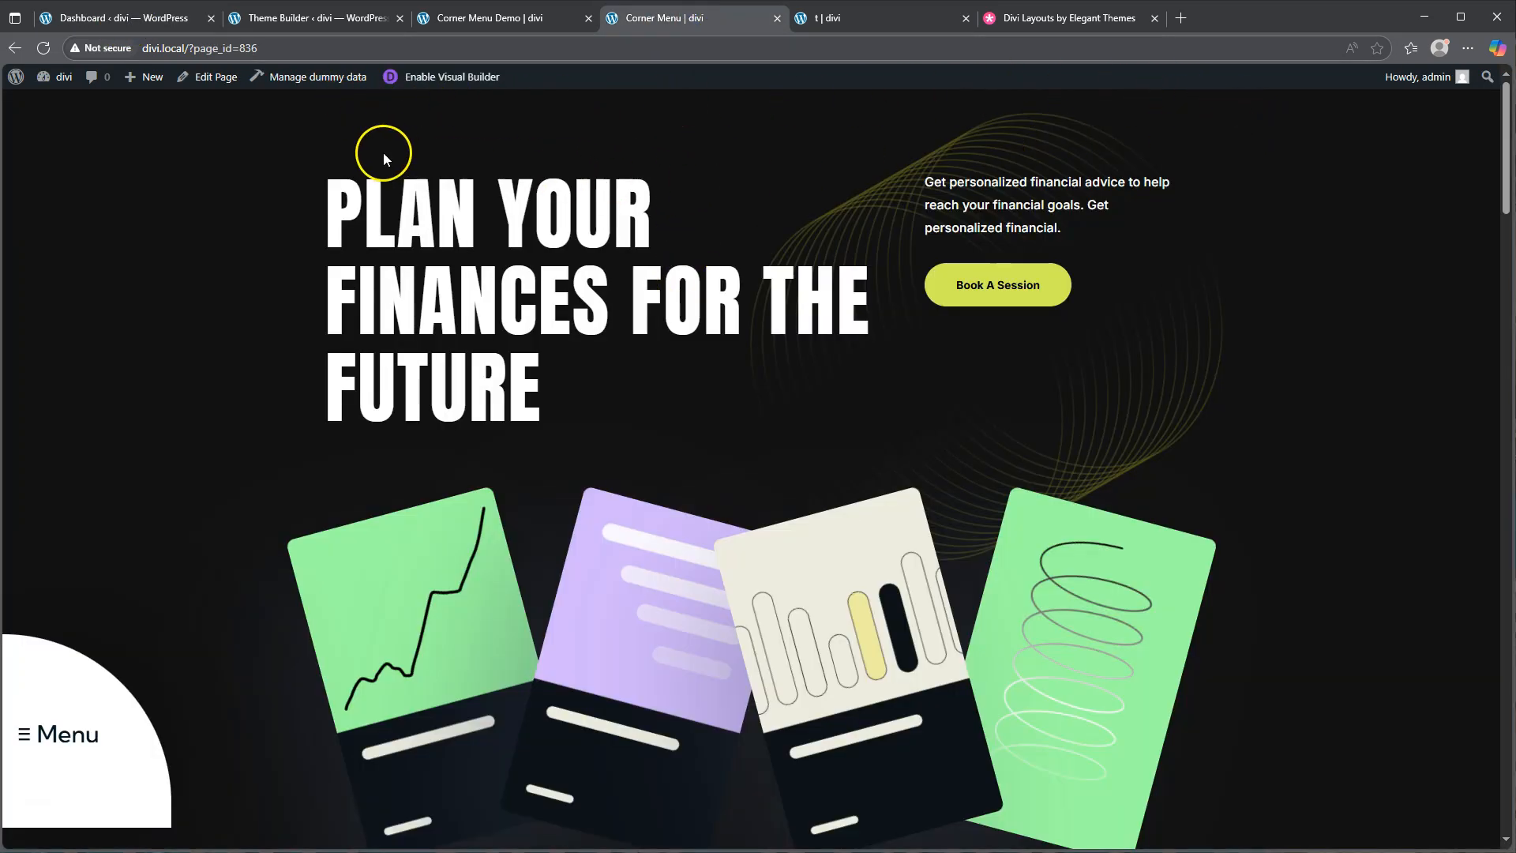
left_click(135, 694)
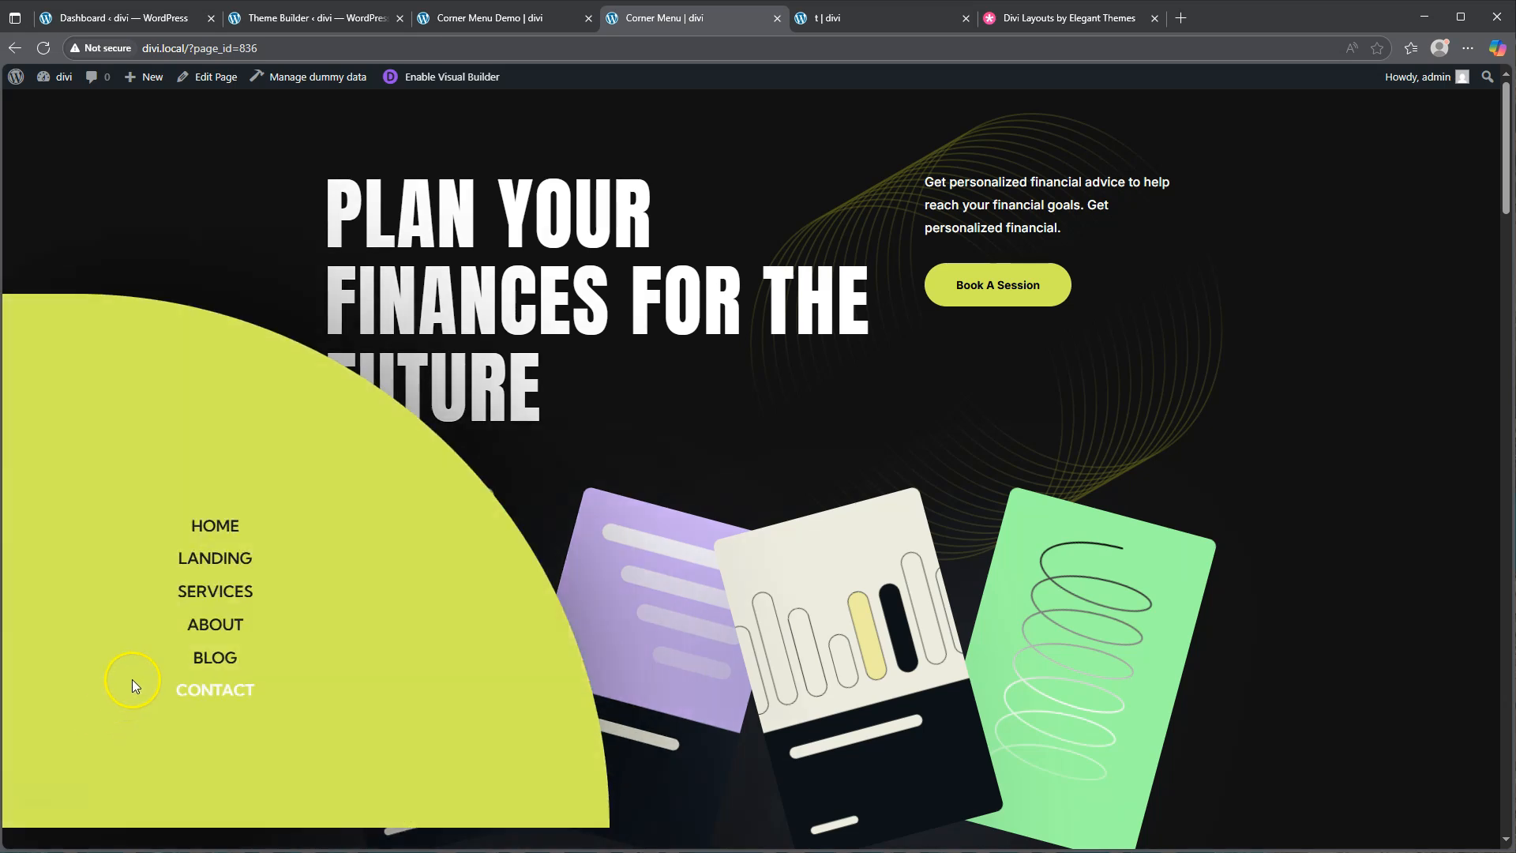
Scroll through the Corner Menu Demo page, then go to the WordPress admin Dashboard
left_click(487, 21)
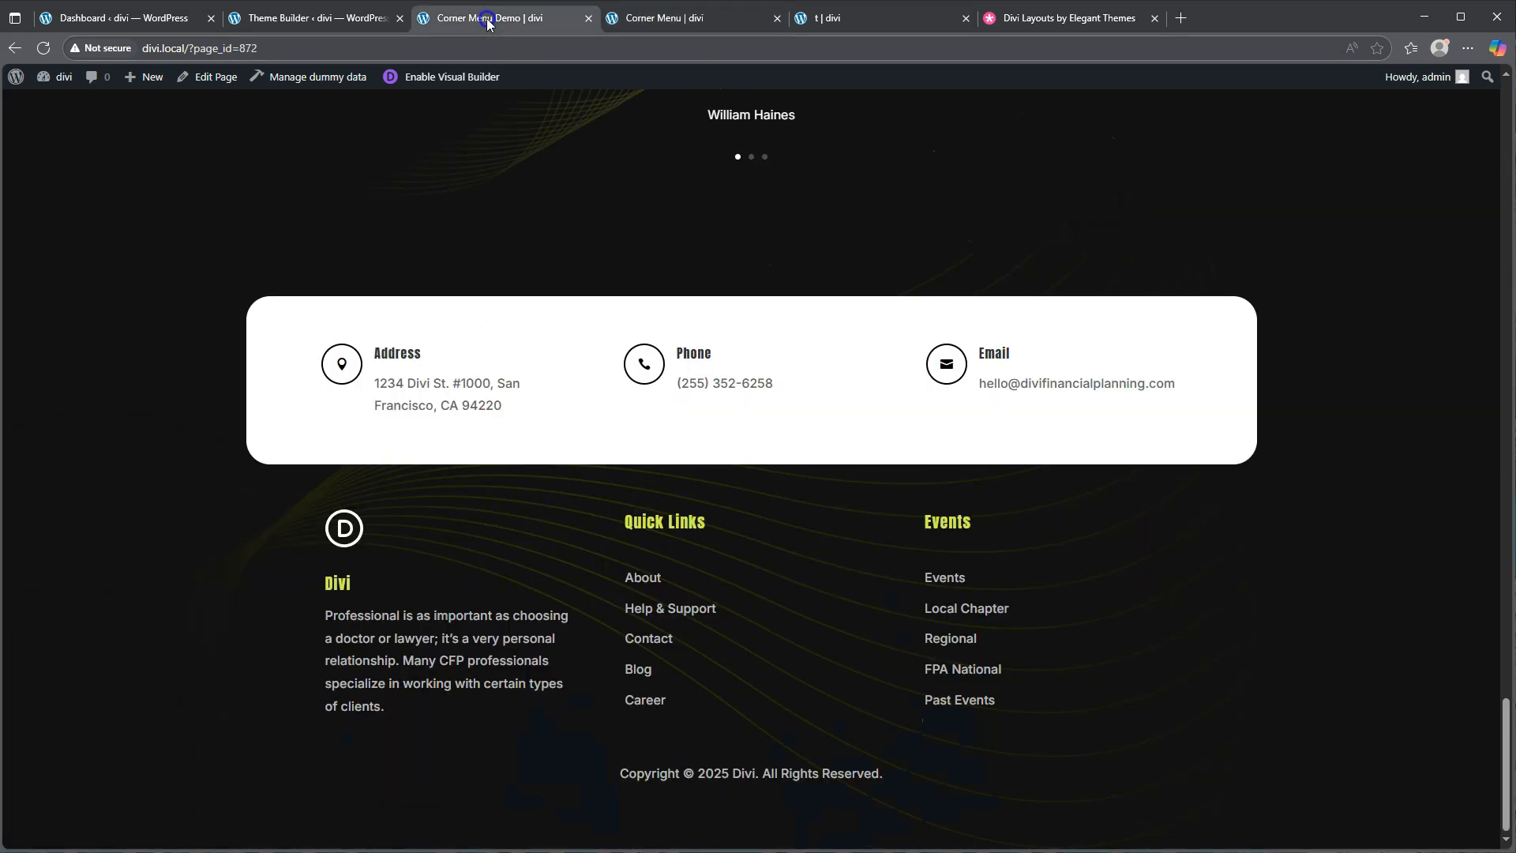
scroll(1139, 280, "up", 15)
scroll(1139, 280, "up", 20)
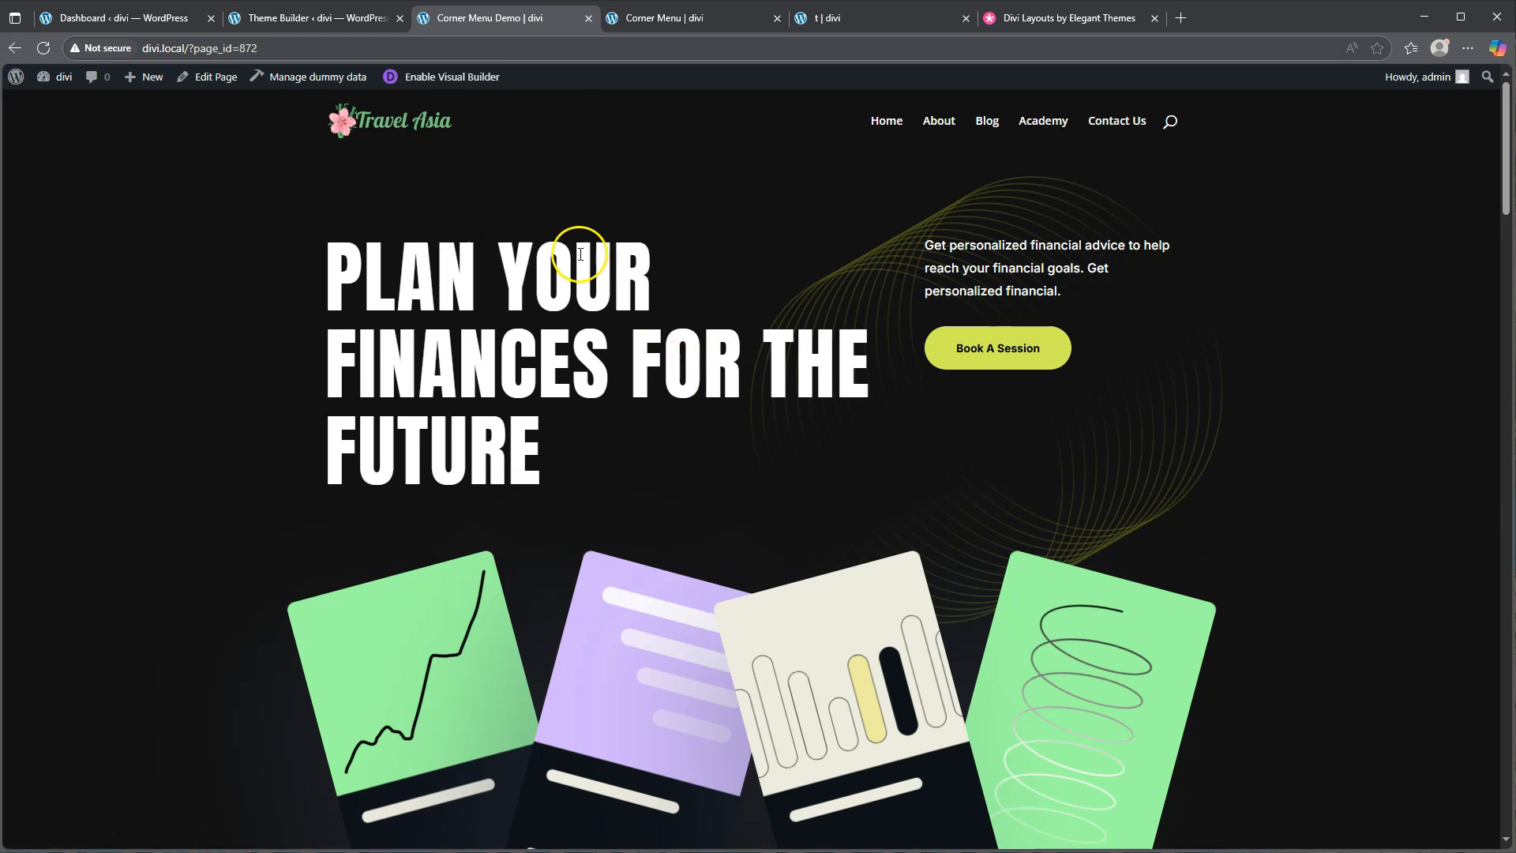
scroll(702, 212, "down", 7)
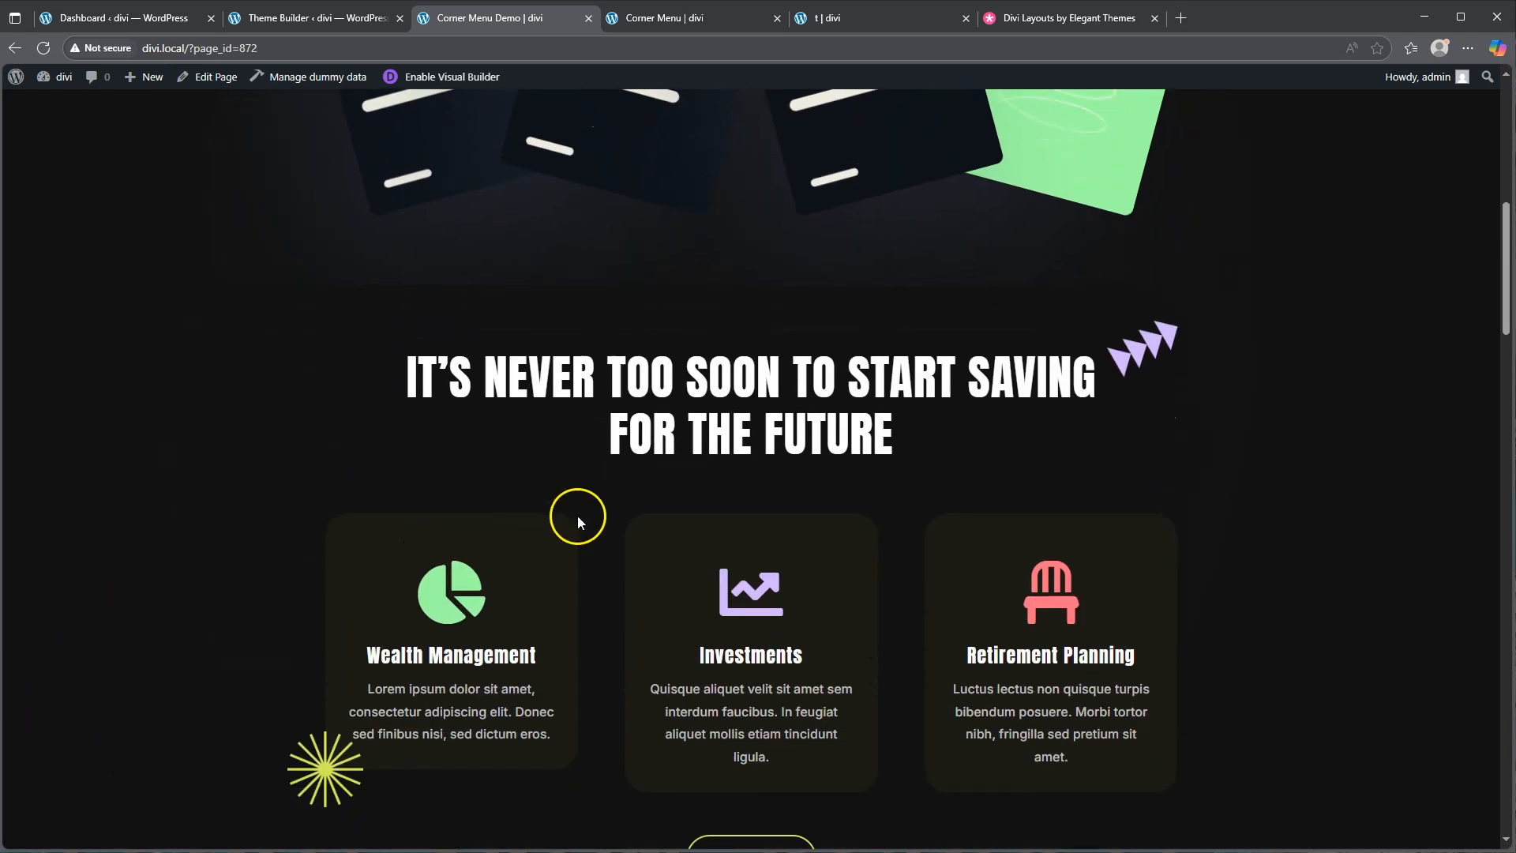
scroll(684, 530, "up", 10)
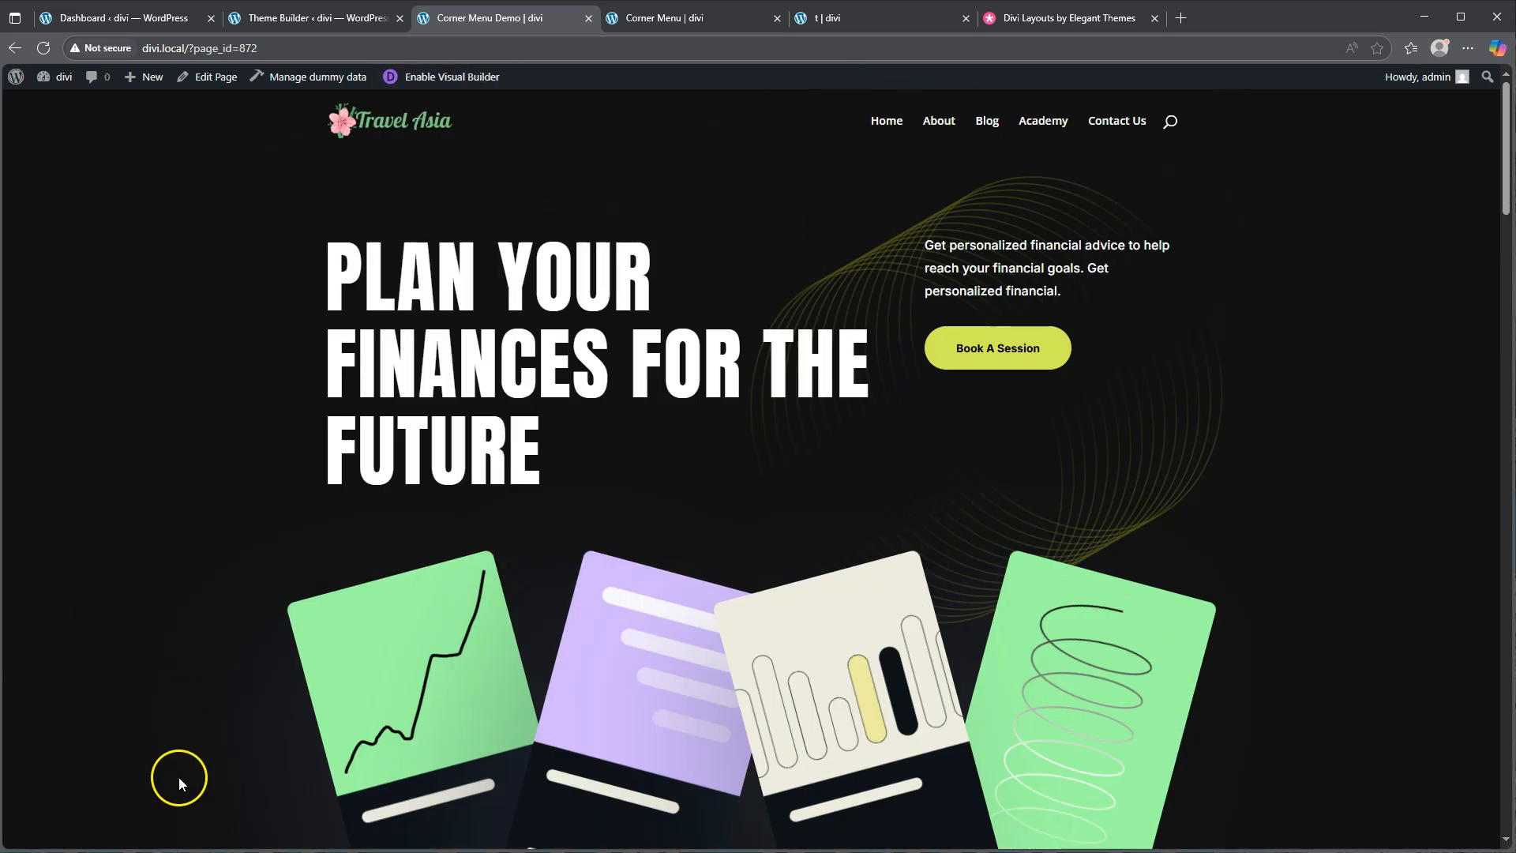
left_click(125, 17)
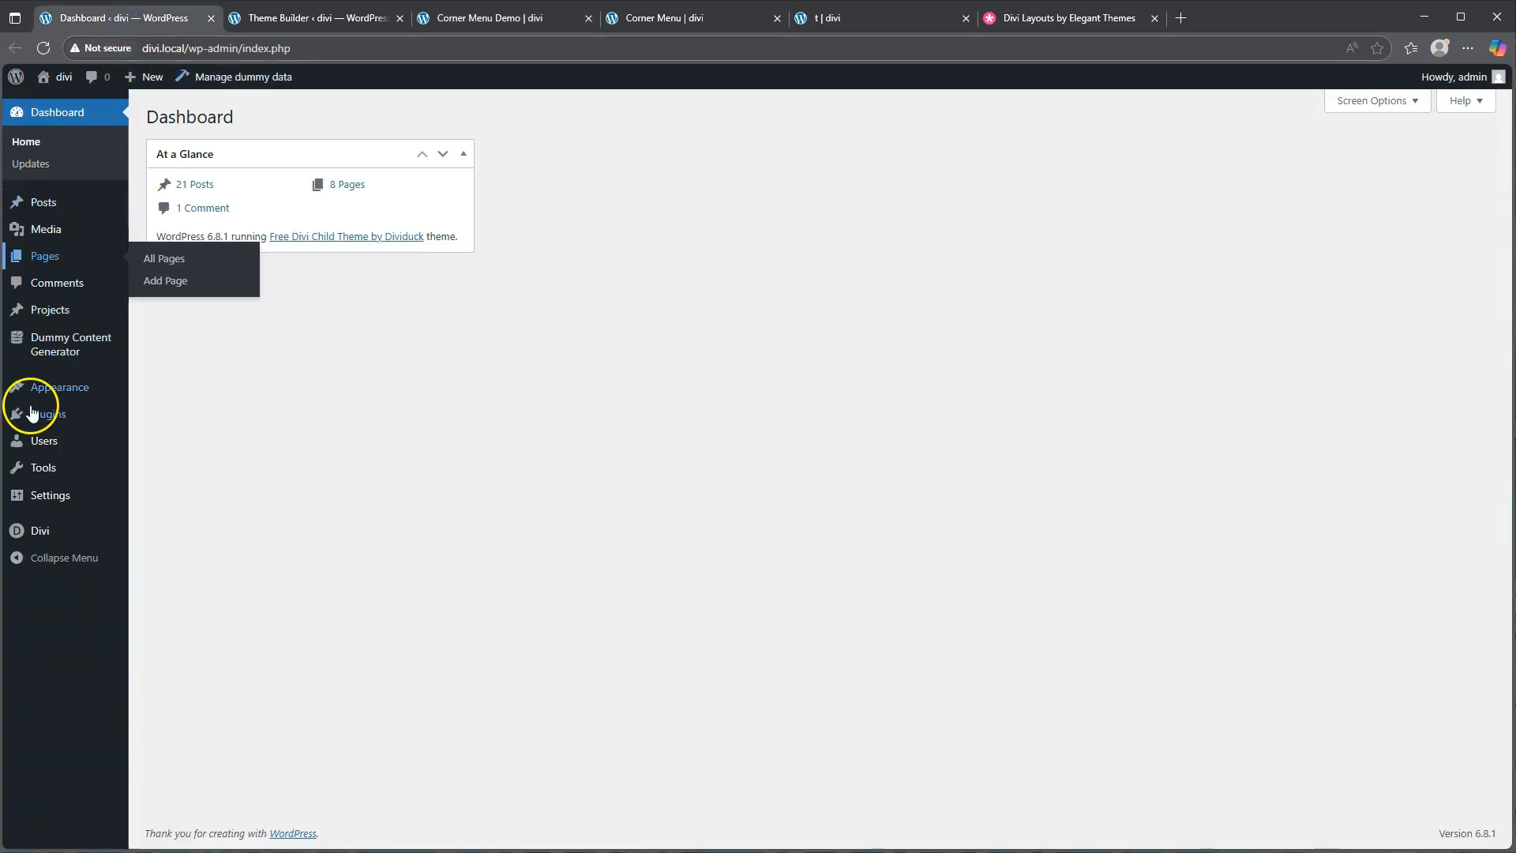
Confirm Fixed Navigation Bar is disabled on the Divi Theme Options General tab, then return to the demo page
mouse_move(84, 544)
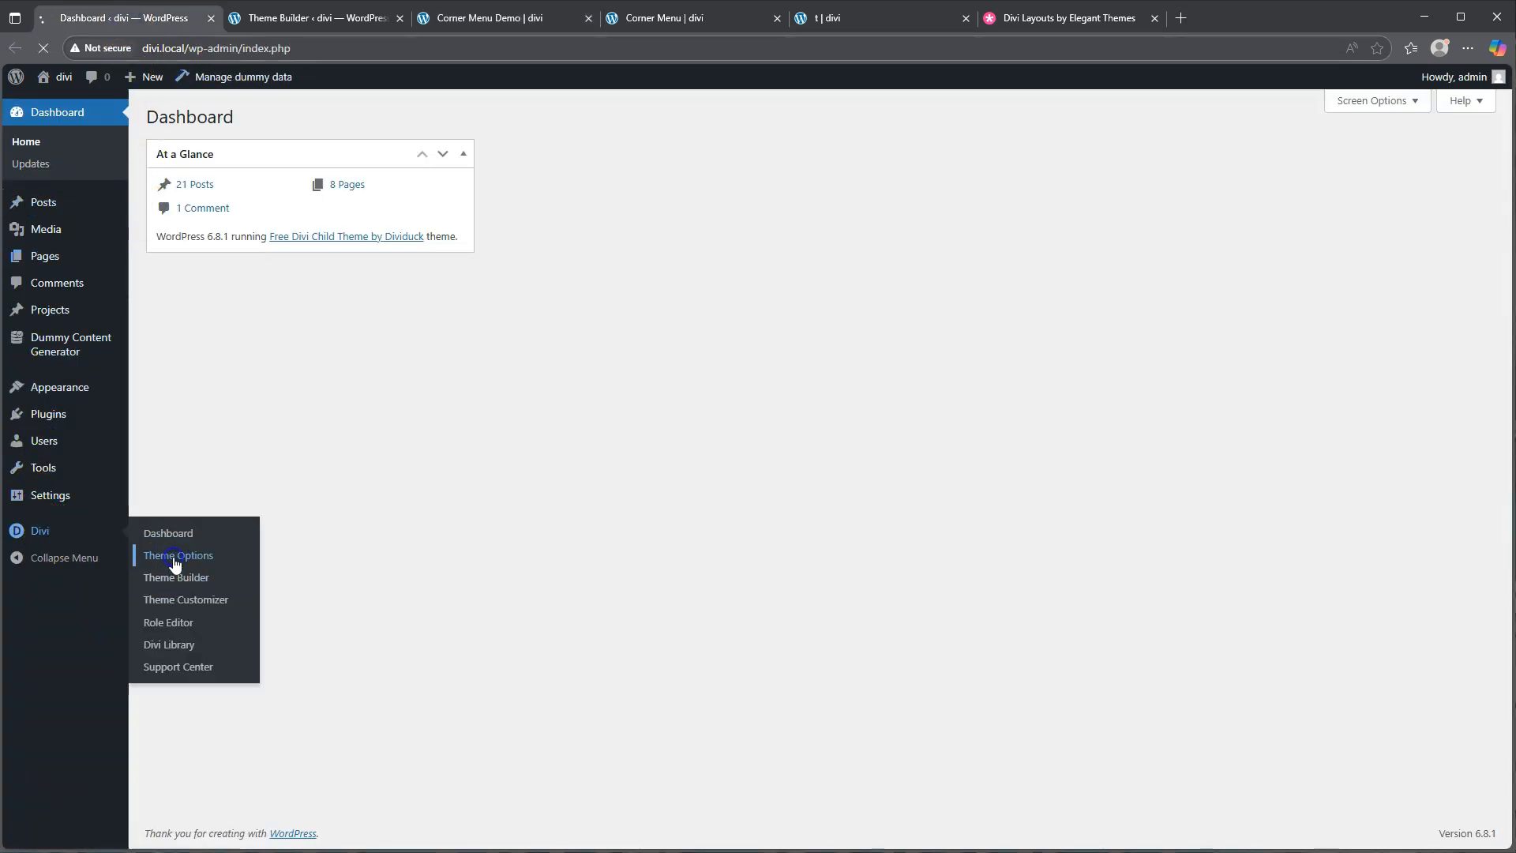
left_click(162, 557)
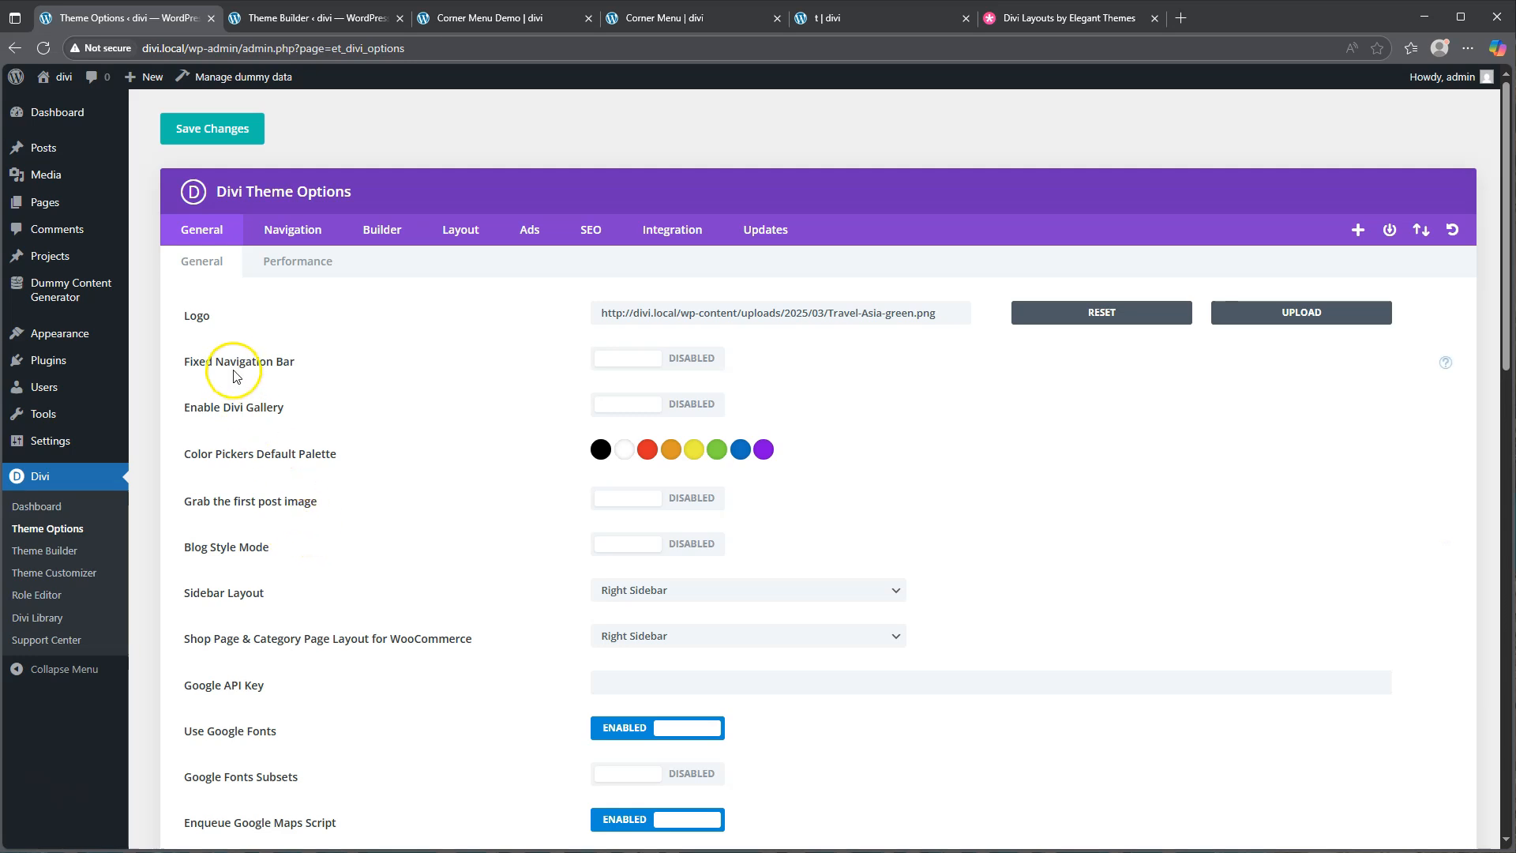
left_click_drag(192, 361, 296, 361)
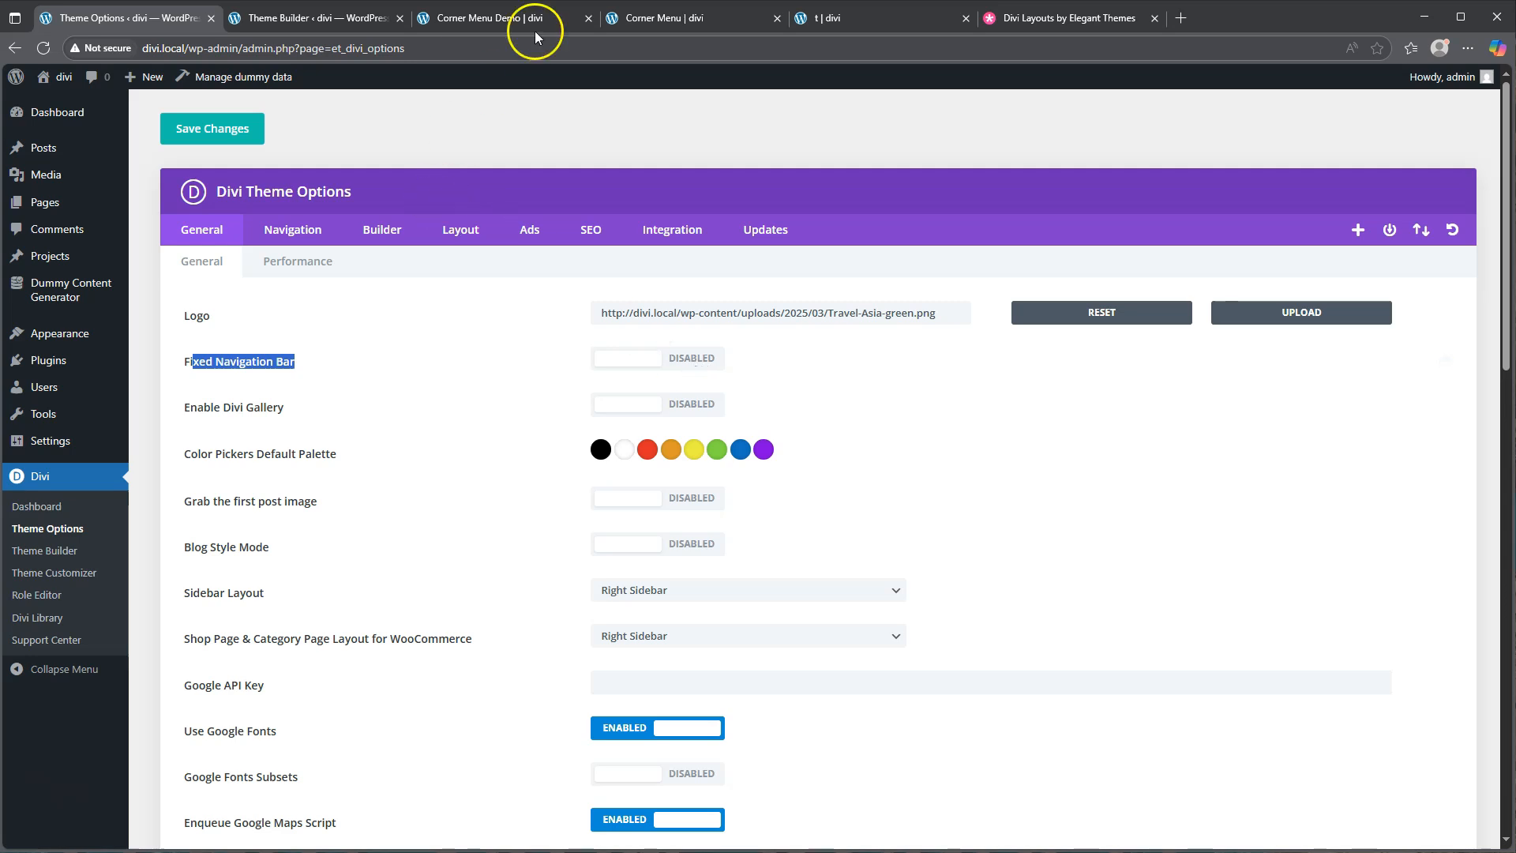
left_click(501, 23)
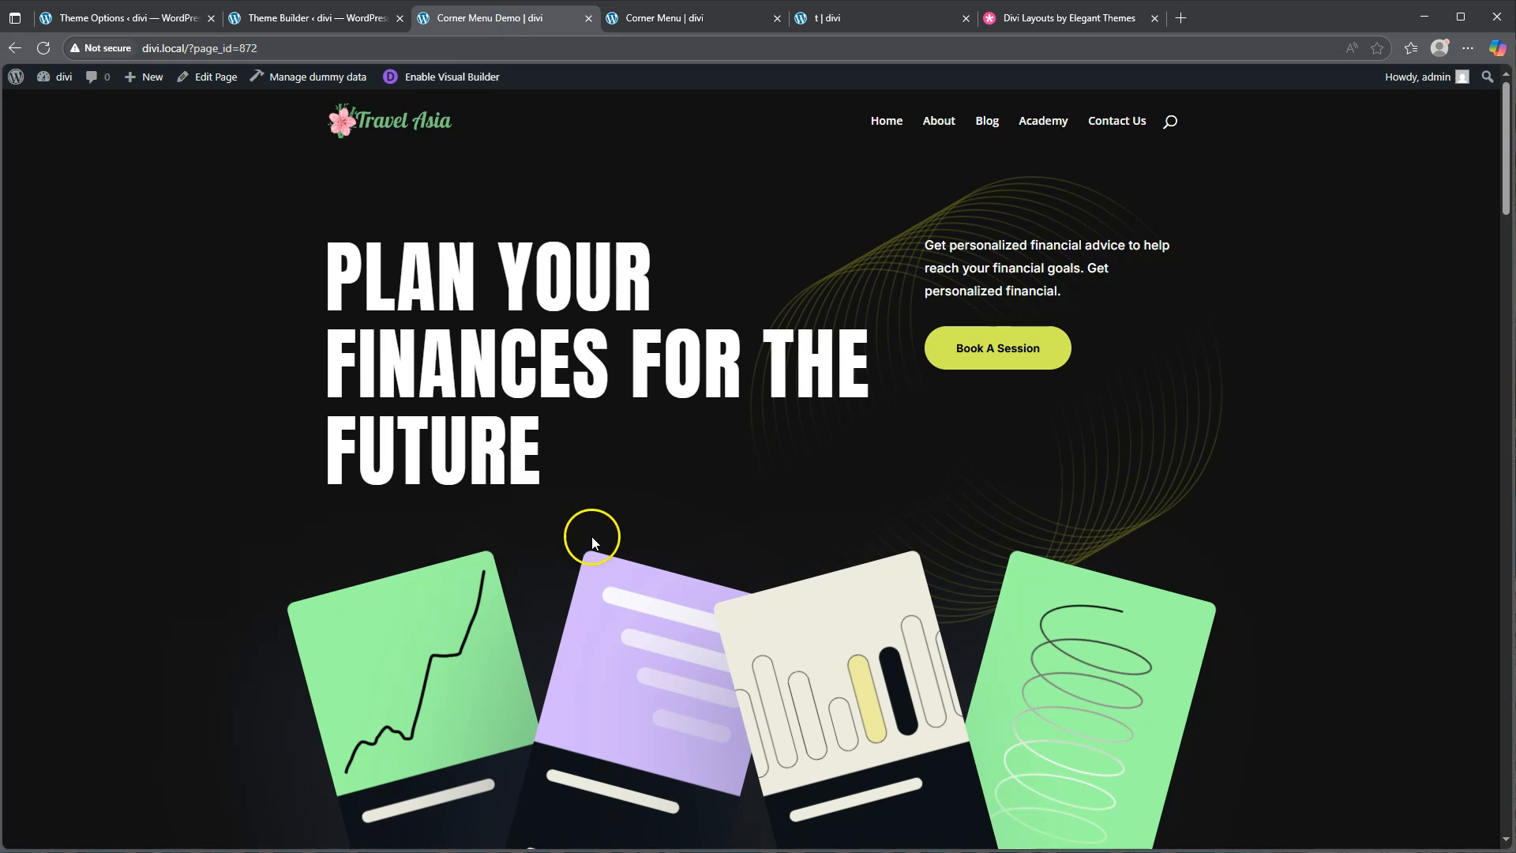
Open the Corner Menu Demo page in the Visual Builder and expand its page settings bar
left_click(452, 77)
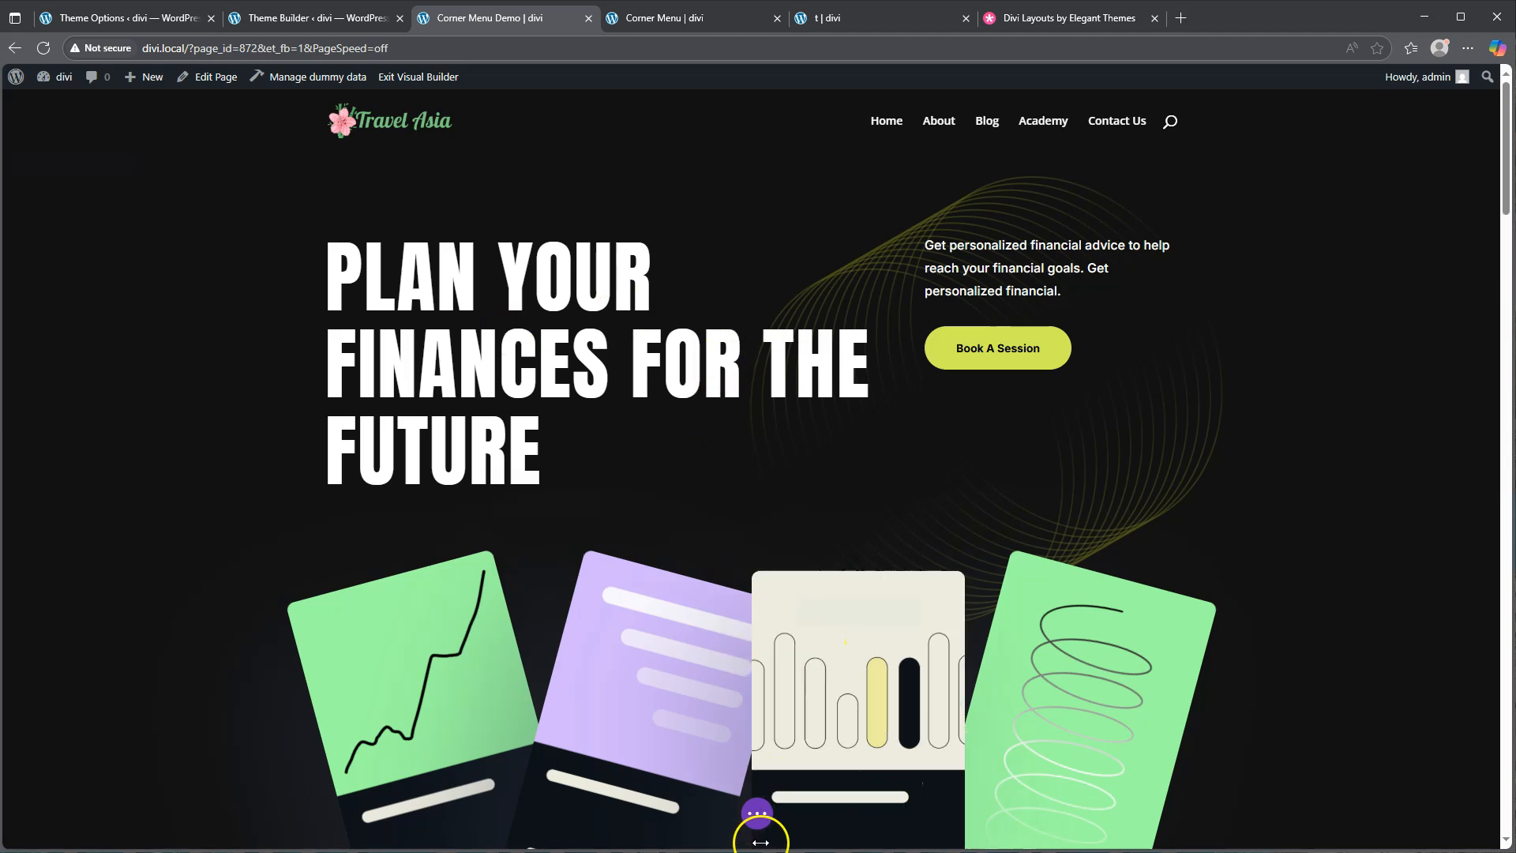
left_click(752, 814)
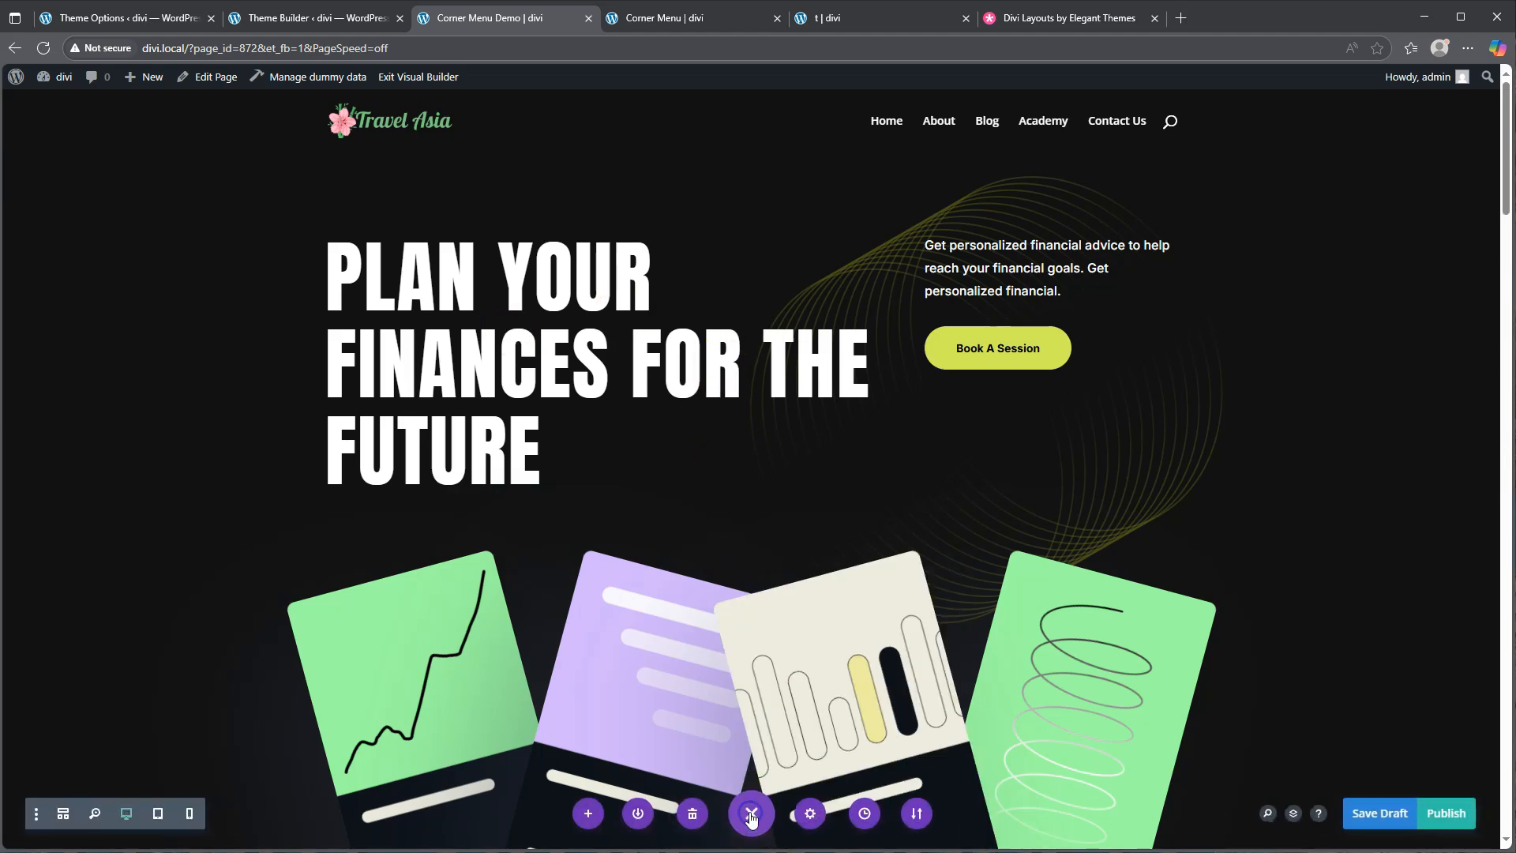
Add page custom CSS '#main-header {display:none;}' under the Page Settings Advanced tab
left_click(810, 815)
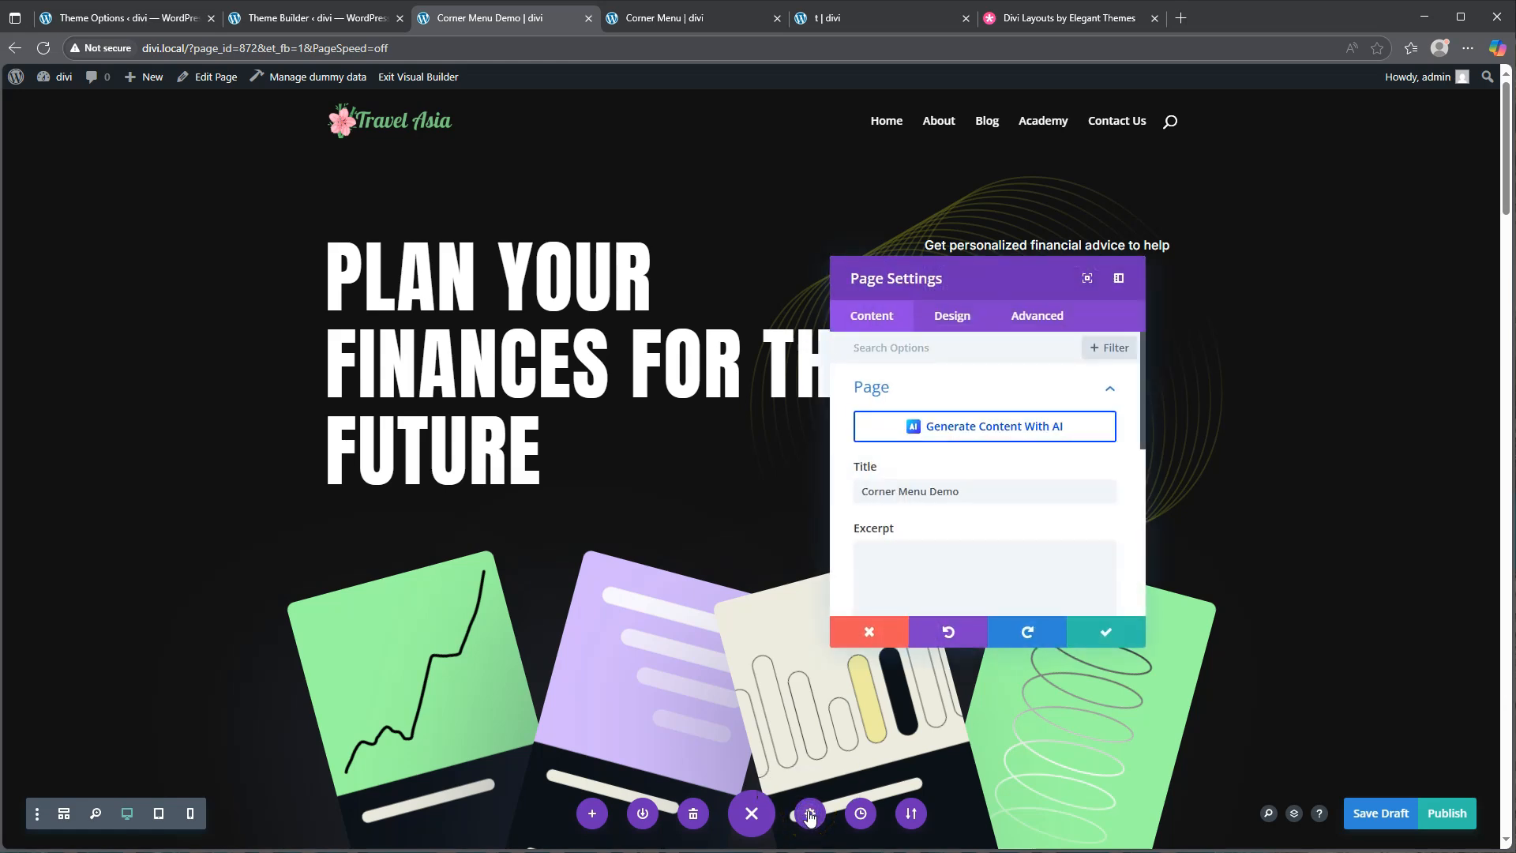
left_click(1038, 330)
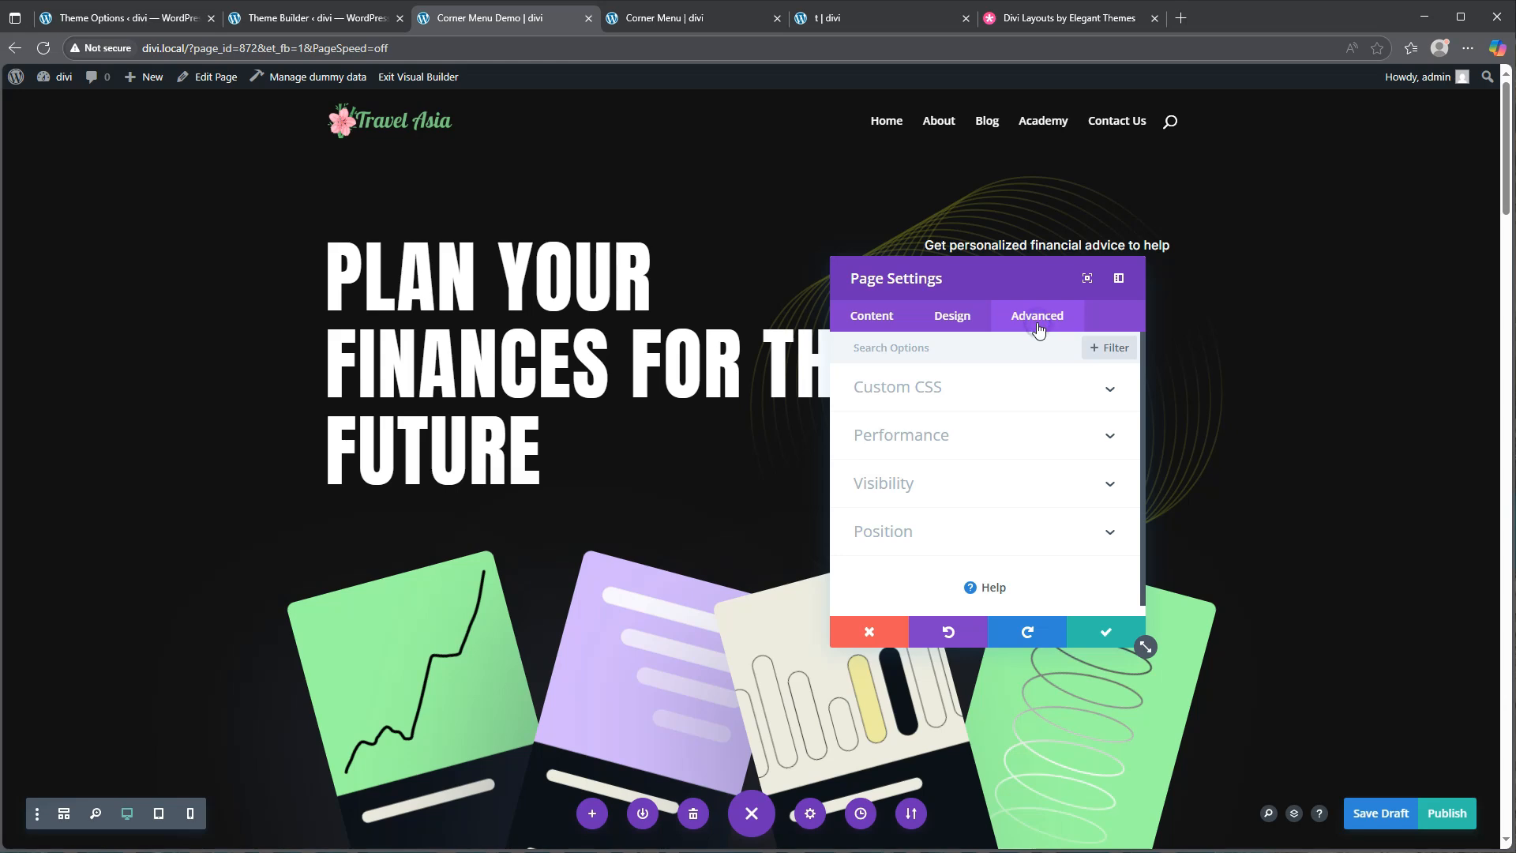
left_click(953, 392)
left_click(915, 459)
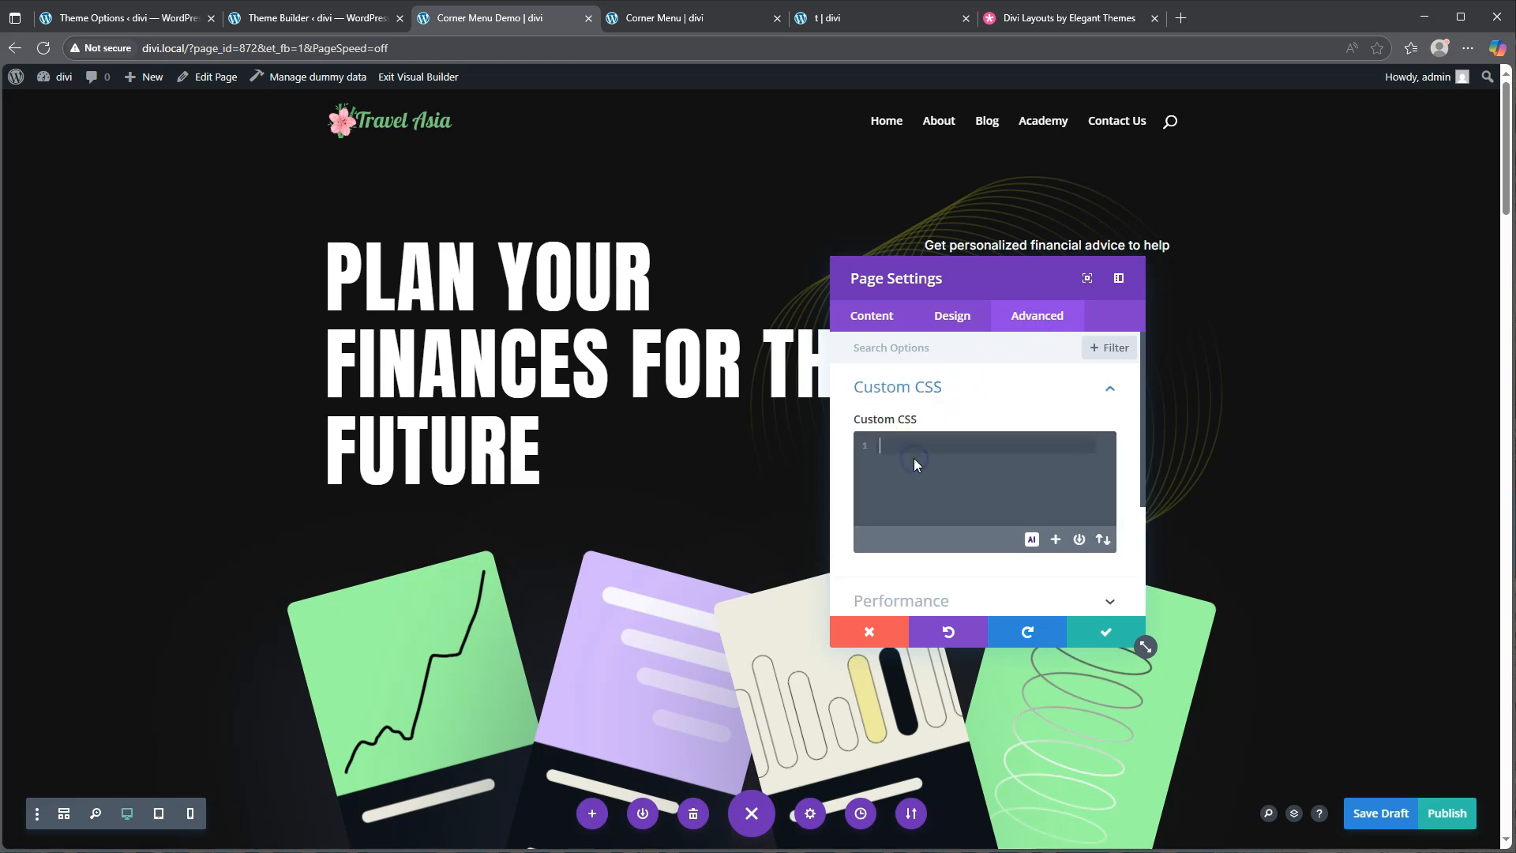
type("#main-header")
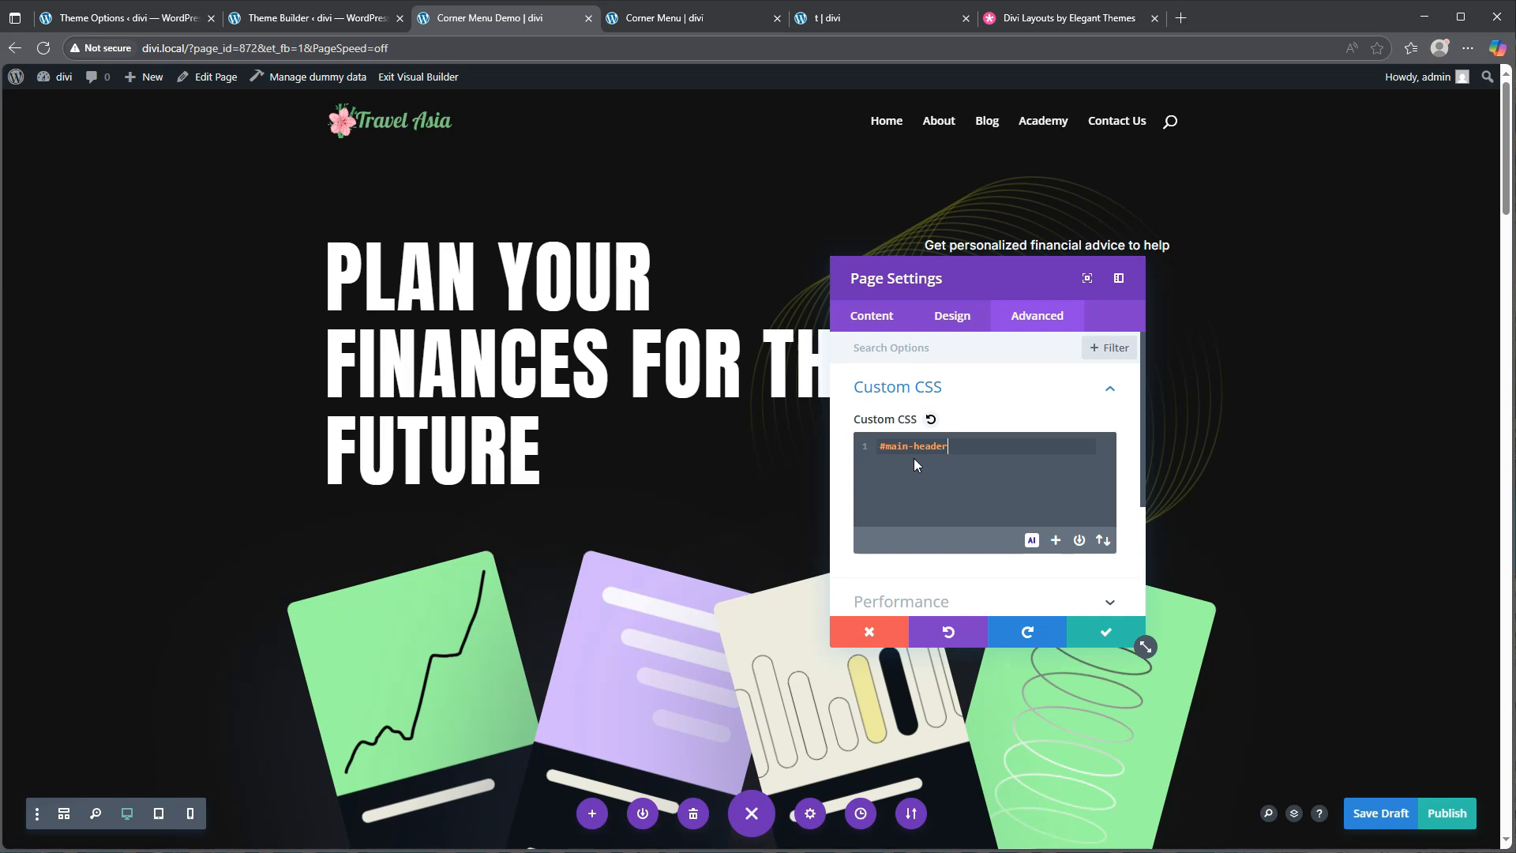
type("{display:none;")
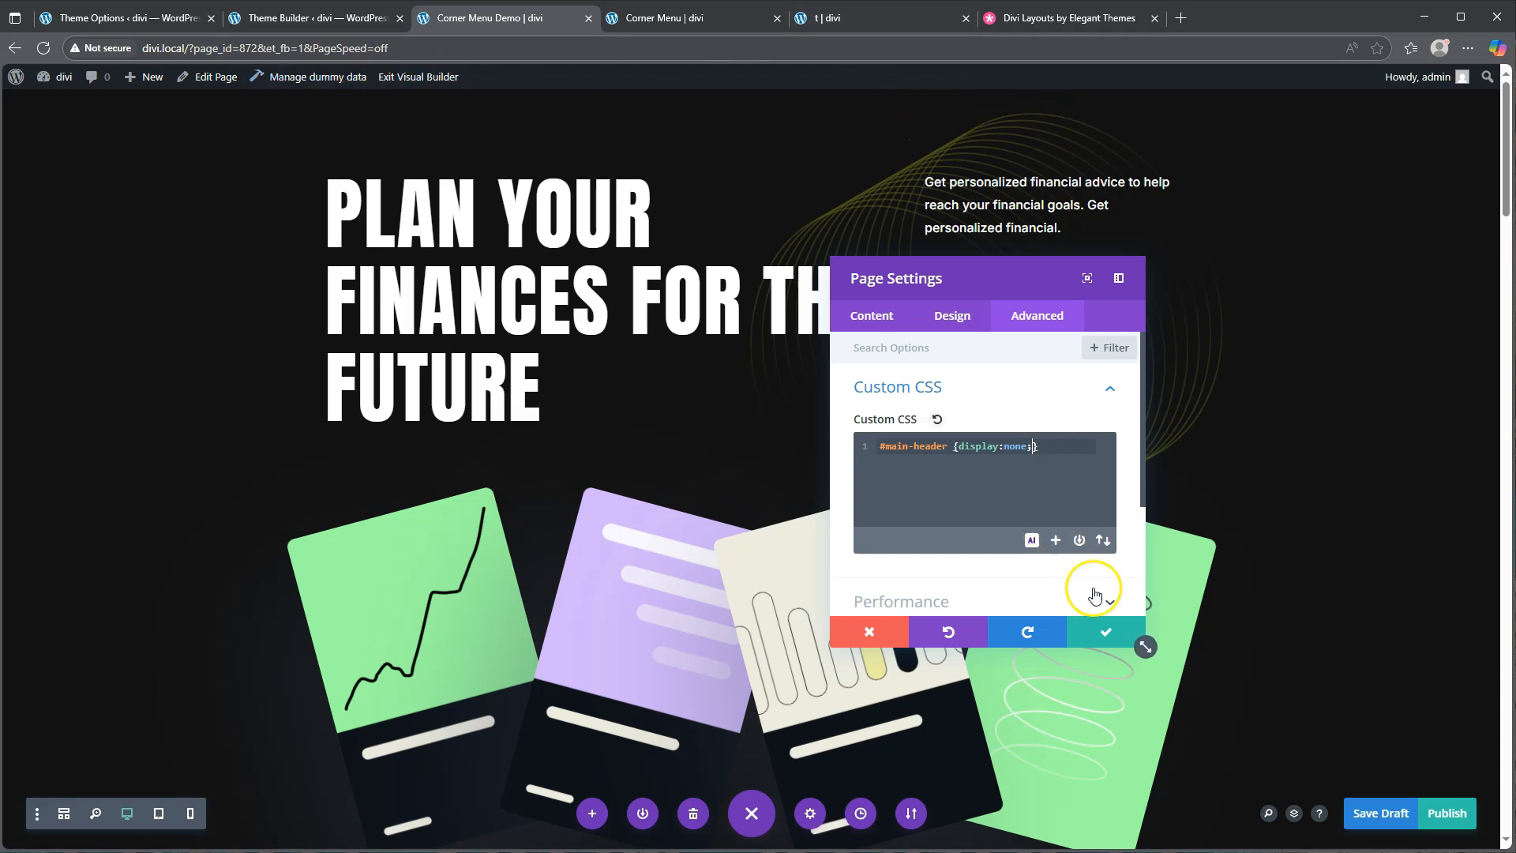
Confirm the page settings, save the draft, and exit to the live page
left_click(1105, 629)
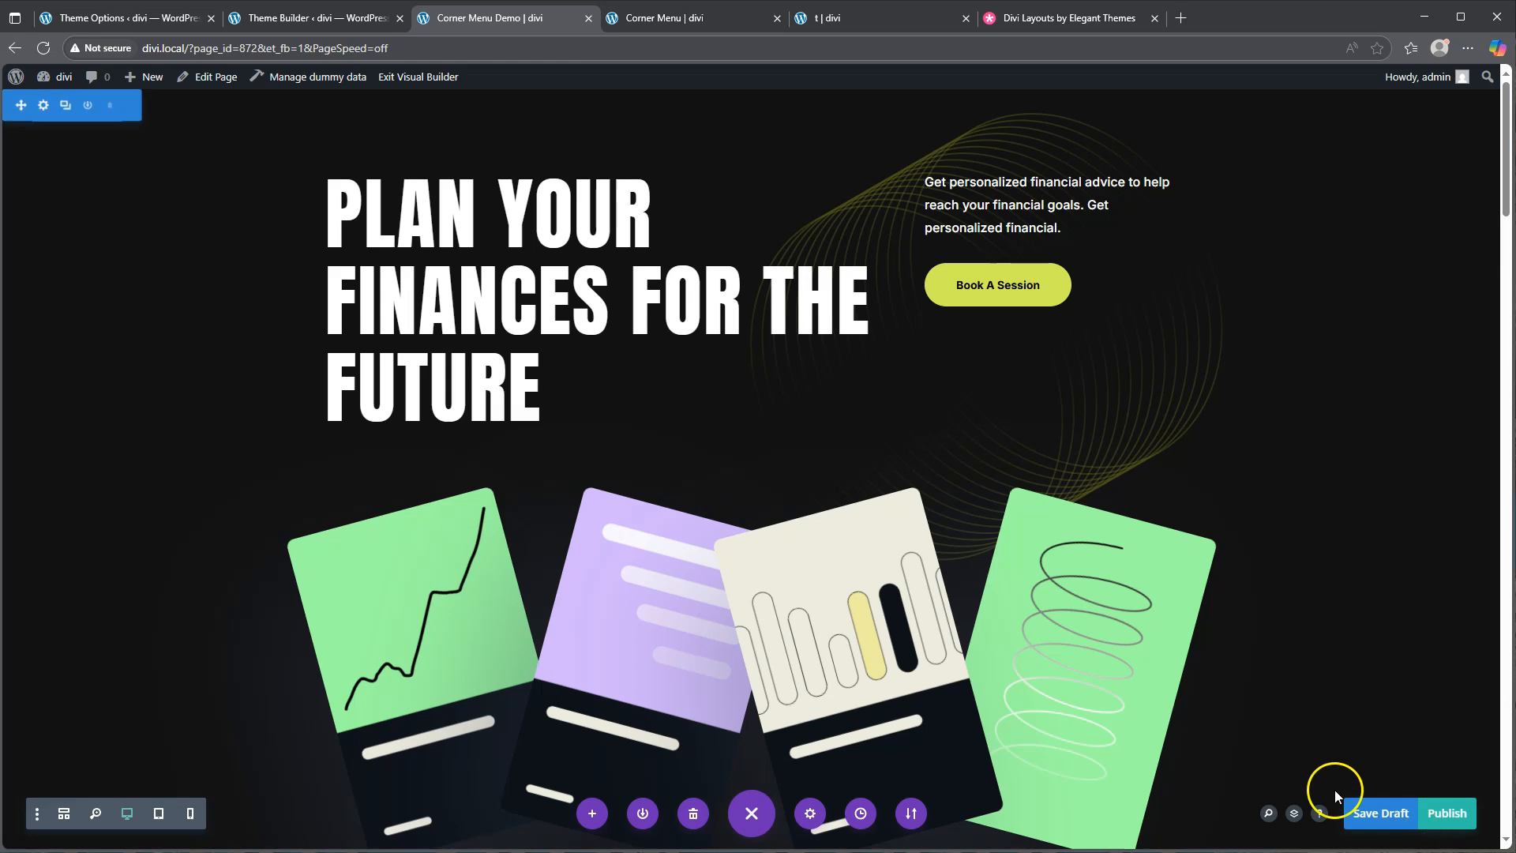
left_click(1379, 812)
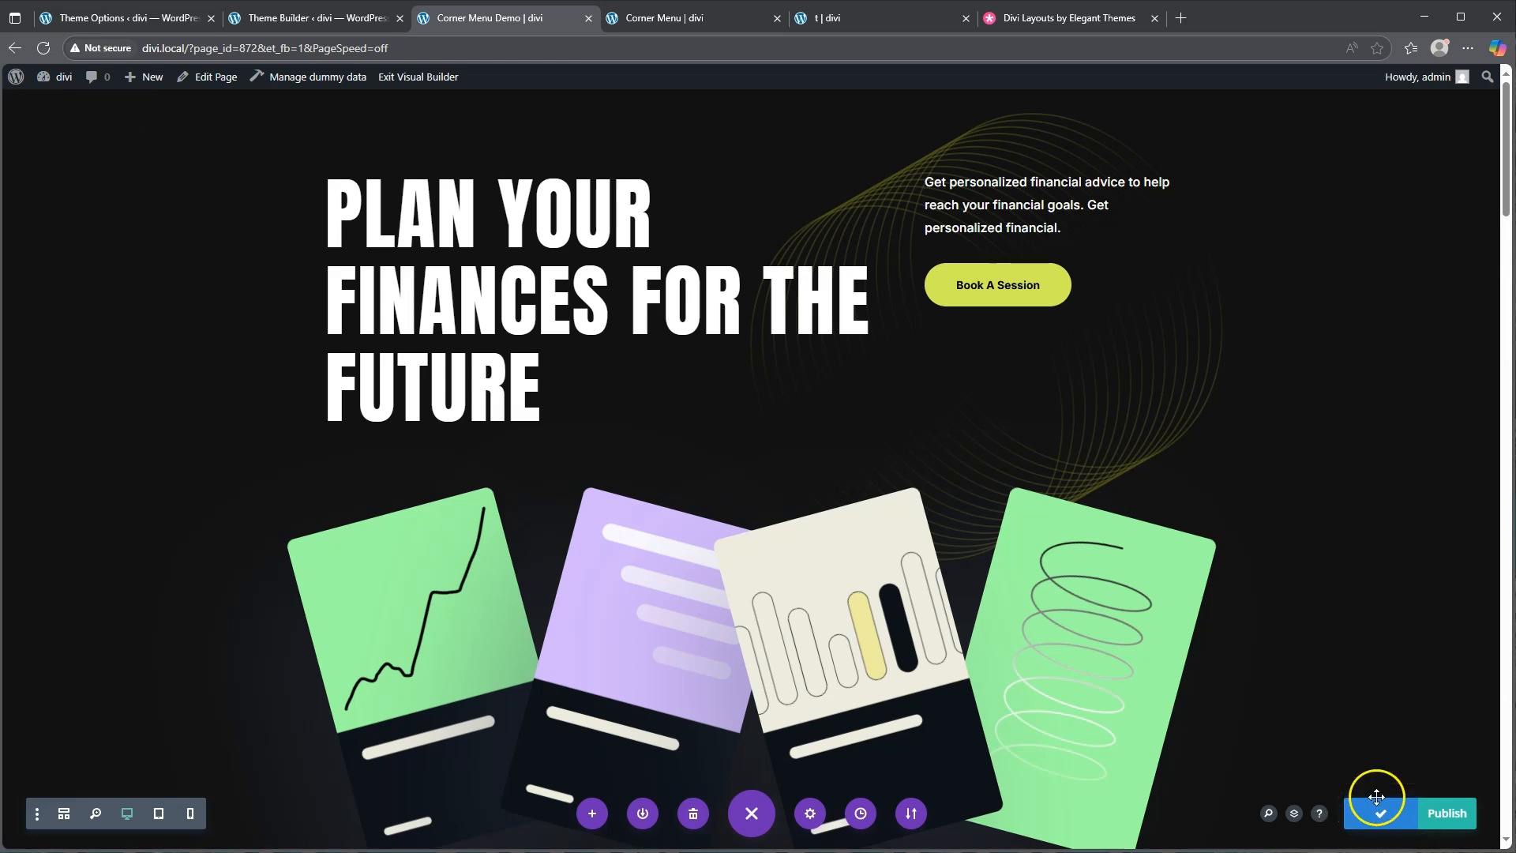
left_click(419, 77)
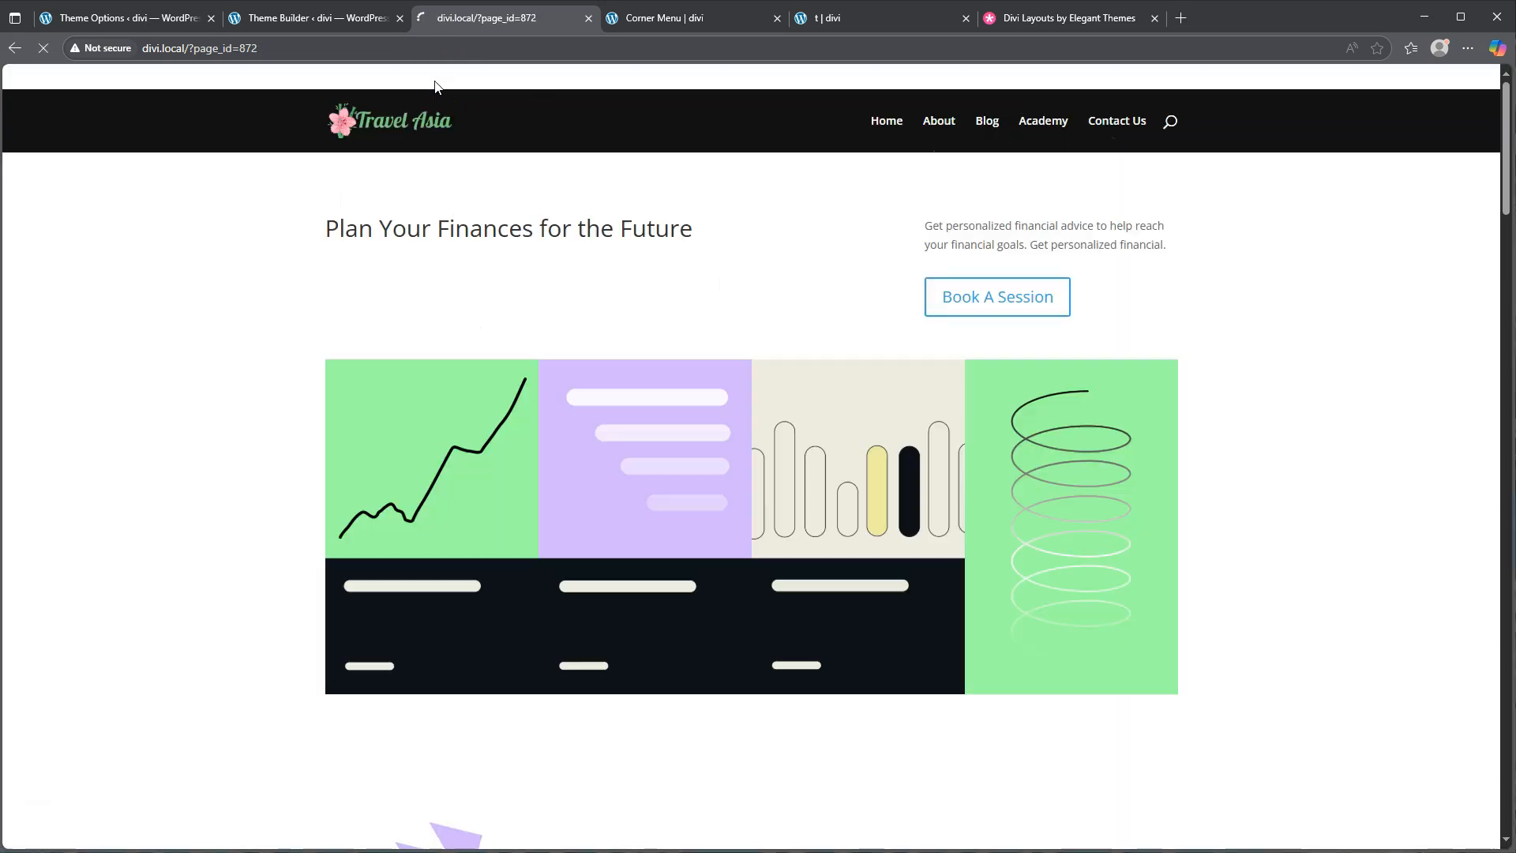
Open the All Pages Custom Footer layout from the Theme Builder for editing
left_click(313, 19)
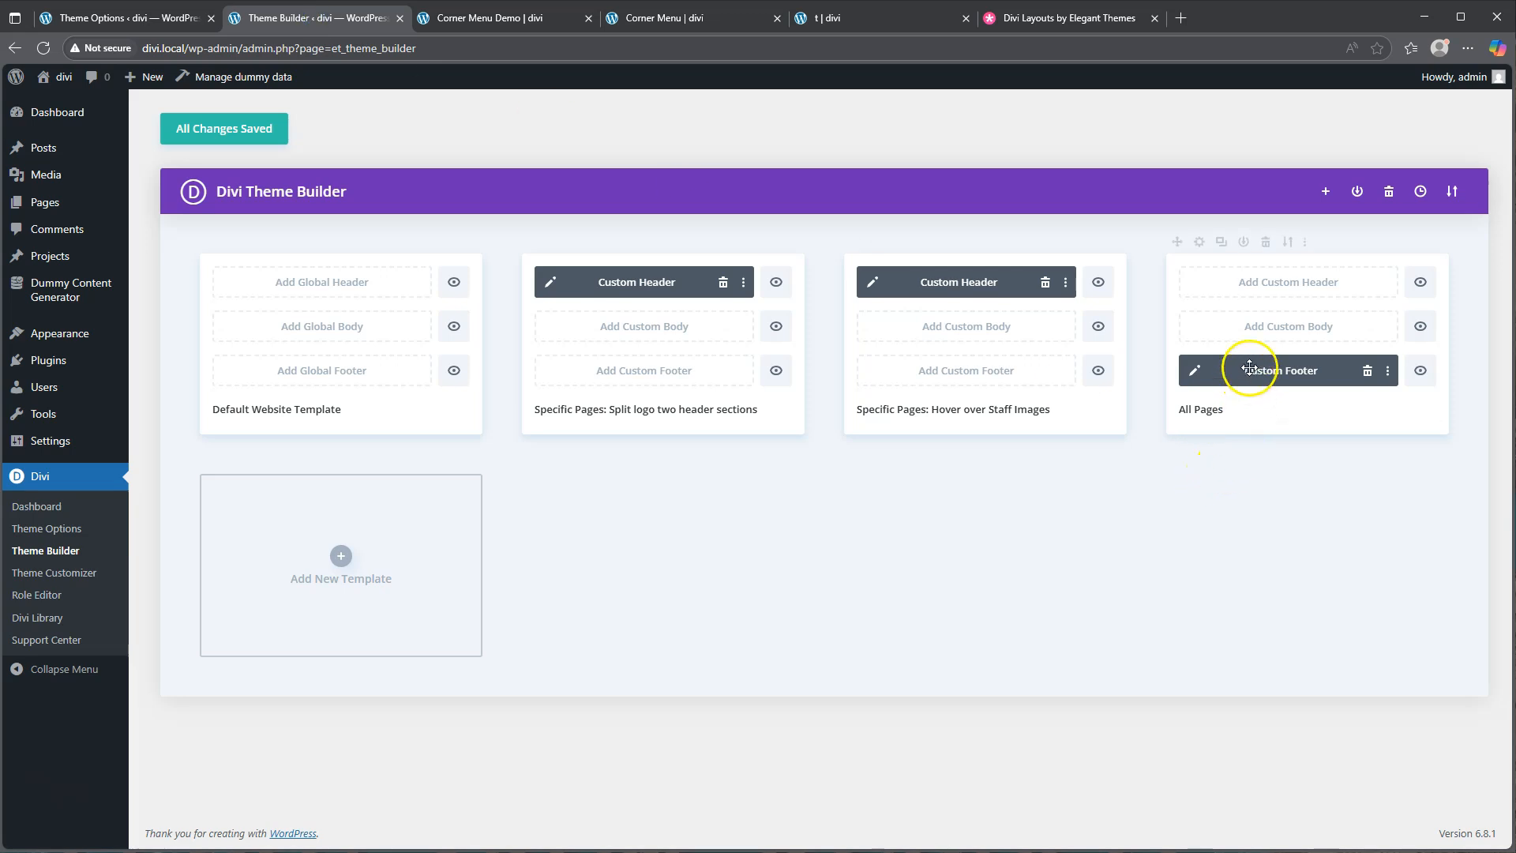
left_click(1194, 376)
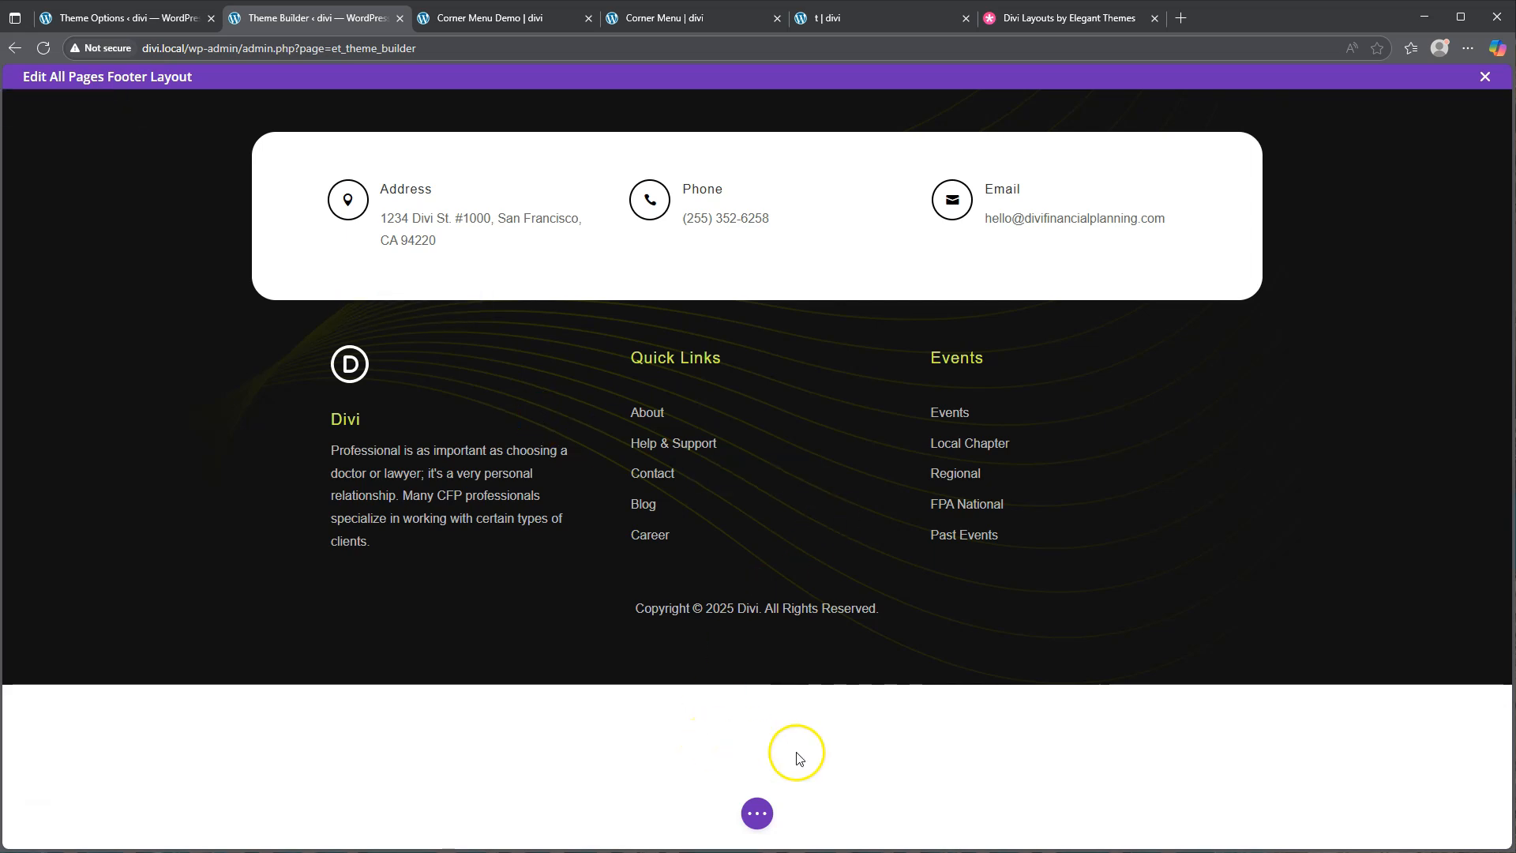
Insert a regular section with an empty single-column row below the dark footer content
mouse_move(759, 667)
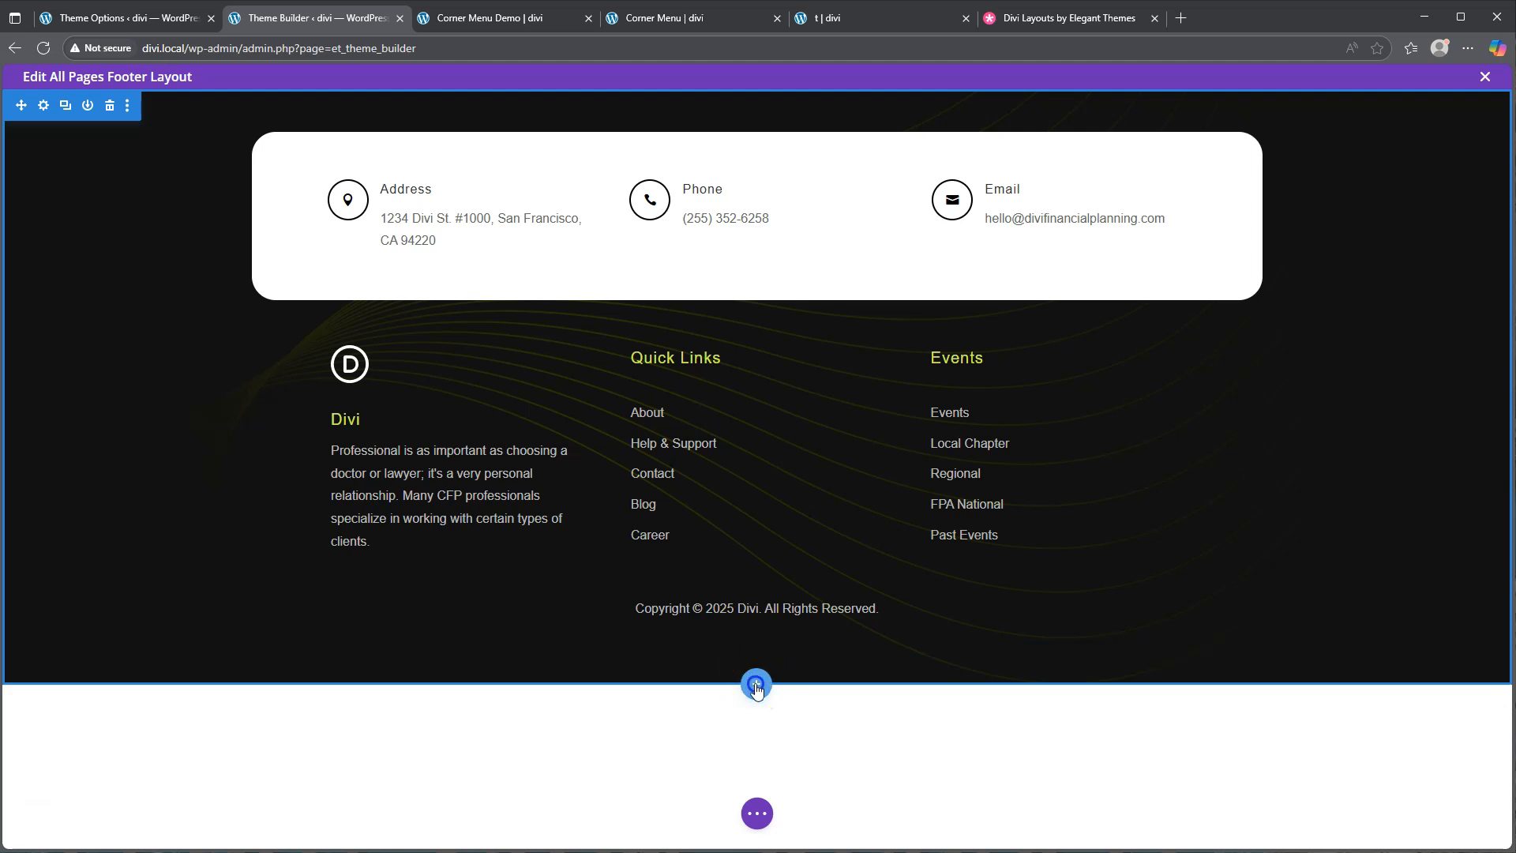
left_click(756, 684)
left_click(660, 599)
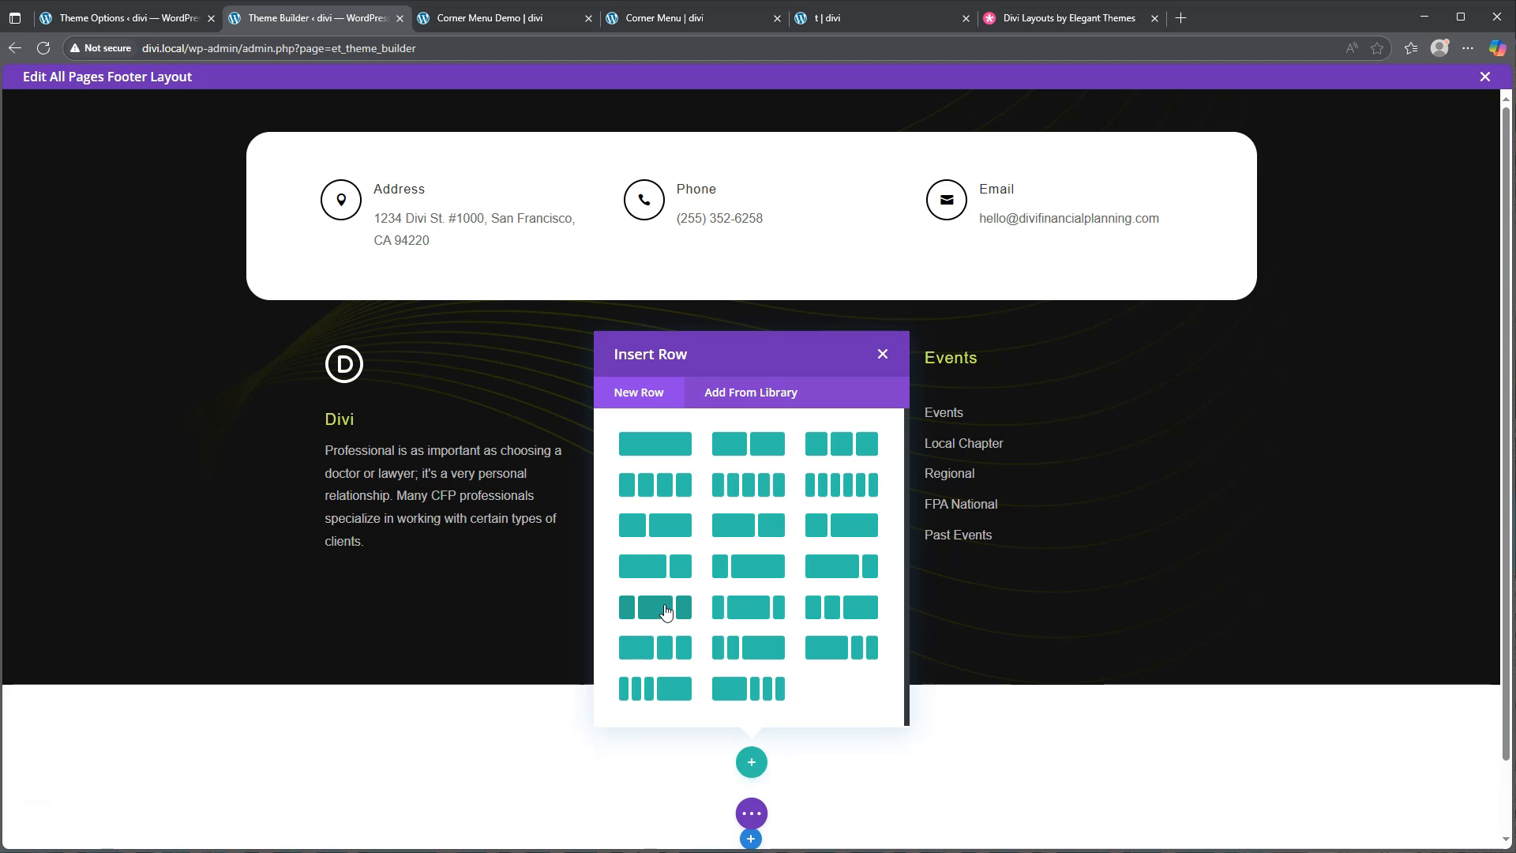
left_click(682, 455)
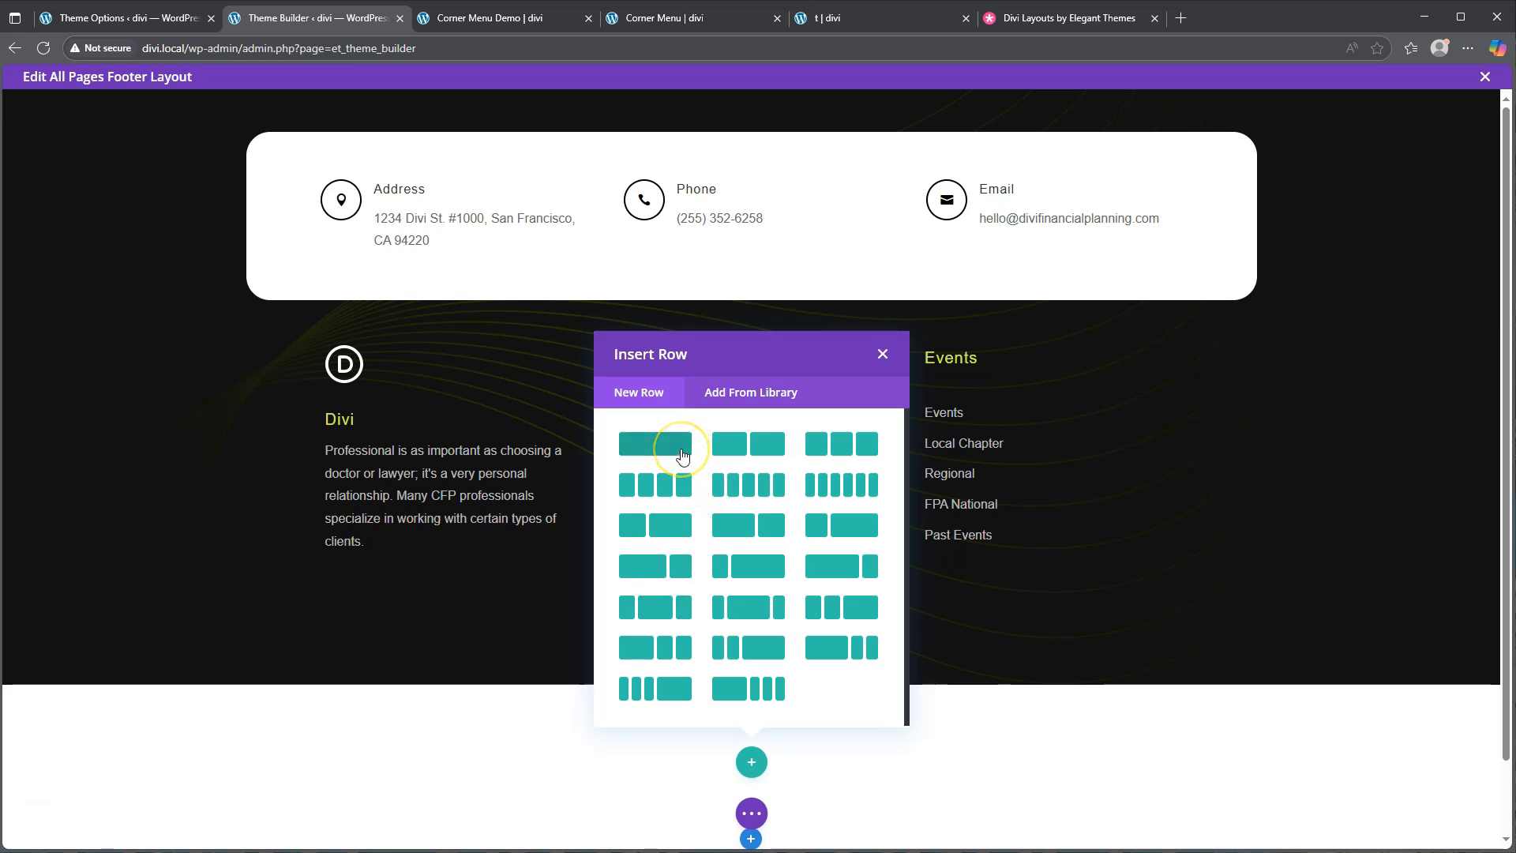
left_click(654, 448)
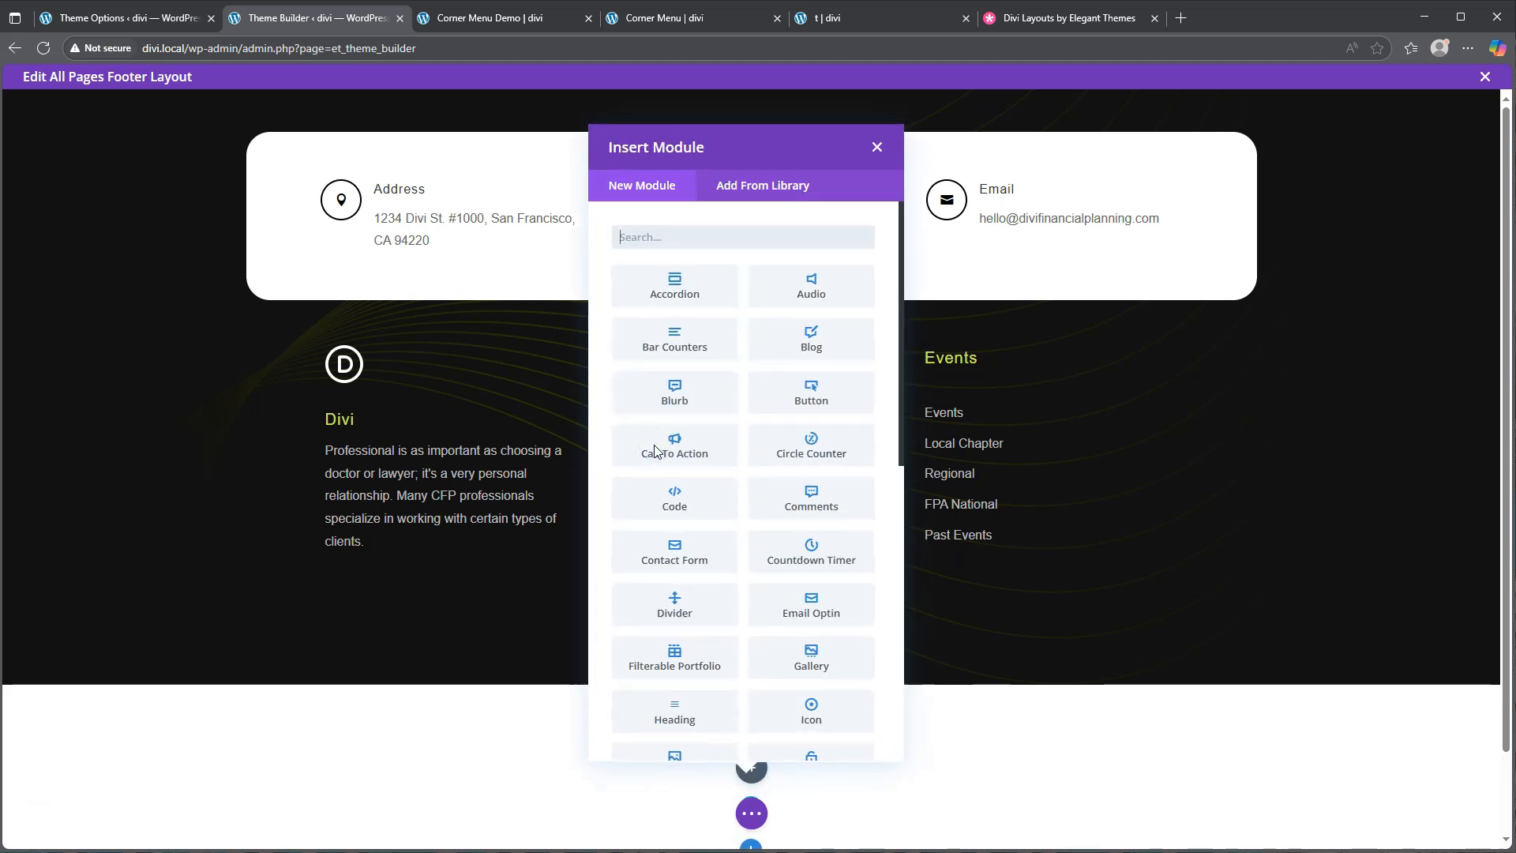
left_click(662, 442)
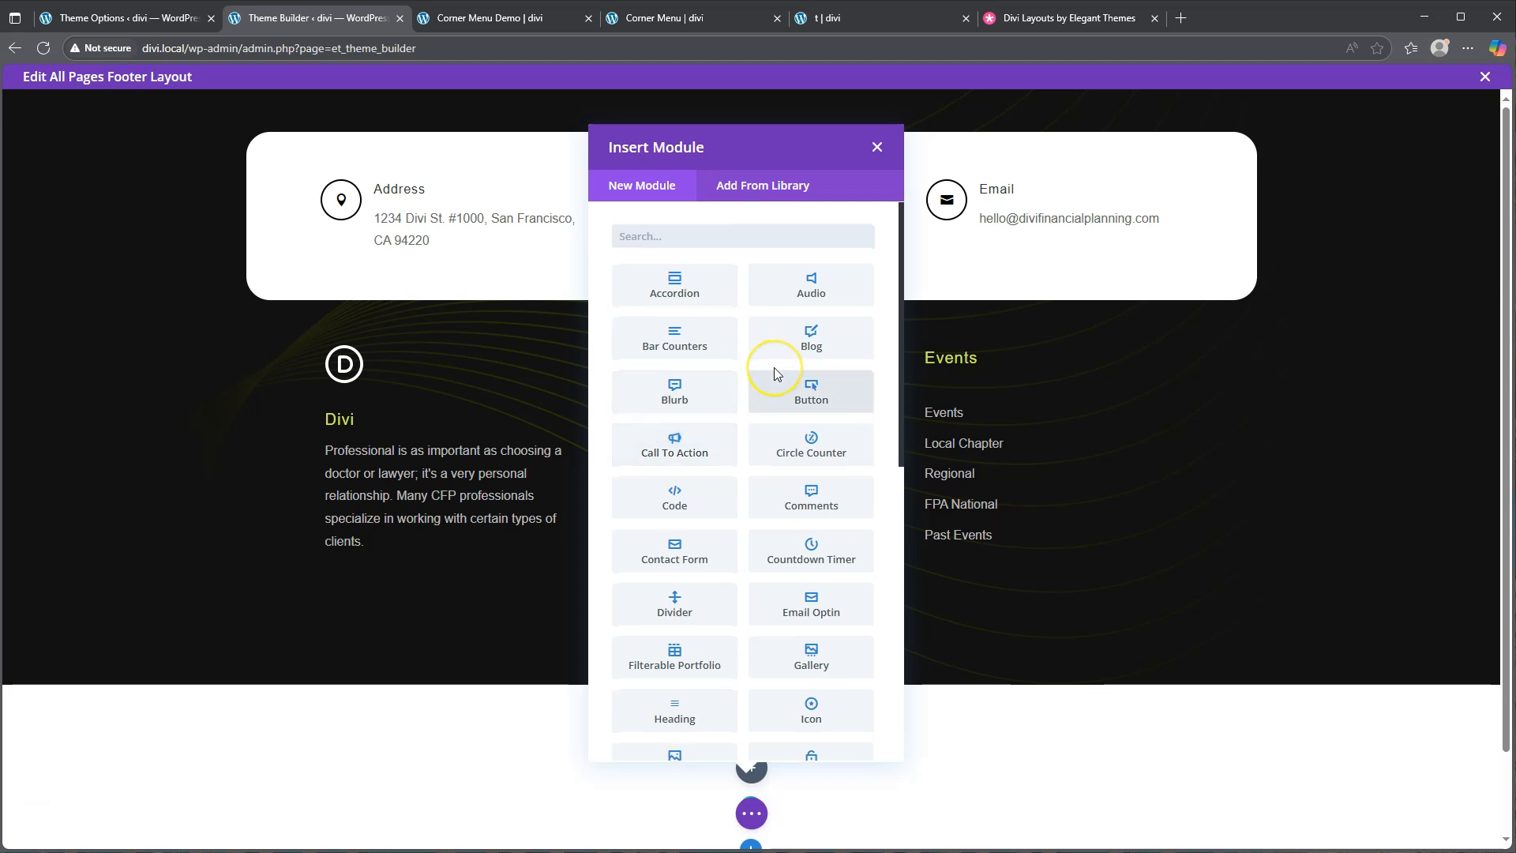
scroll(774, 367, "down", 3)
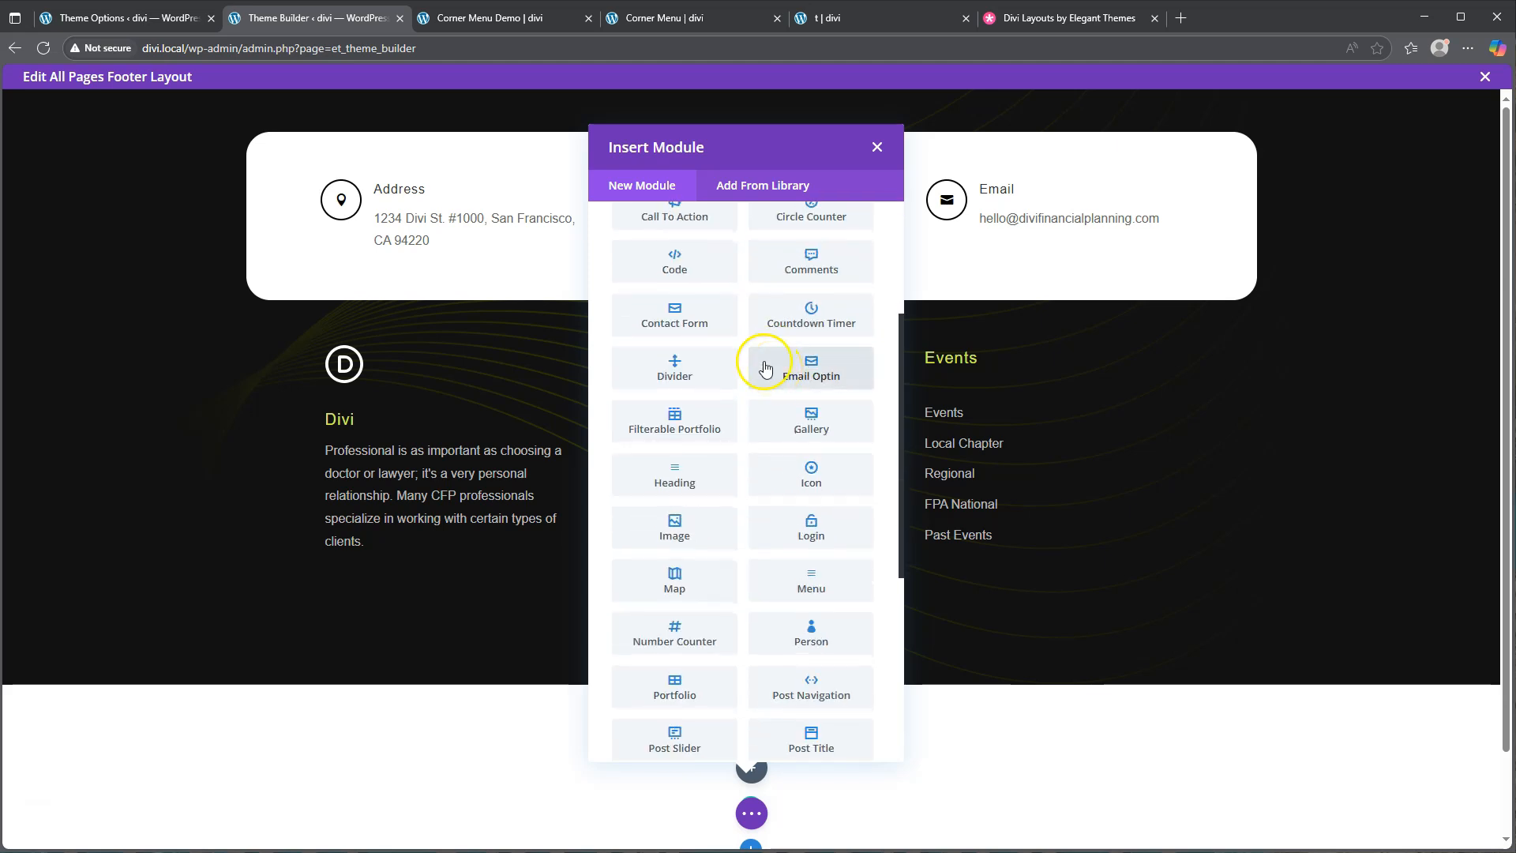
left_click(876, 147)
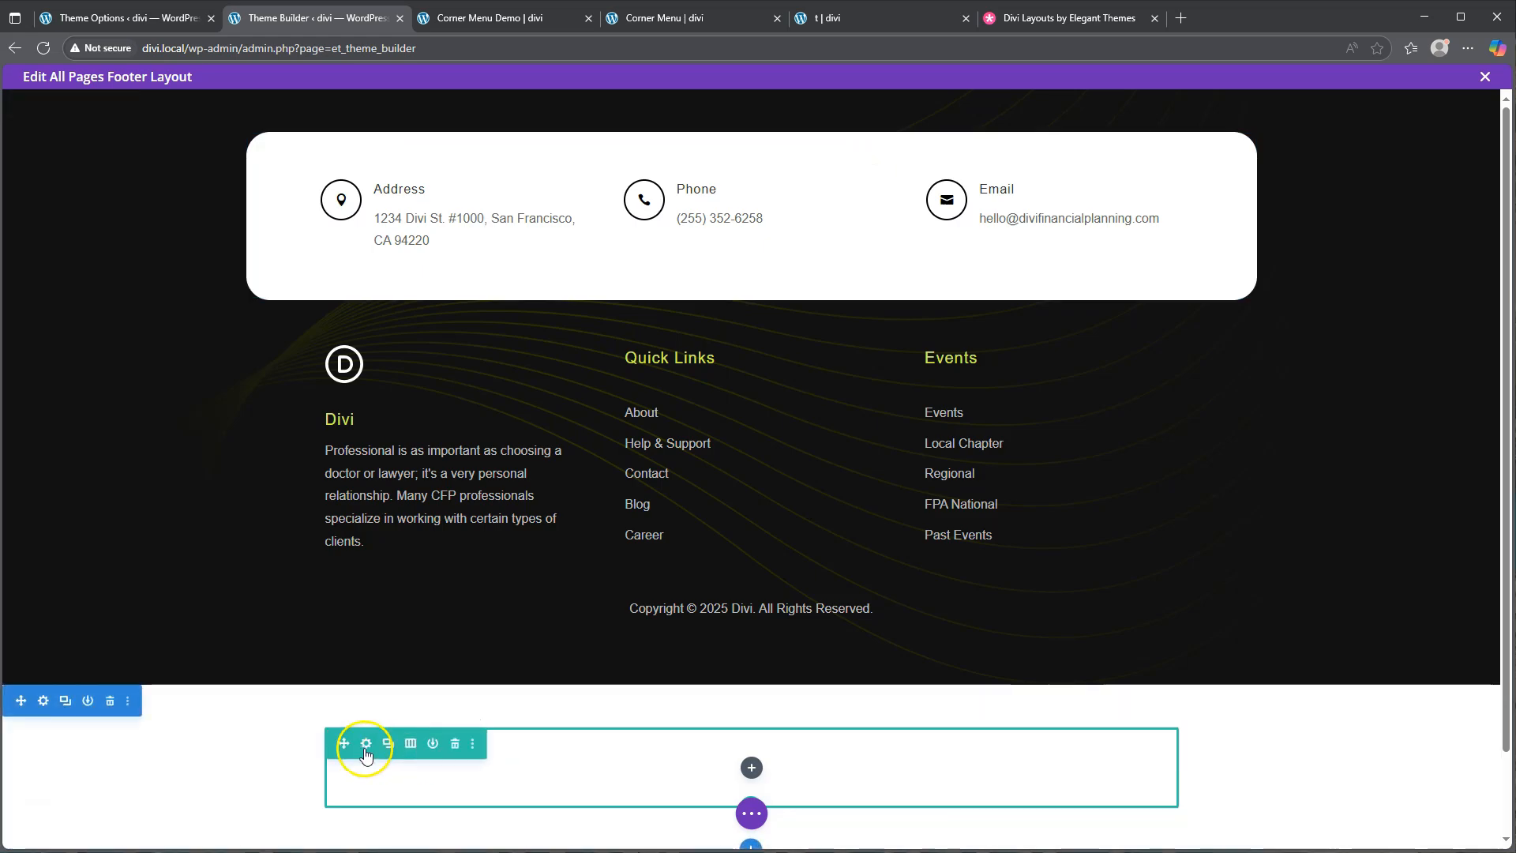
Give the new row a custom gutter width of 1, 100% width and 100% max width
left_click(367, 743)
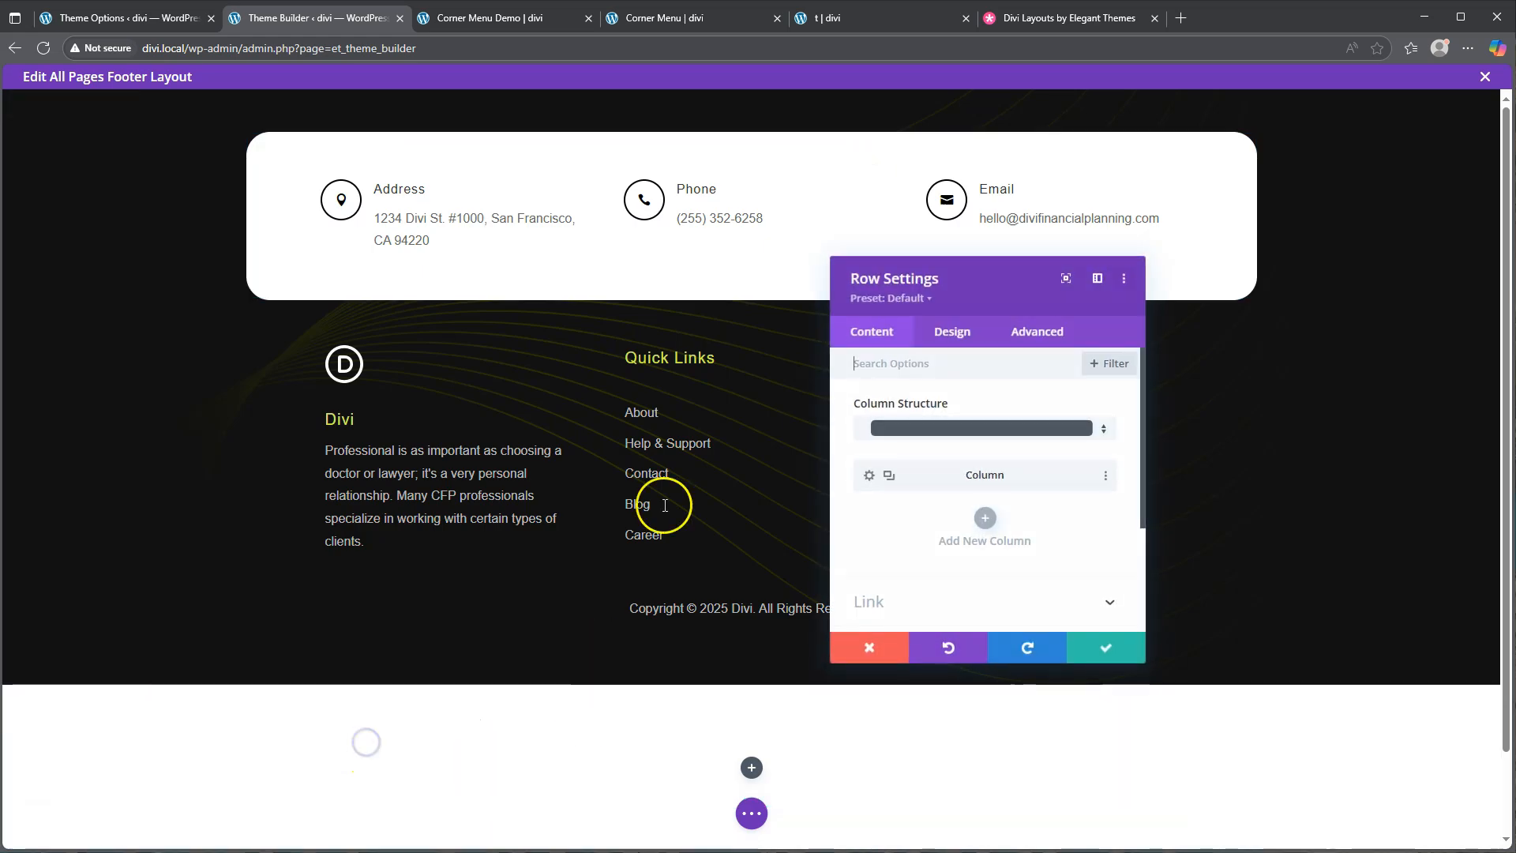
left_click(954, 330)
left_click(922, 415)
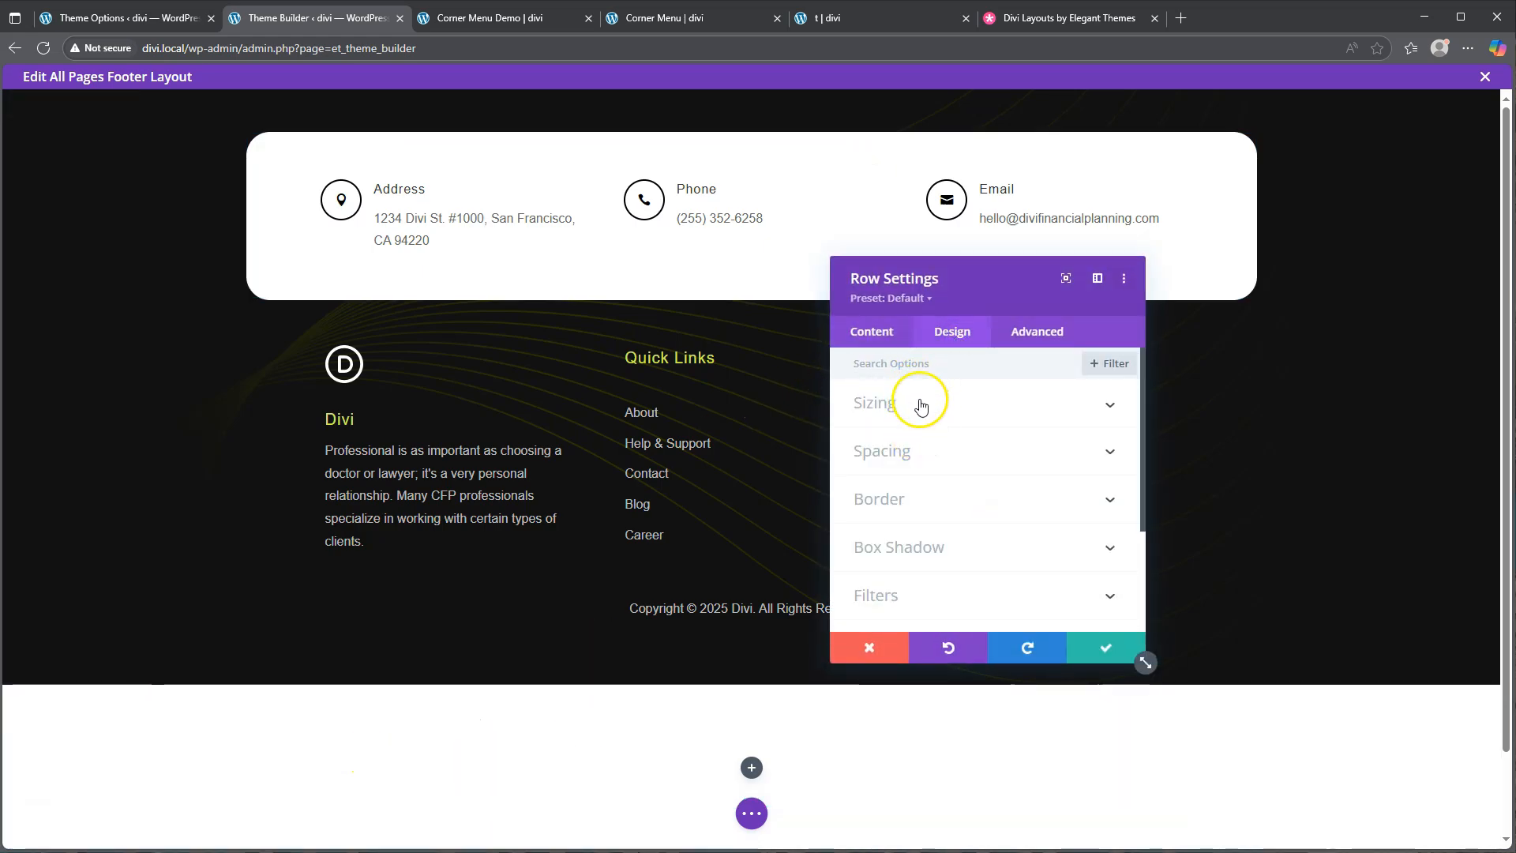
left_click(882, 459)
left_click_drag(963, 522, 841, 524)
scroll(1001, 525, "down", 2)
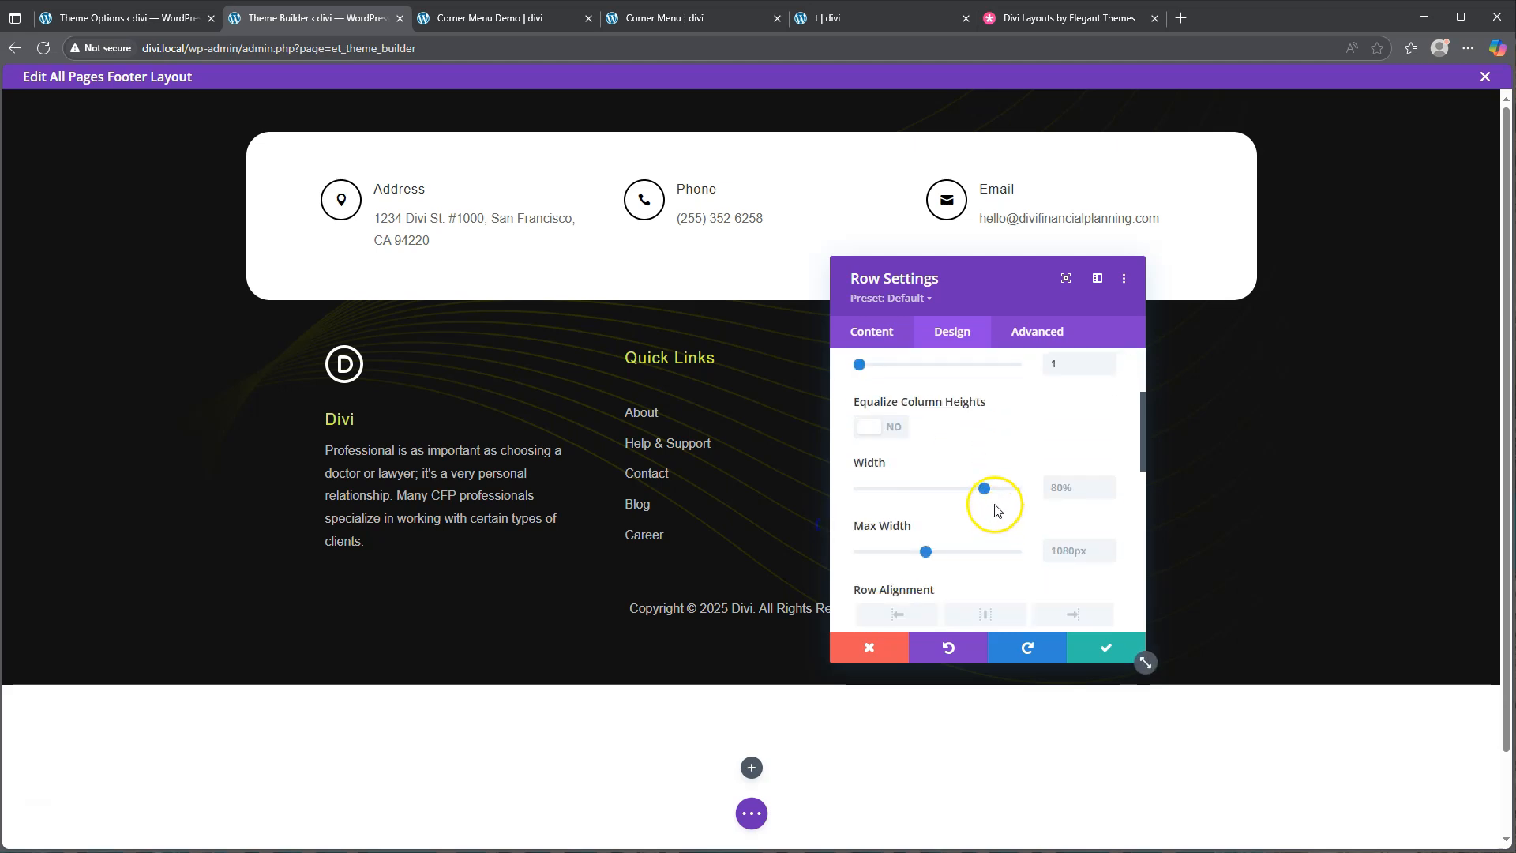
left_click_drag(983, 489, 1050, 489)
left_click(1085, 567)
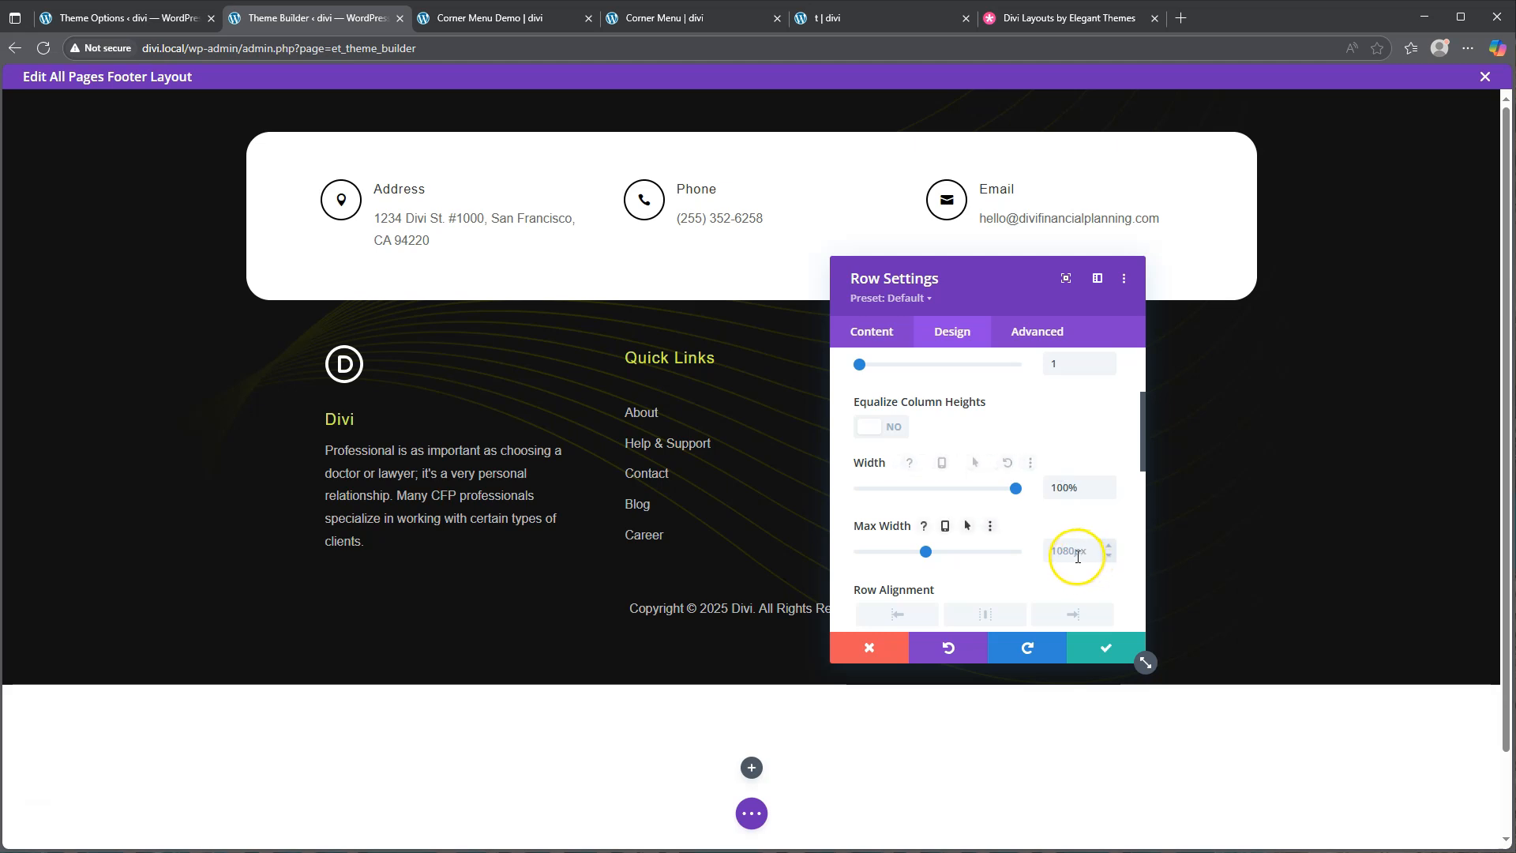
type("100px%")
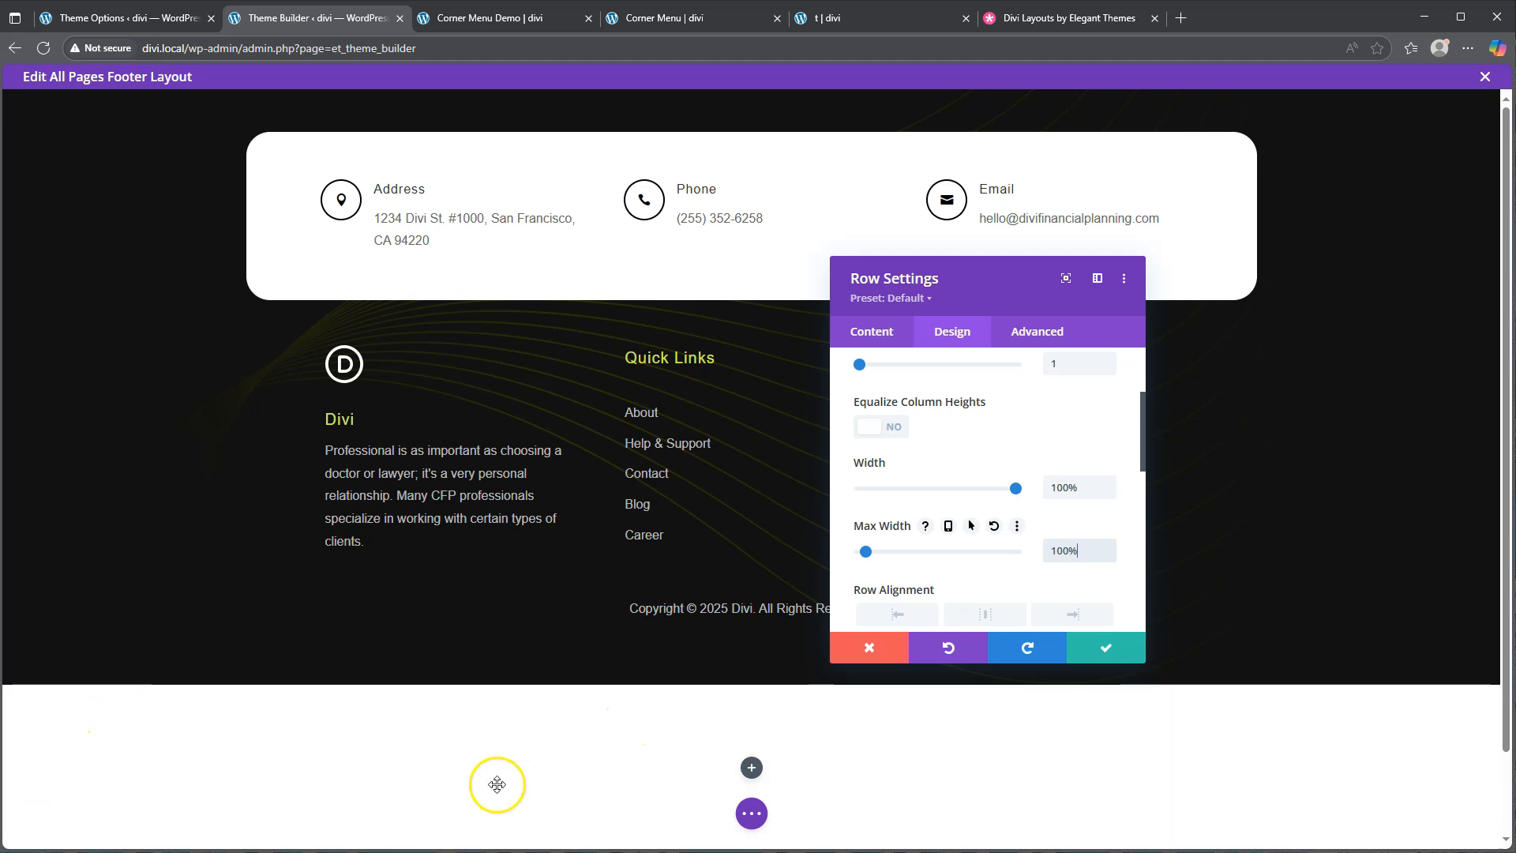
left_click(1109, 650)
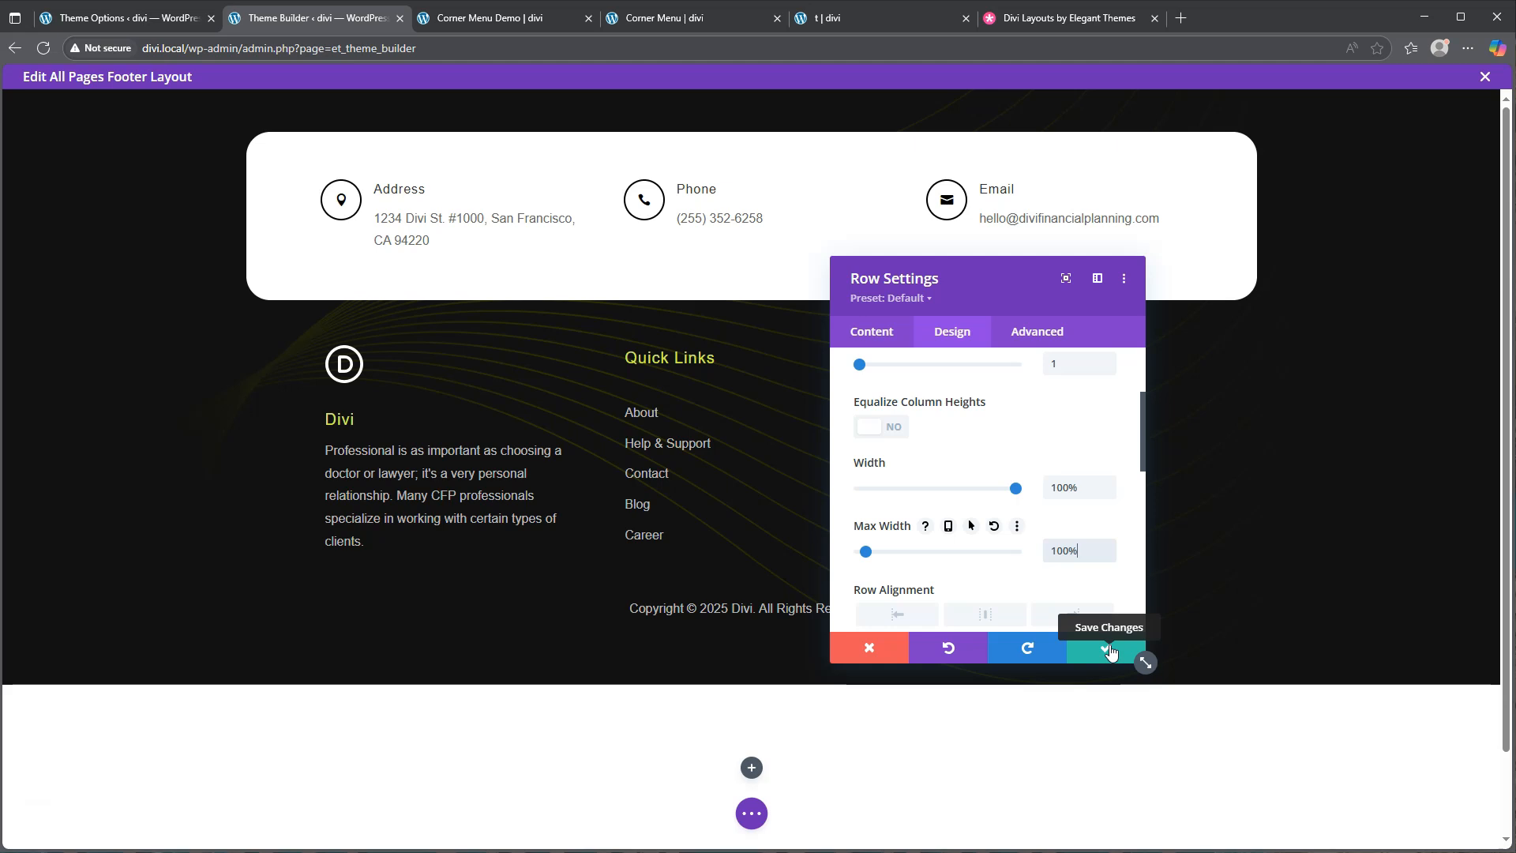
scroll(987, 563, "down", 7)
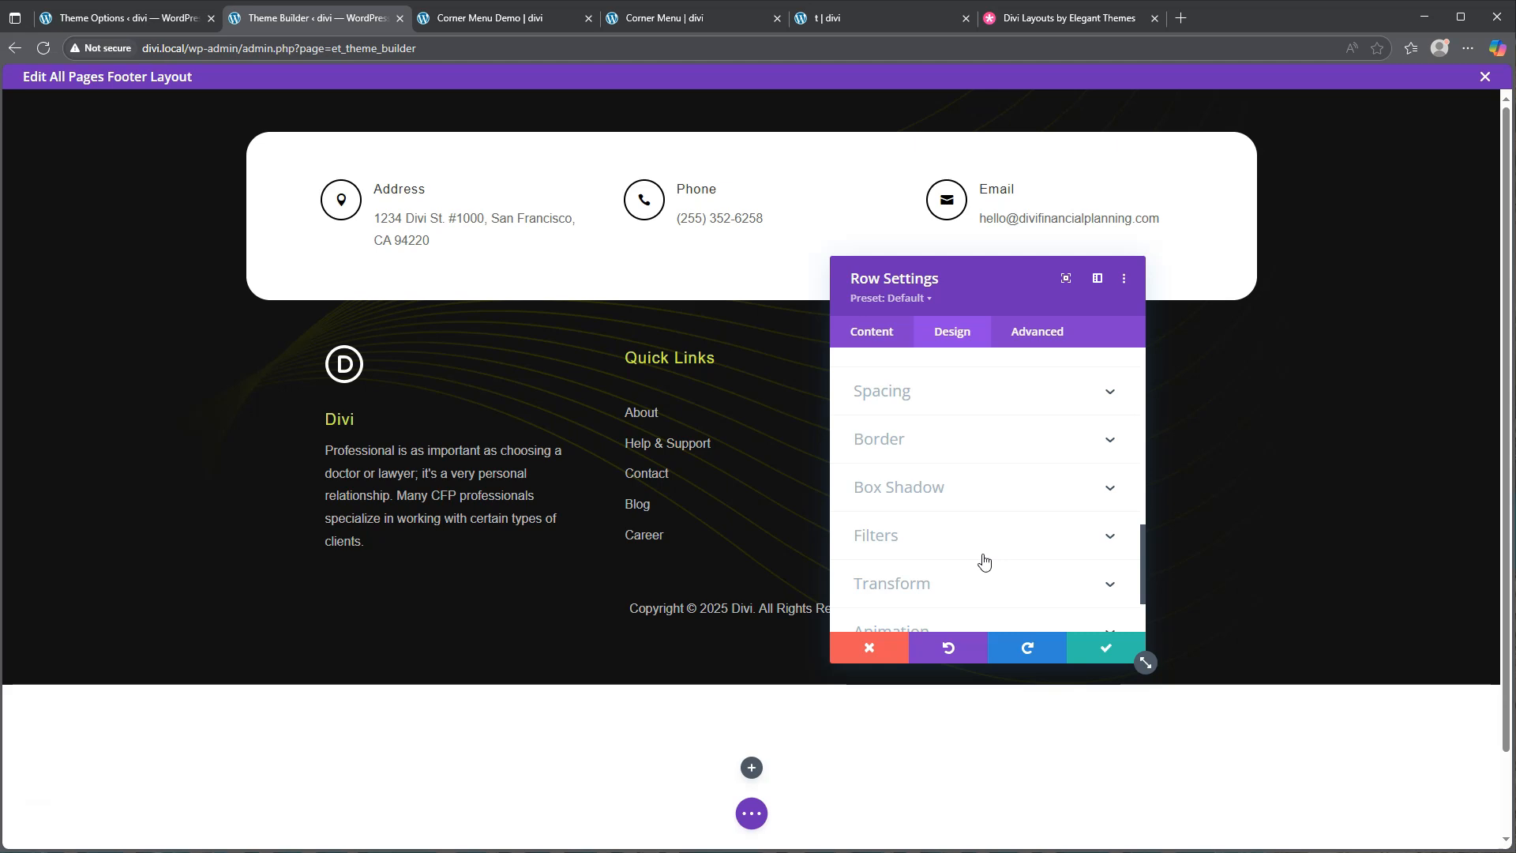
Expand the new footer row's Spacing section in the Design tab
left_click(897, 390)
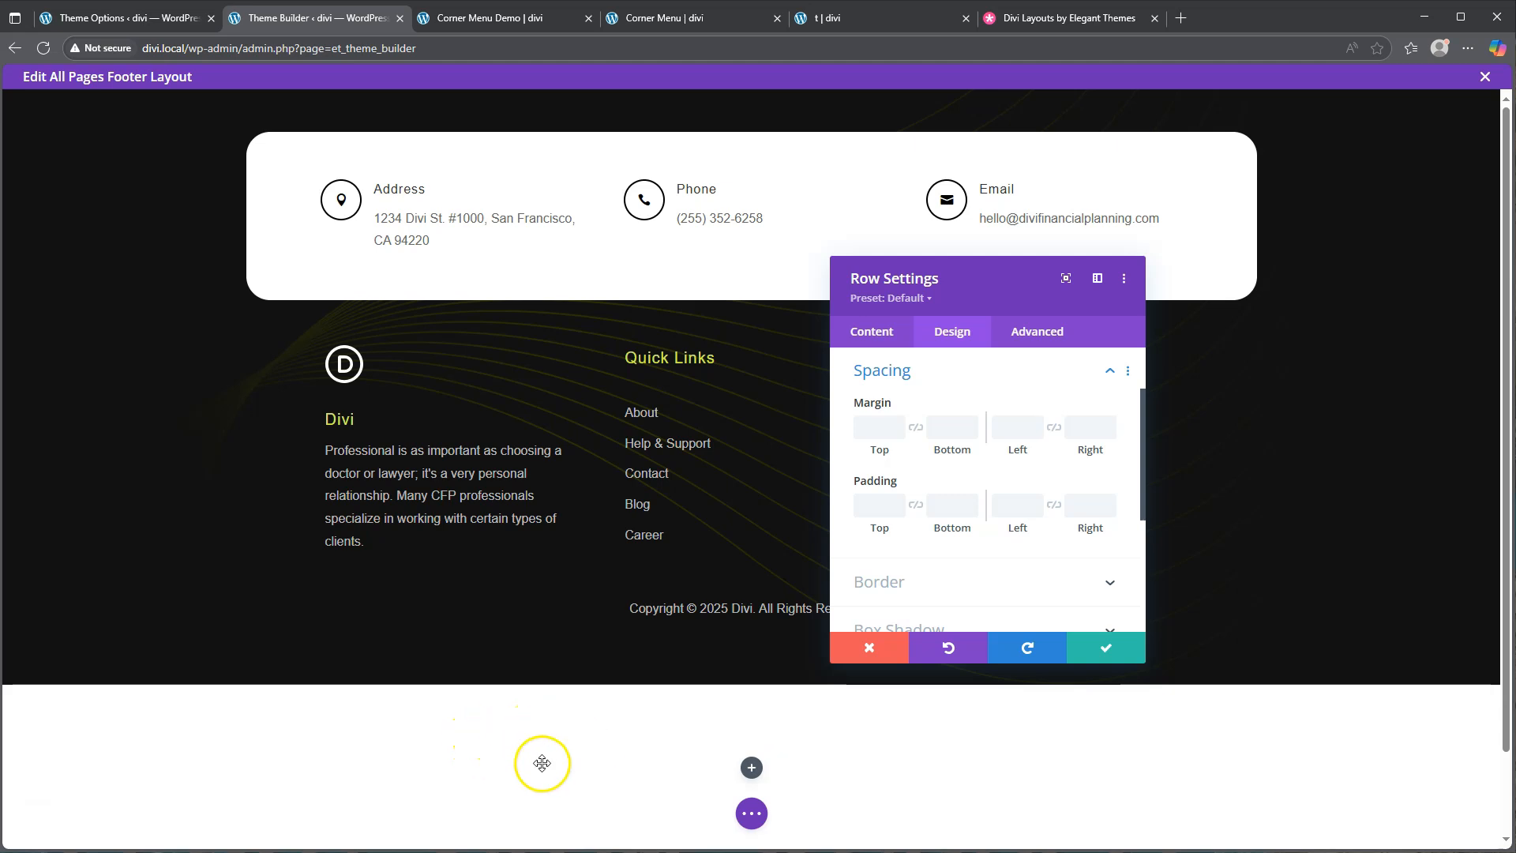
Enter 'bottom: 0px; position: fixed;' as the row's Main Element custom CSS
left_click(1039, 332)
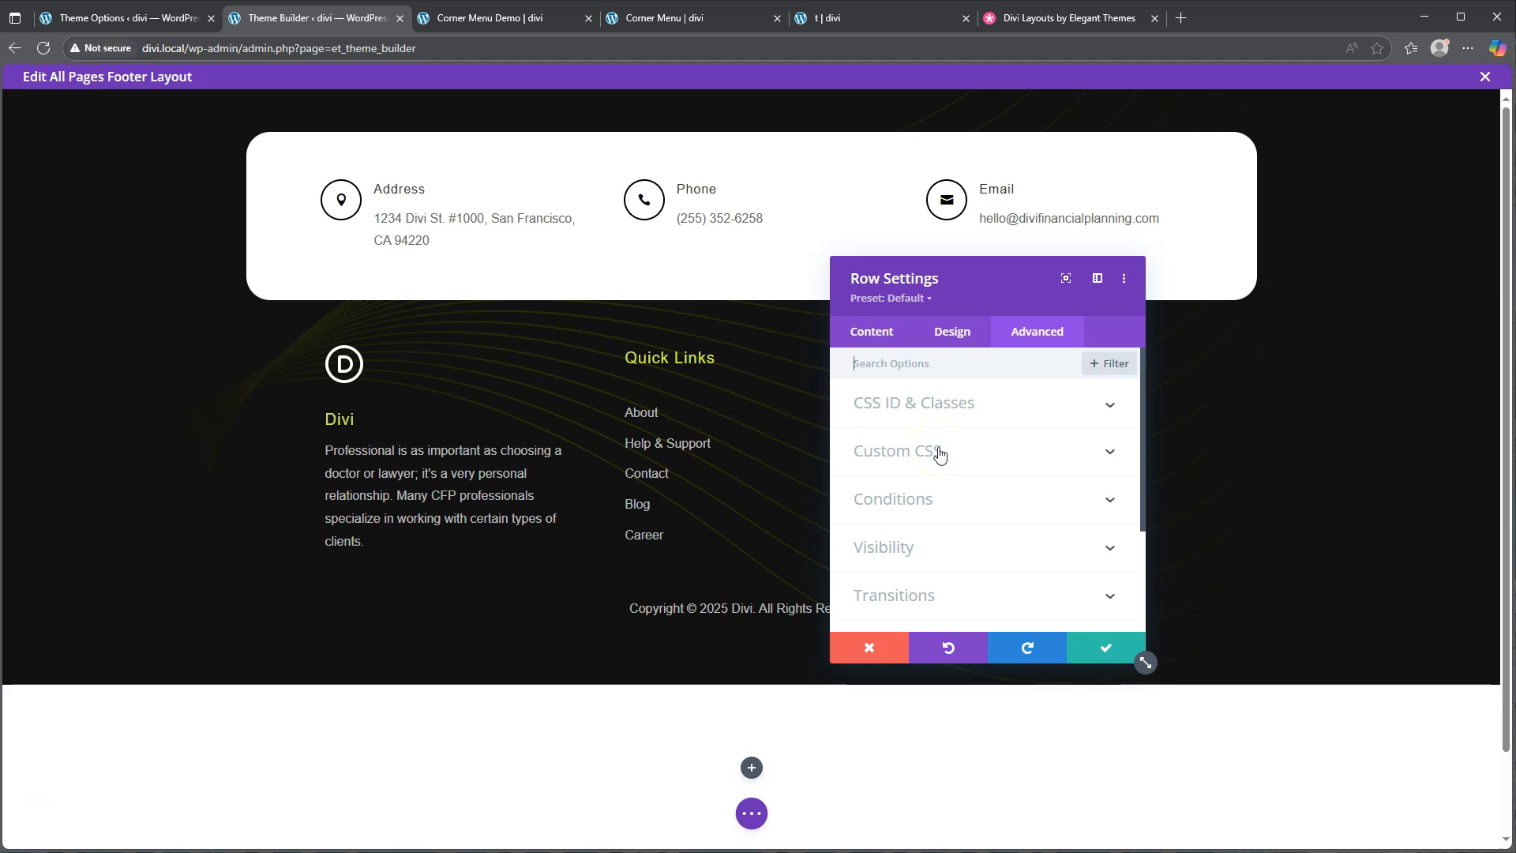
left_click(938, 451)
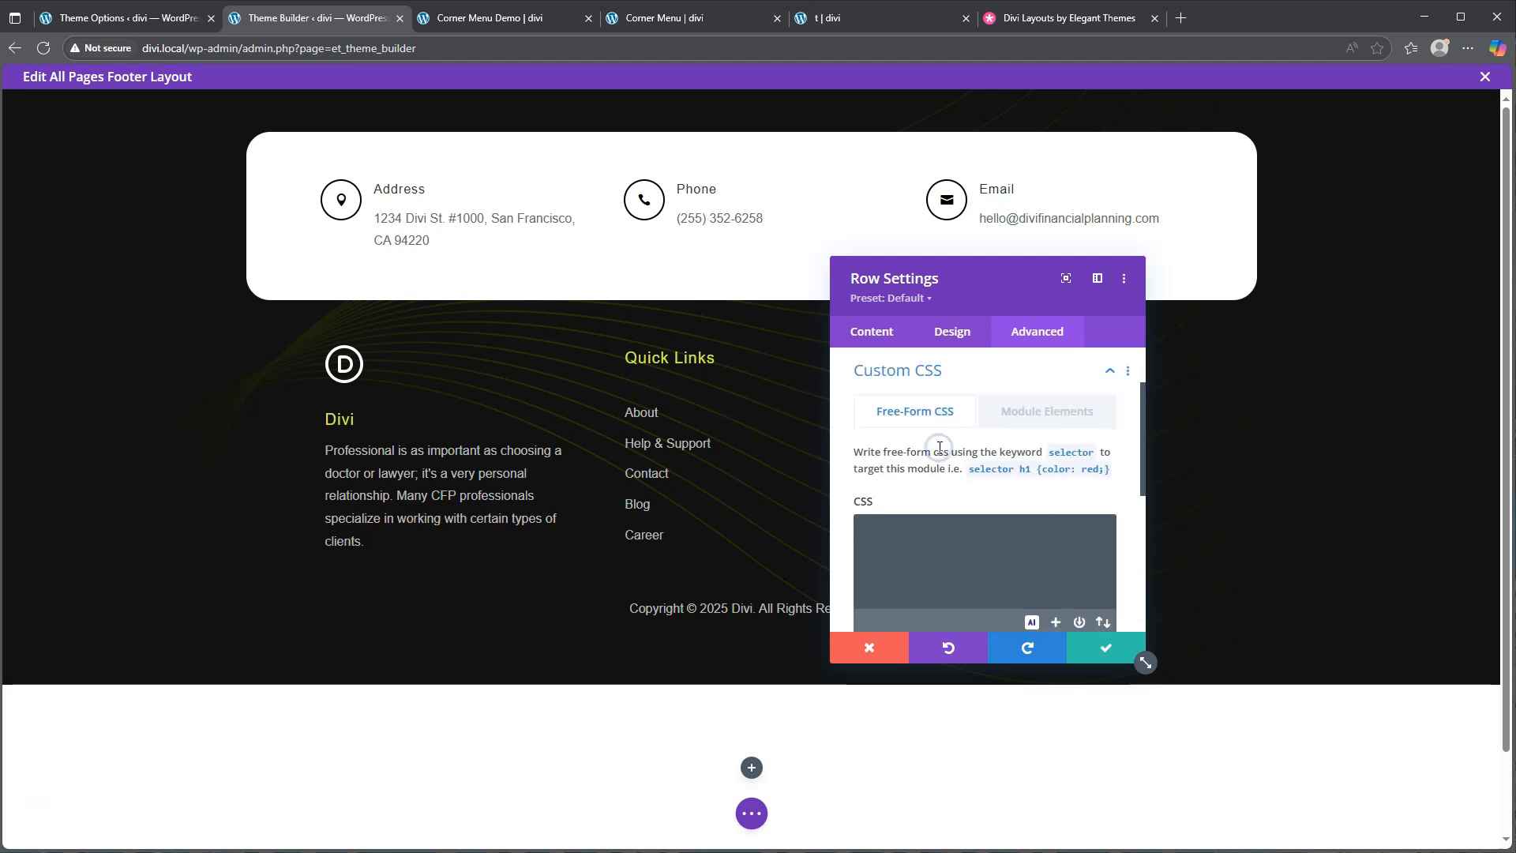
left_click(1056, 395)
scroll(956, 497, "down", 3)
left_click(909, 484)
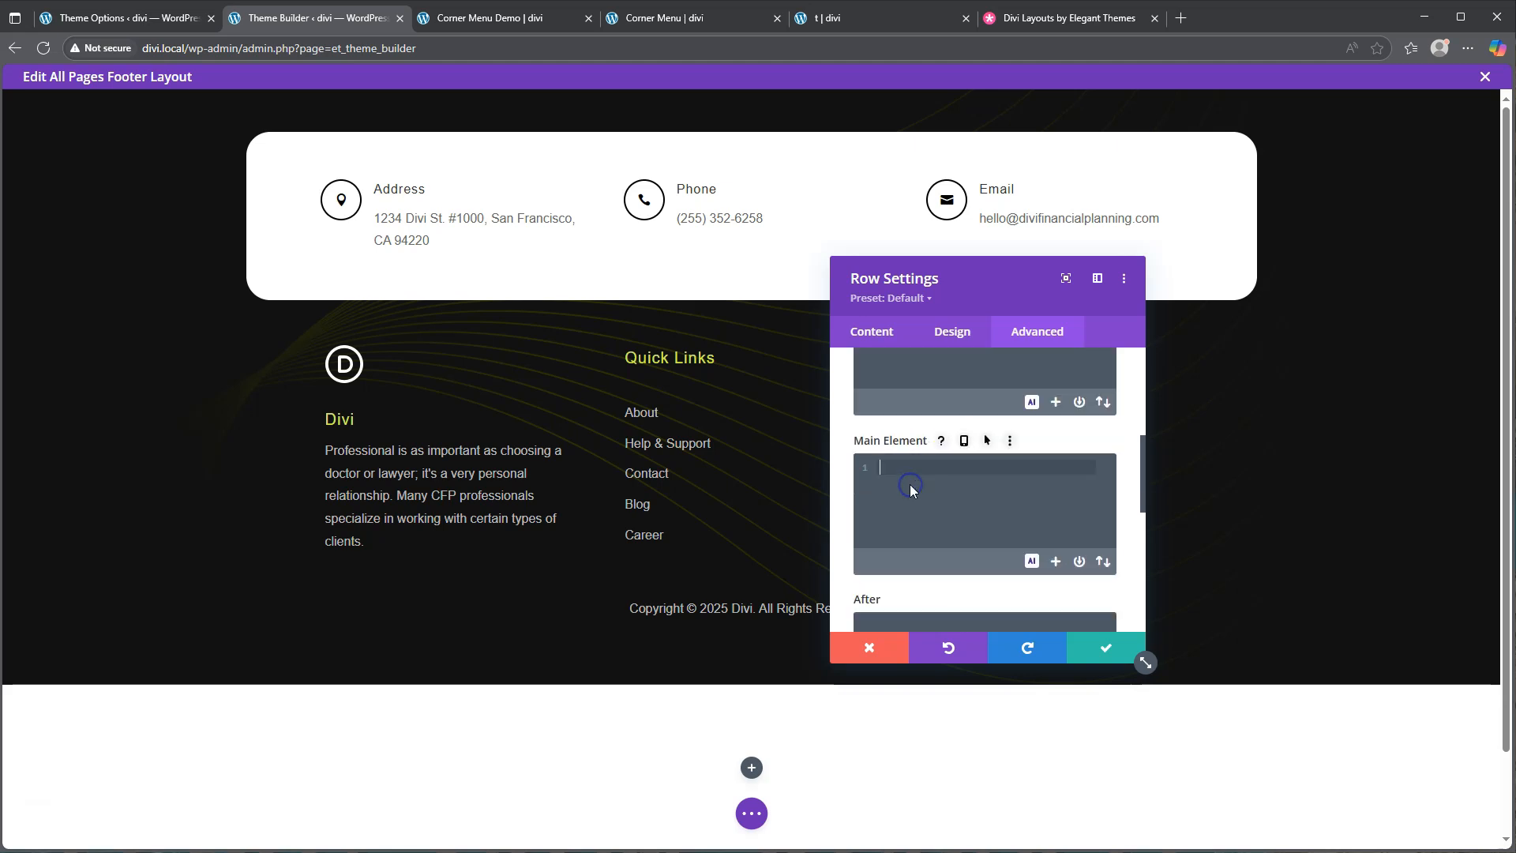
type("bottom")
type(": 0px;")
key("Return")
type("position: ")
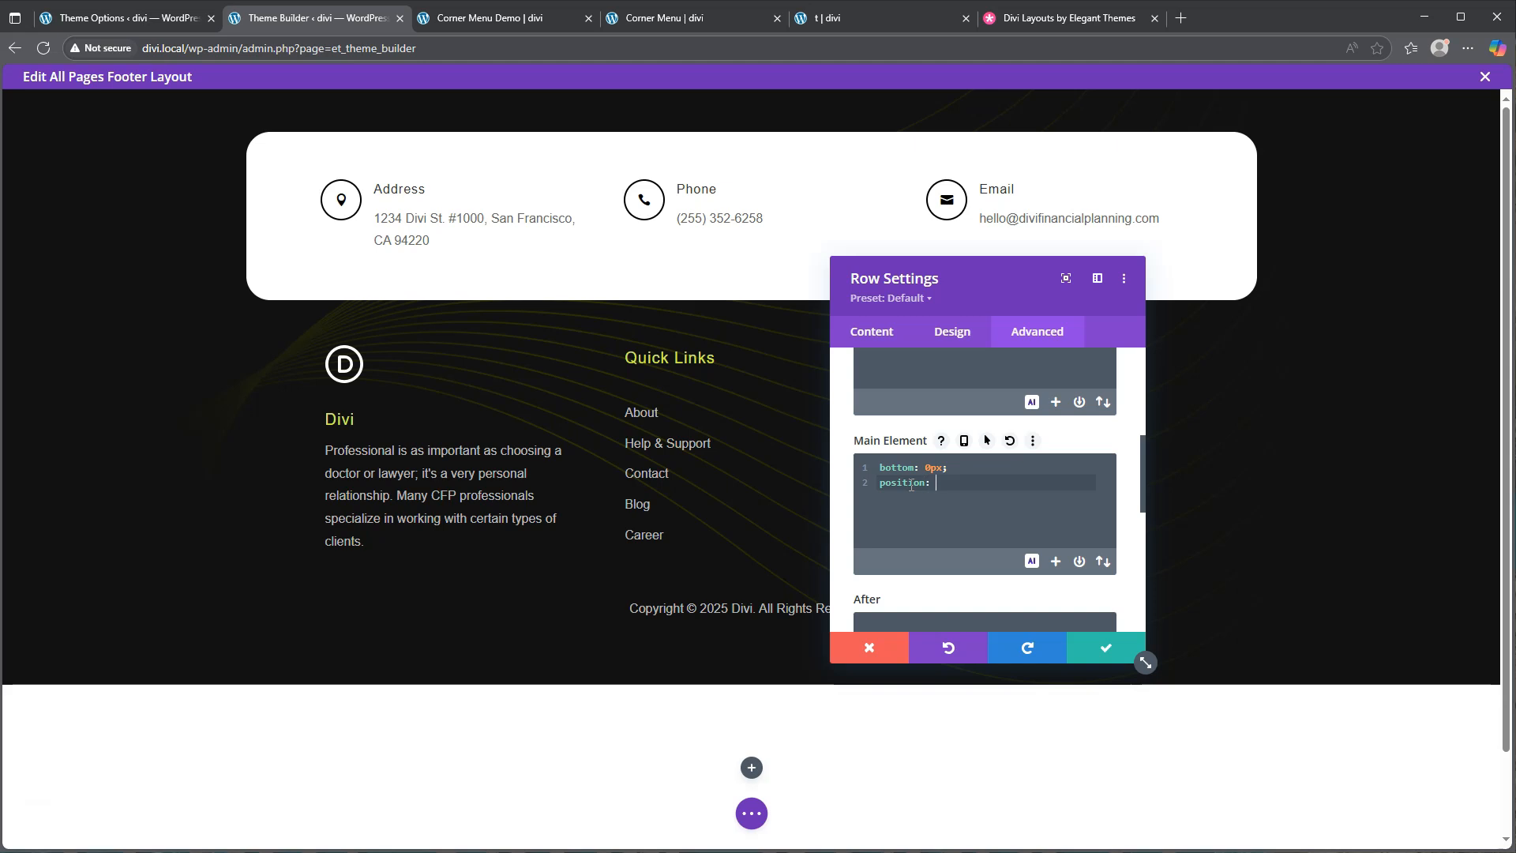
type("fixed;")
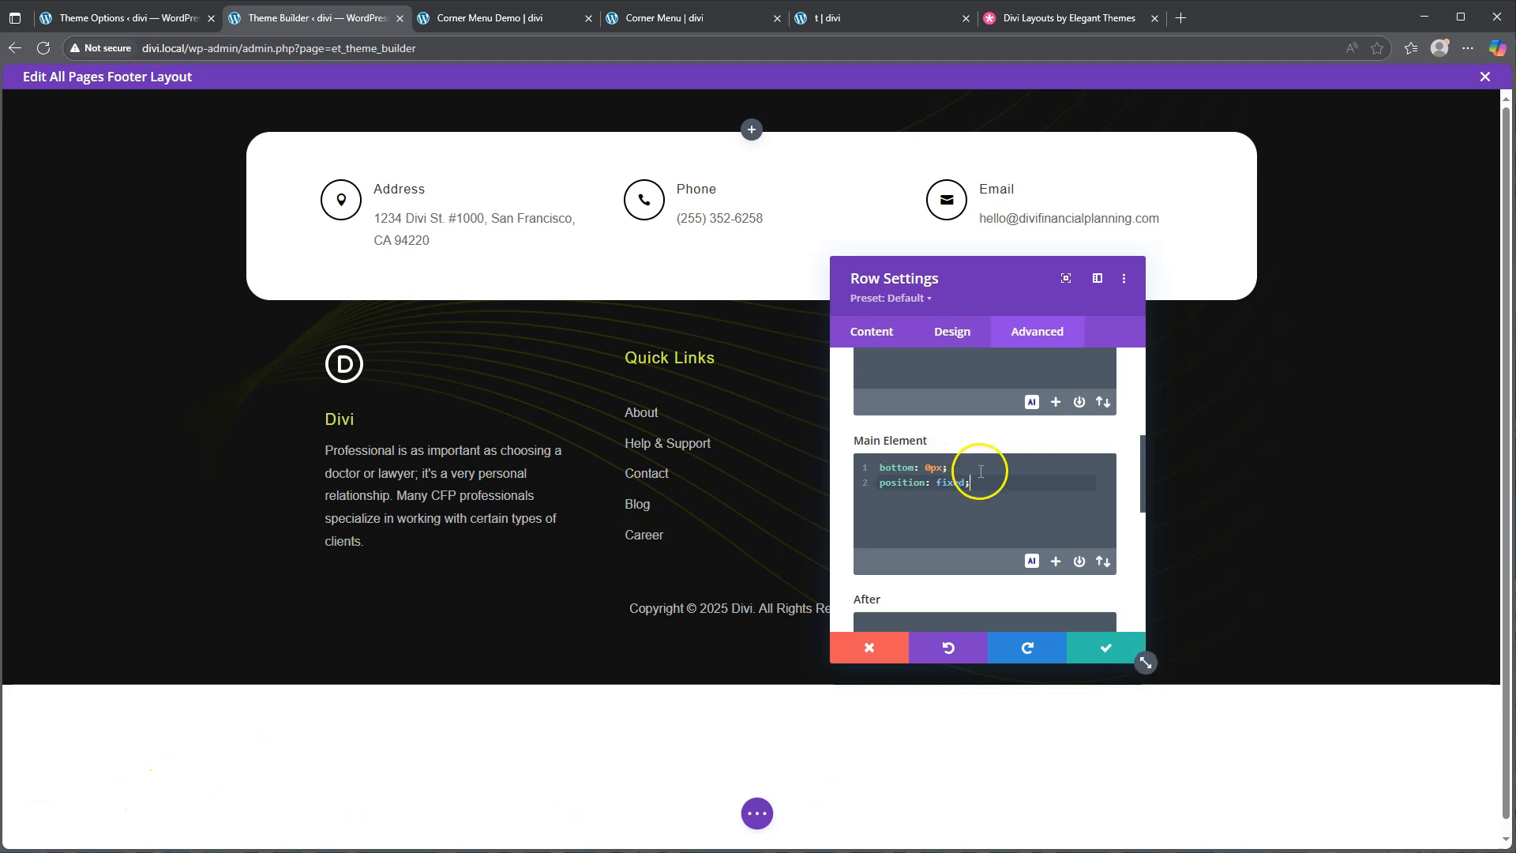
scroll(1010, 473, "down", 5)
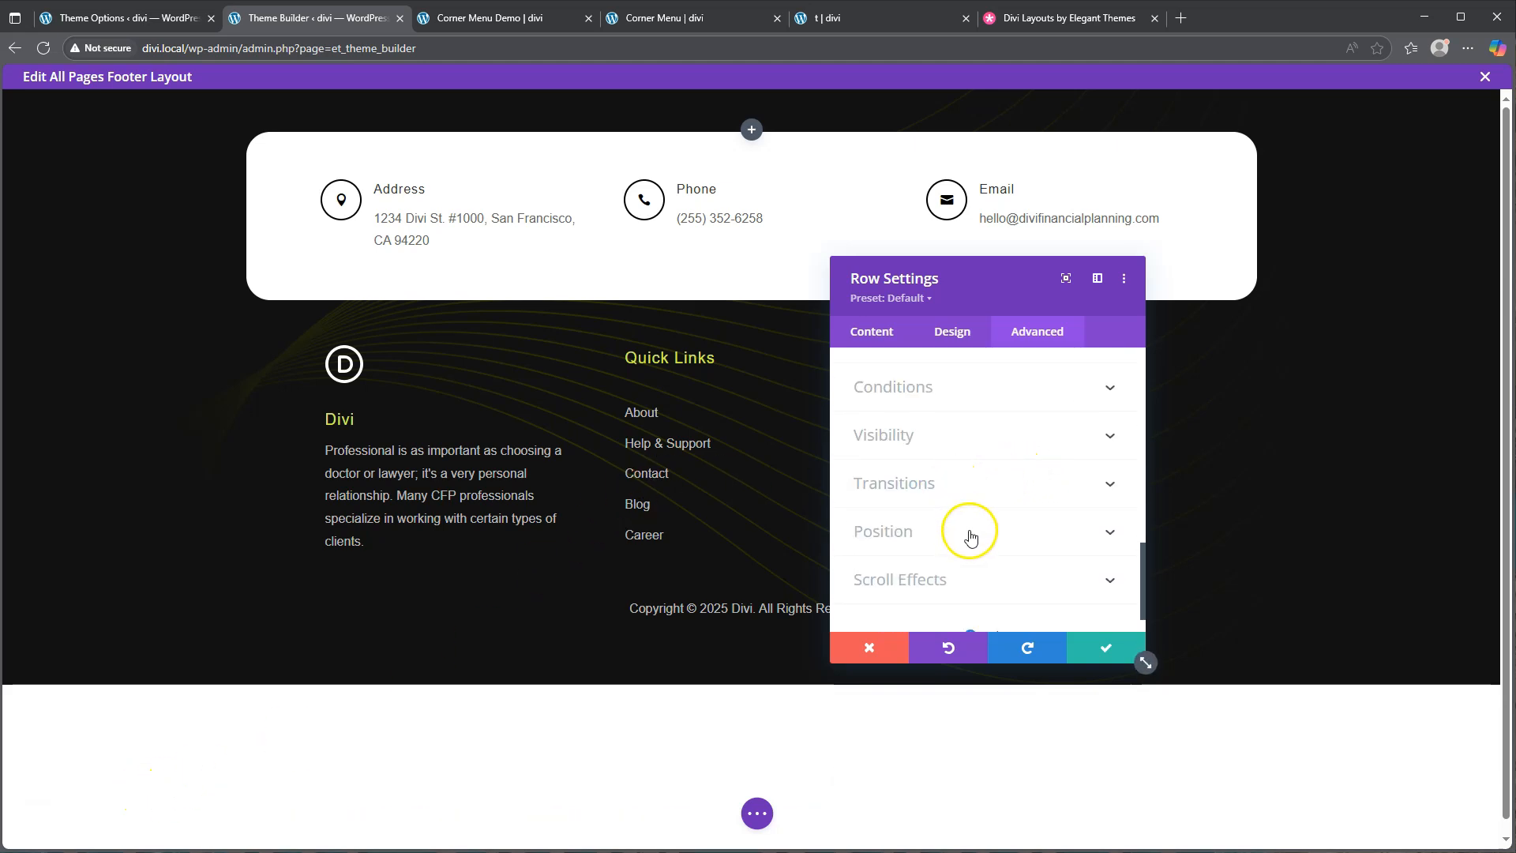
Set the row's Z Index to 99 and save the row settings
left_click(970, 539)
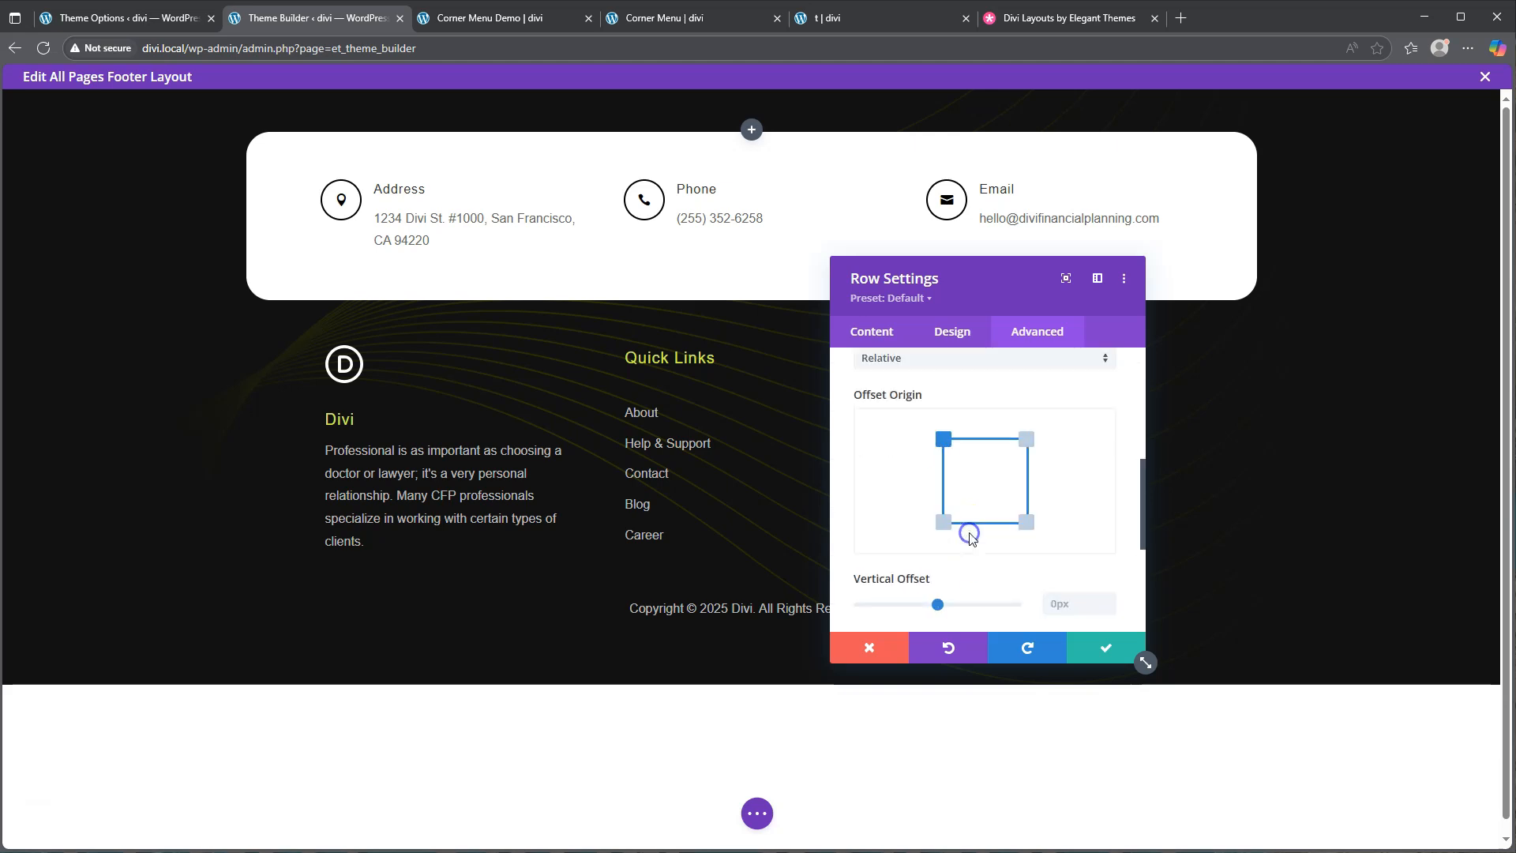
scroll(977, 466, "down", 3)
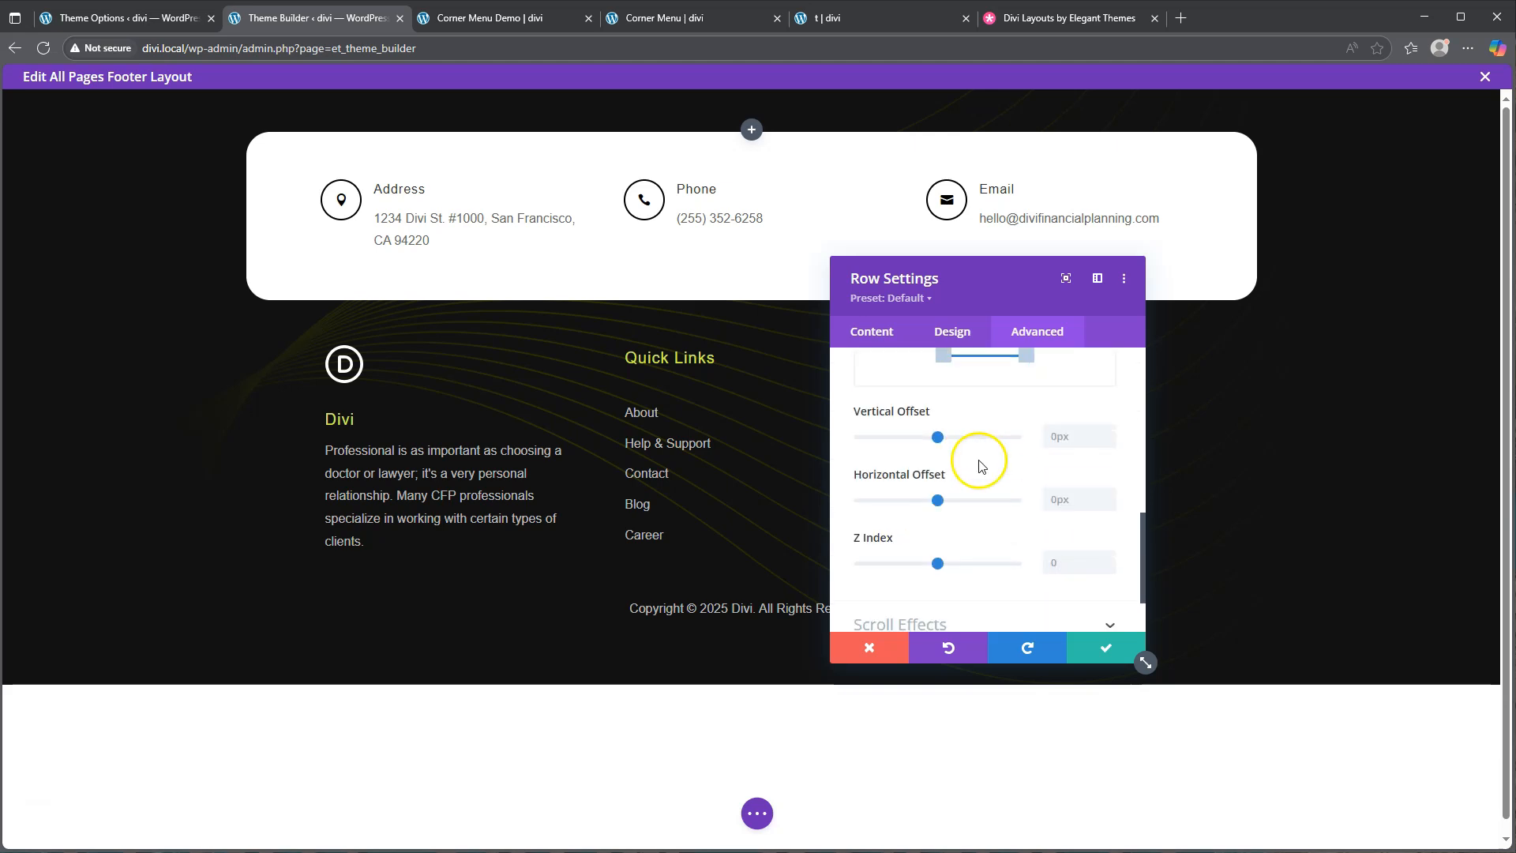
left_click(1066, 563)
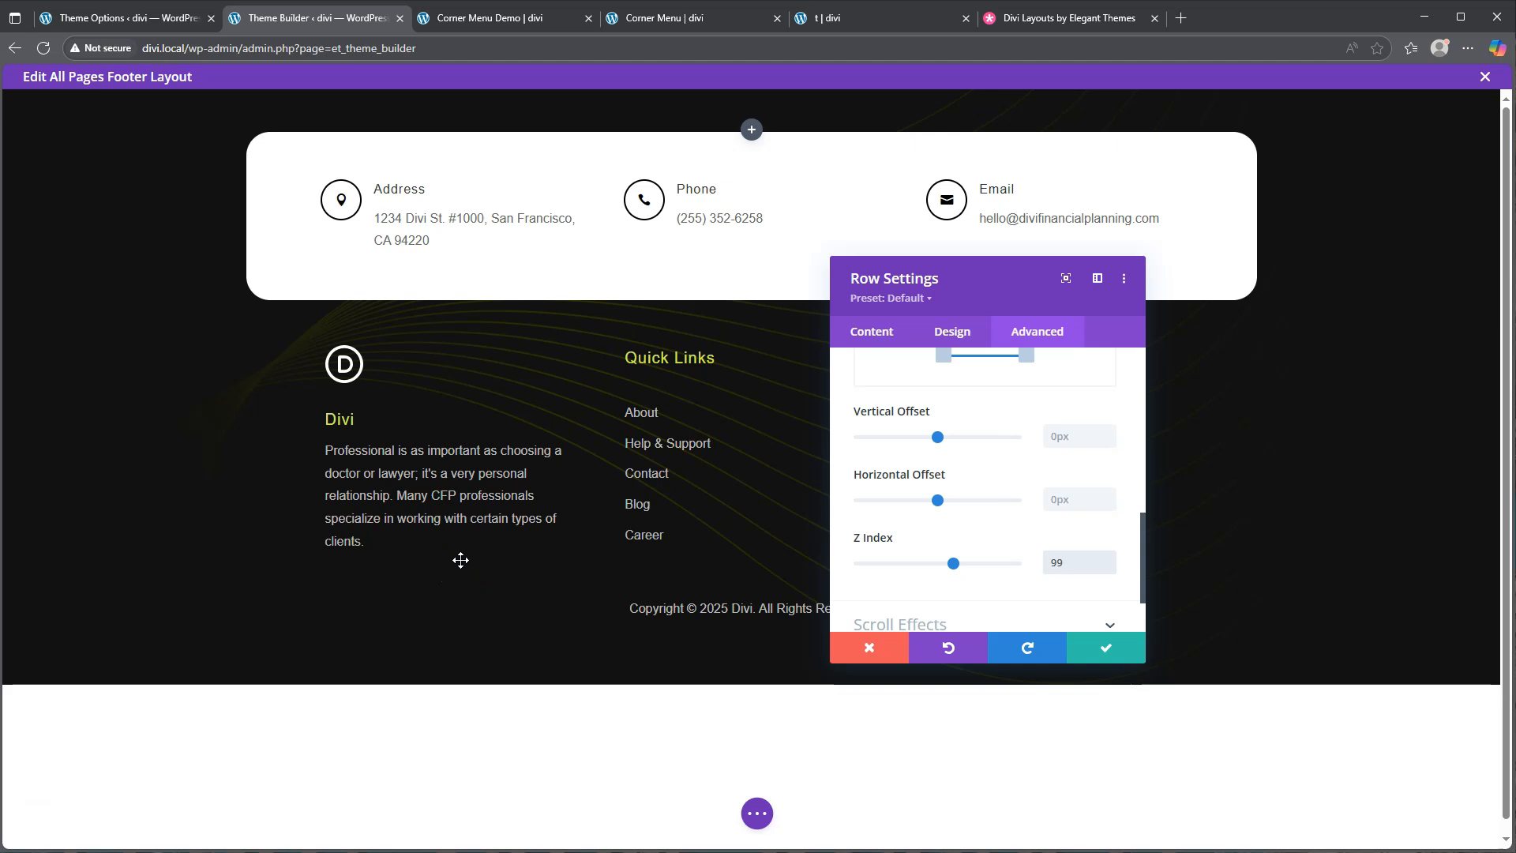
left_click(1110, 653)
scroll(733, 658, "down", 1)
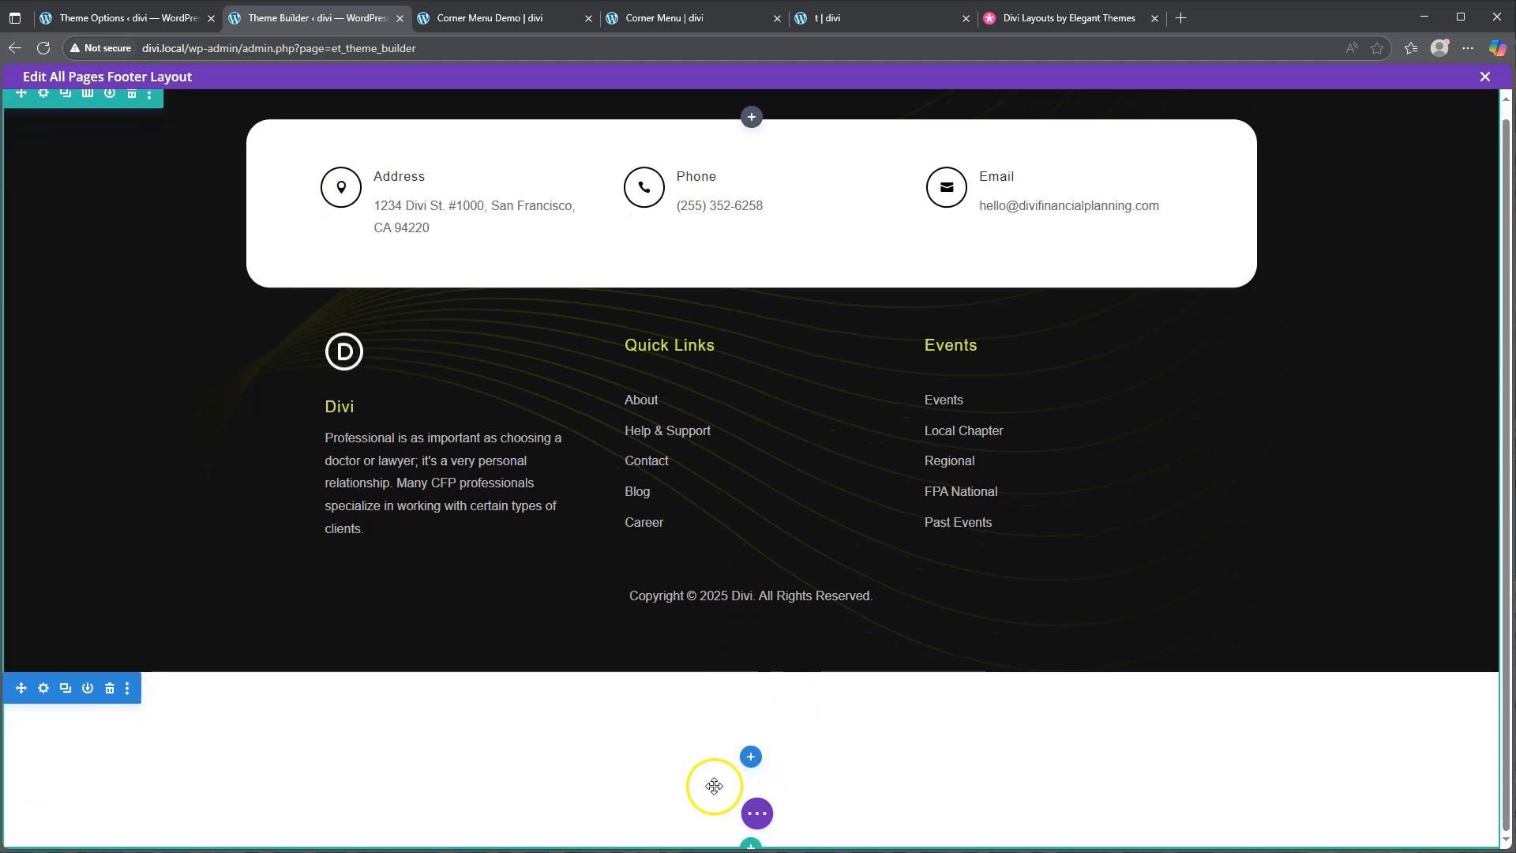
scroll(766, 154, "up", 1)
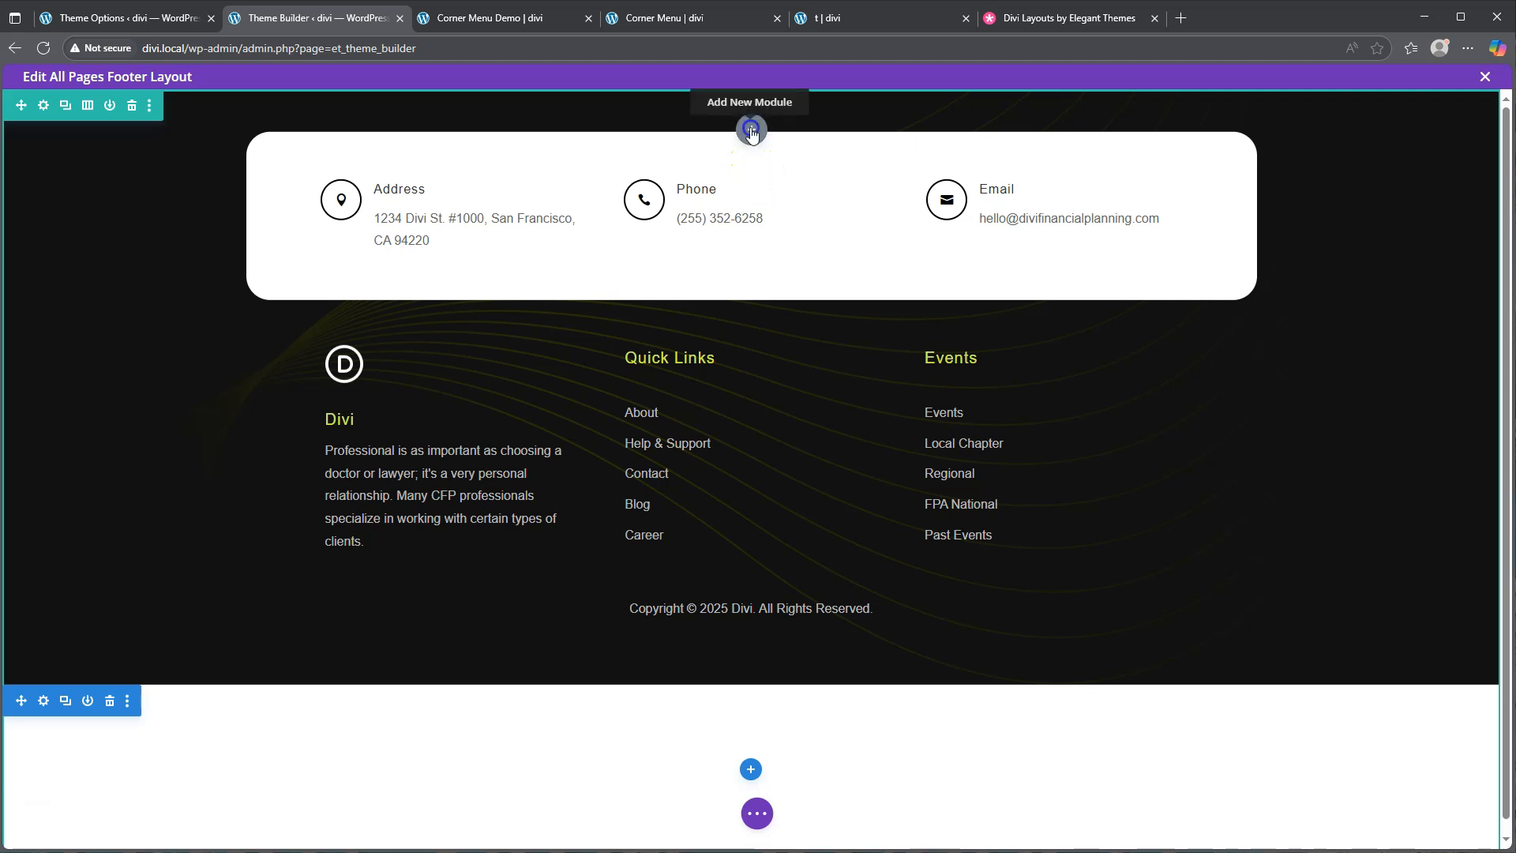
Insert a Code module into the fixed footer row, ready for typing code
left_click(750, 132)
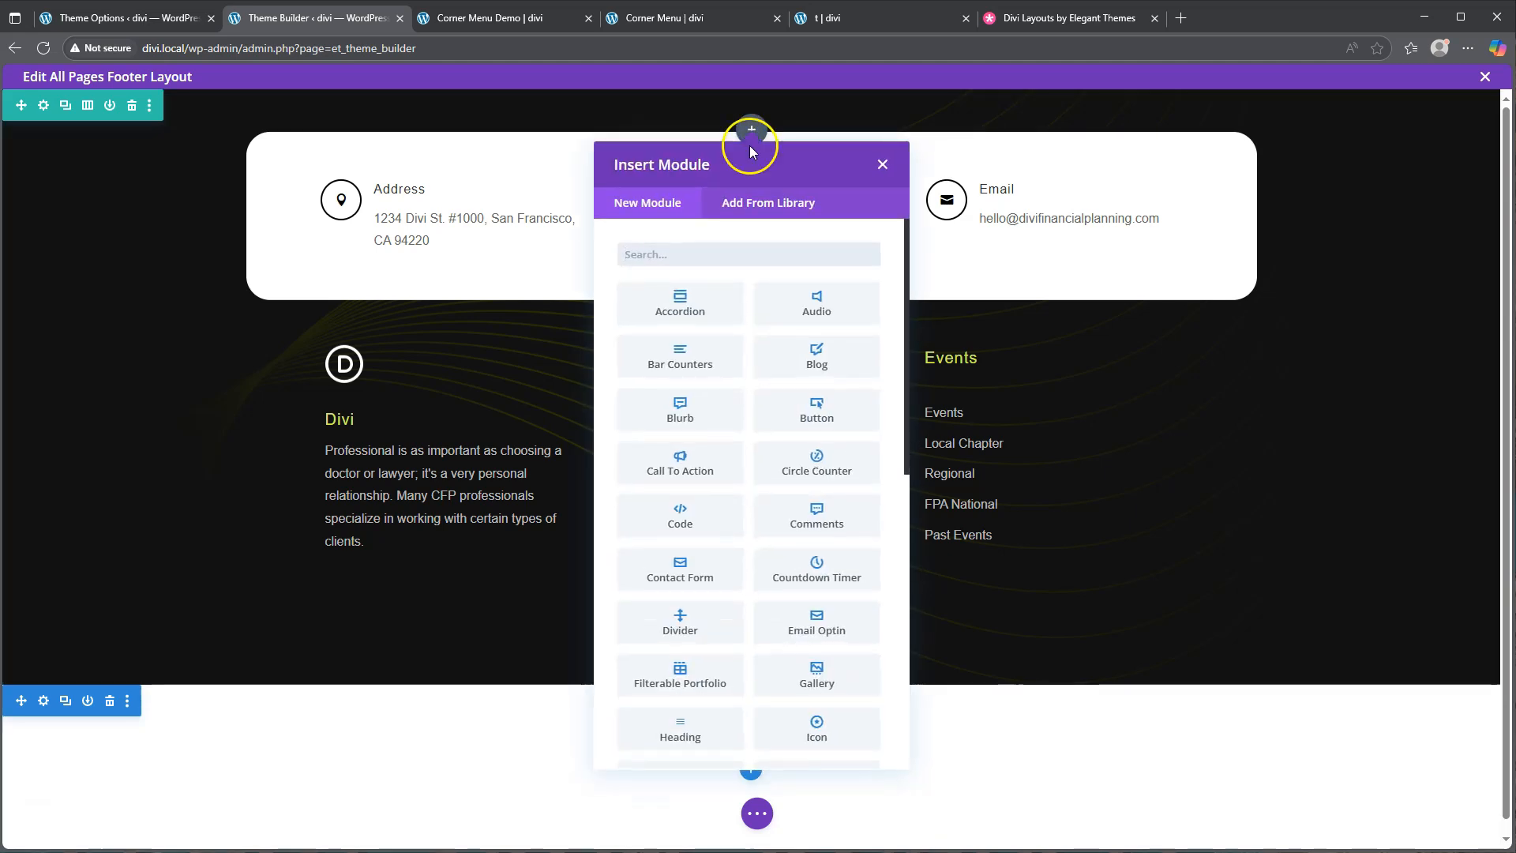
left_click(693, 510)
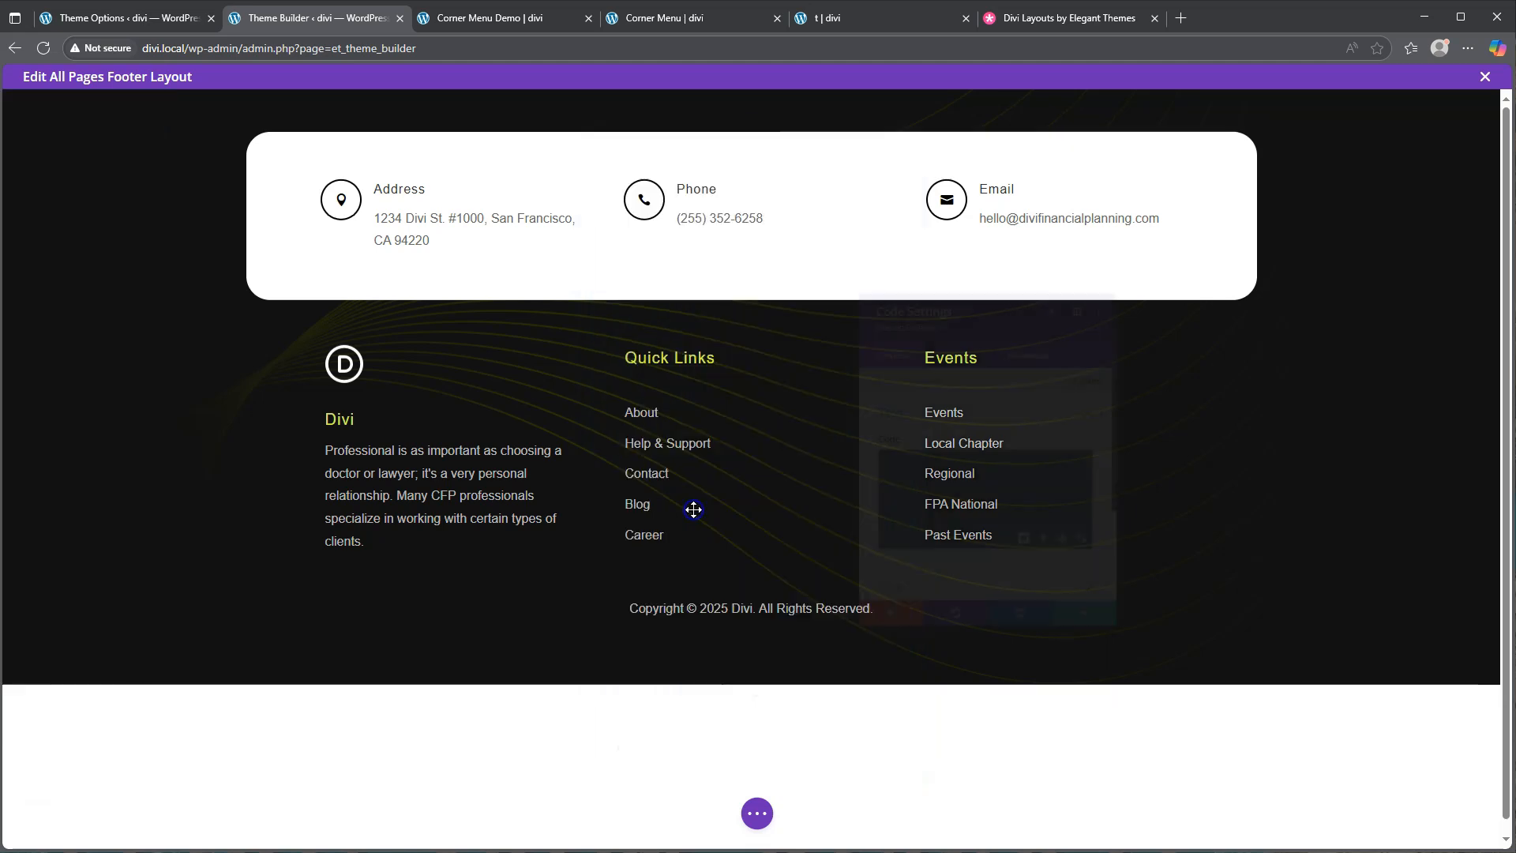
left_click(958, 455)
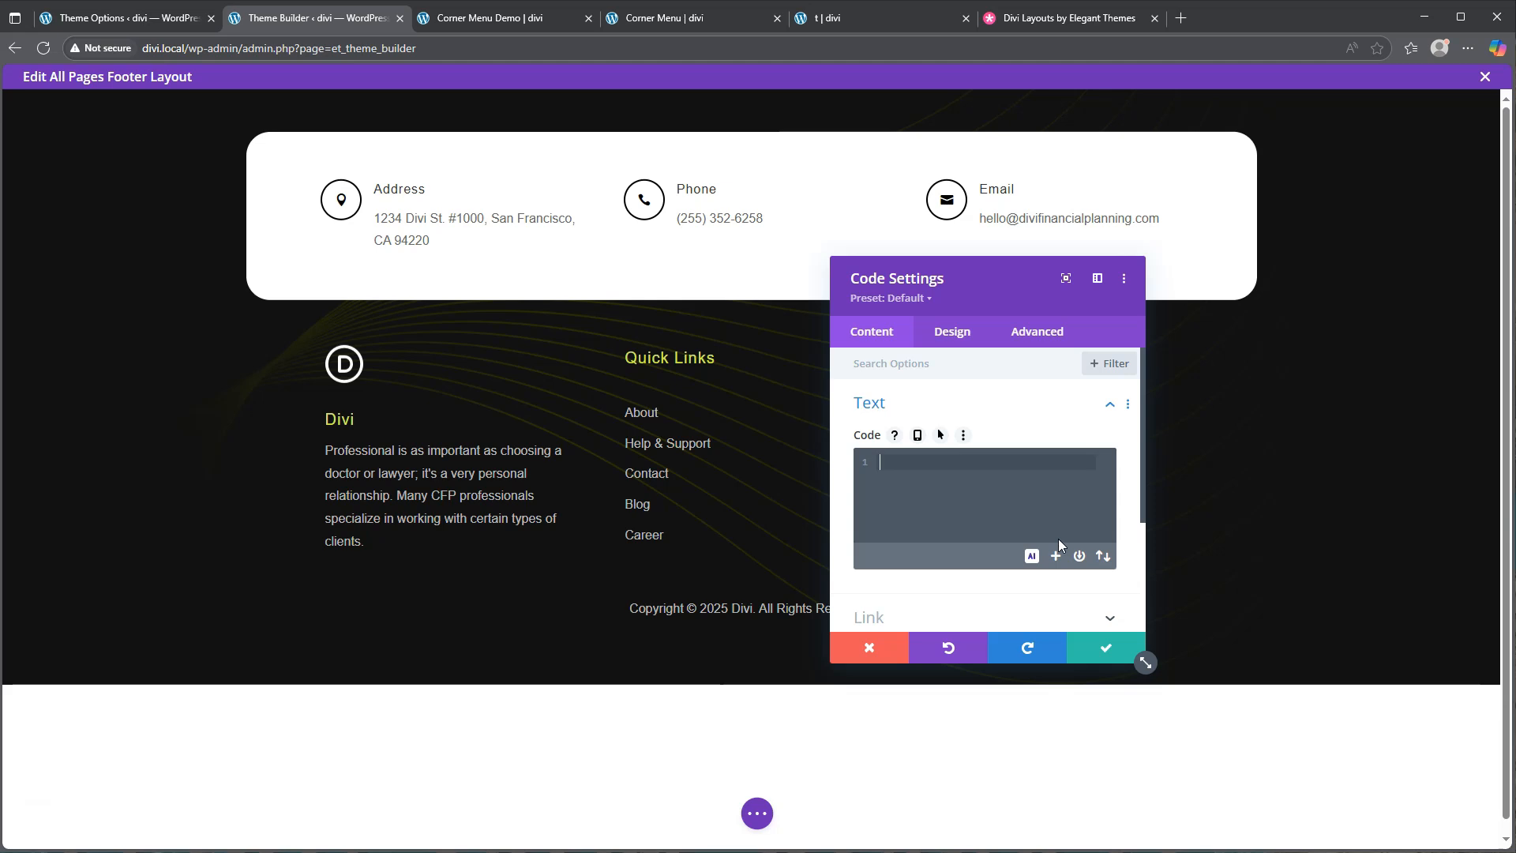
Write a <style> block with '.dd-menu li { font-size: 0; line-height: 0; }'
type("<style>")
key("Return")
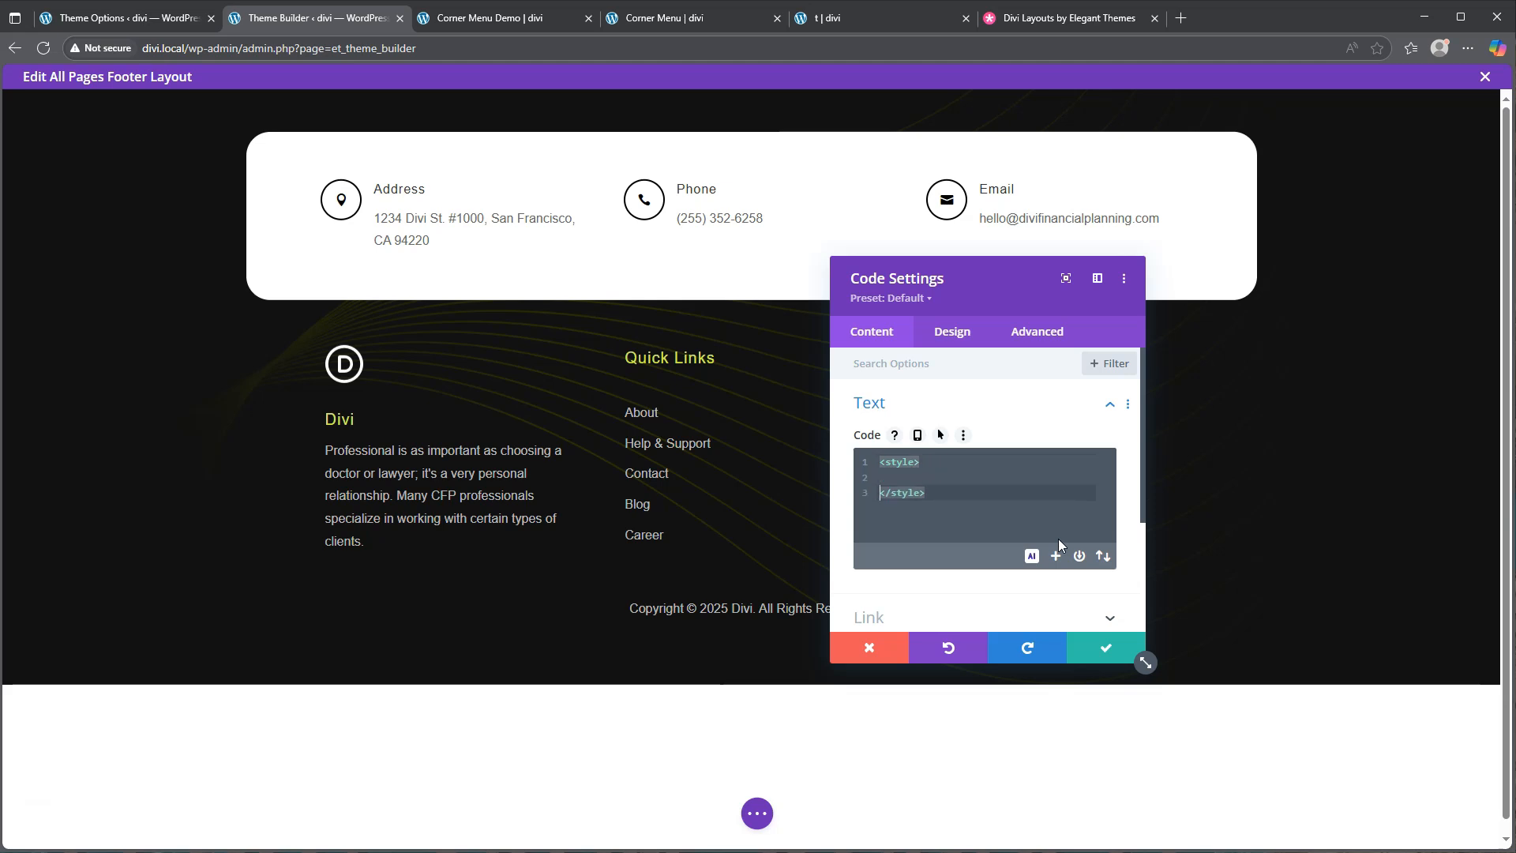
key("Up")
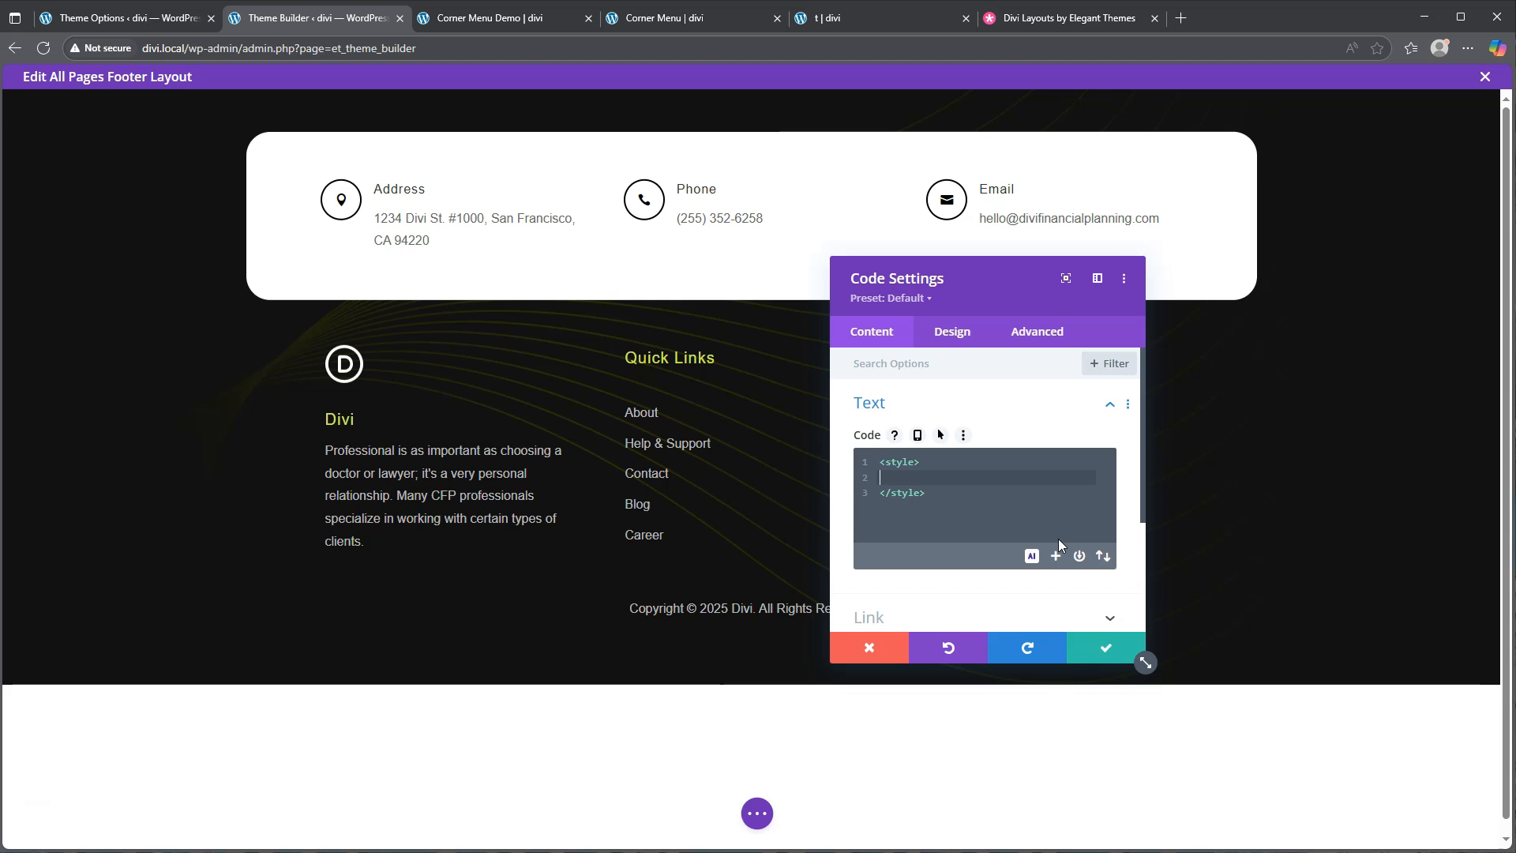
type(".dd-menu li {")
key("Return")
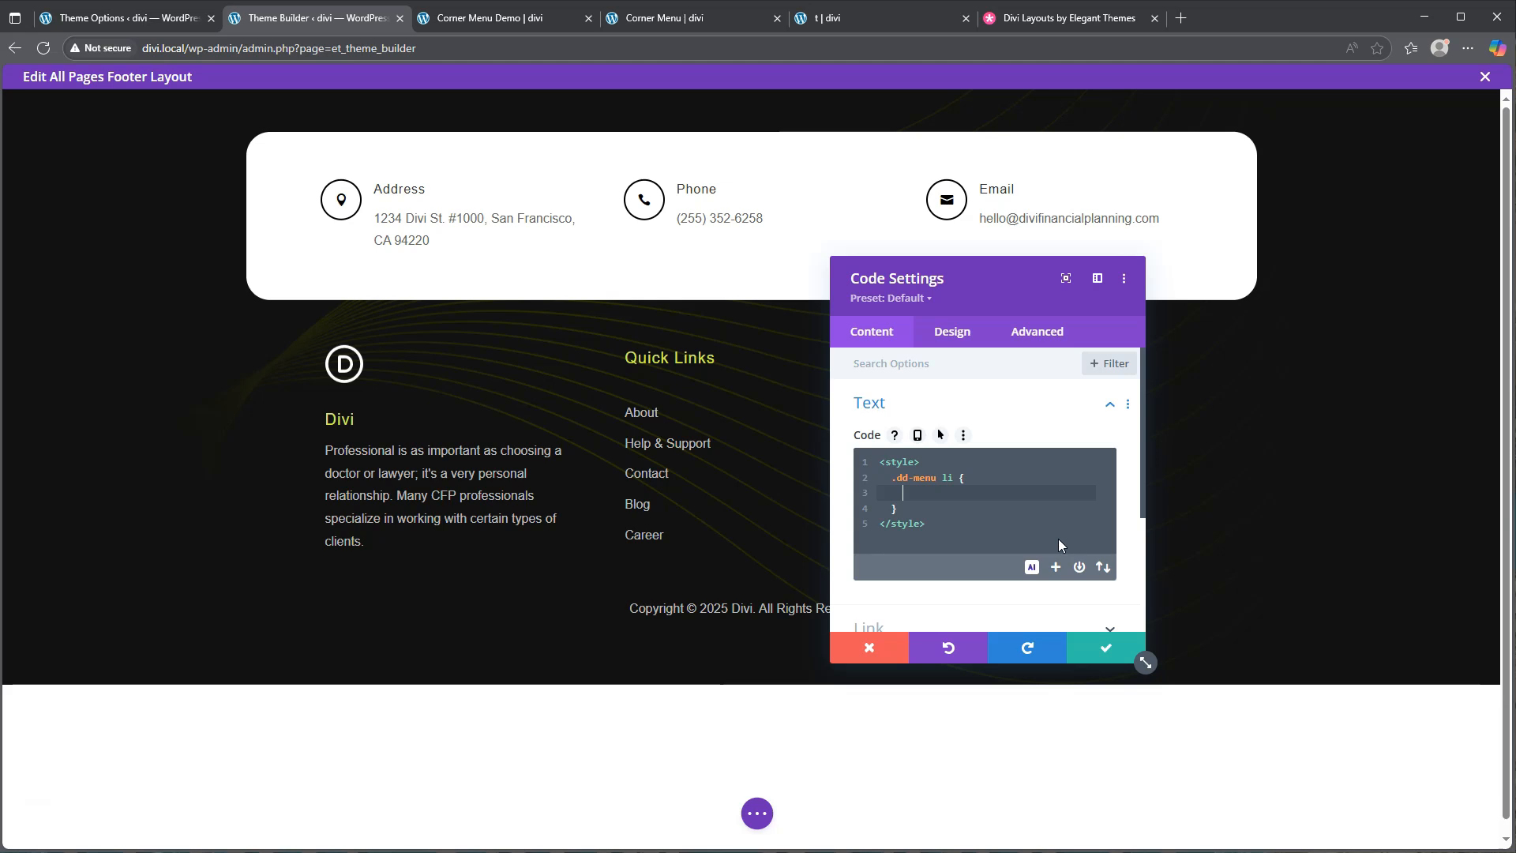
type("font-size: 0;")
key("Return")
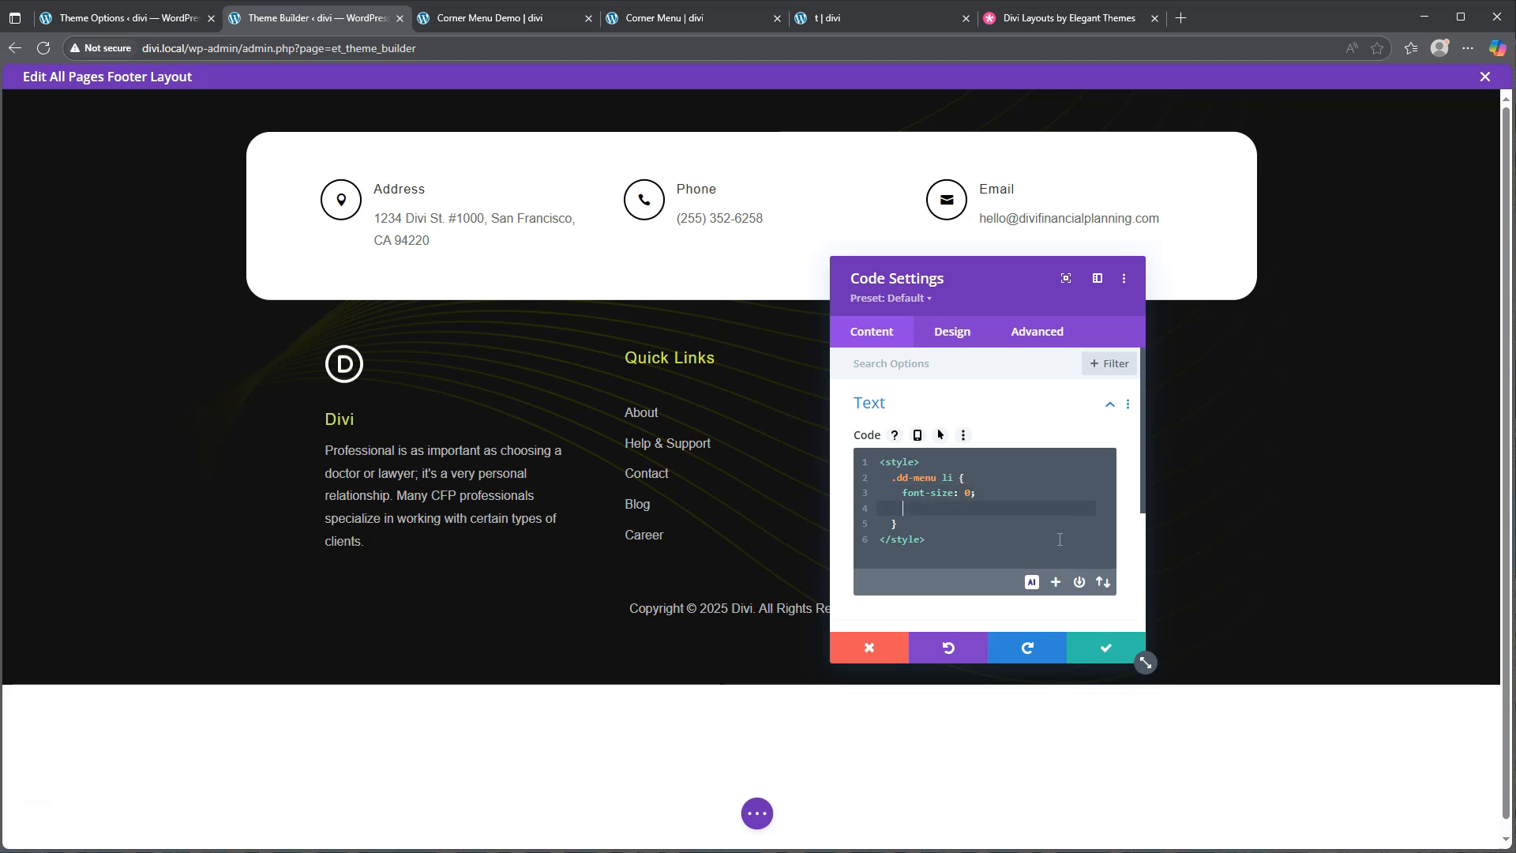
type("line-height")
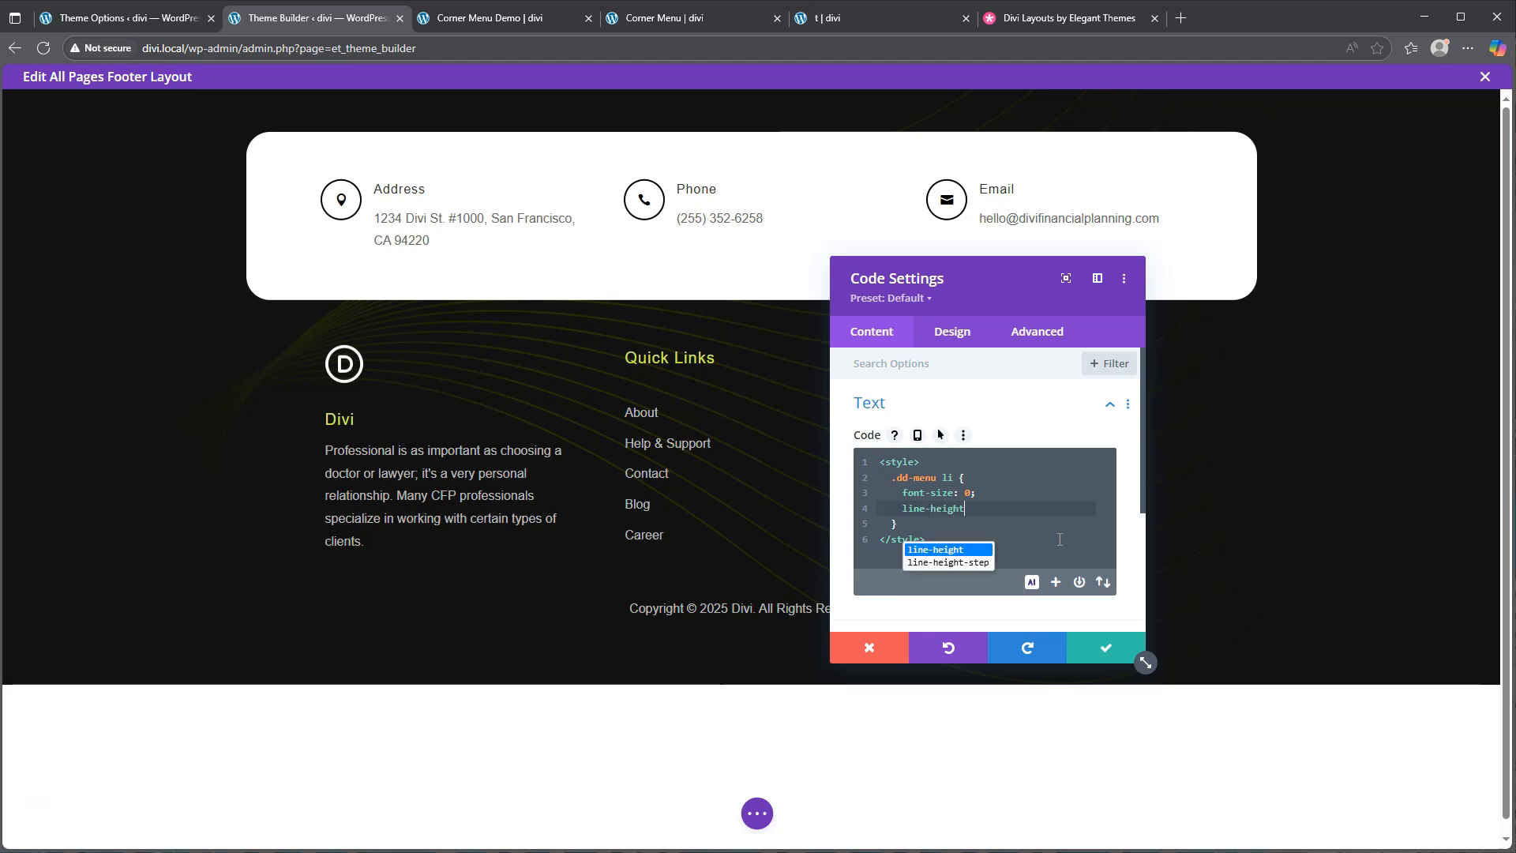
type(": 0;")
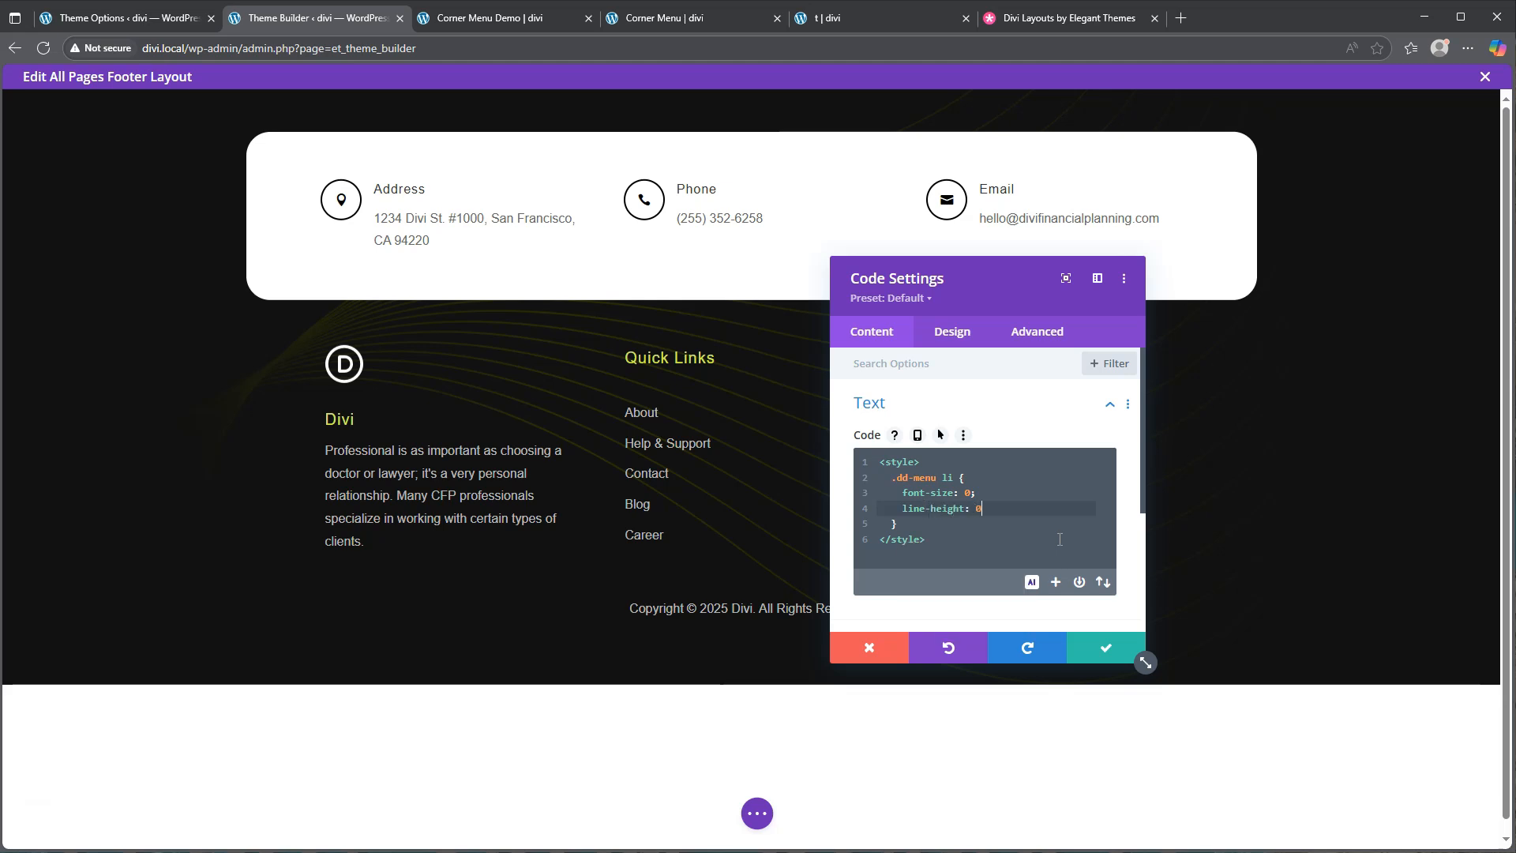
key("Down")
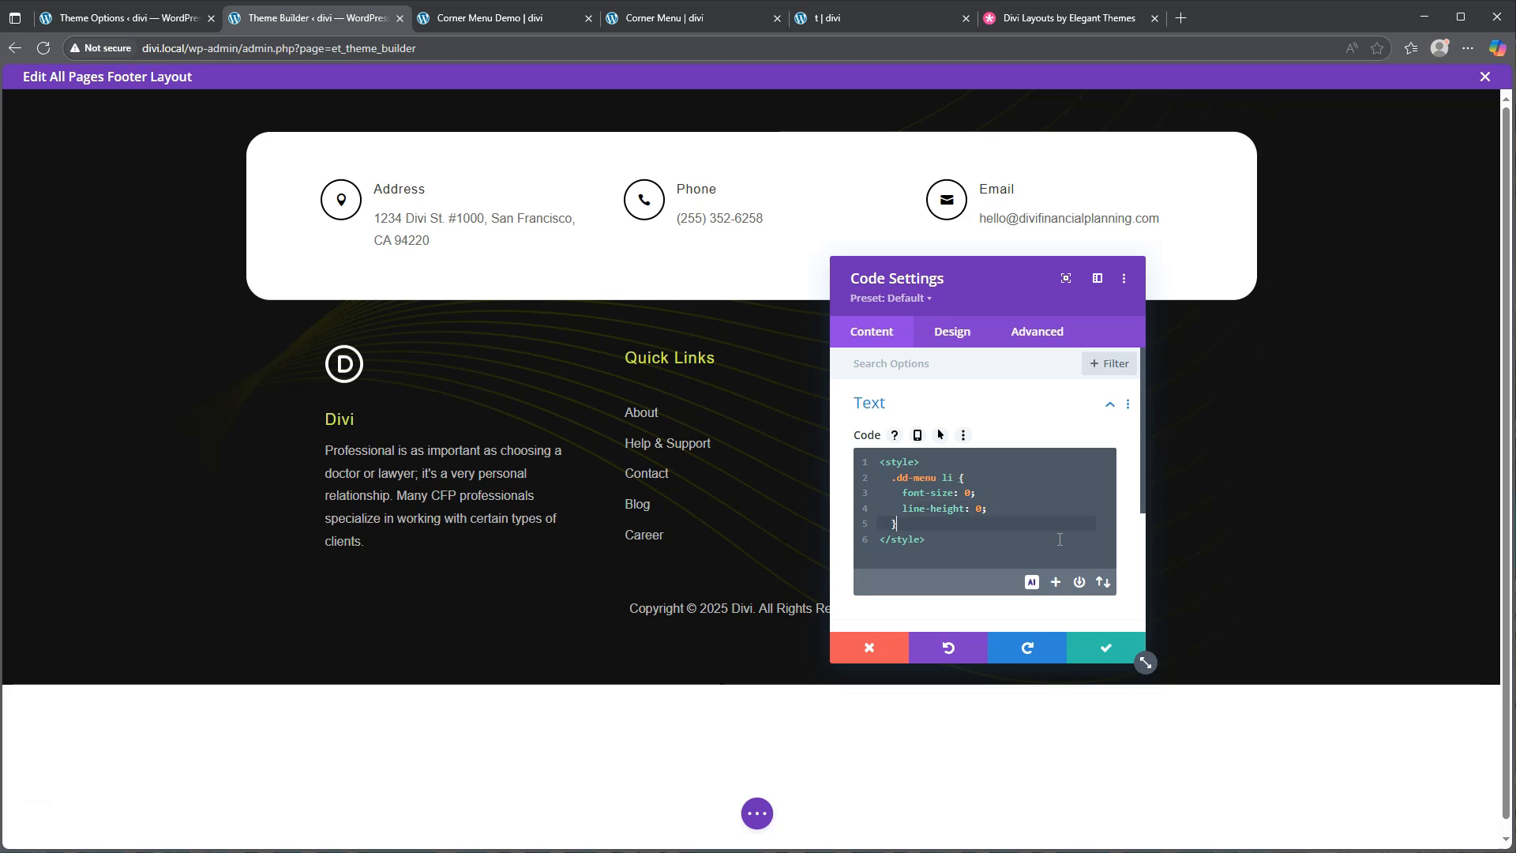
key("Return")
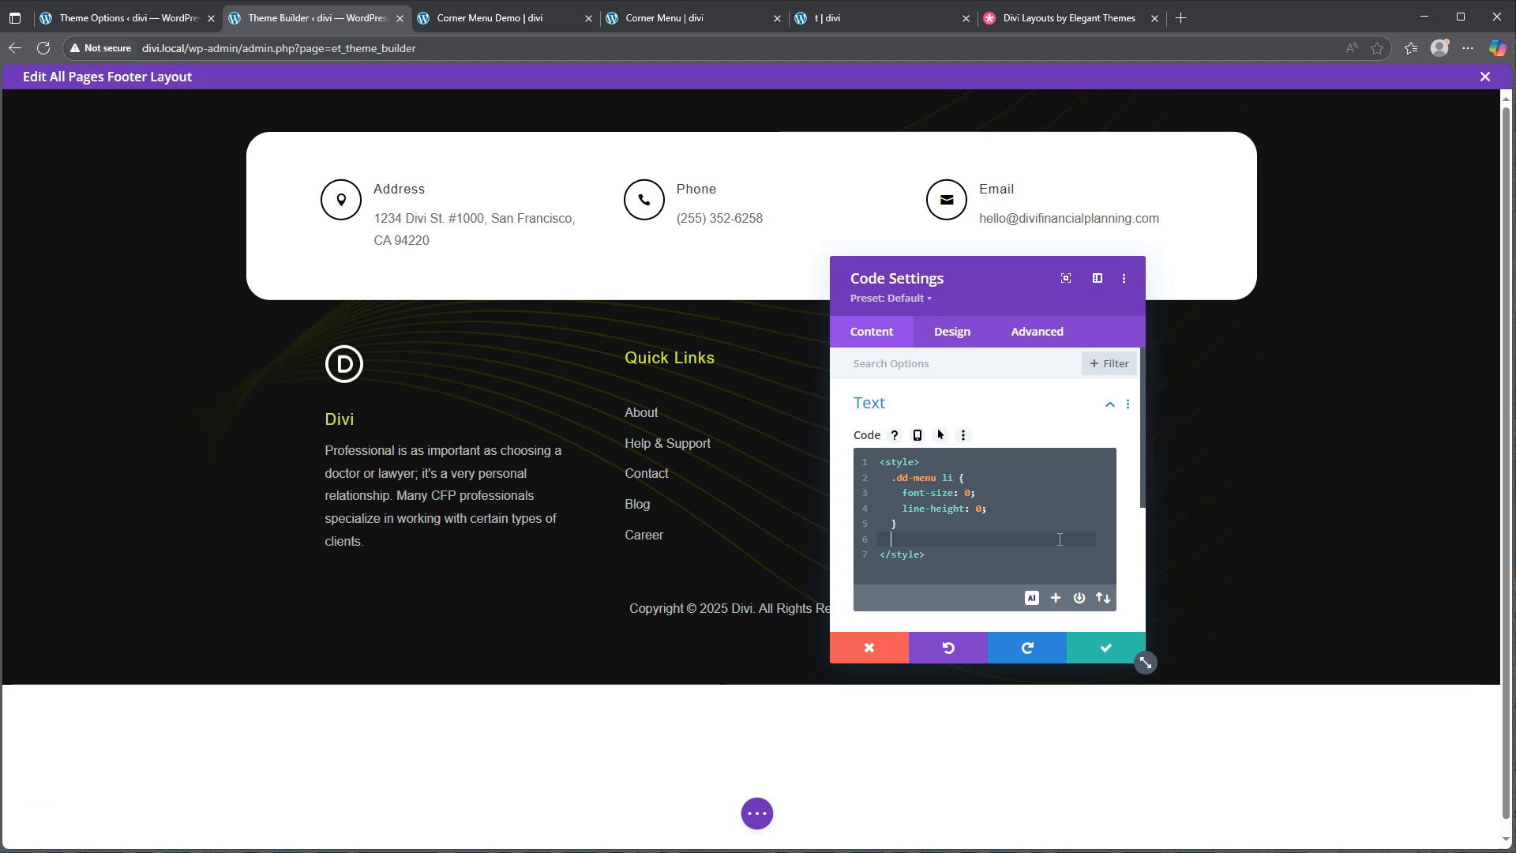
Write '.dd-menu:hover li' with font-size 2vh and line-height 2.1em
type(".dd-menu:hover li {")
key("Return")
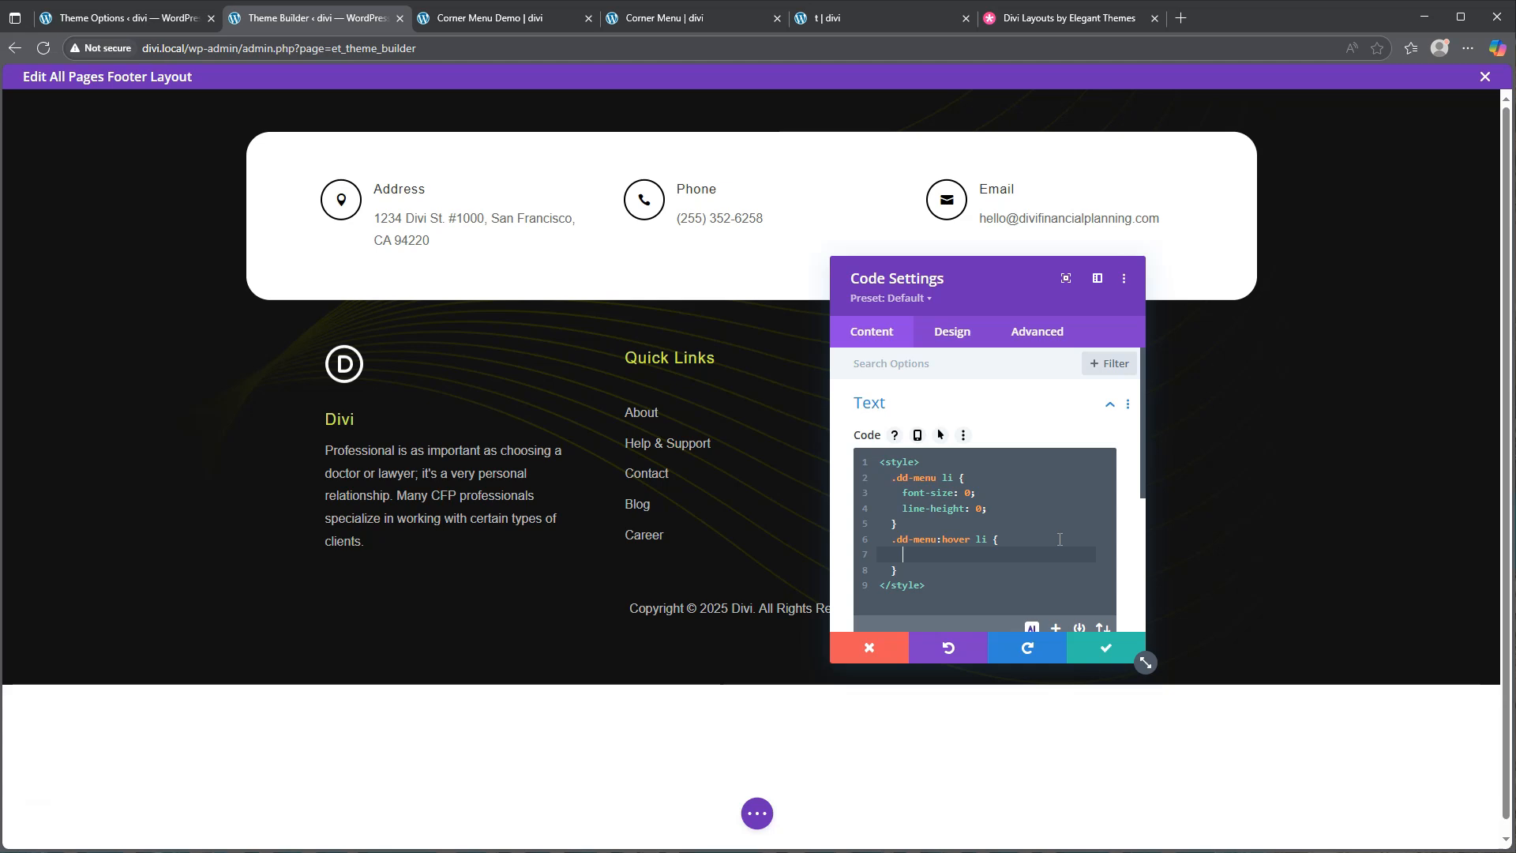
type("font-size: 2vh;")
key("Return")
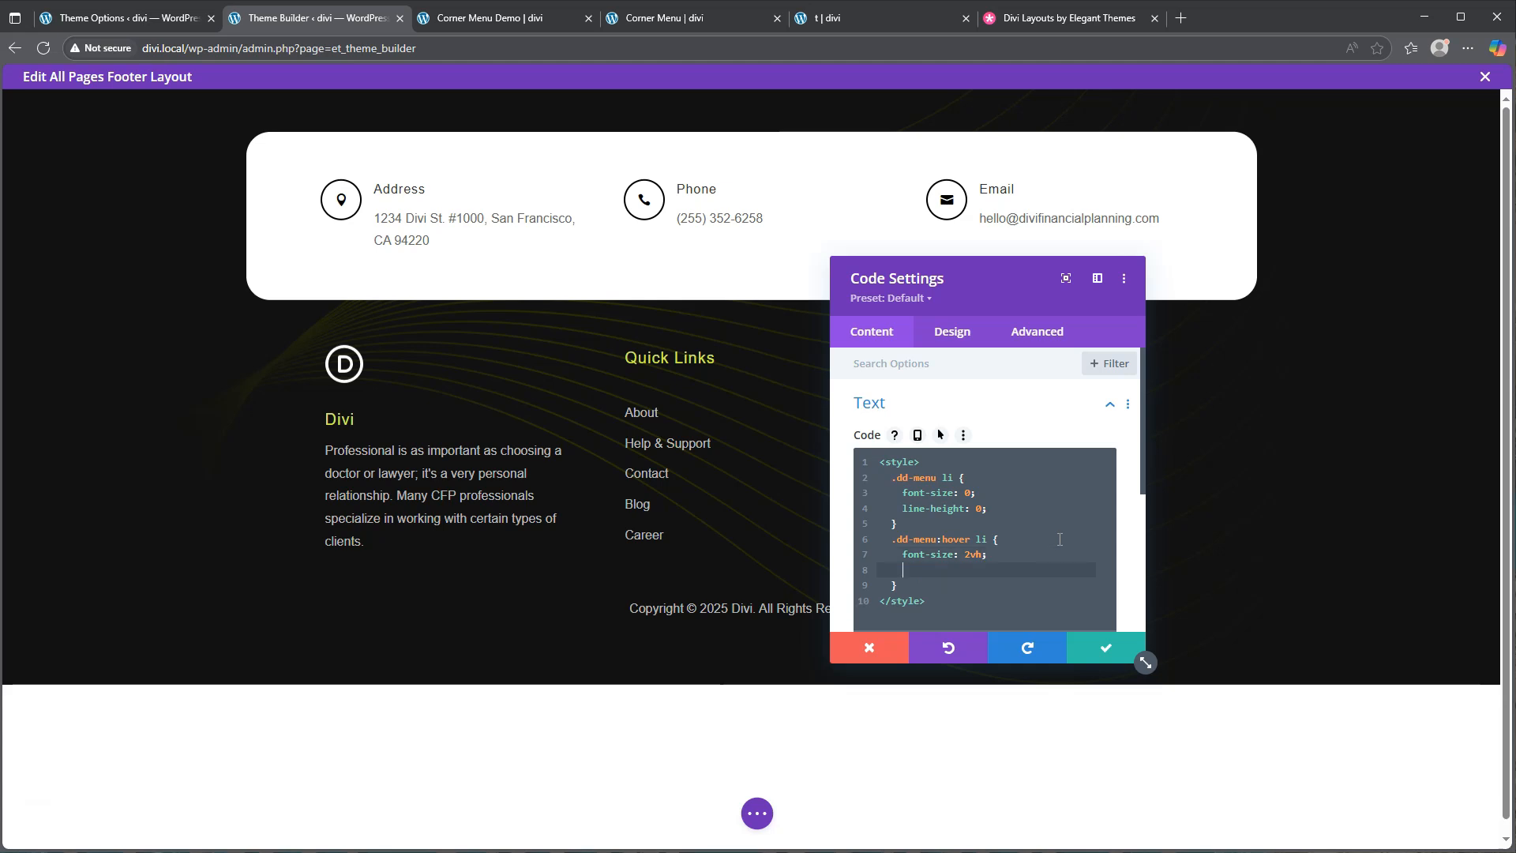
type("line-height")
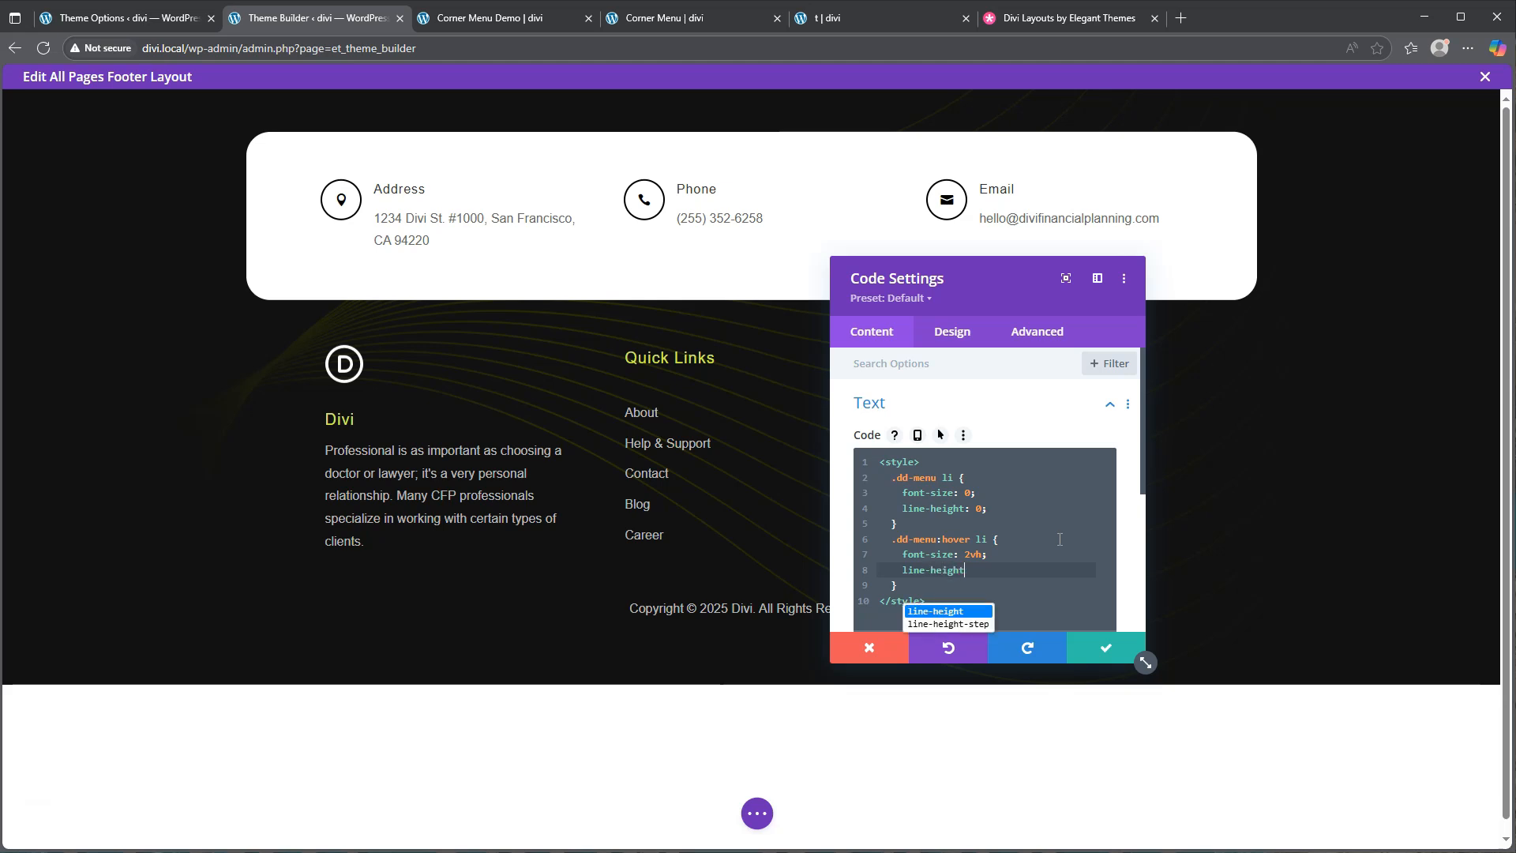
type(": 2.1em")
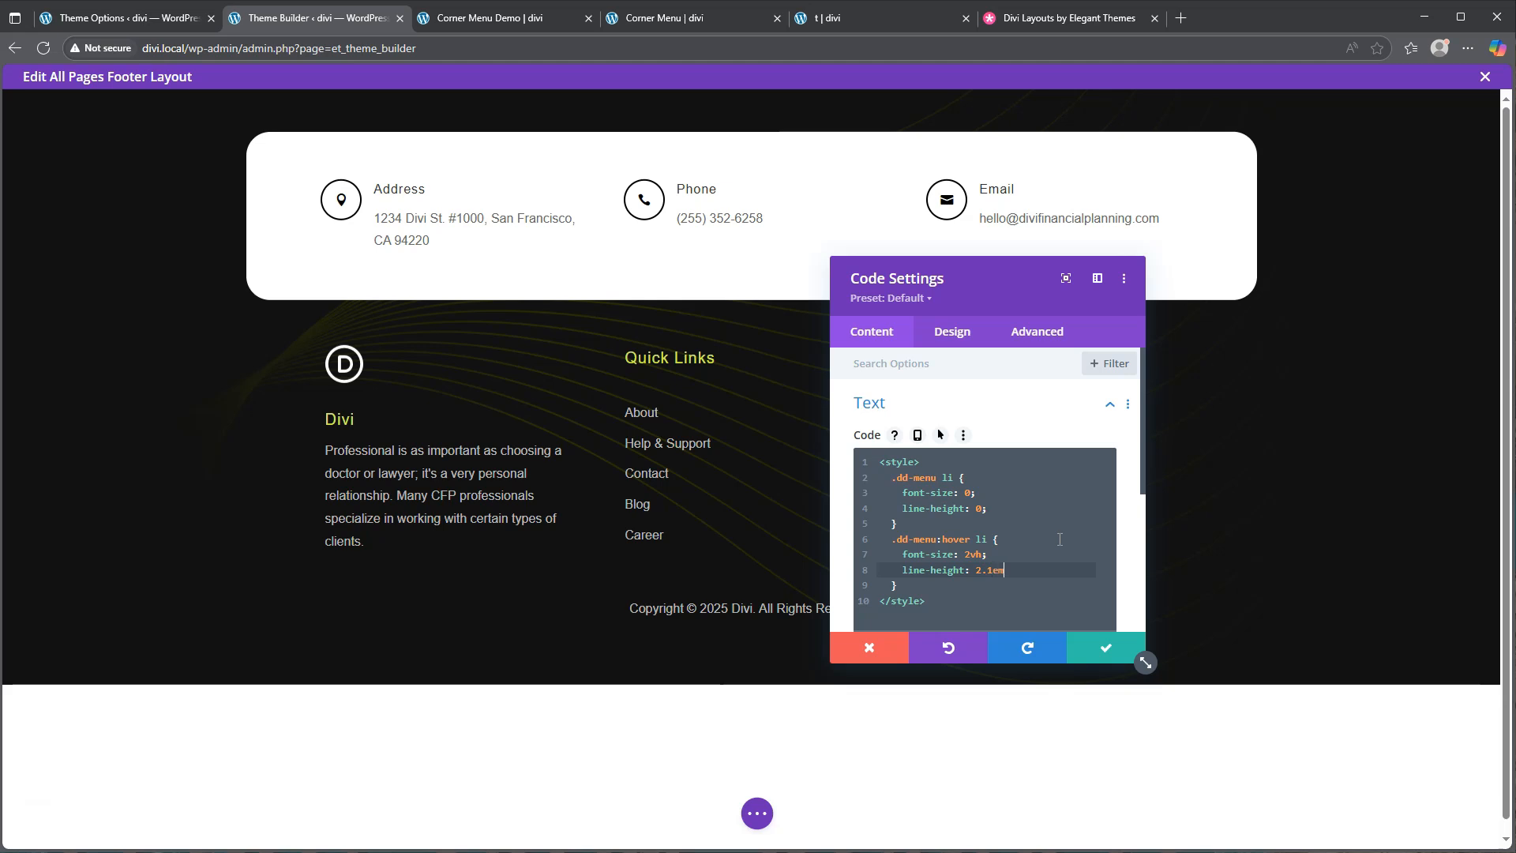
type(";")
Save the code, set the footer section's top/bottom padding to 0px, and switch to Wireframe view
left_click(1099, 646)
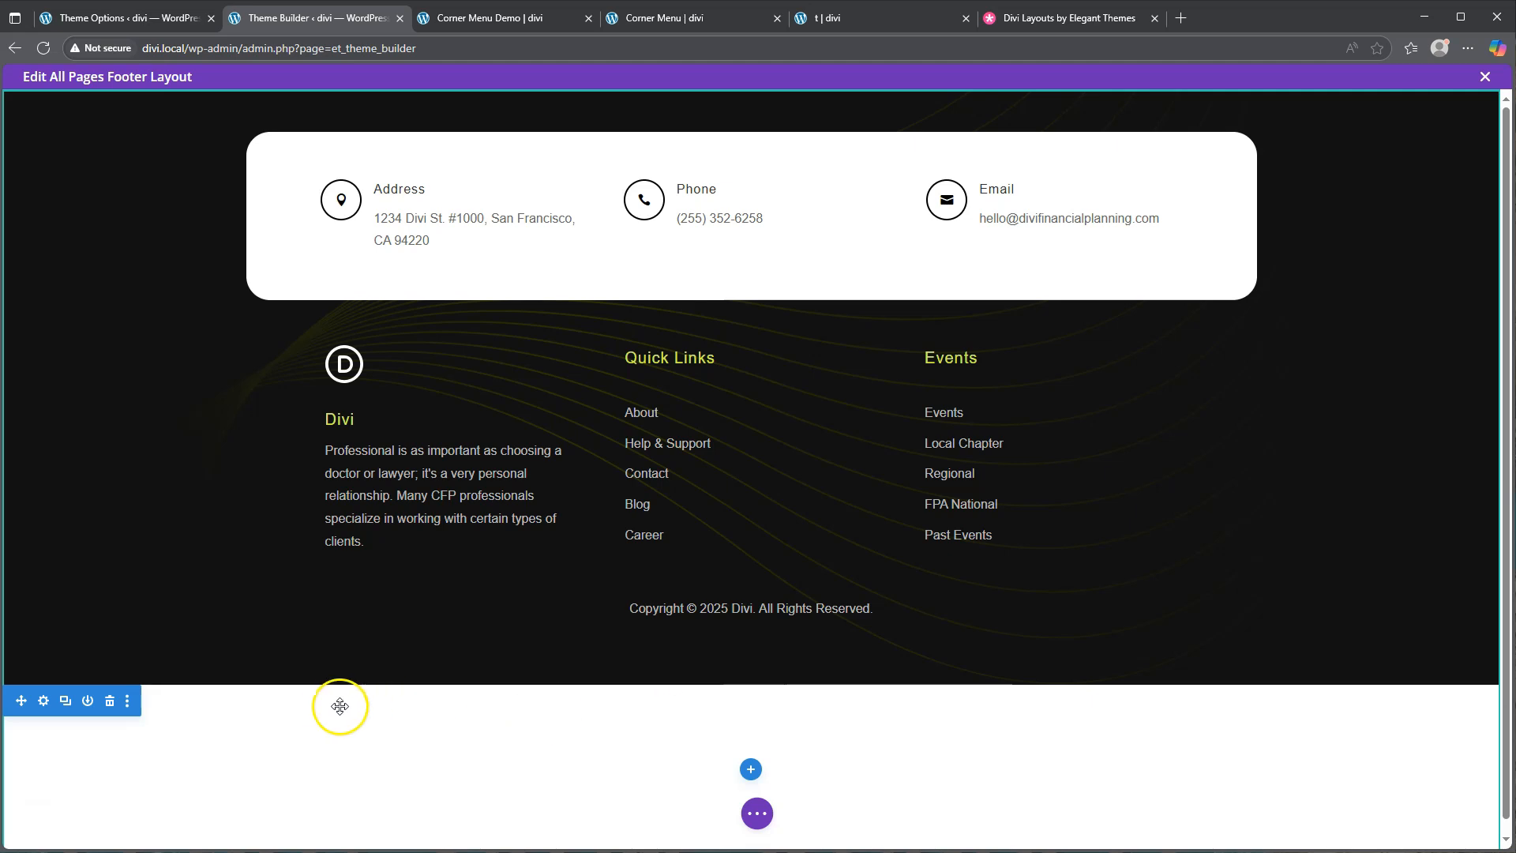
left_click(42, 702)
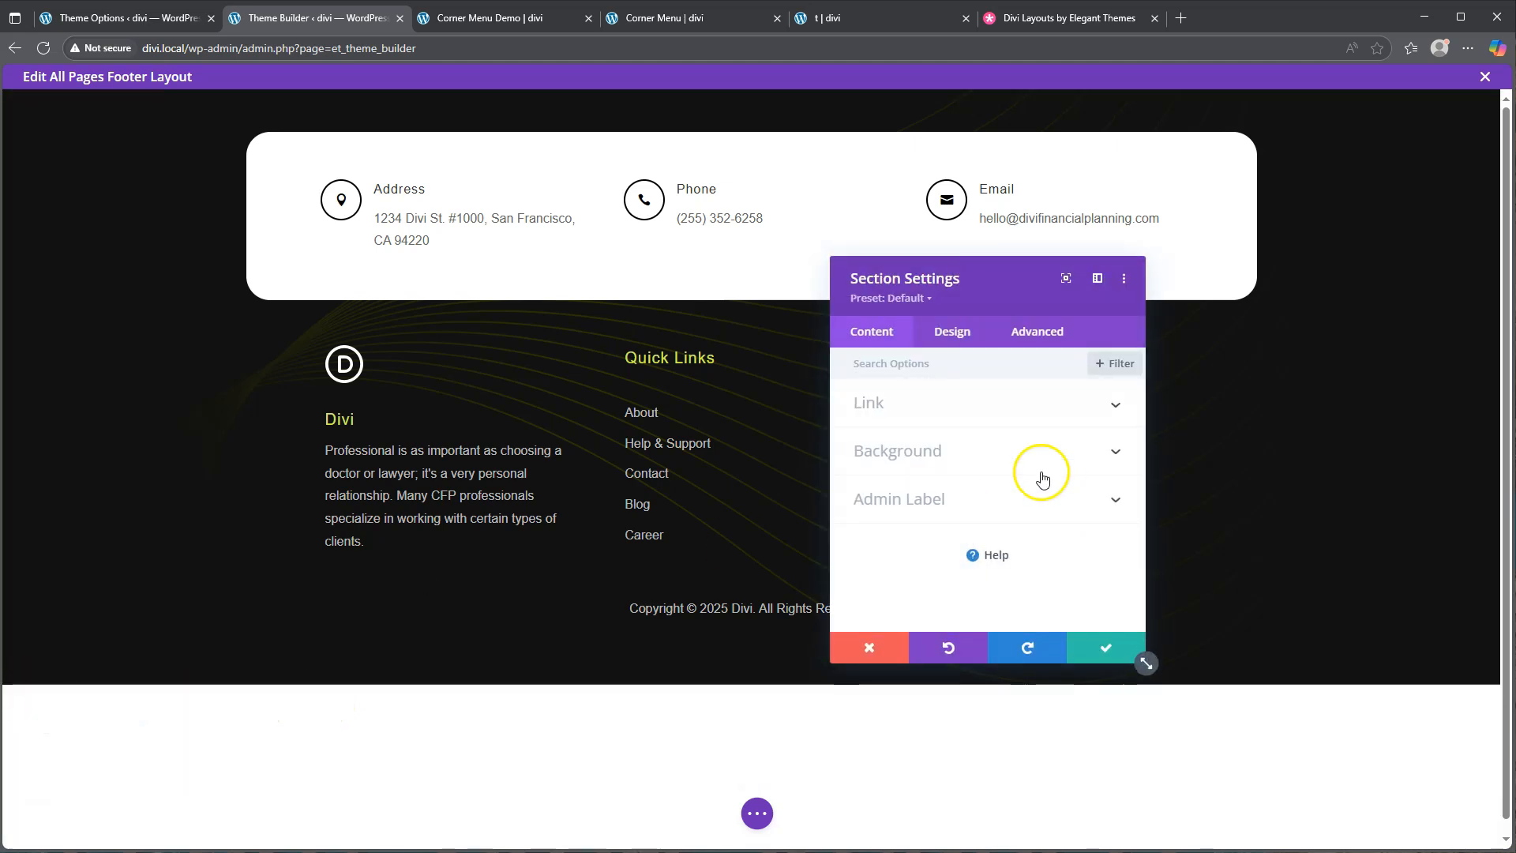
left_click(958, 331)
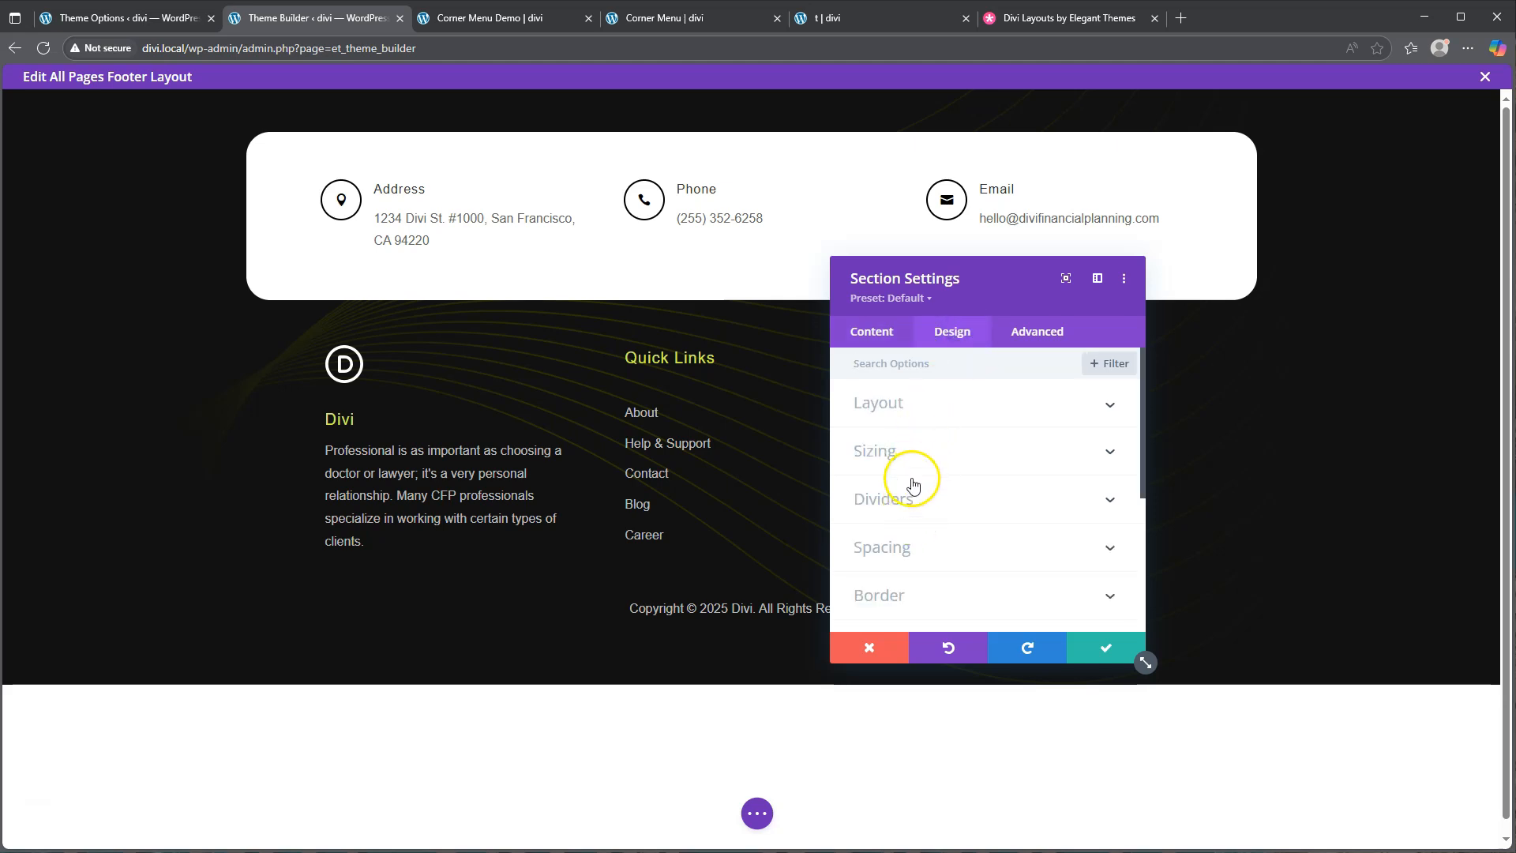
left_click(907, 547)
left_click(882, 508)
type("0")
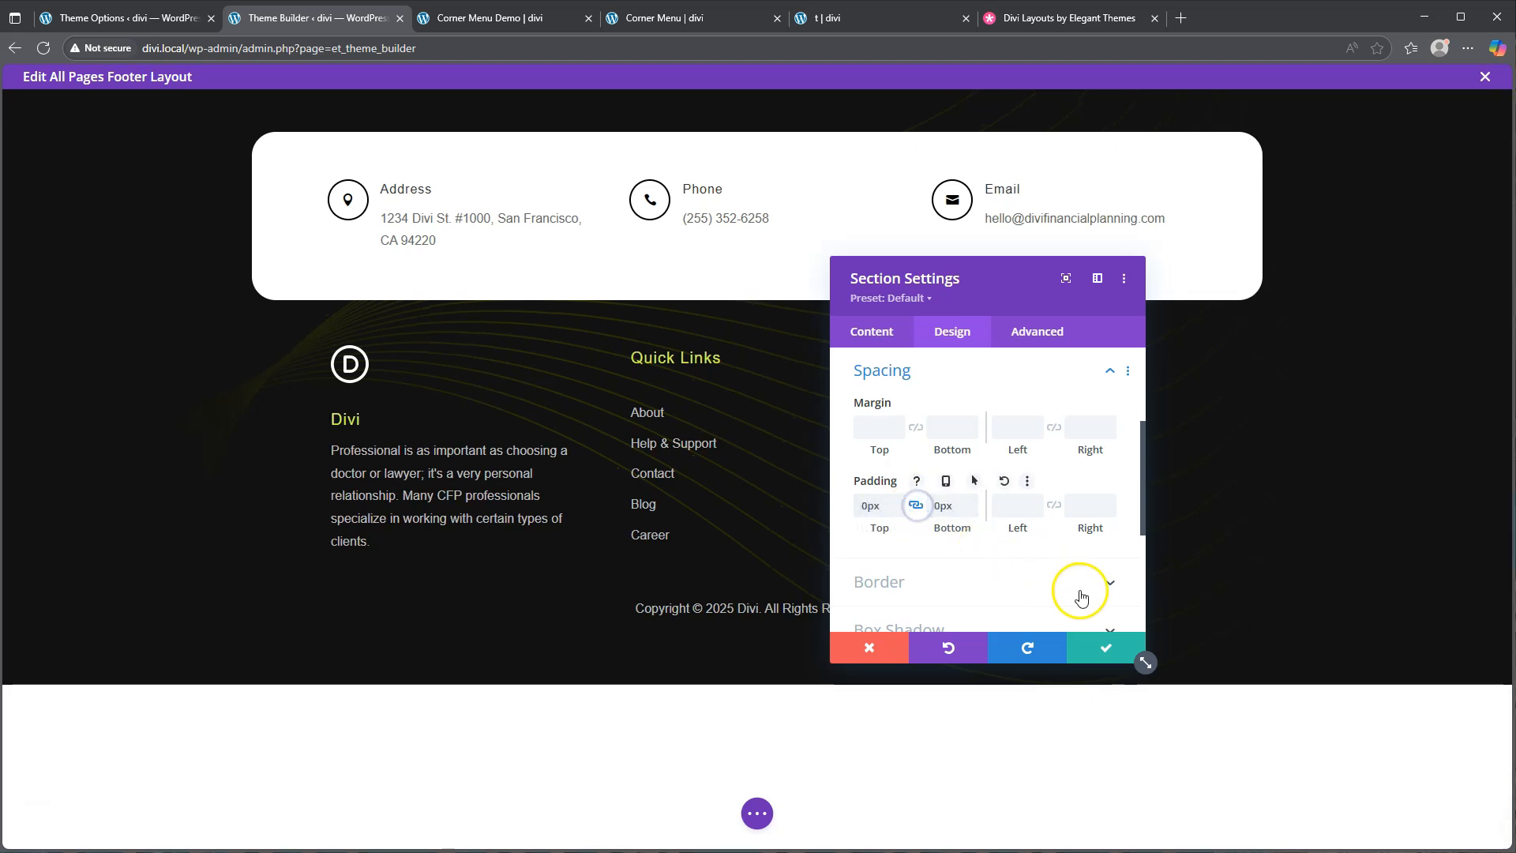
left_click(1096, 644)
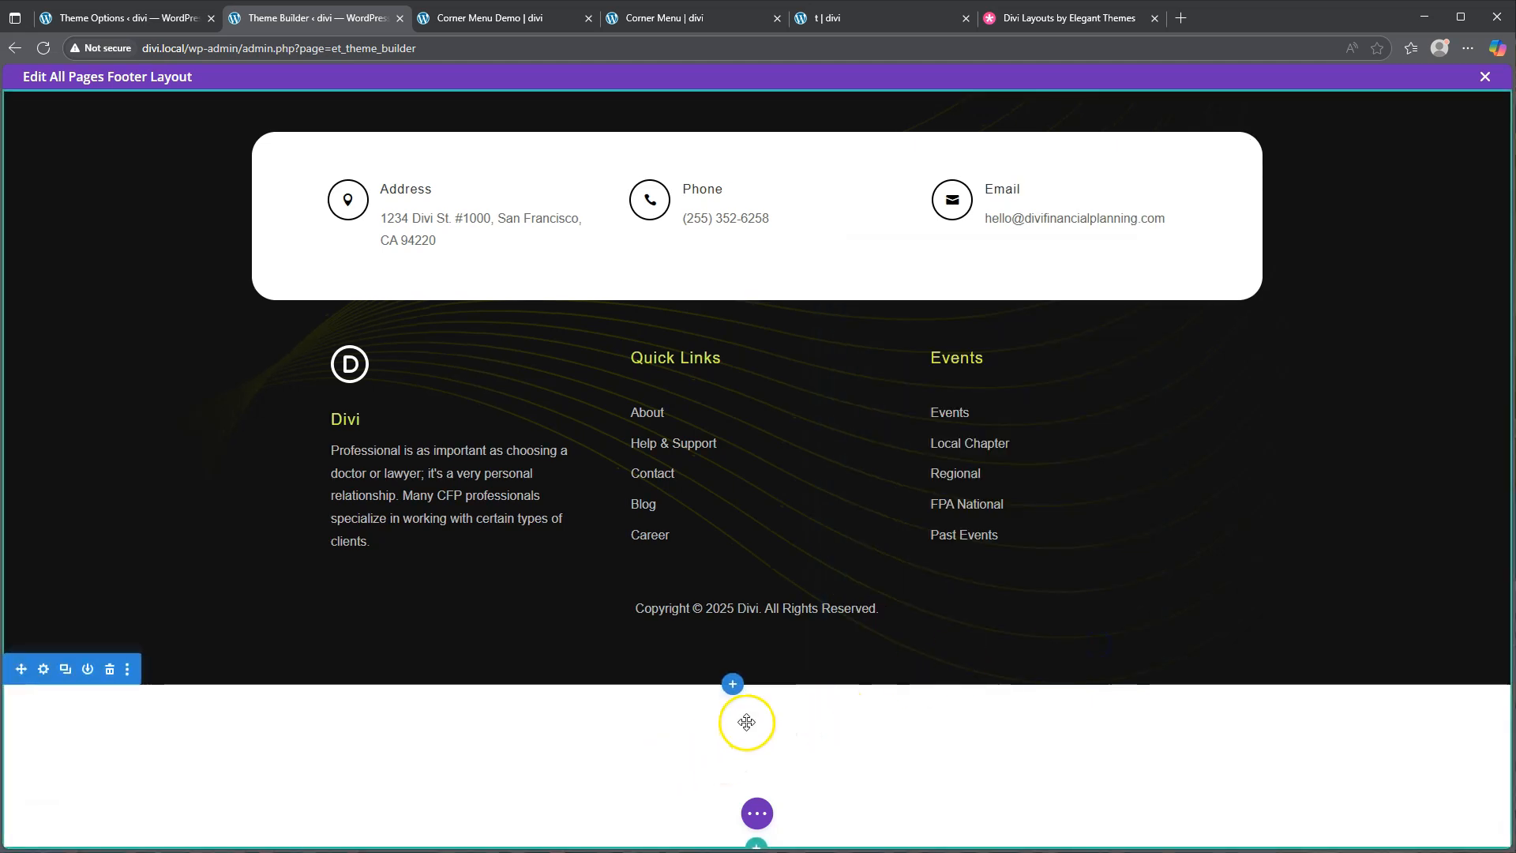
left_click(772, 820)
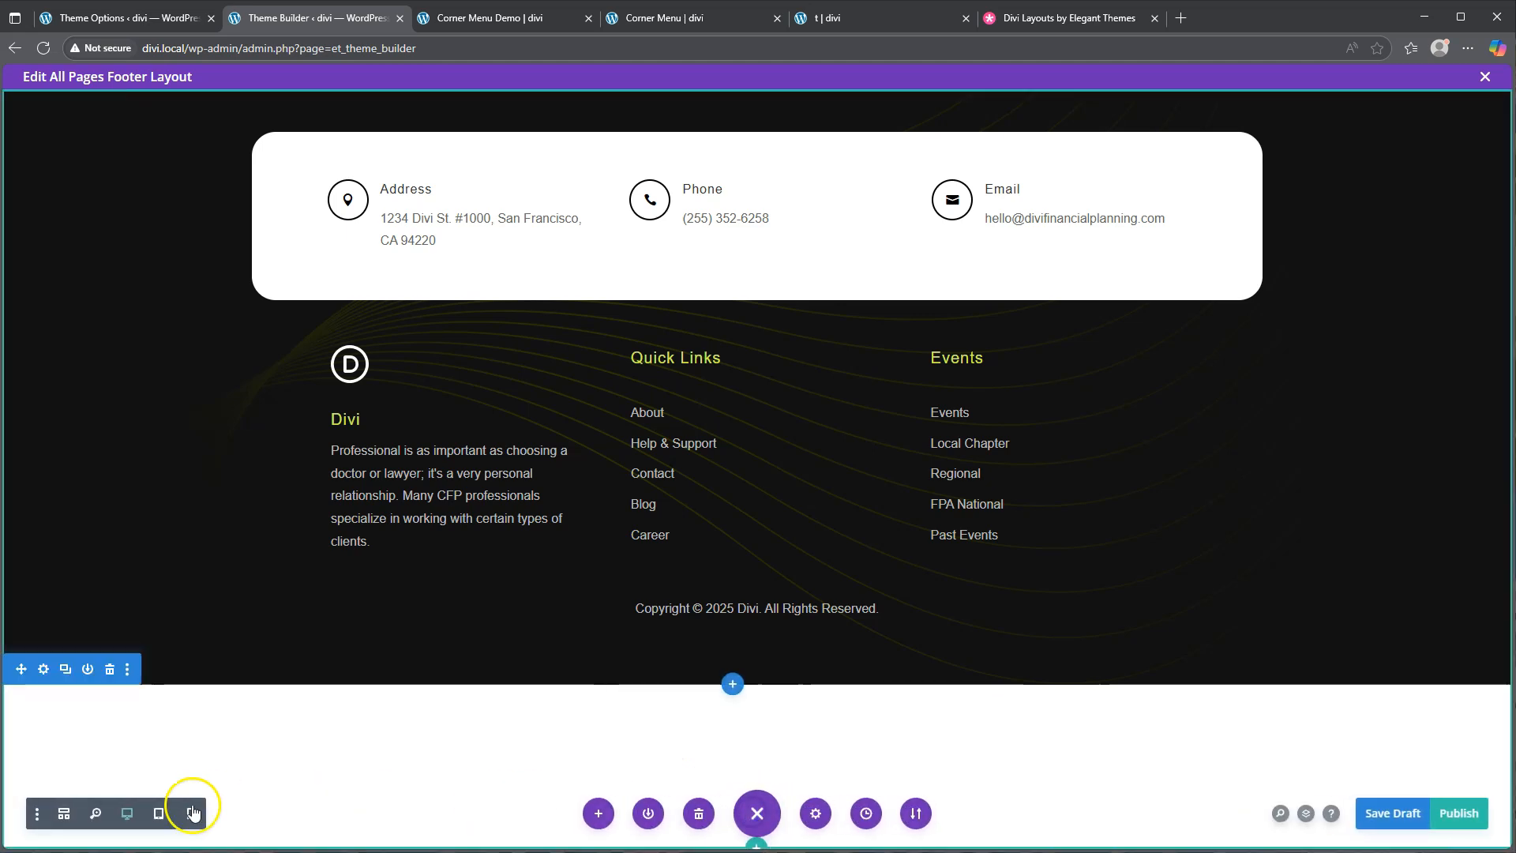
left_click(64, 814)
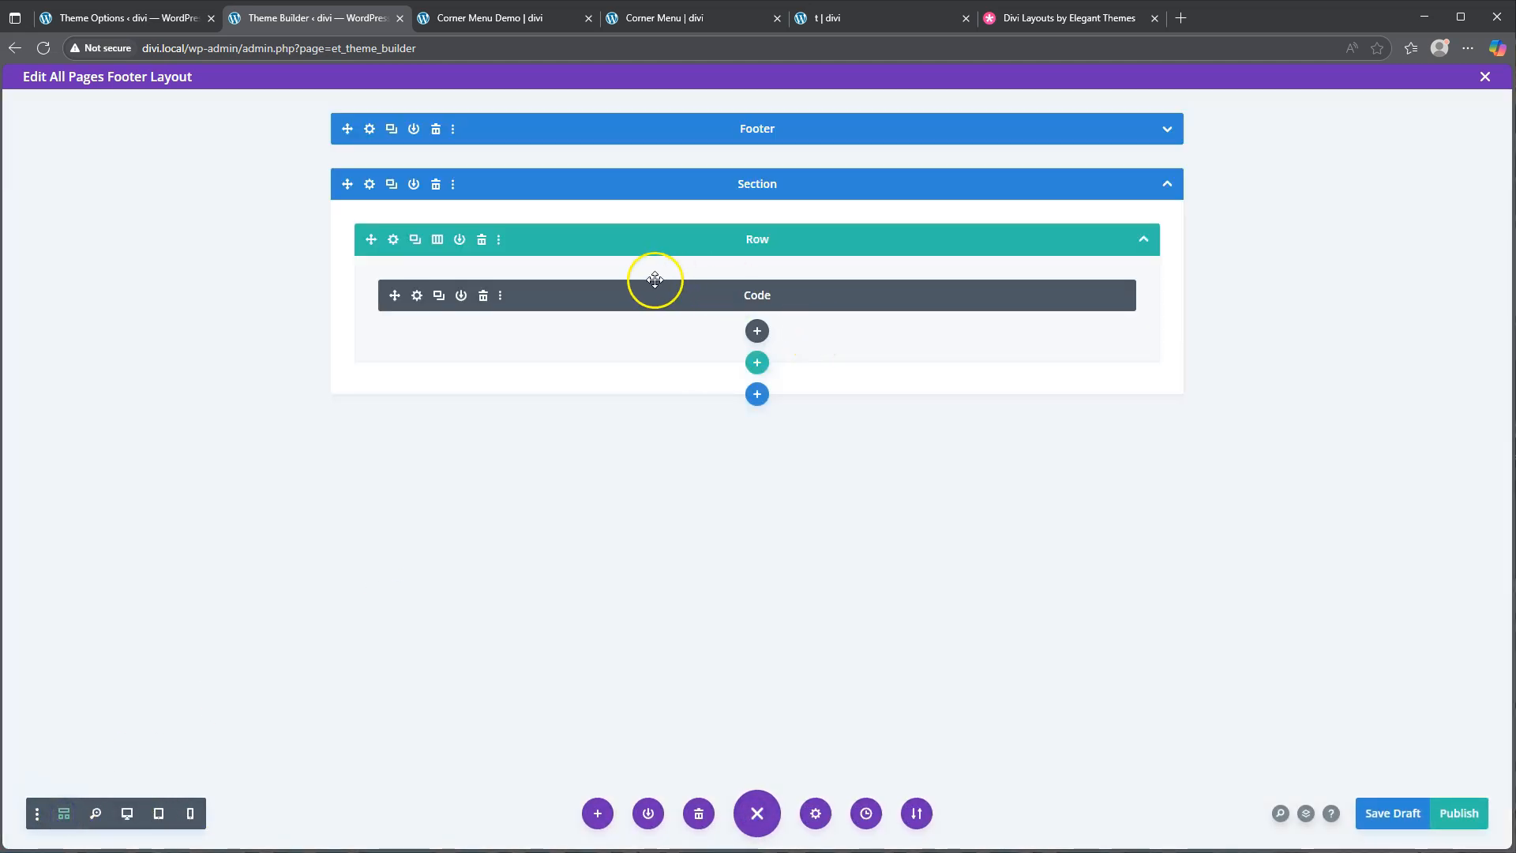
Give the footer row linked 0px top and bottom padding and save
left_click(392, 239)
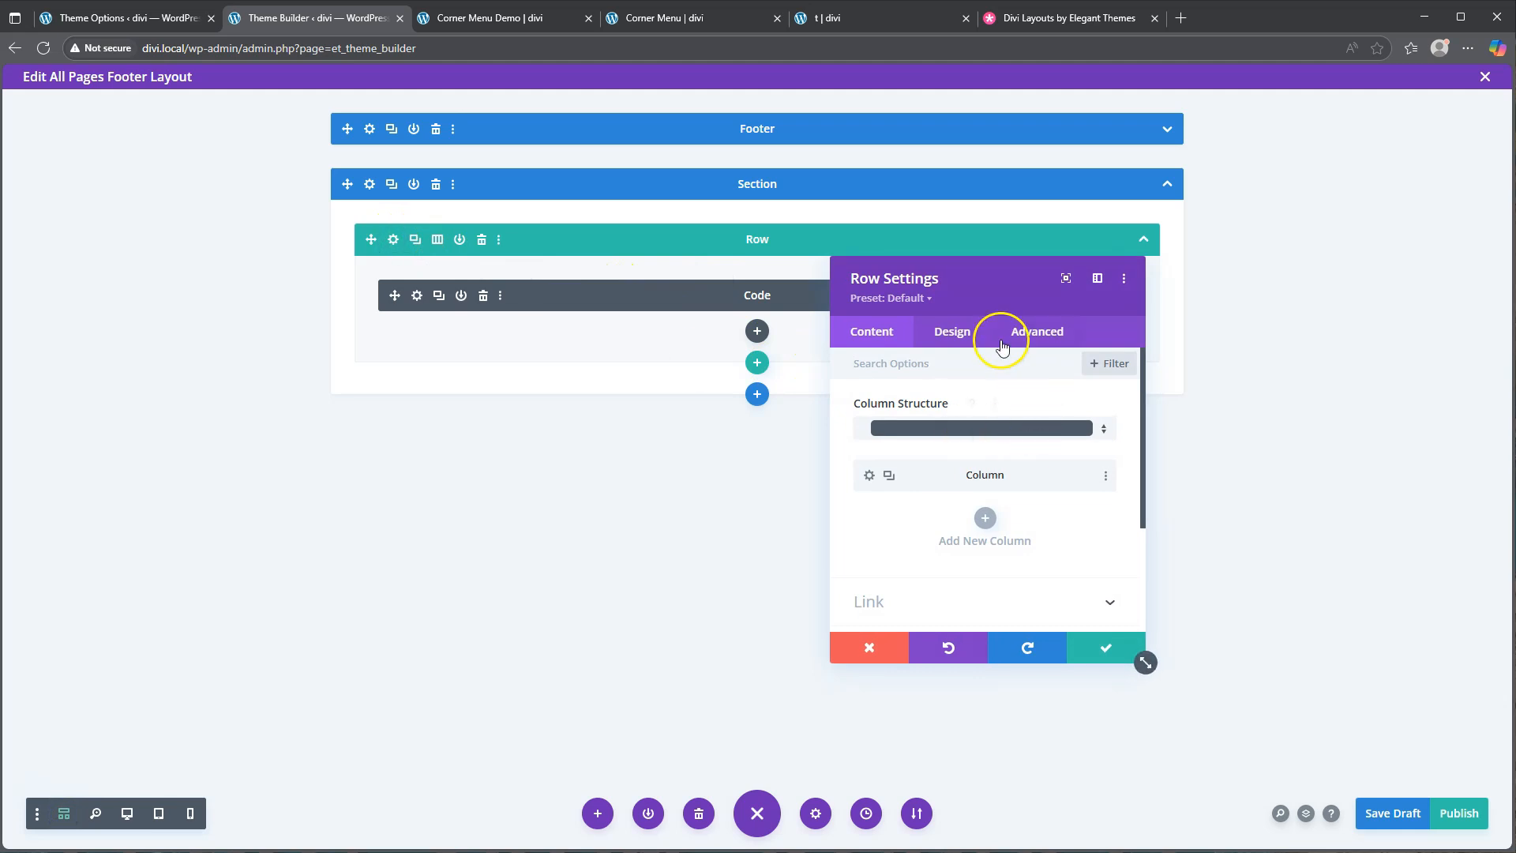
left_click(951, 331)
left_click(906, 450)
left_click(877, 507)
type("0")
left_click(916, 505)
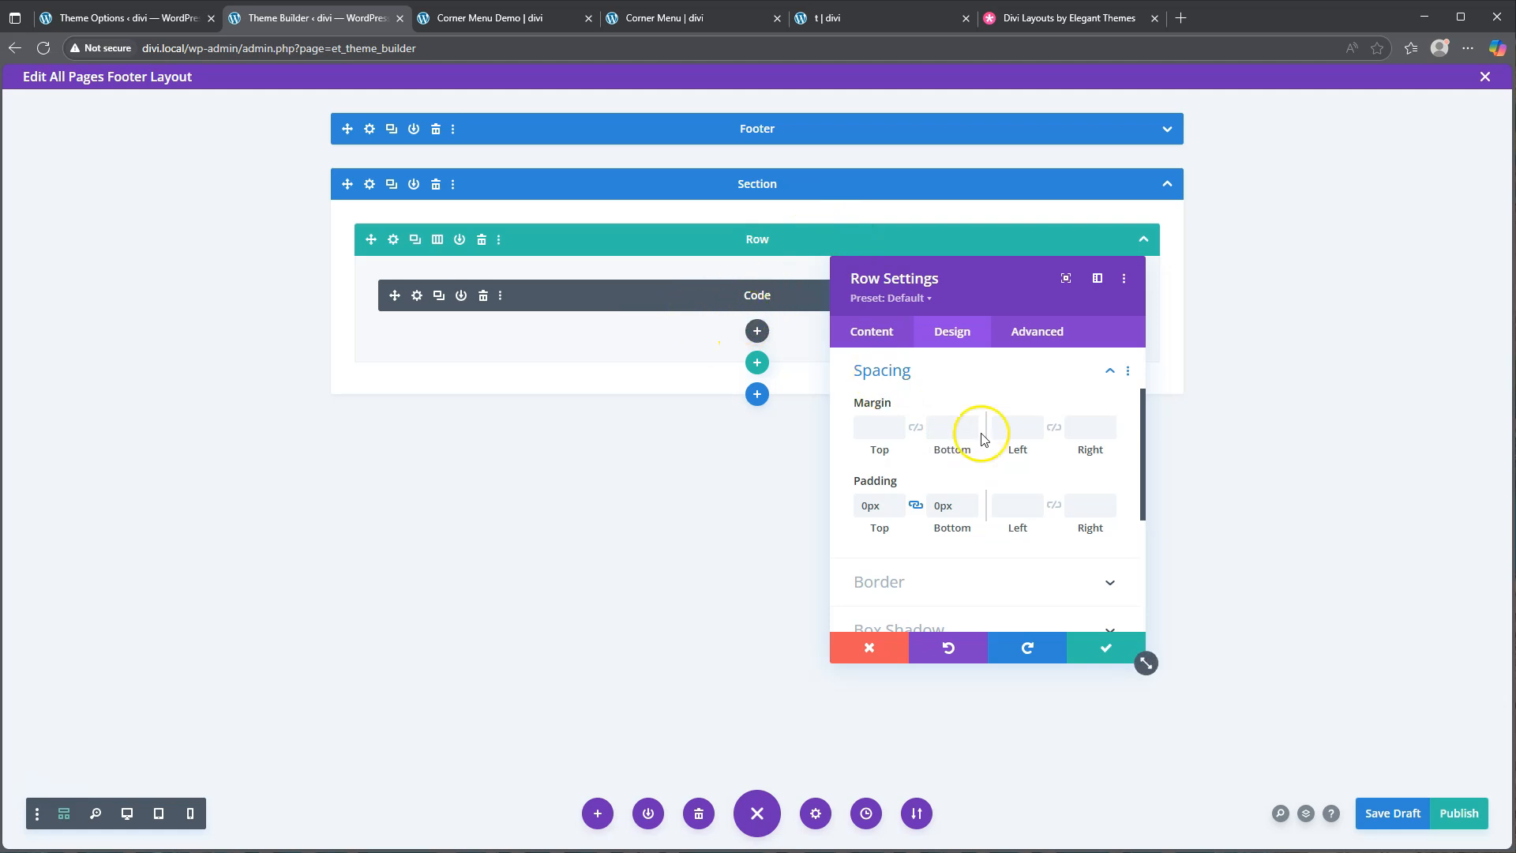
left_click(1106, 652)
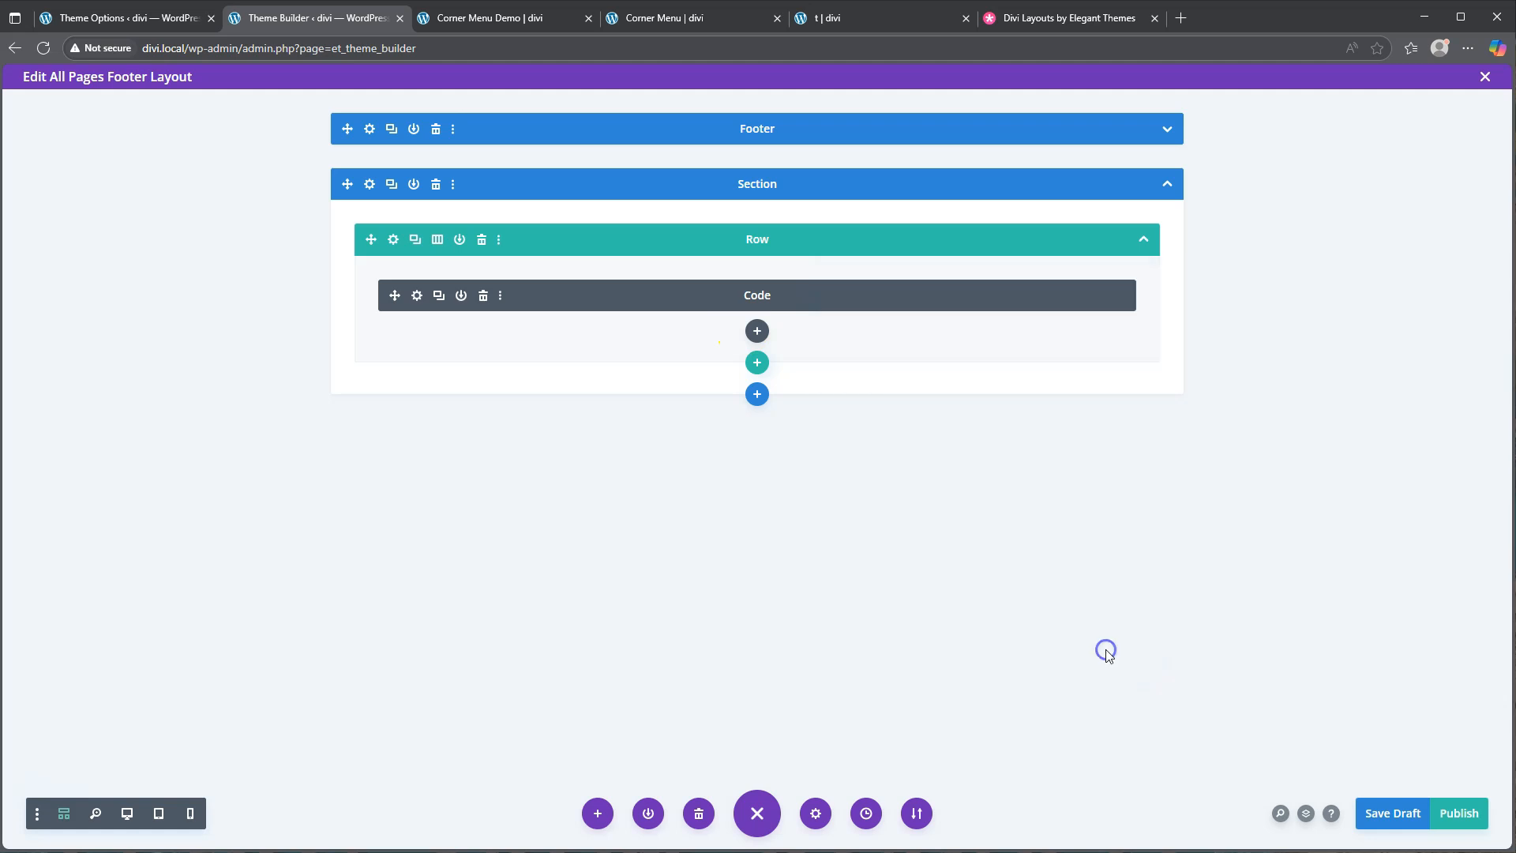
Insert a Text module below the Code module in the footer row
left_click(757, 330)
scroll(752, 604, "down", 4)
scroll(753, 604, "down", 5)
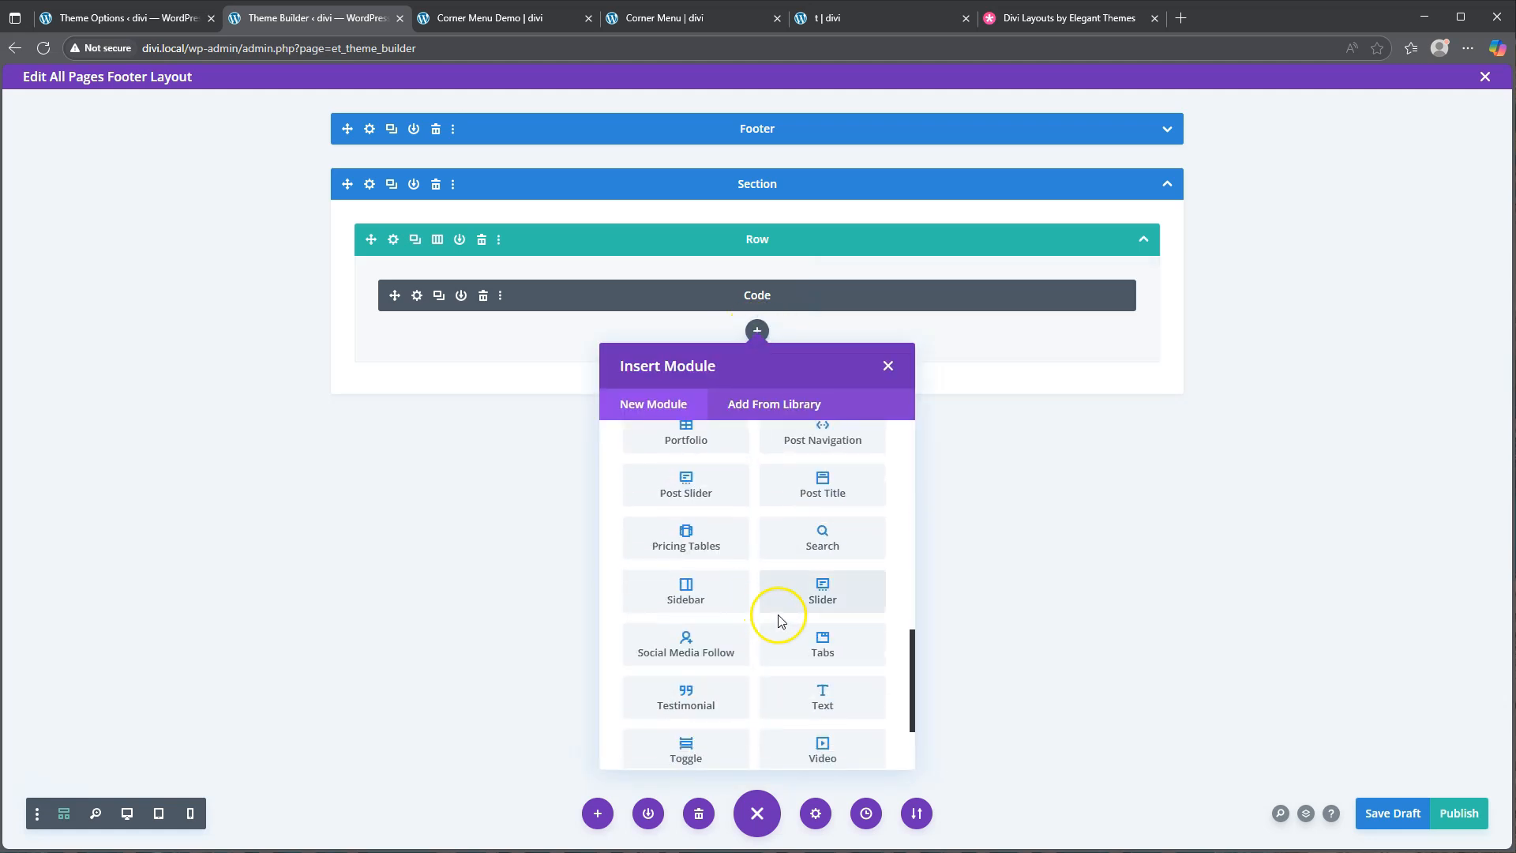
left_click(825, 694)
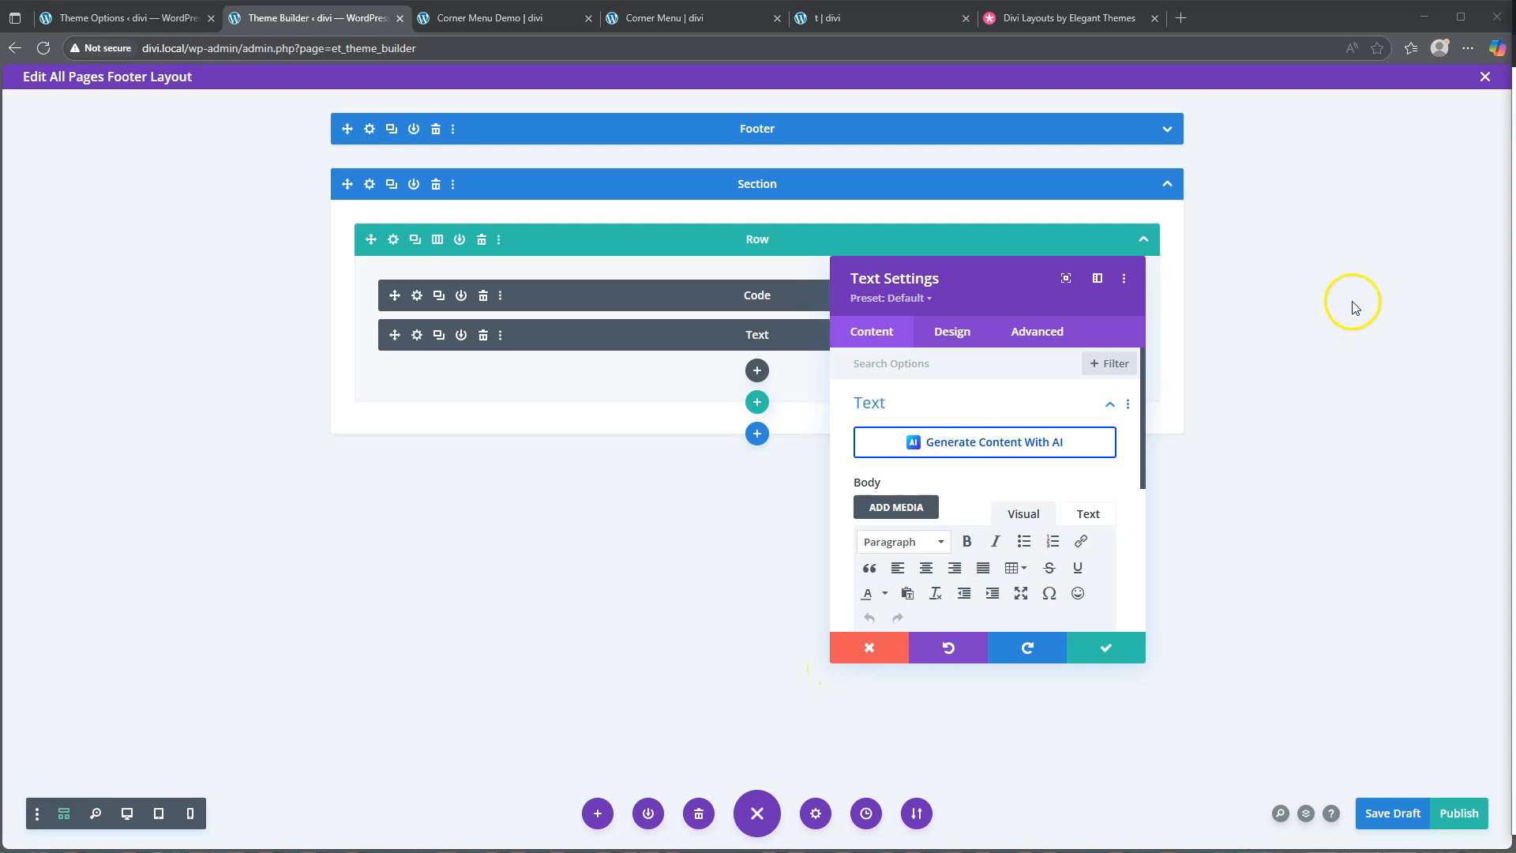
scroll(928, 547, "down", 2)
Paste the '≡ Menu' label and start a bulleted list with Home
left_click(903, 498)
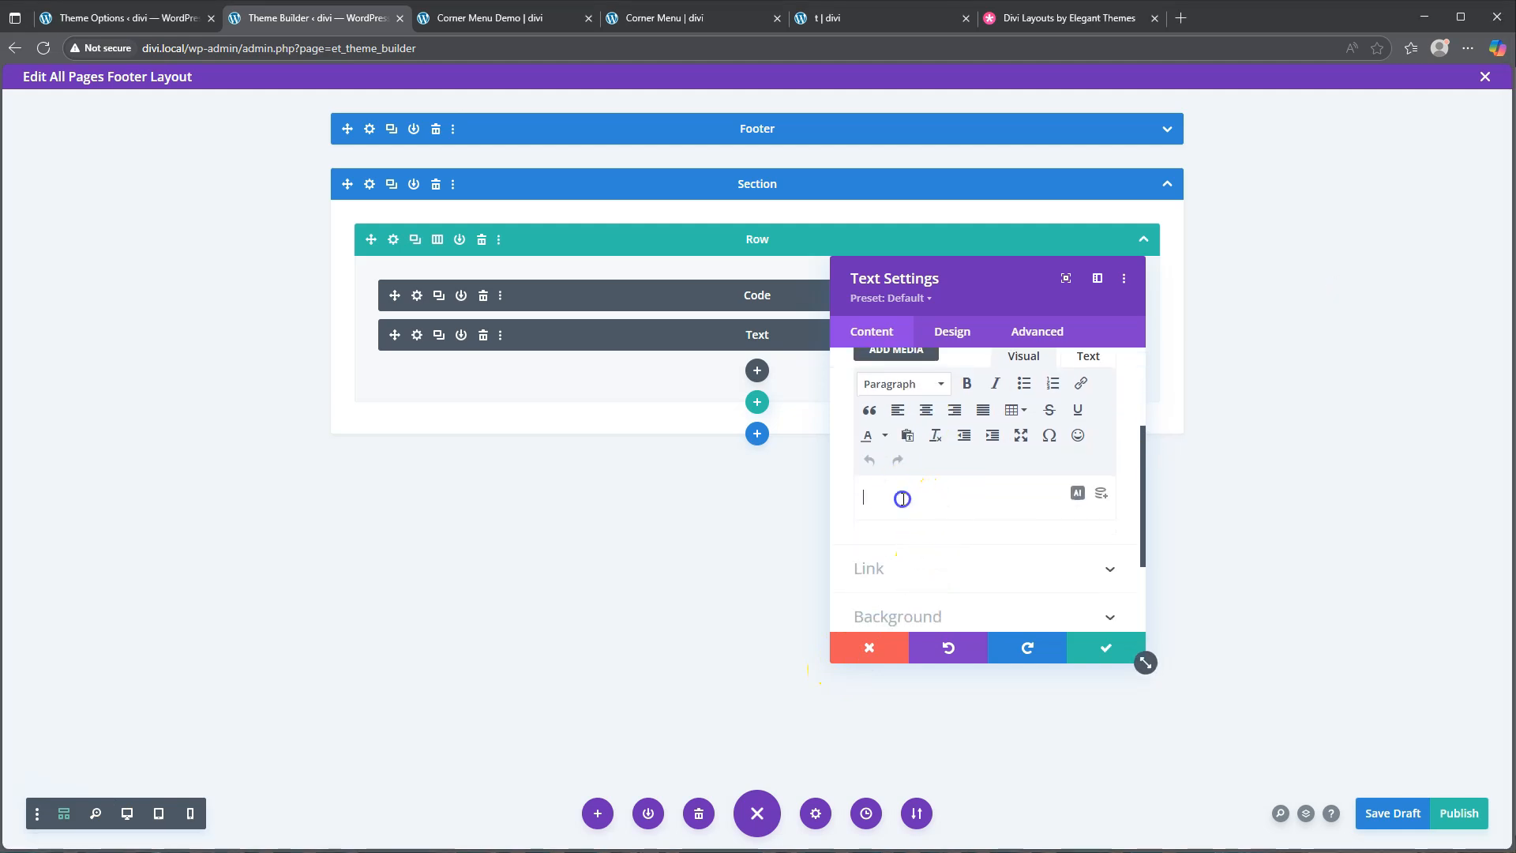
type("≡ Menu")
key("Return")
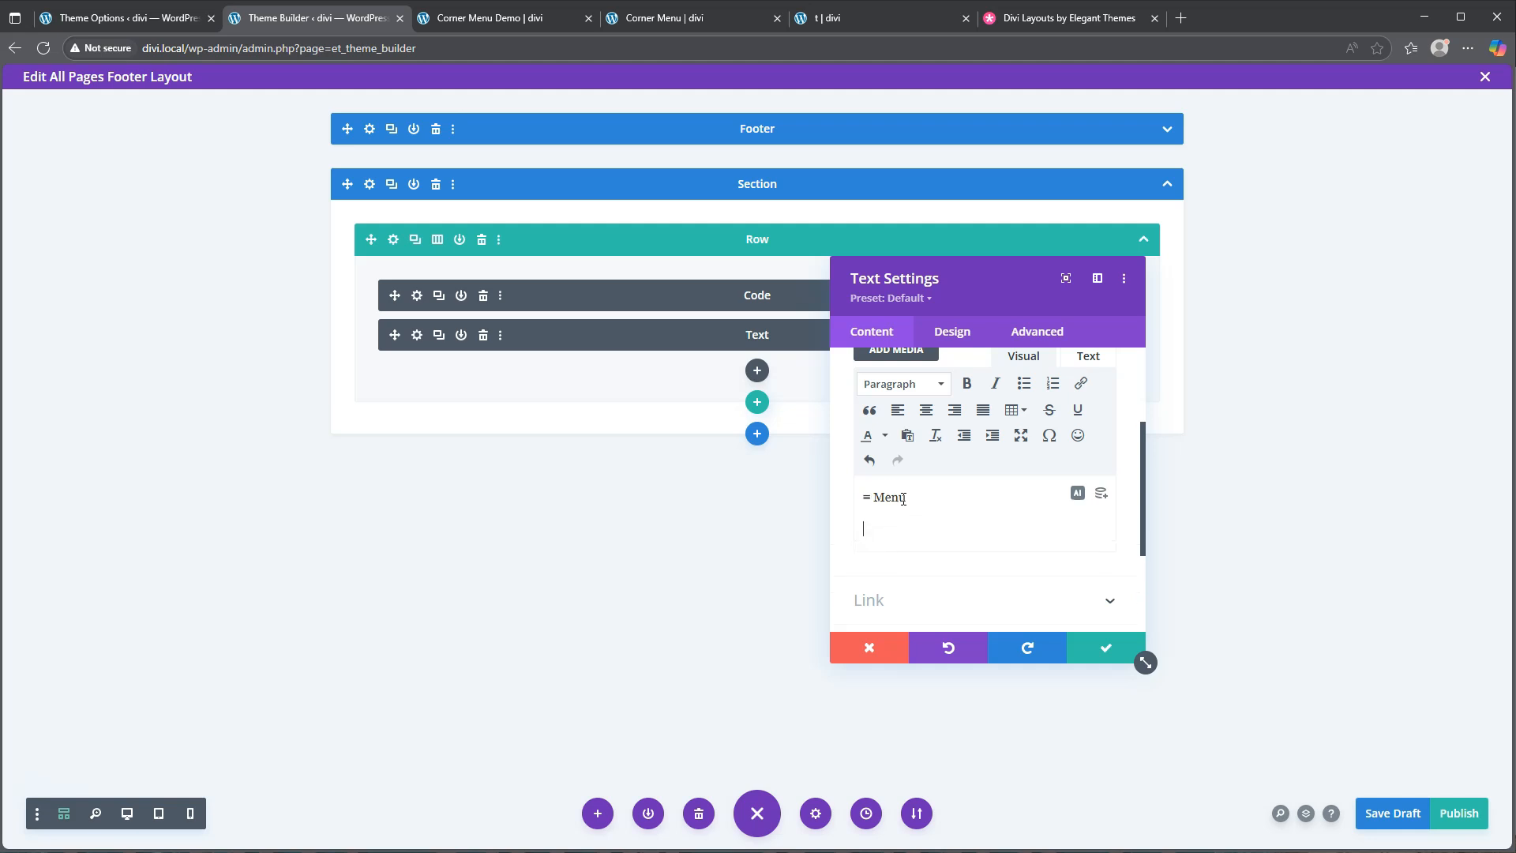
type("Home")
left_click(1024, 383)
left_click(938, 528)
Add bullets Landing, Services, About, Blog and Contact to the menu list
key("Return")
type("Landing")
key("Return")
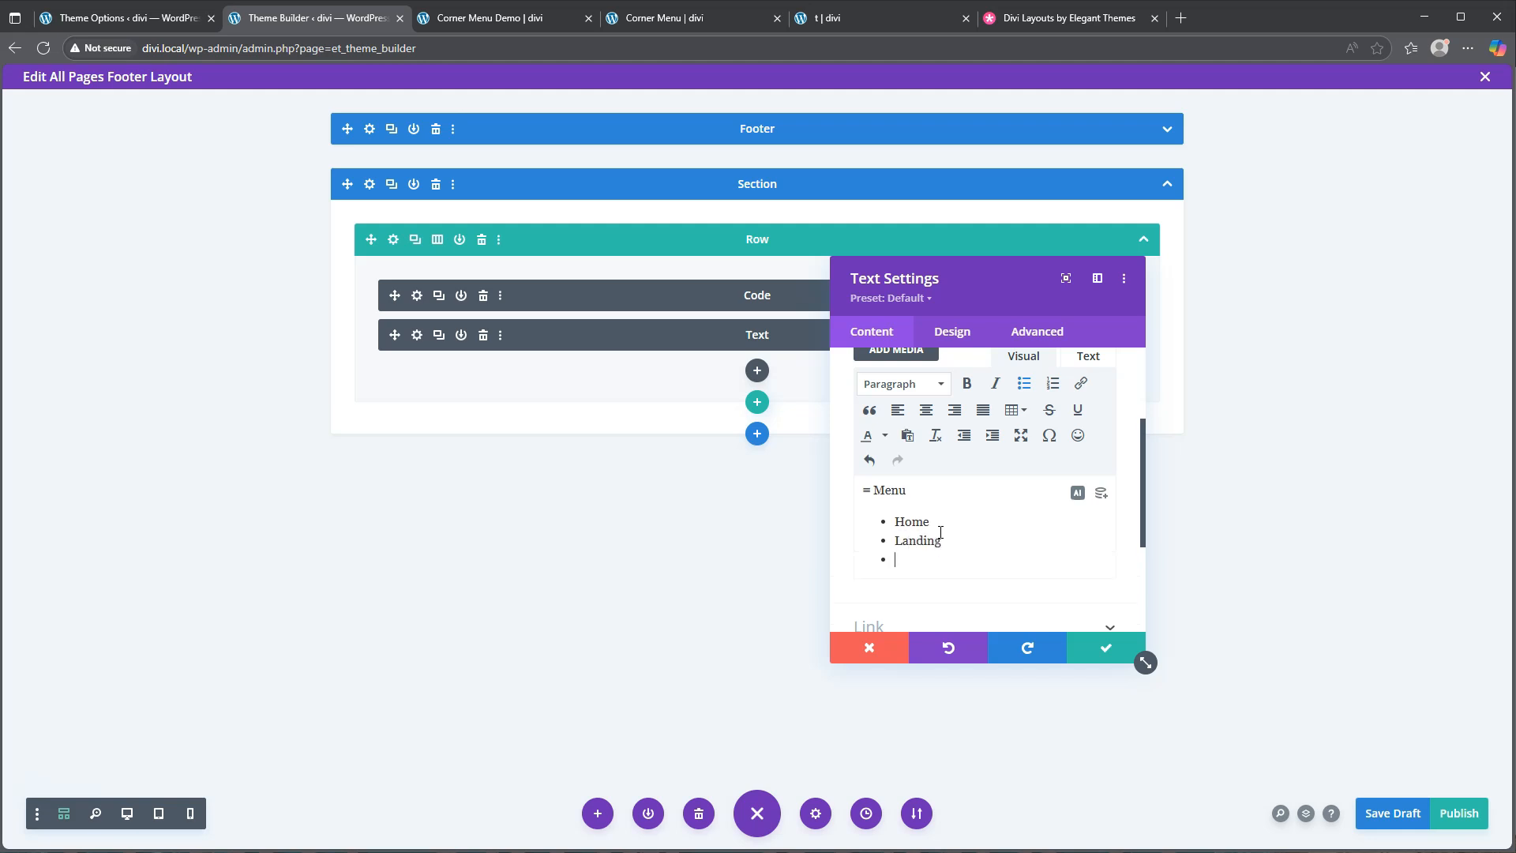
type("Services")
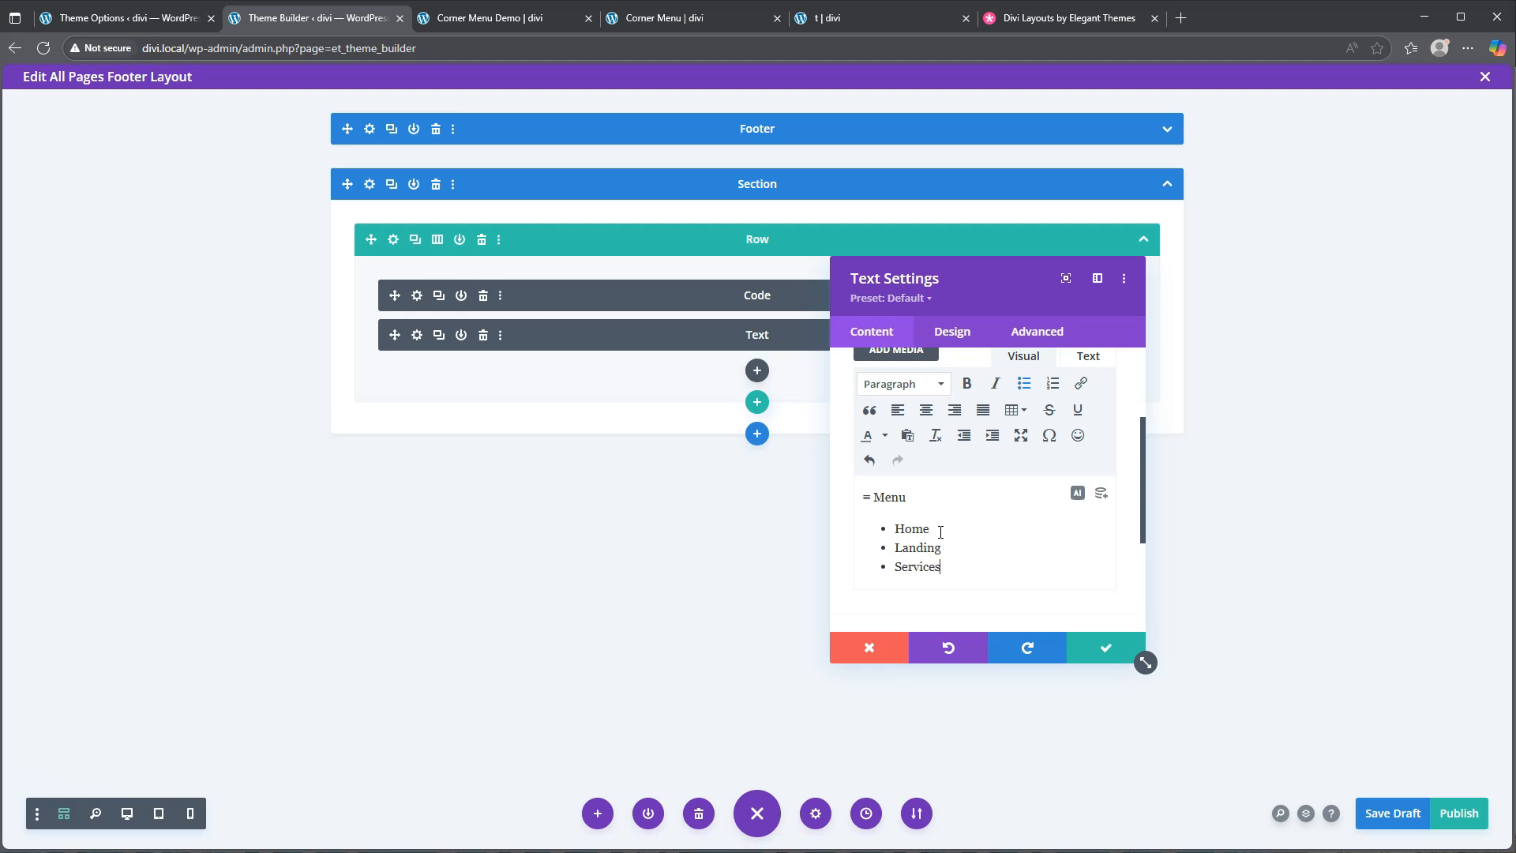
key("Return")
type("Avb")
key("BackSpace")
type("bout")
key("Return")
type("Blog")
key("Return")
type("Contact")
left_click(940, 541)
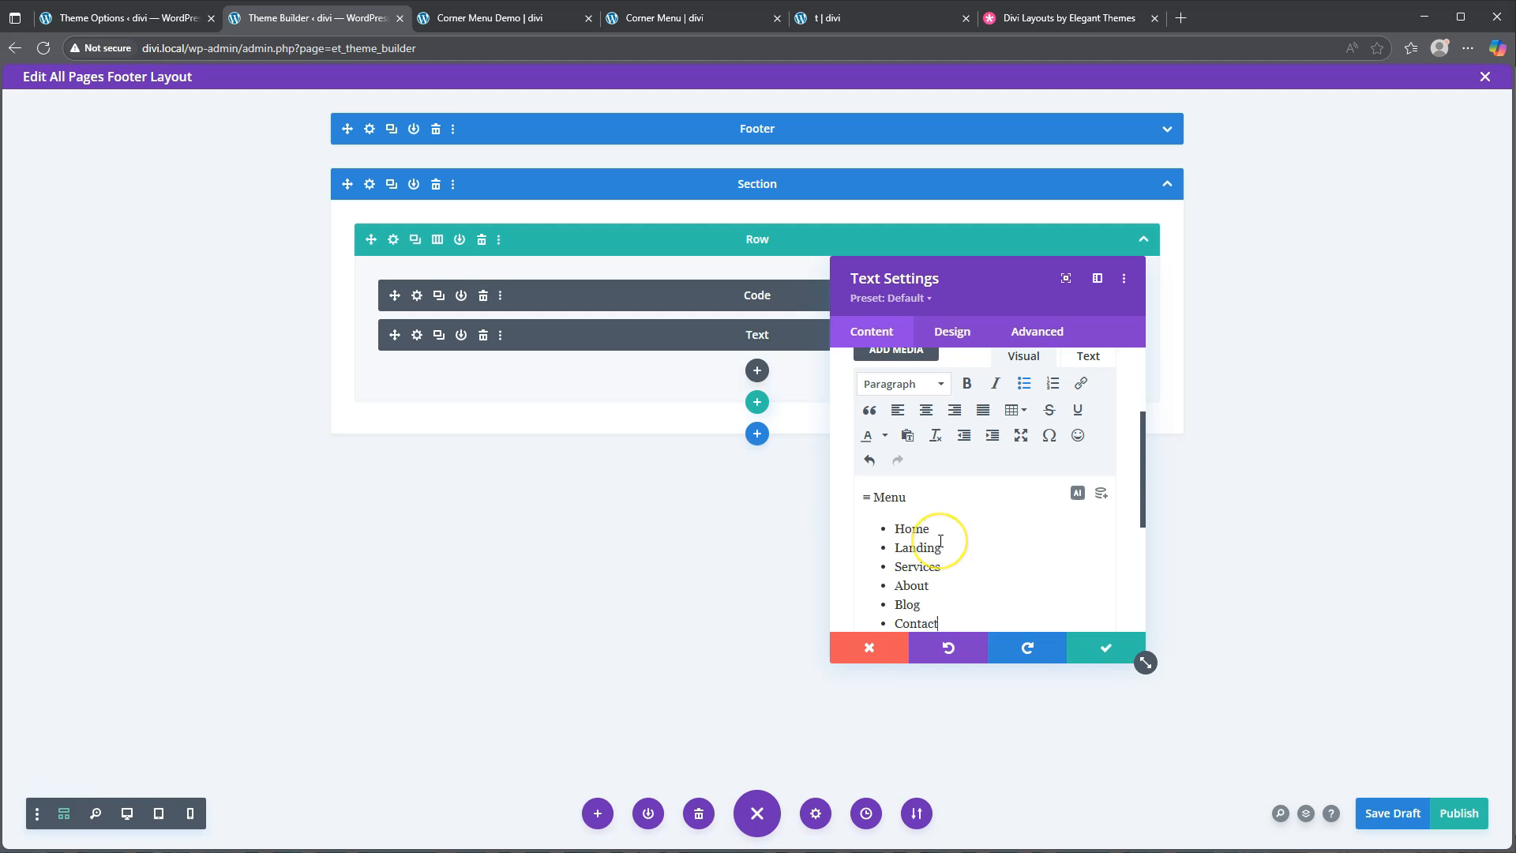
left_click(925, 531)
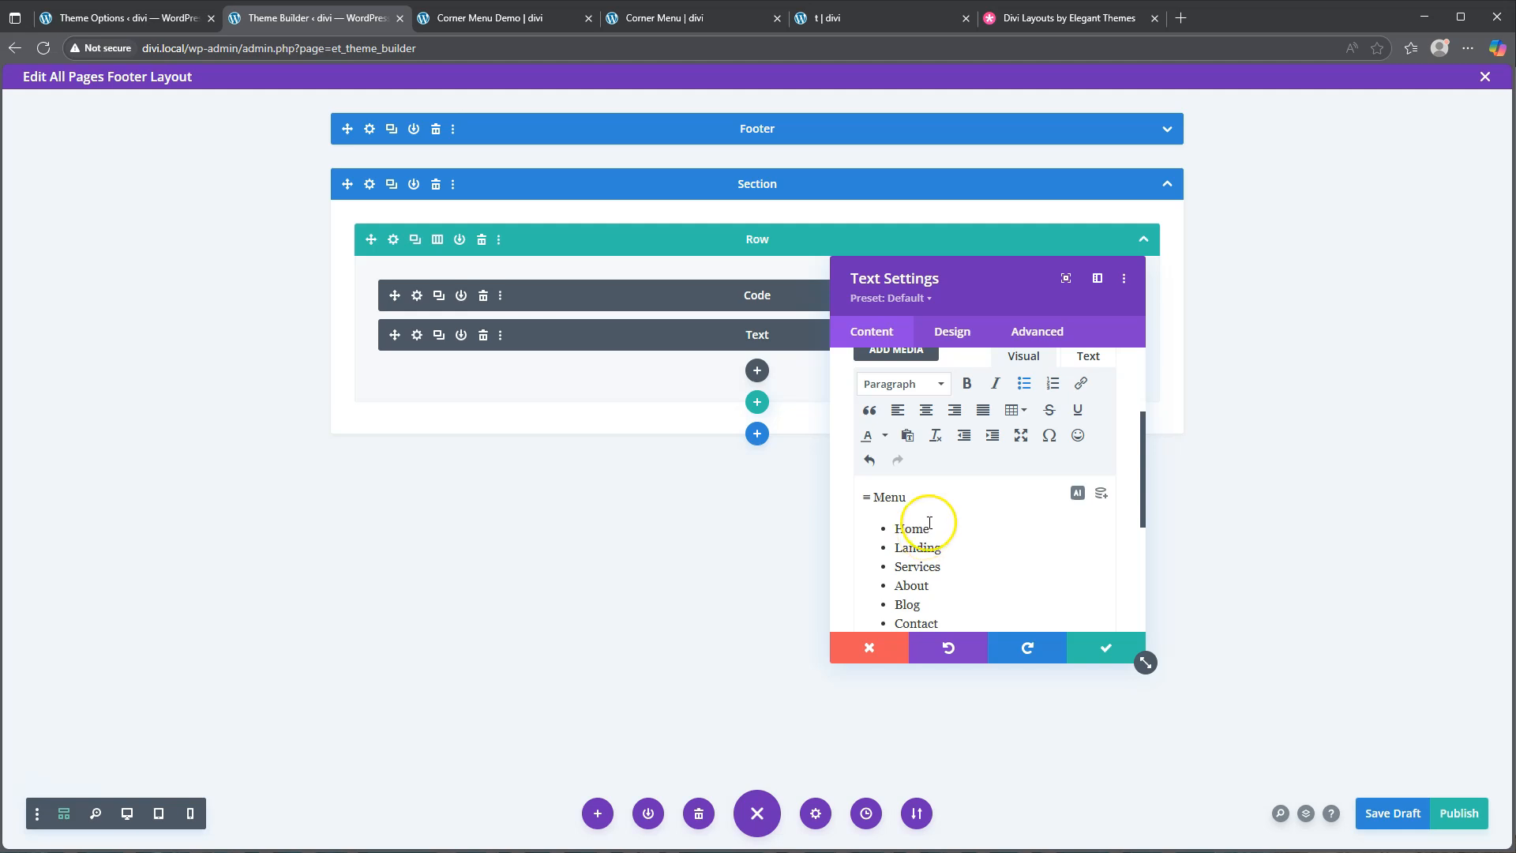
scroll(917, 537, "down", 2)
Give the Menu text module a white background colour
left_click(928, 593)
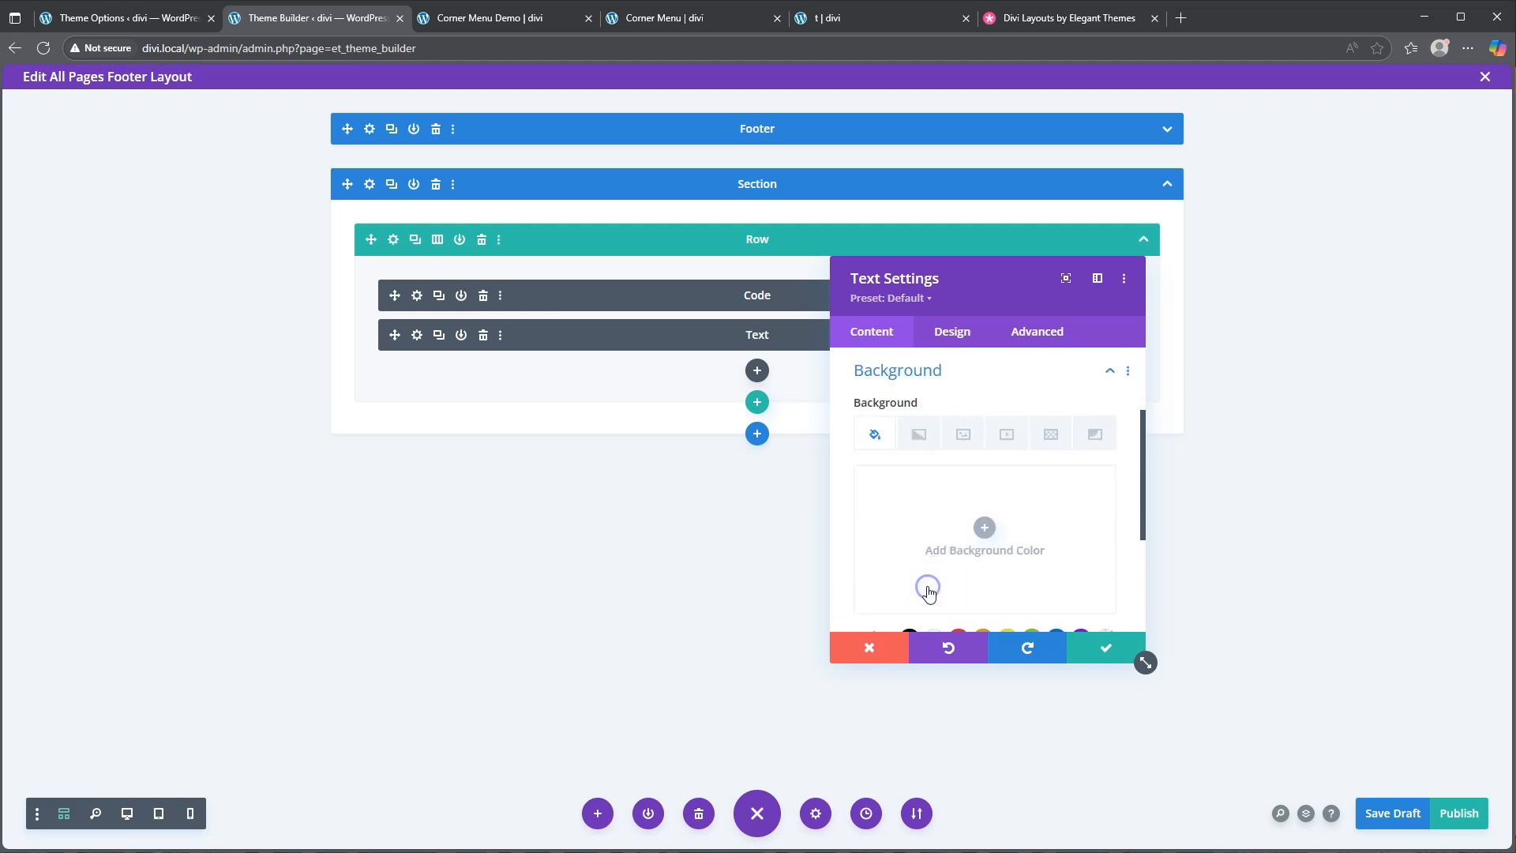
left_click(954, 570)
scroll(979, 533, "down", 1)
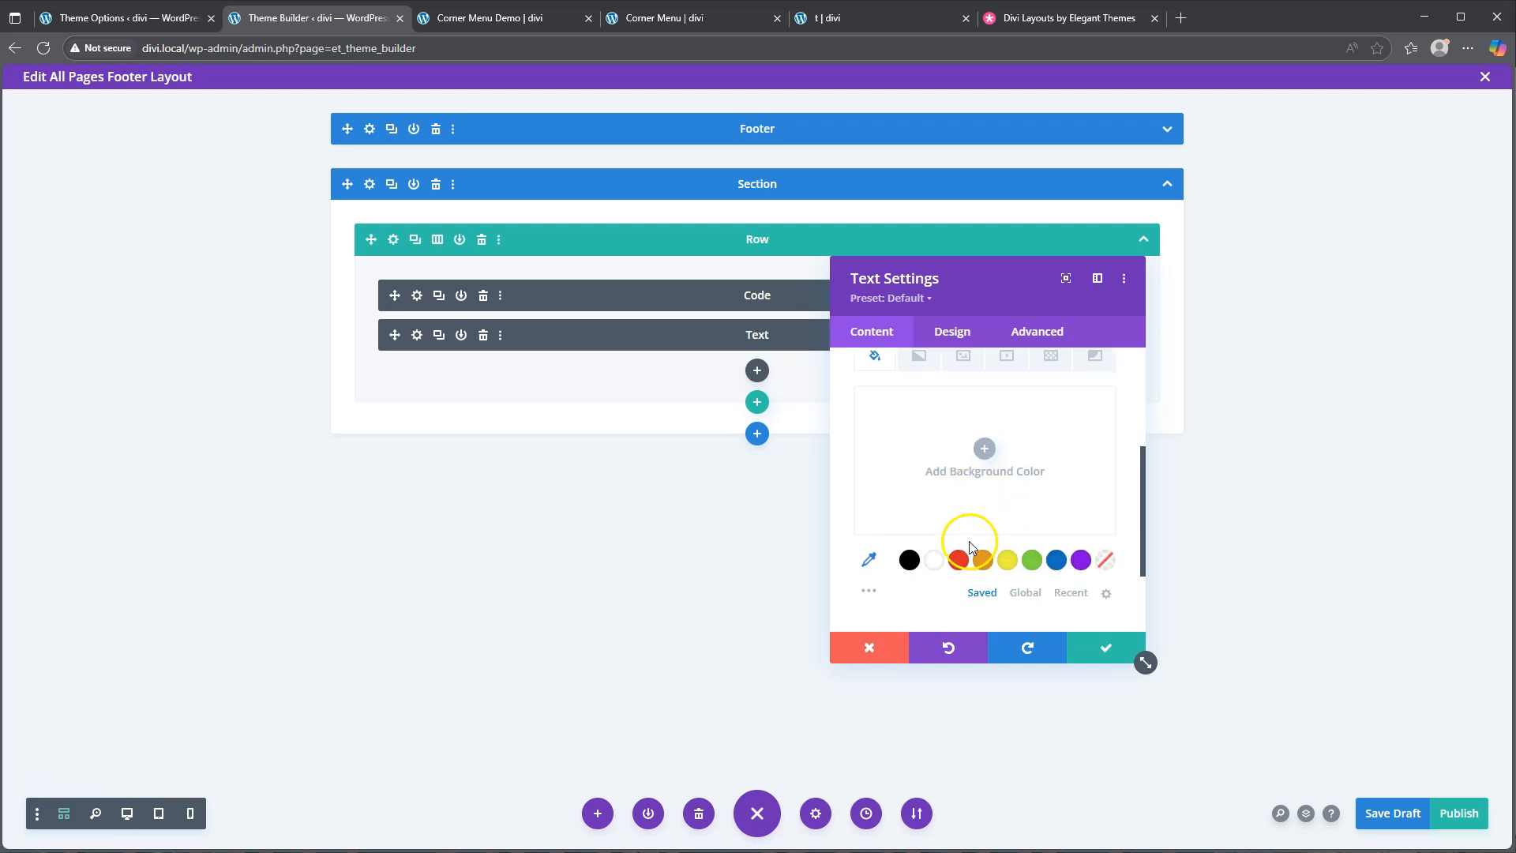
left_click(932, 562)
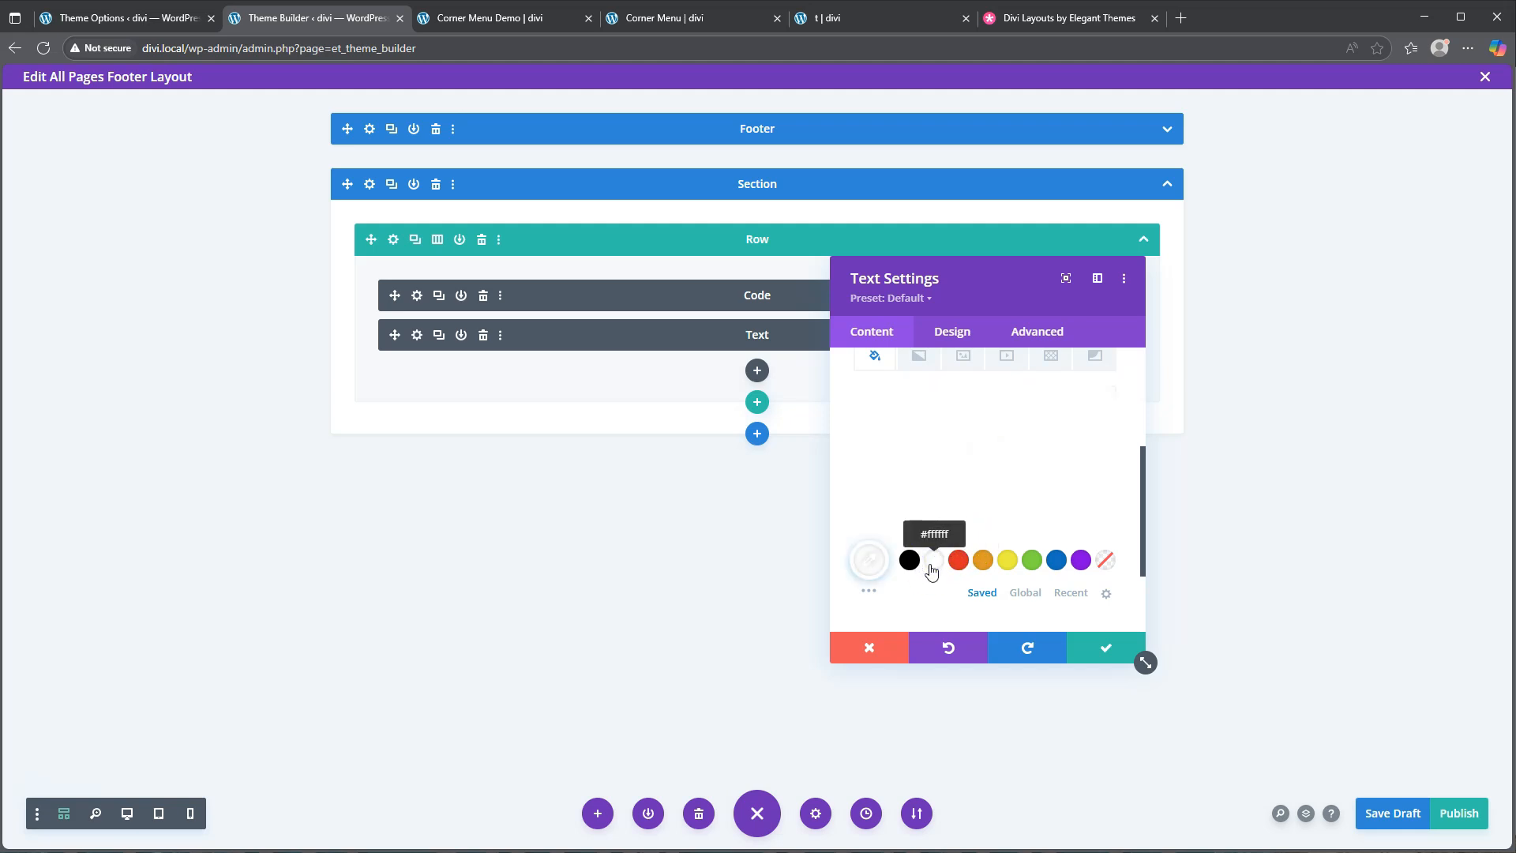
scroll(967, 489, "up", 3)
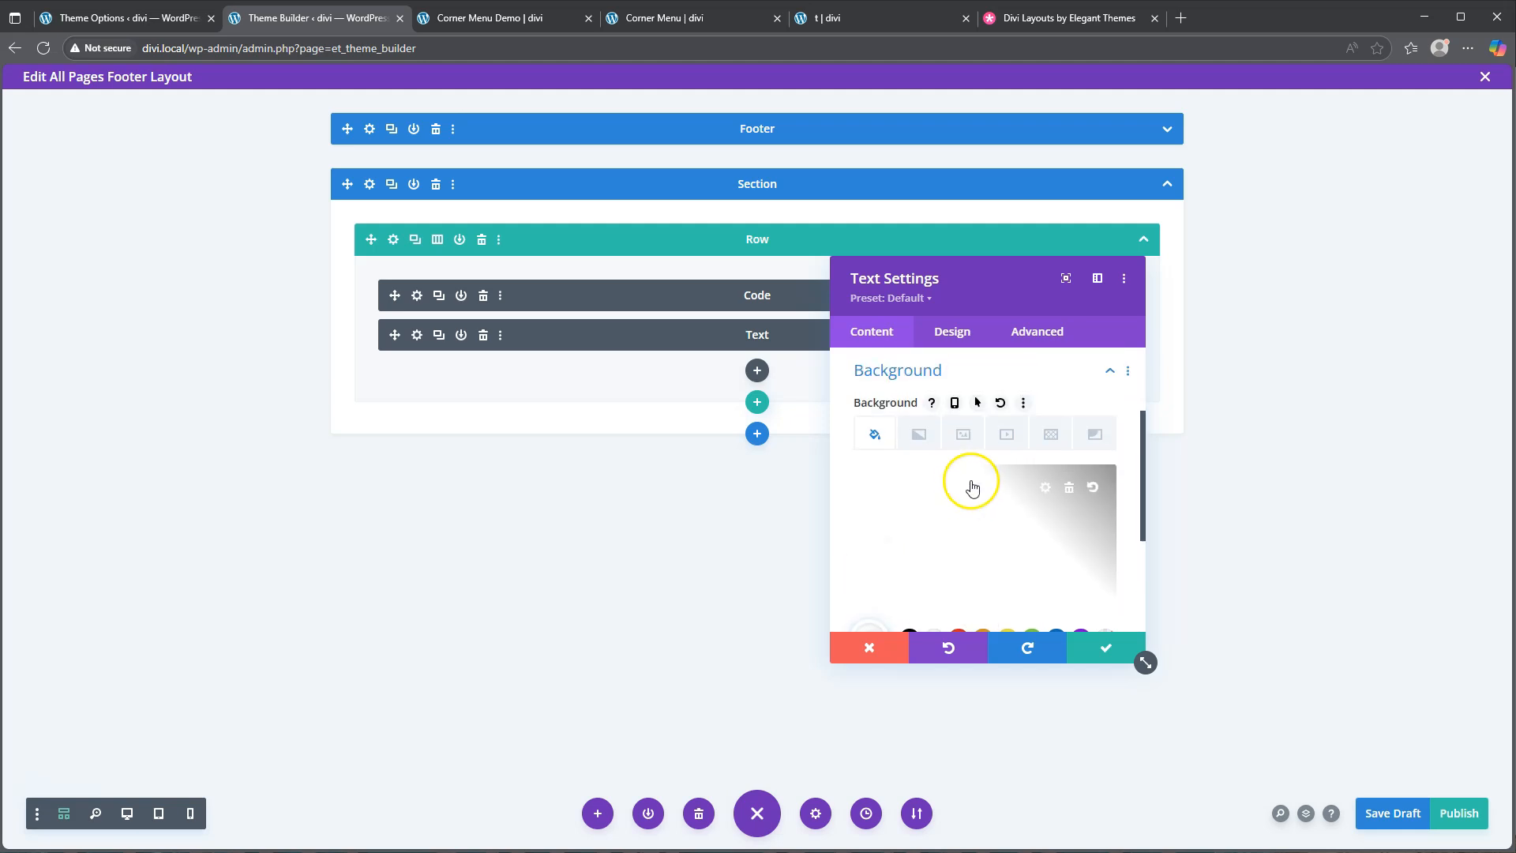
Enable hover styling and set the hover background colour to #d3eb42
left_click(977, 403)
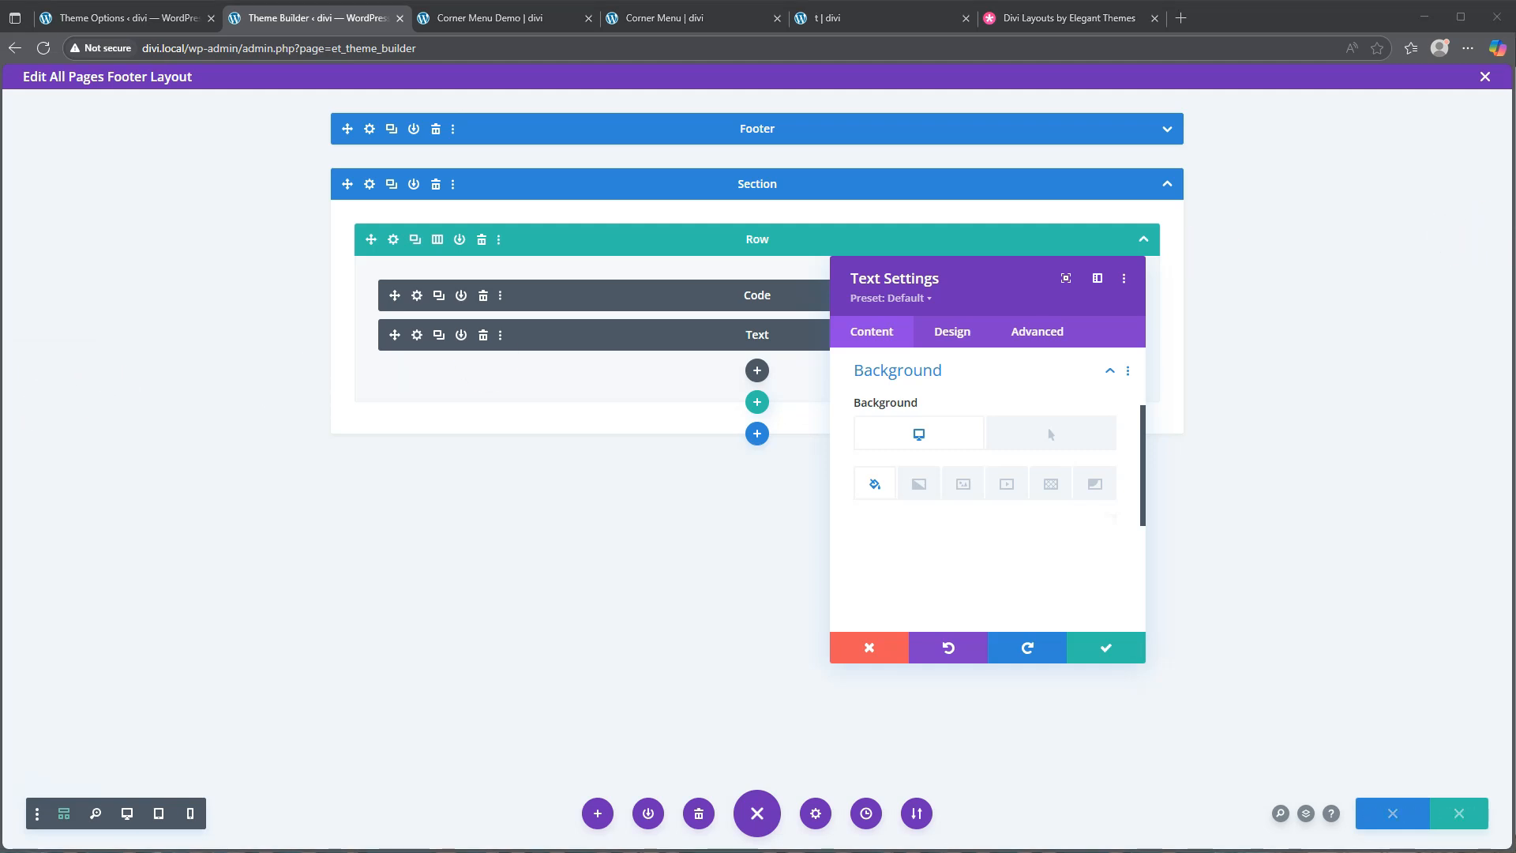
left_click(1039, 434)
left_click(981, 533)
left_click(904, 534)
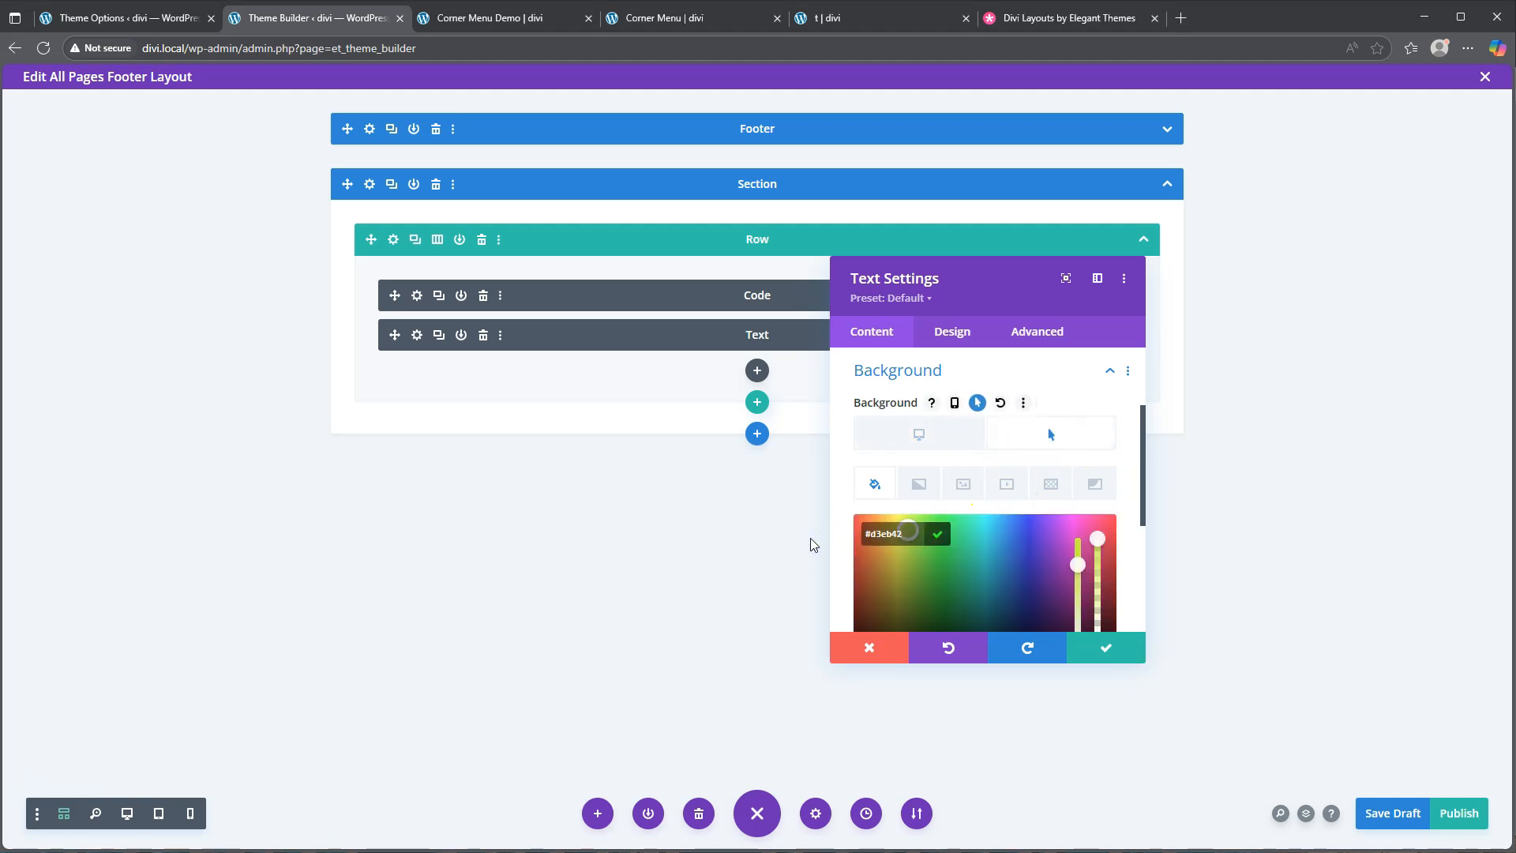
scroll(1001, 513, "down", 2)
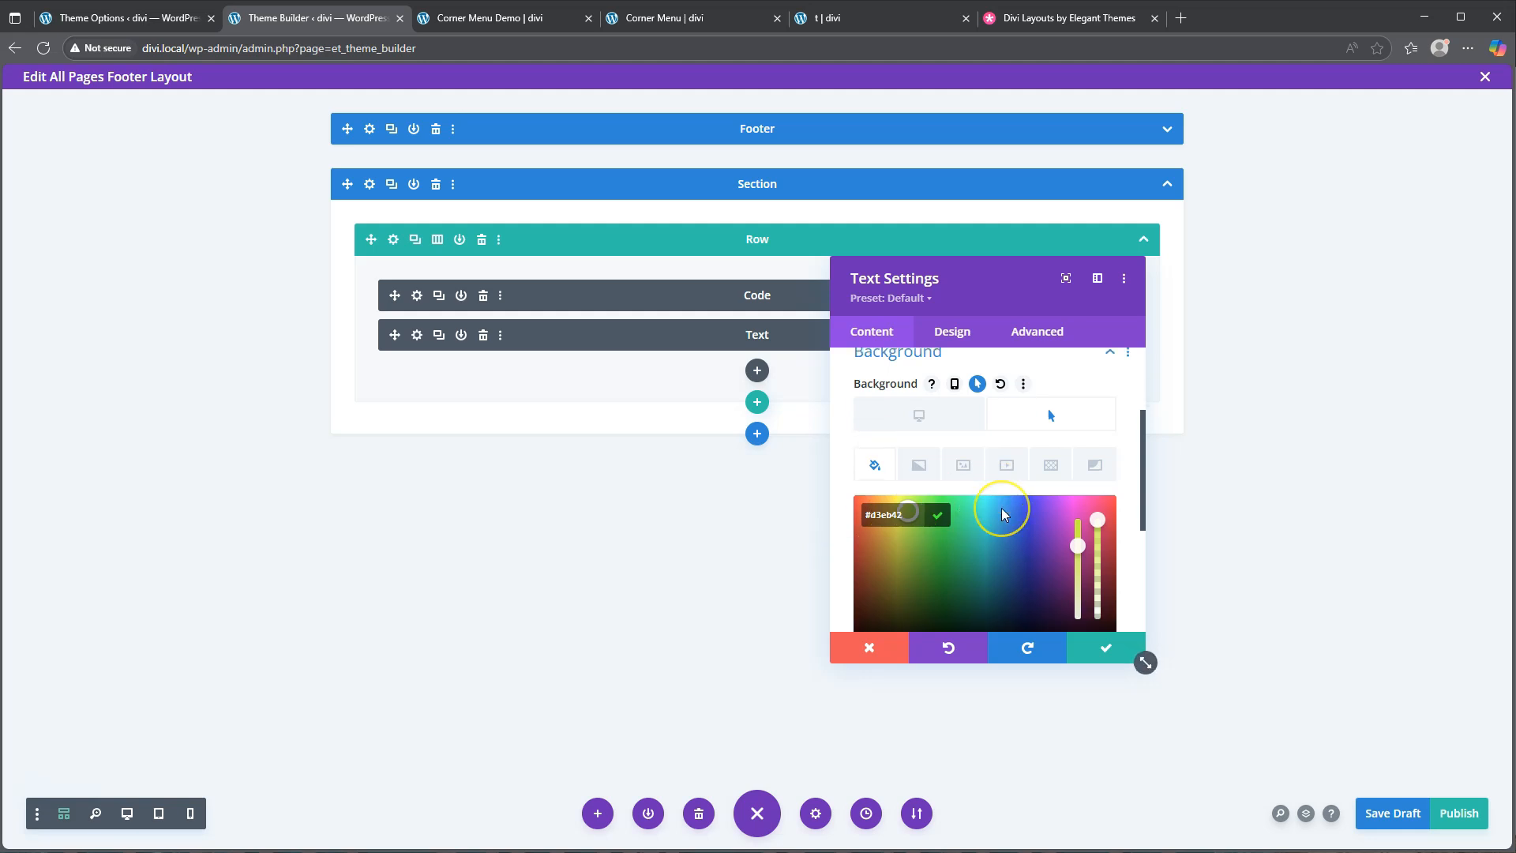
left_click(1104, 654)
left_click(952, 331)
Set the menu text font to Kumbh Sans with colour #1d1d1d
left_click(923, 416)
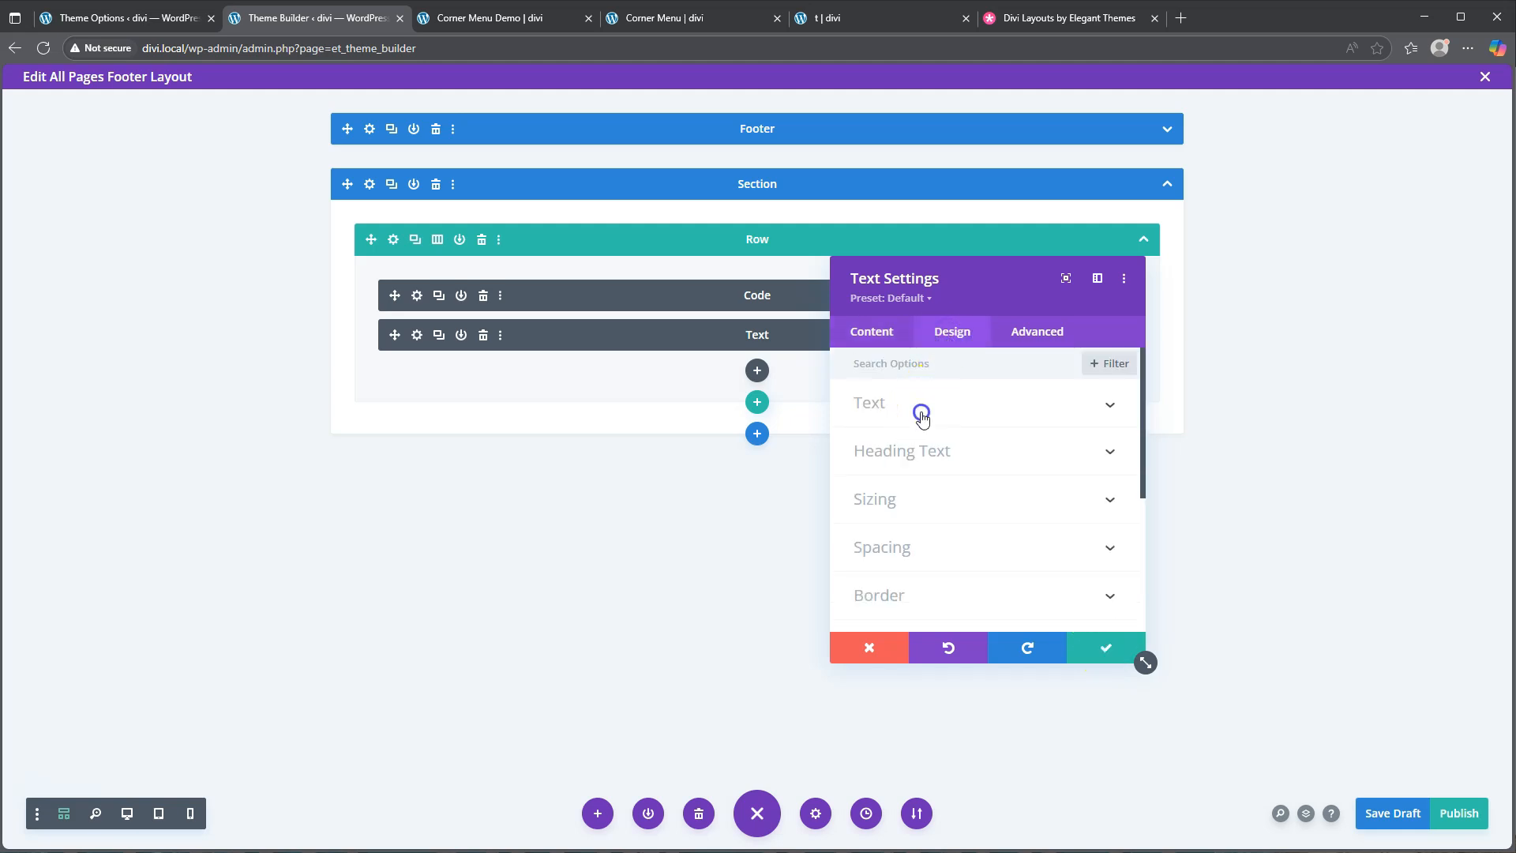
scroll(971, 505, "down", 1)
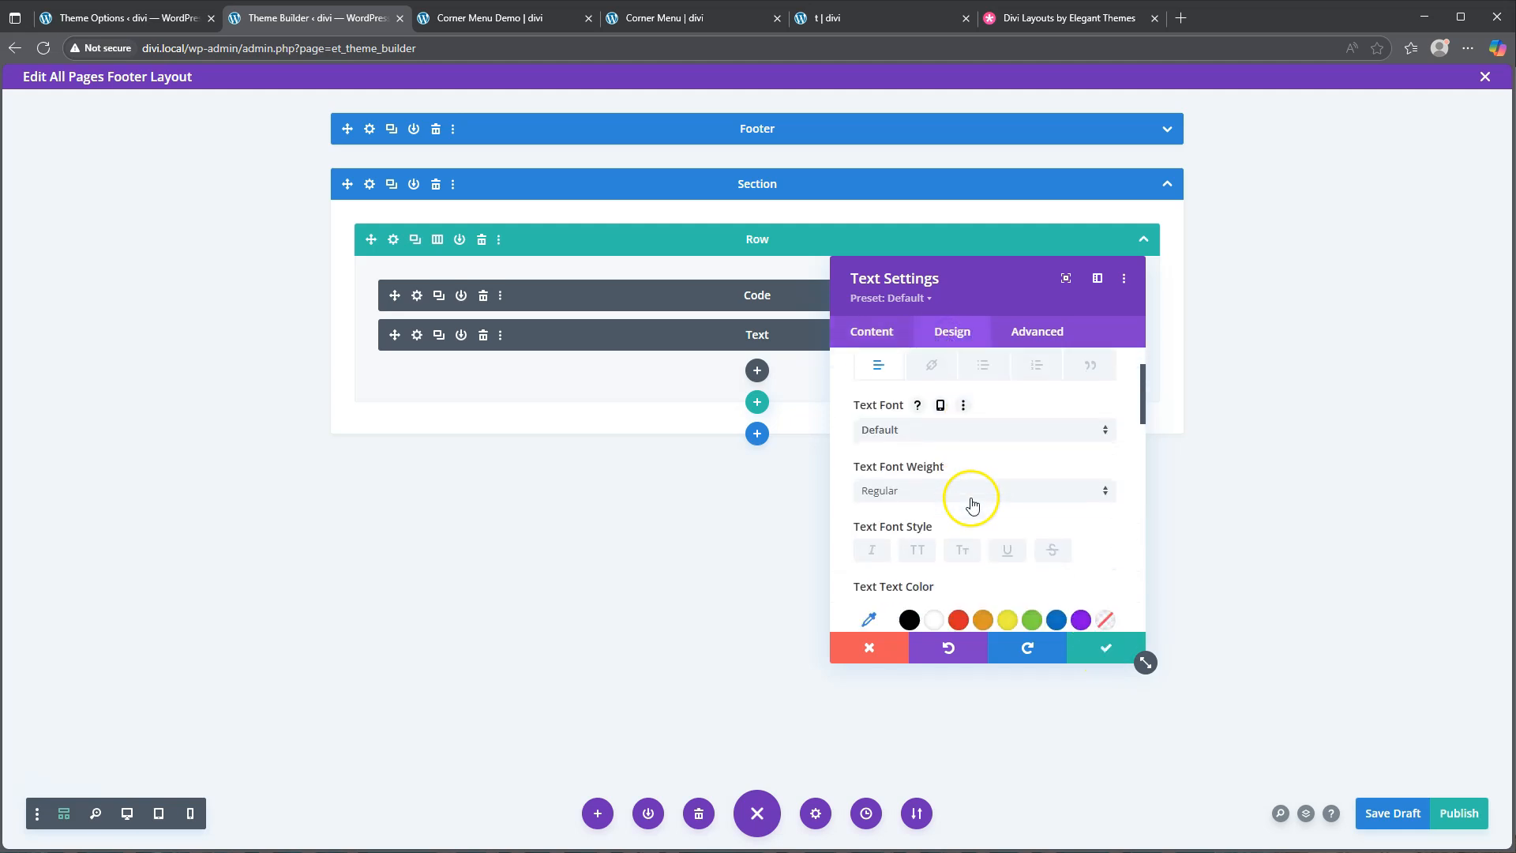
left_click(942, 433)
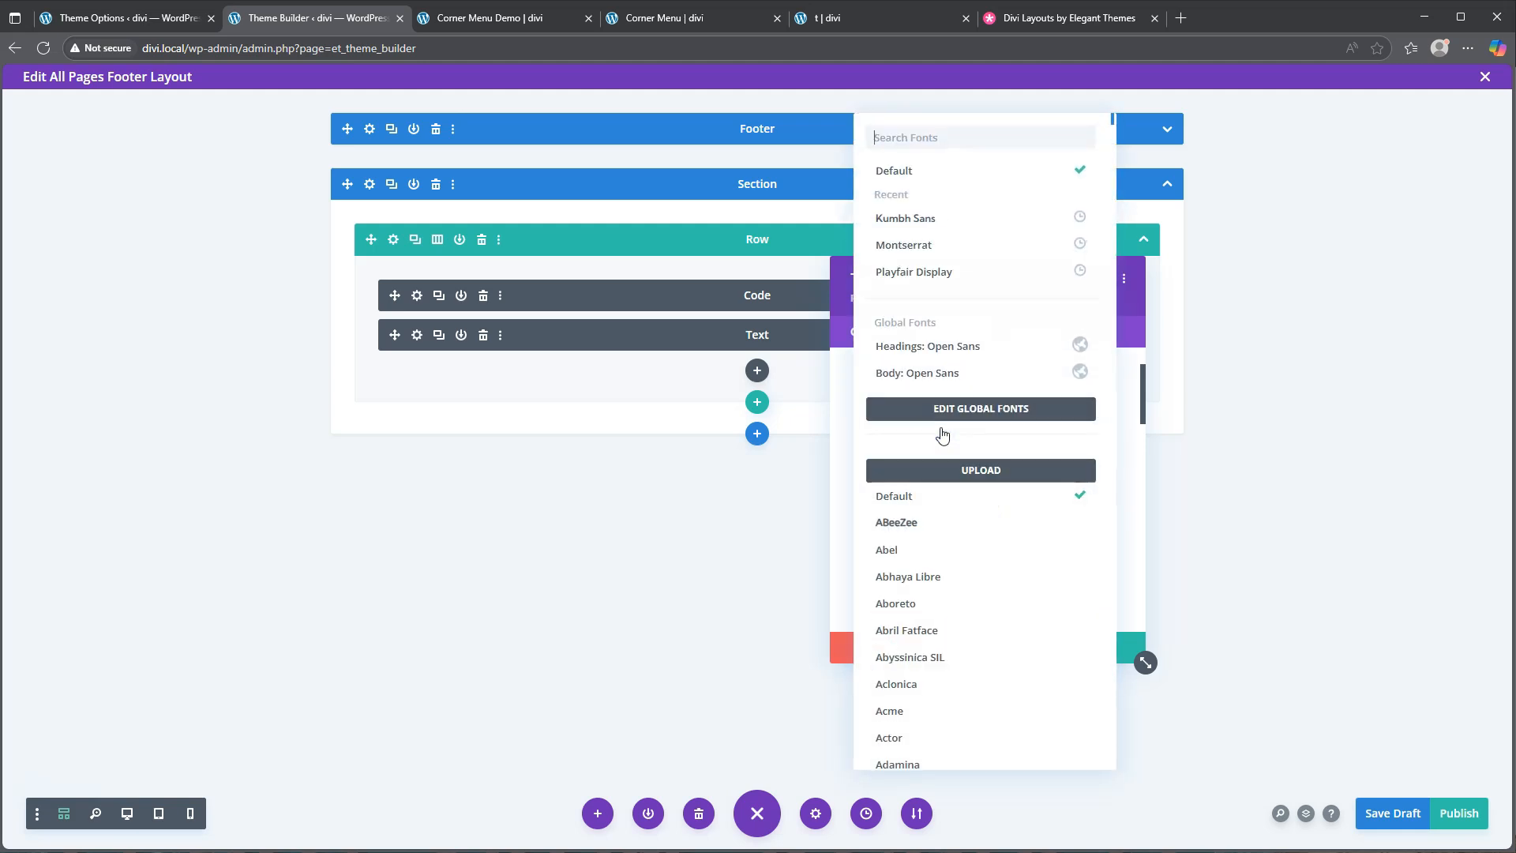
left_click(945, 221)
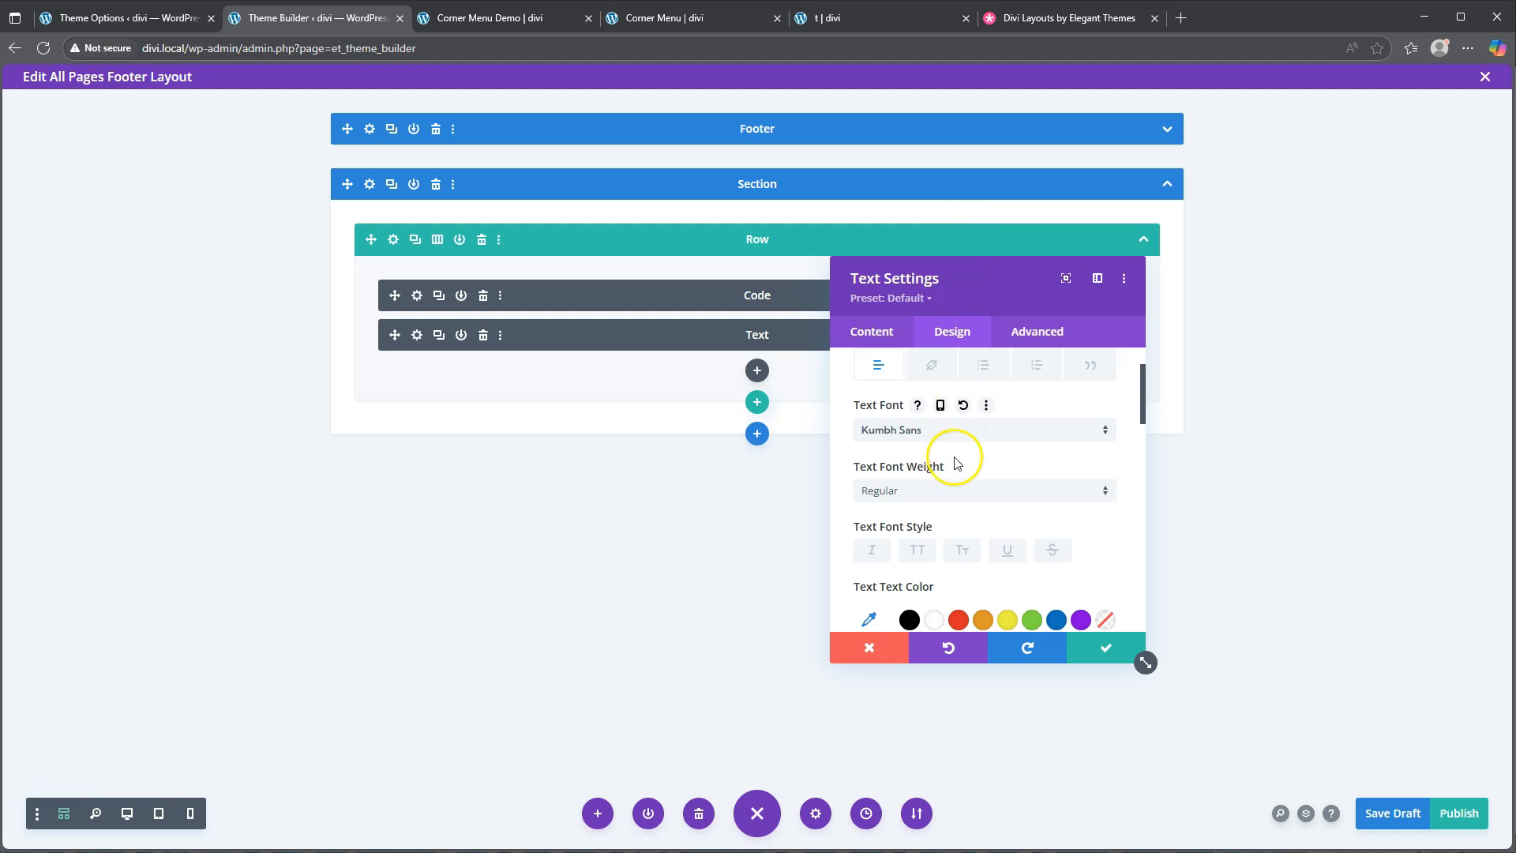
scroll(940, 498, "down", 1)
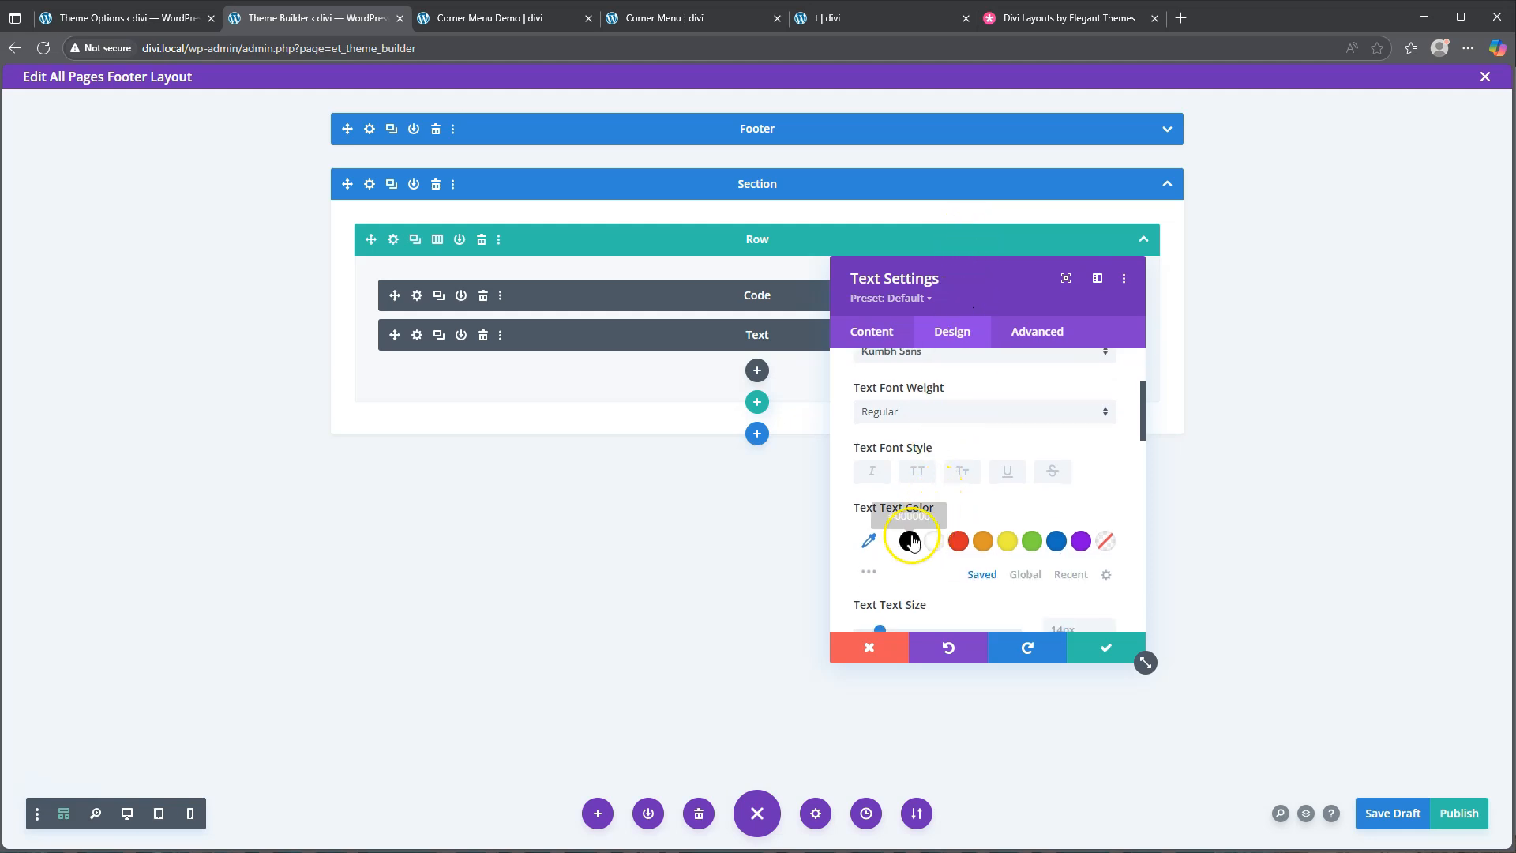
left_click(868, 541)
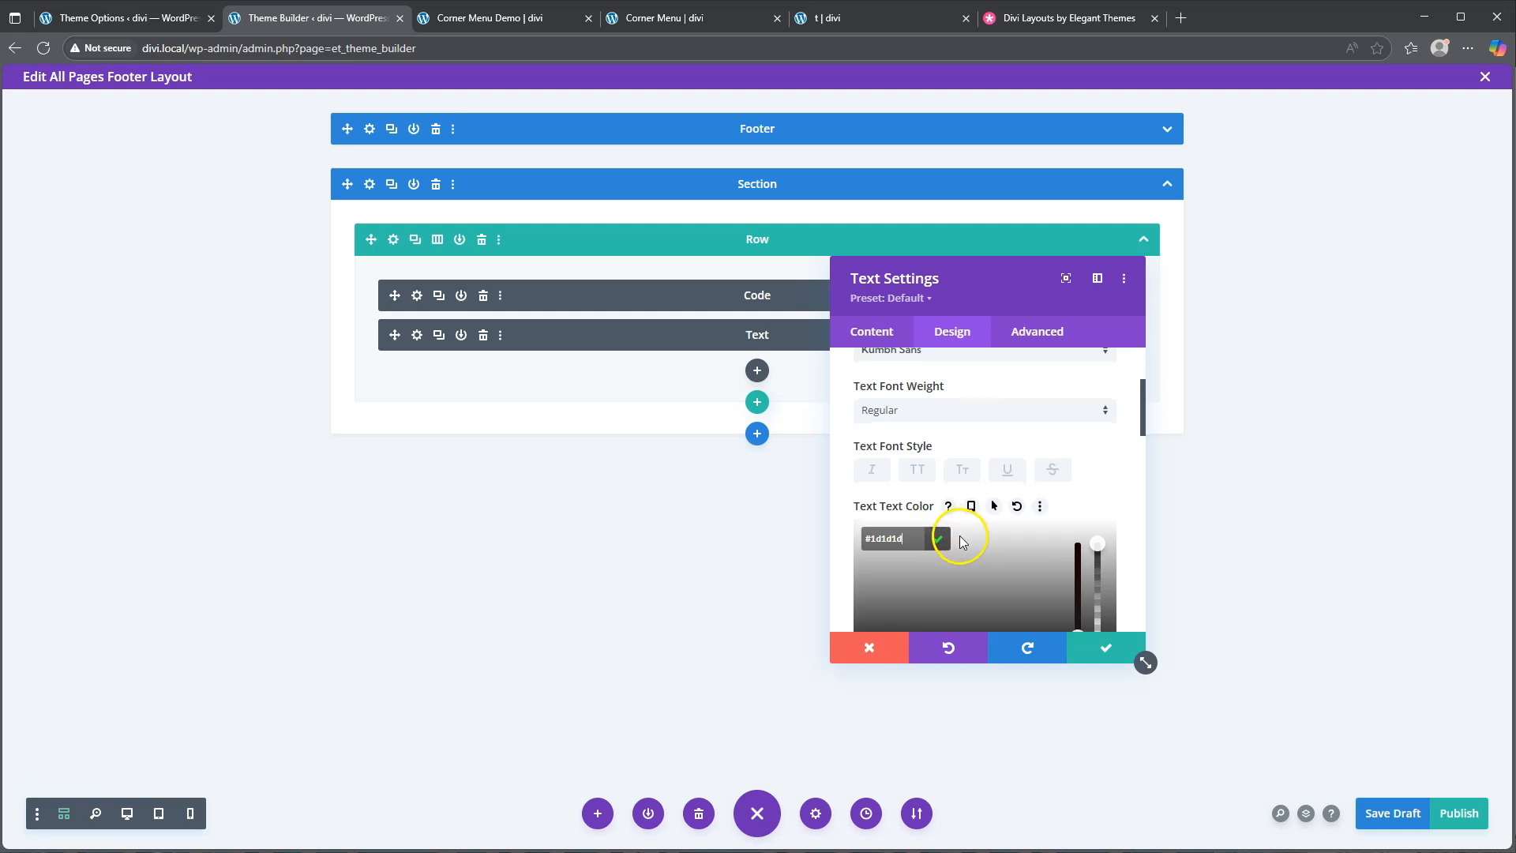
Set the menu text size to 3vh
scroll(959, 535, "down", 2)
scroll(1072, 485, "down", 1)
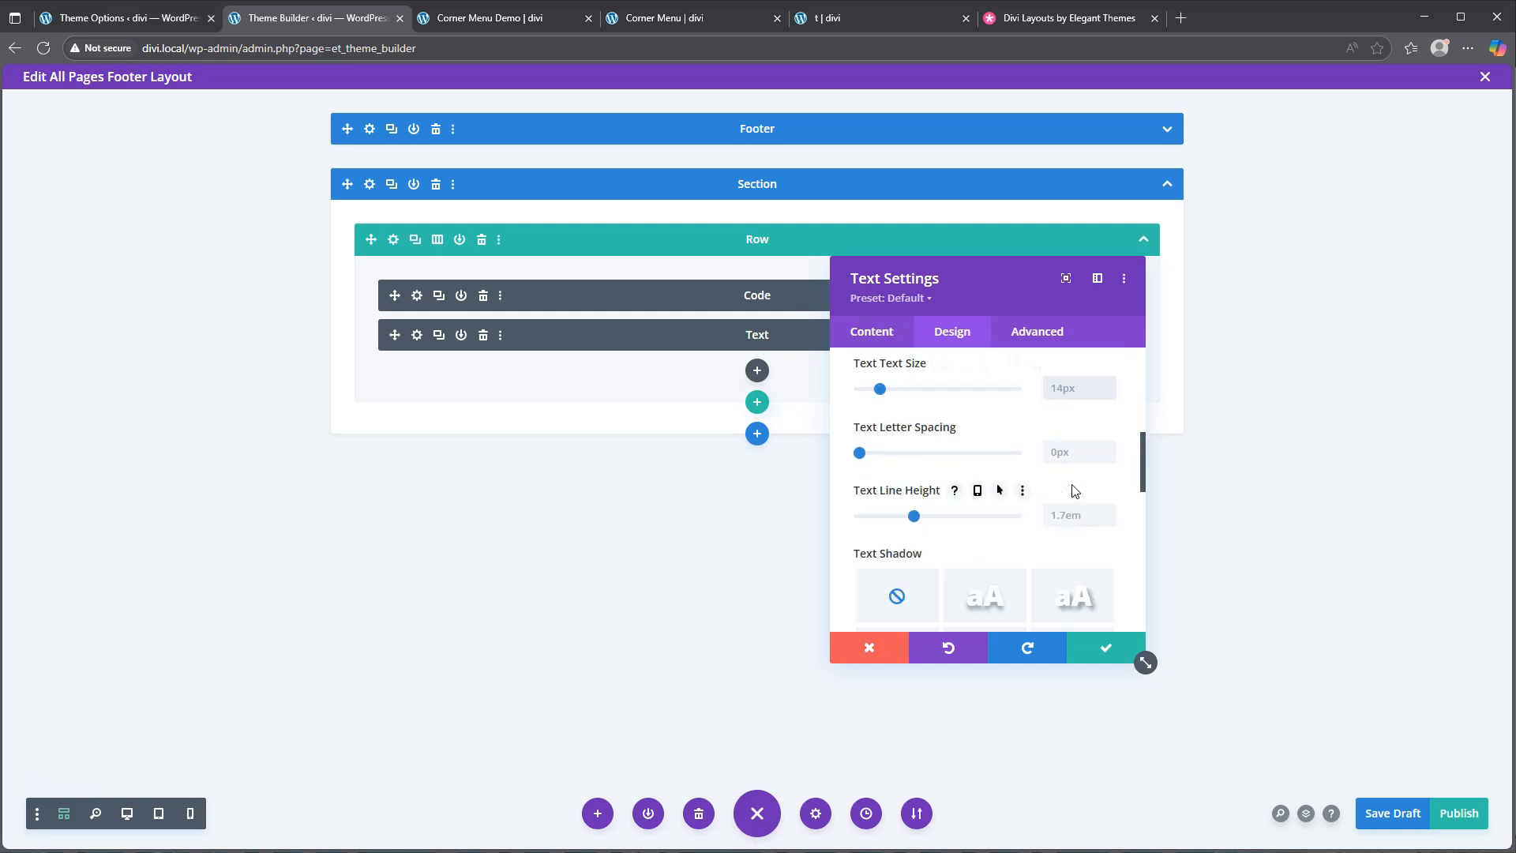
left_click(1043, 389)
type("3px")
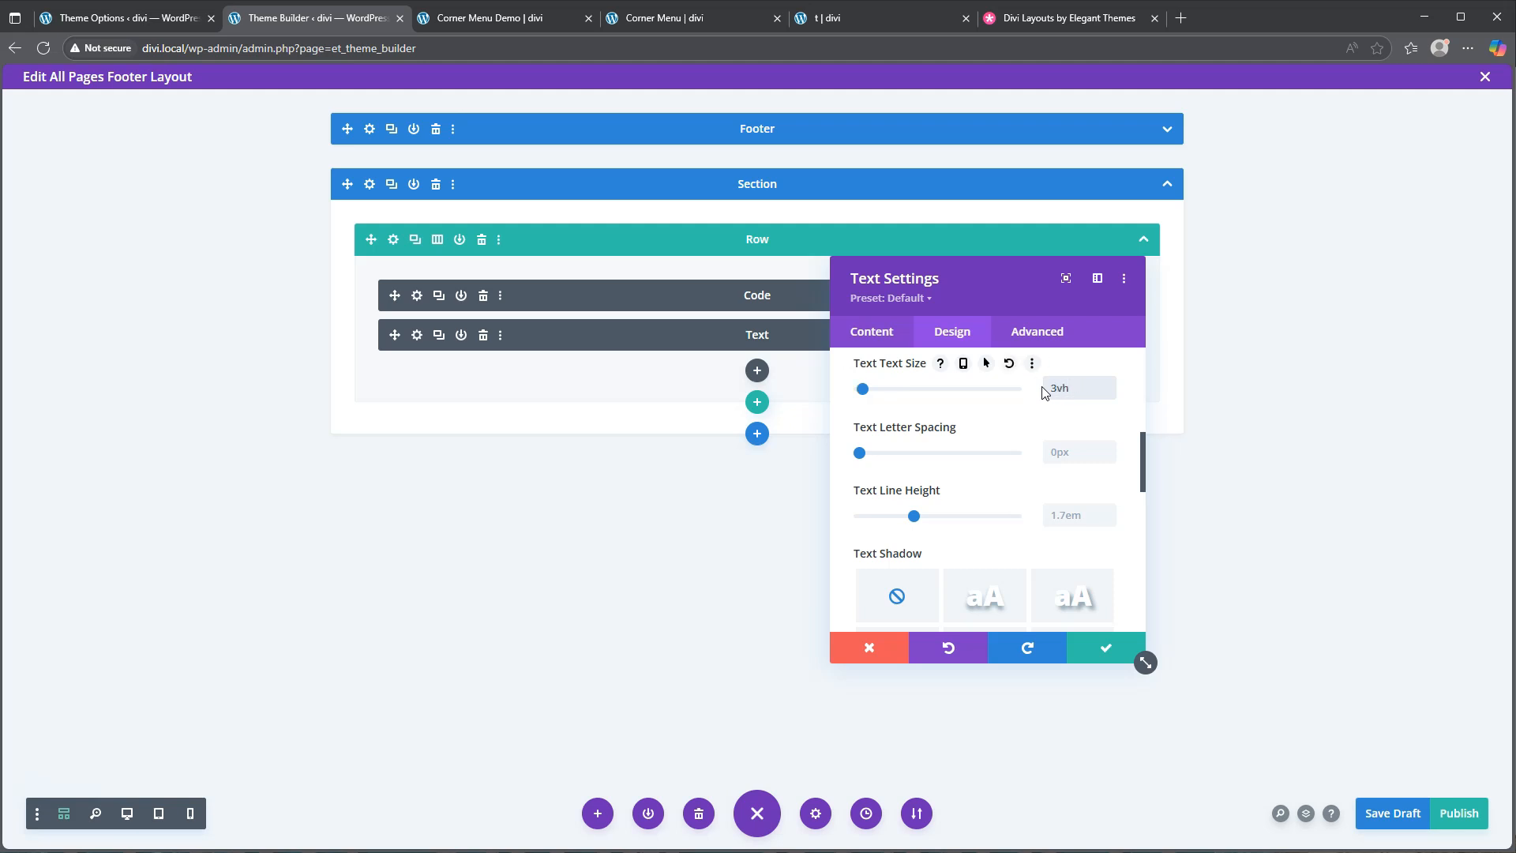
Give the menu text a fully transparent rgba(255,255,255,0) hover colour
scroll(1010, 410, "up", 2)
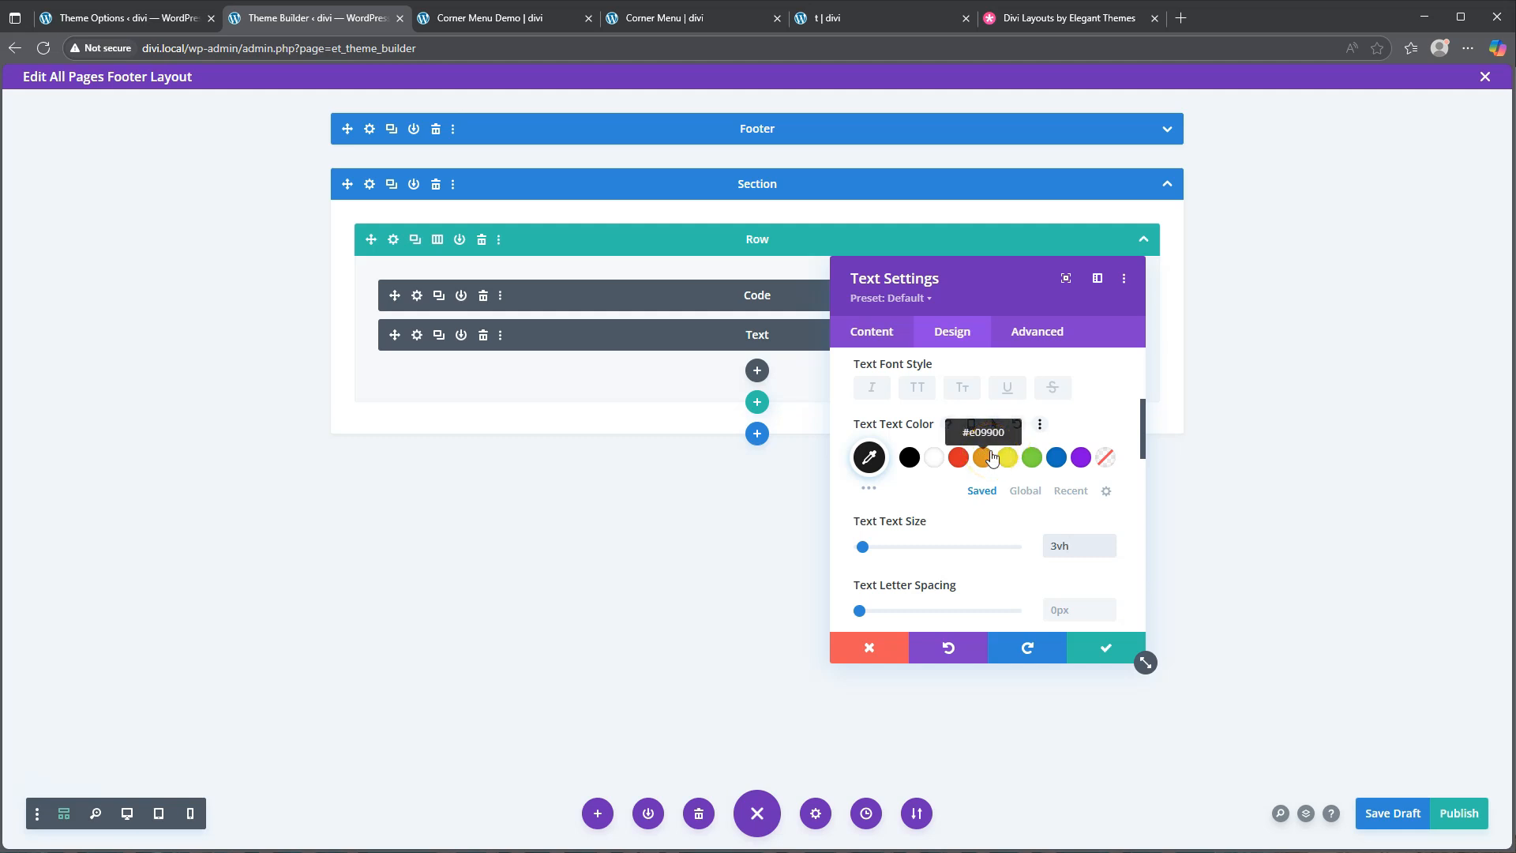
scroll(992, 458, "up", 2)
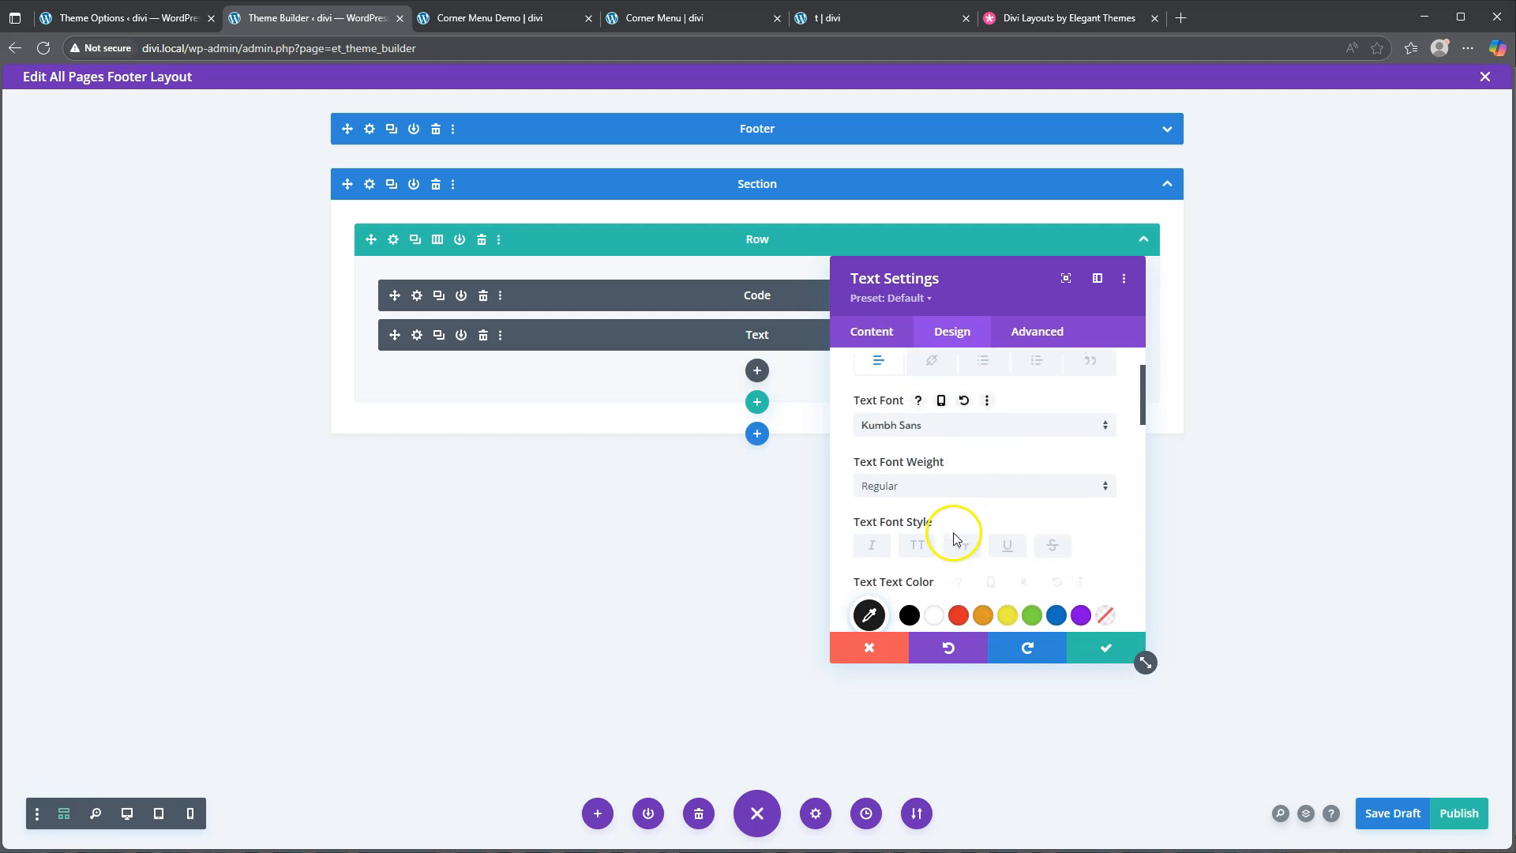
scroll(960, 528, "down", 1)
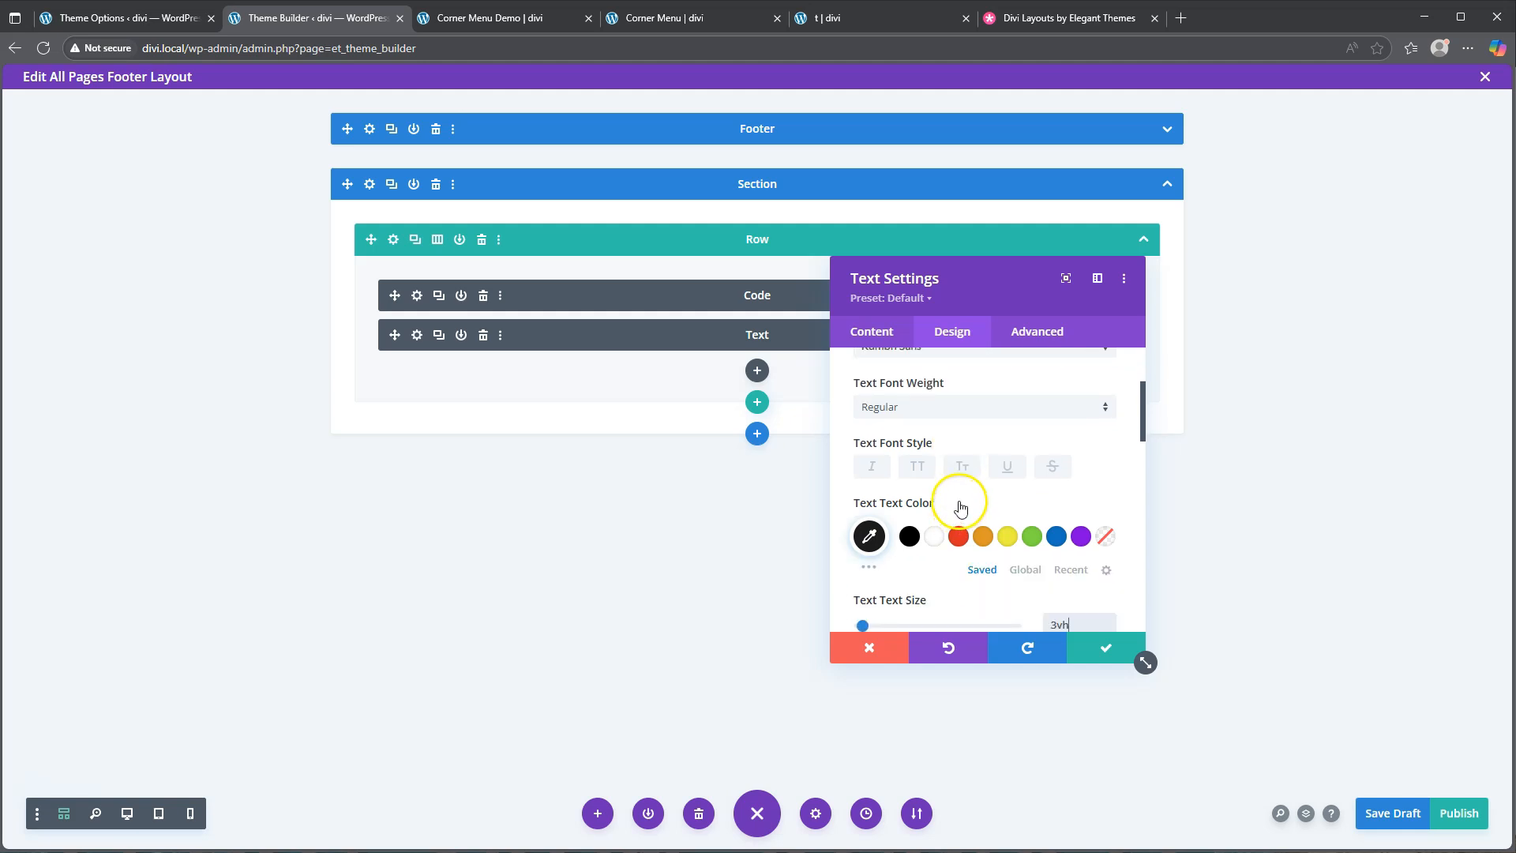
left_click(995, 504)
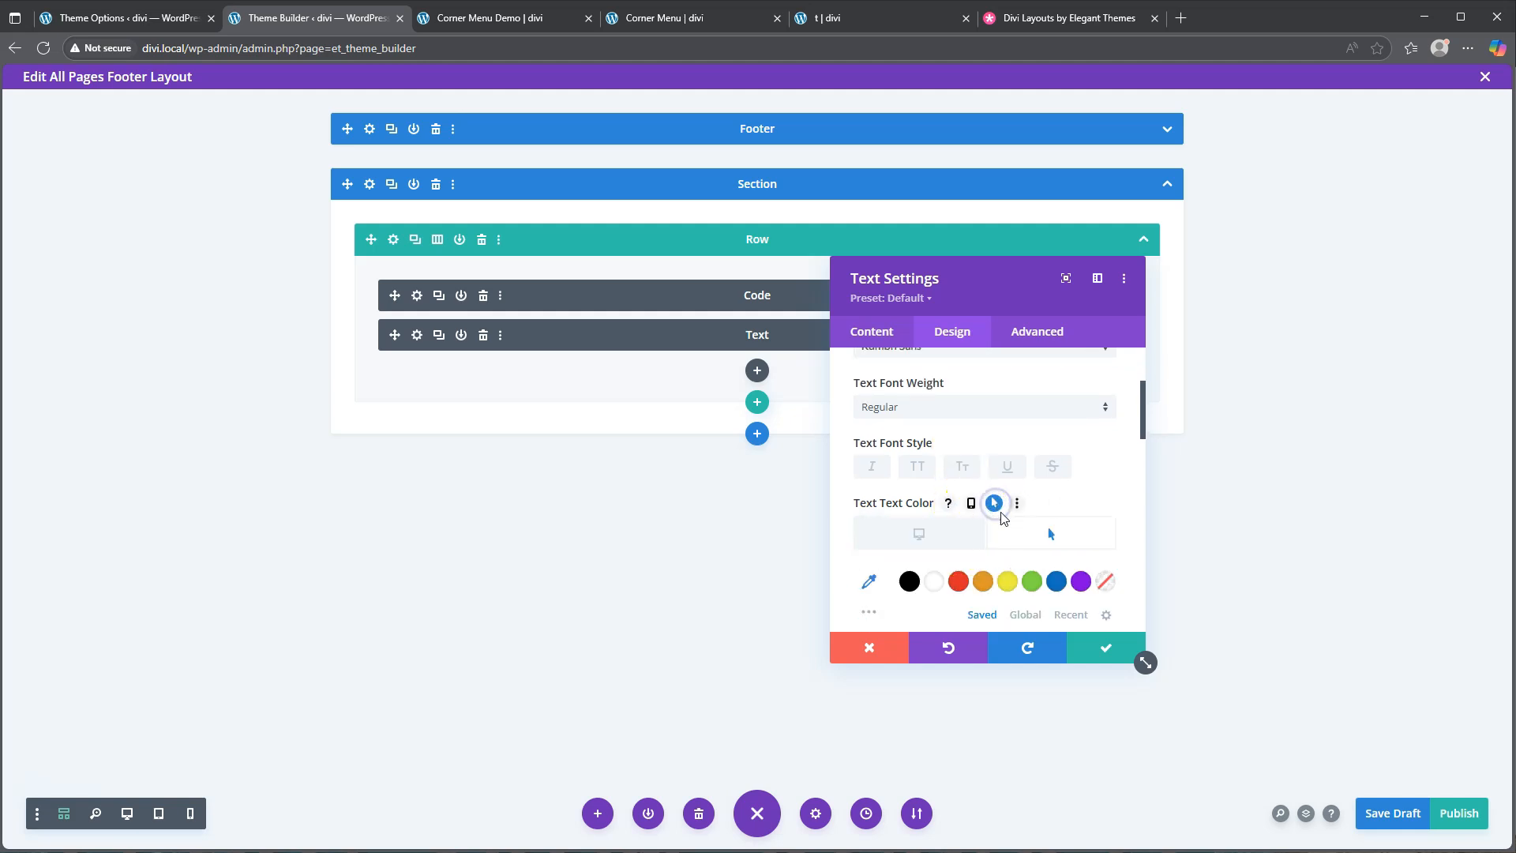
scroll(996, 524, "down", 2)
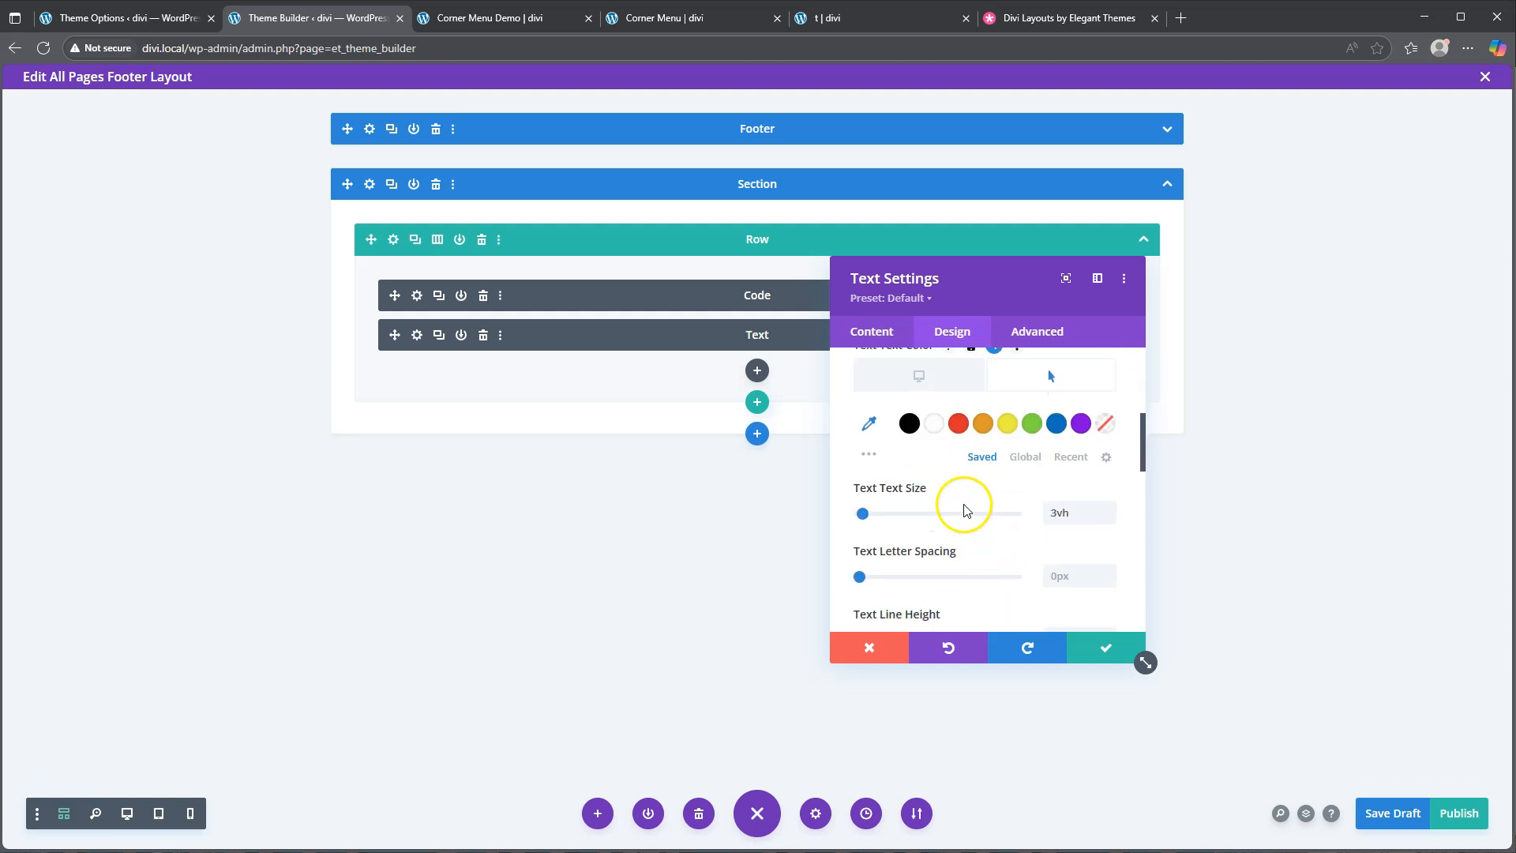
left_click(868, 424)
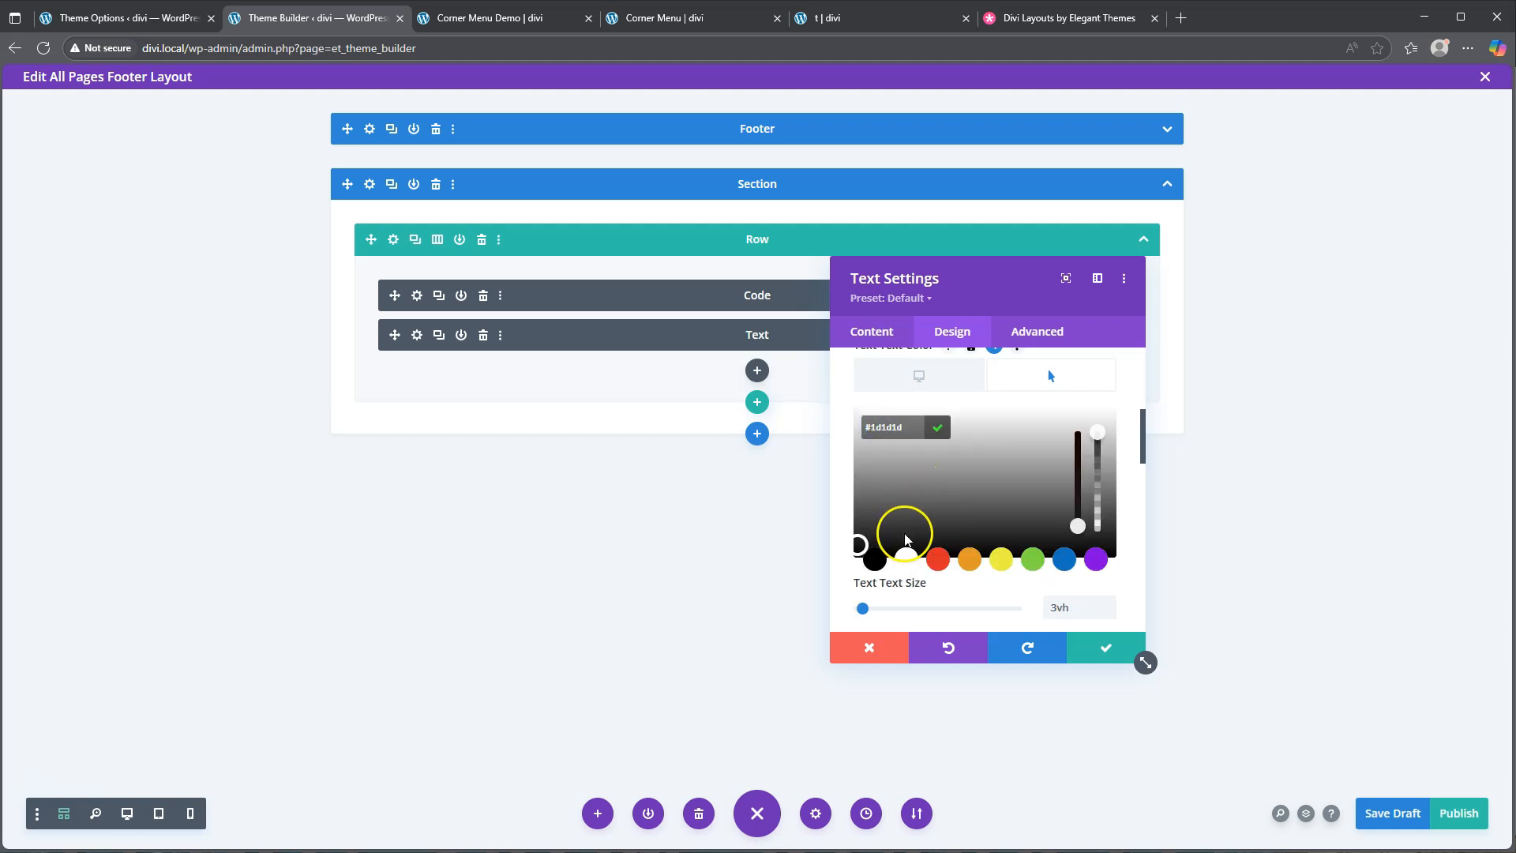
left_click(906, 557)
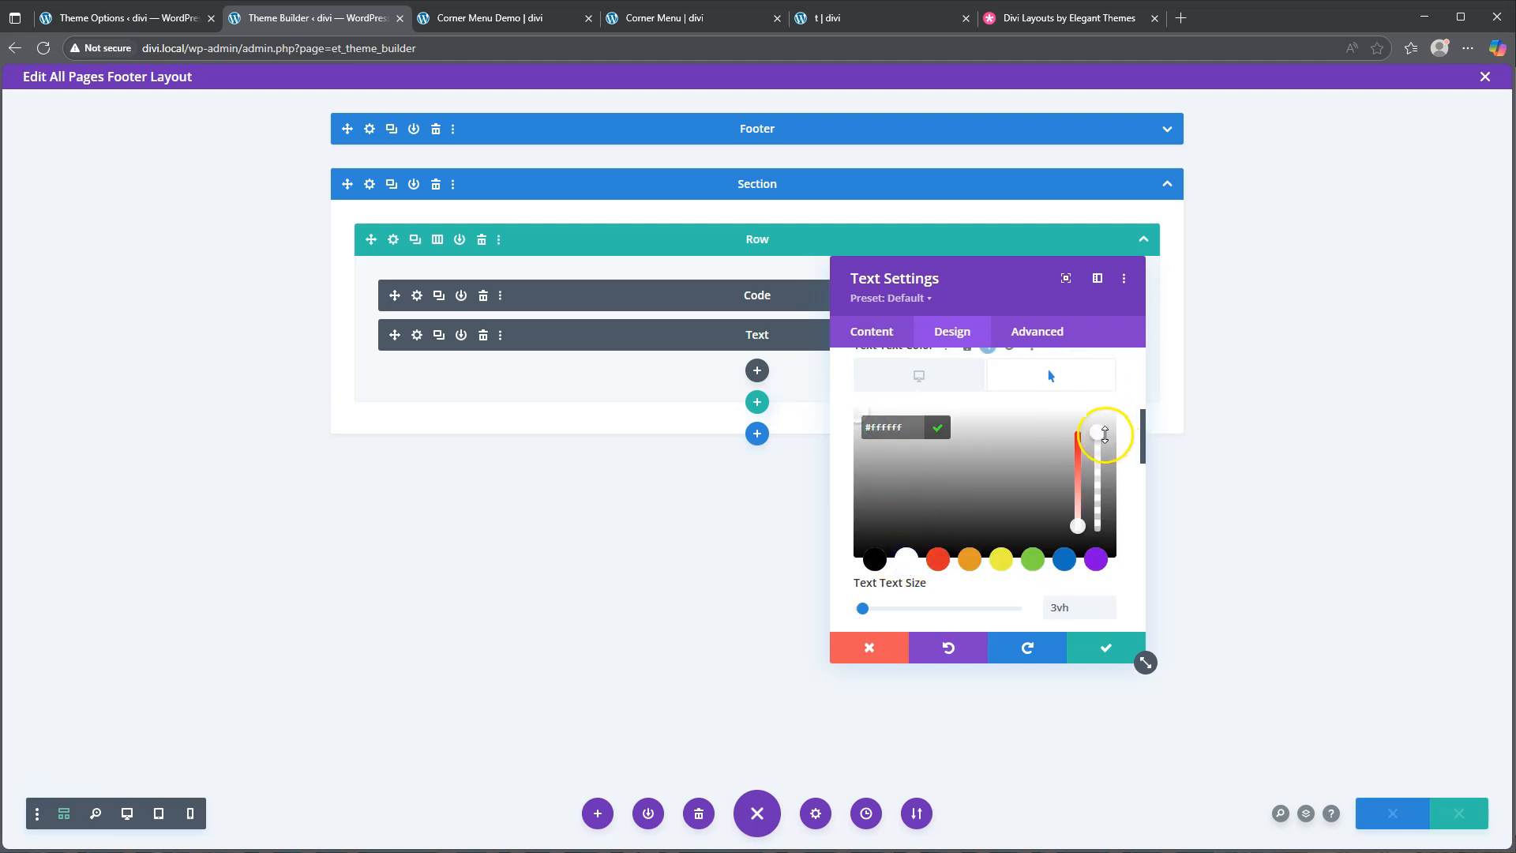
left_click_drag(1104, 433, 1097, 526)
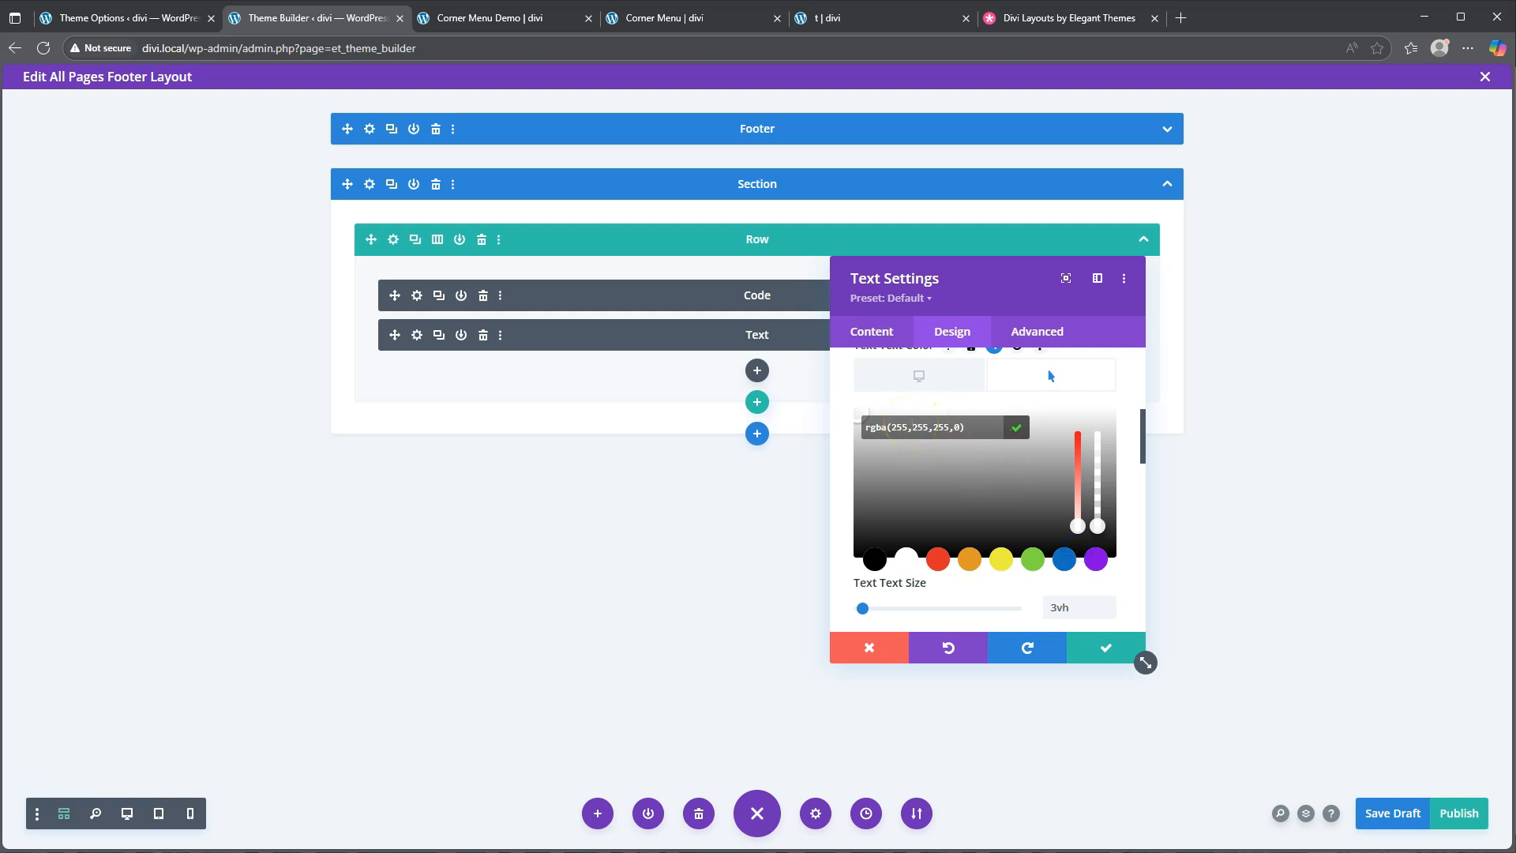
scroll(900, 525, "down", 2)
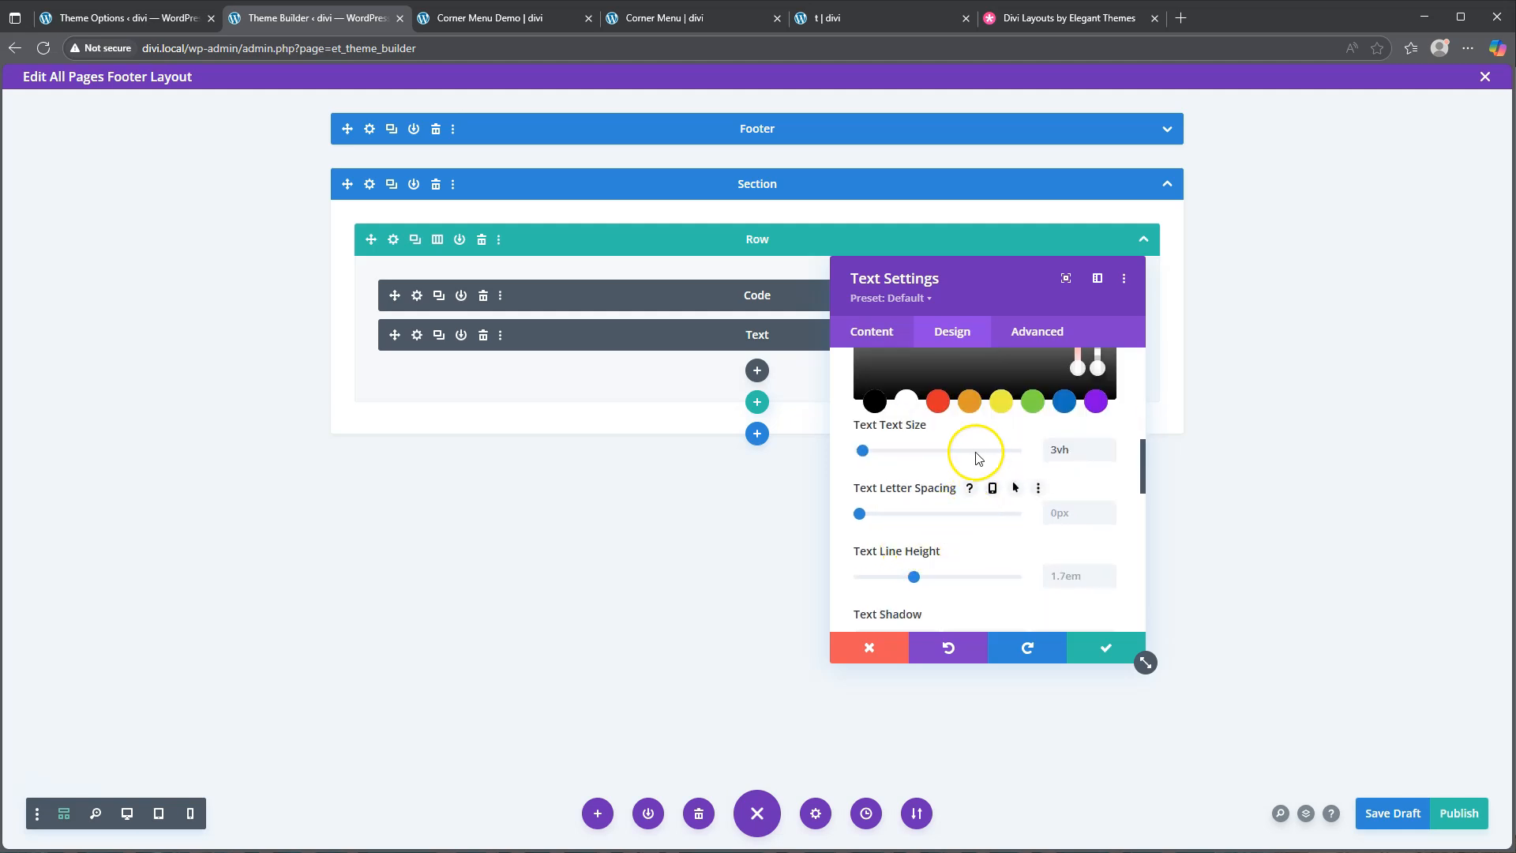
scroll(981, 426, "down", 1)
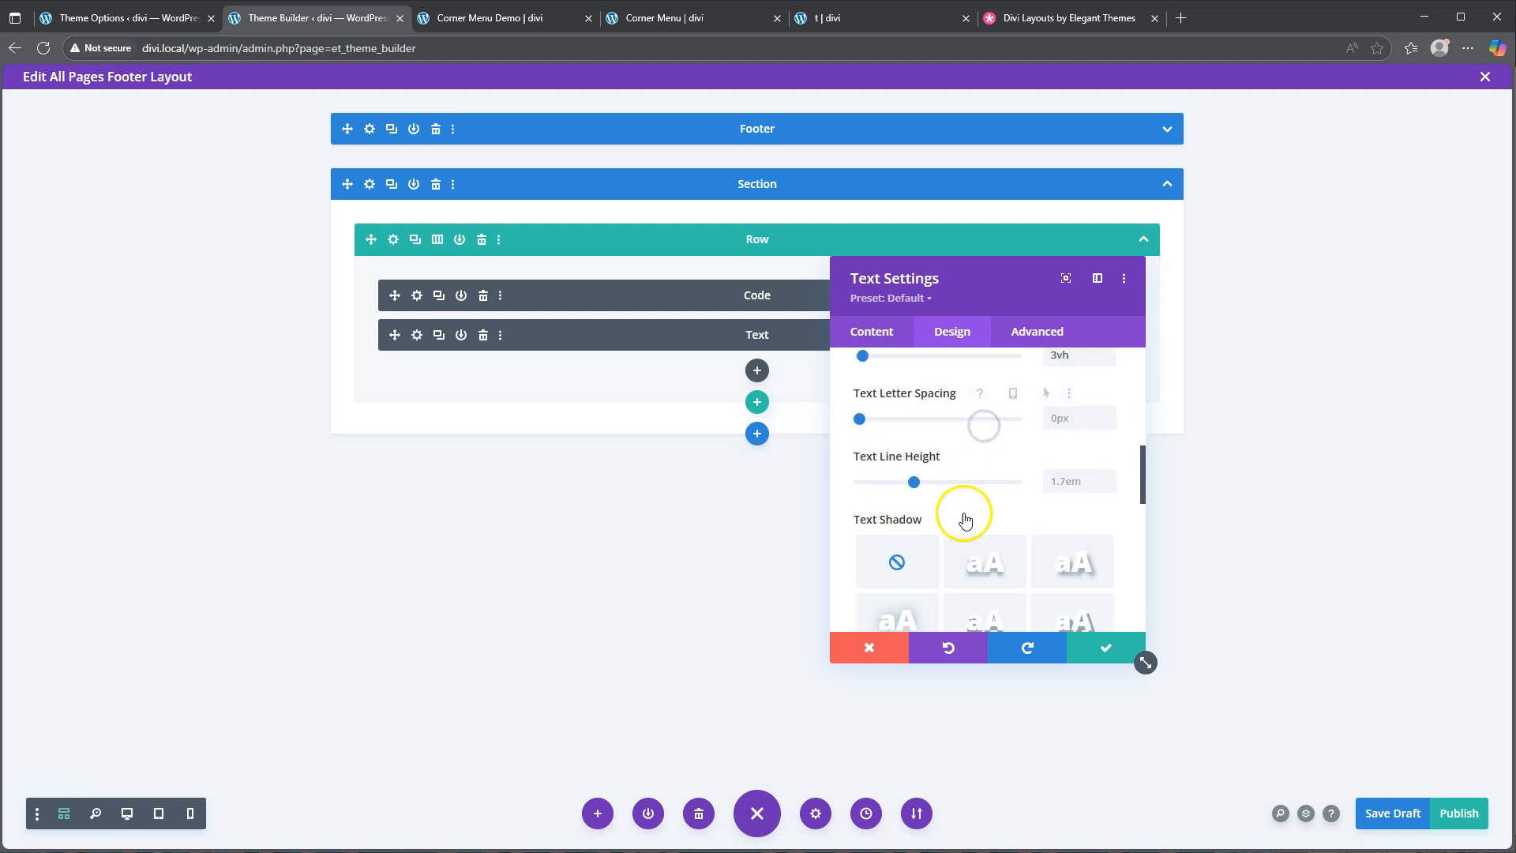
scroll(964, 509, "up", 2)
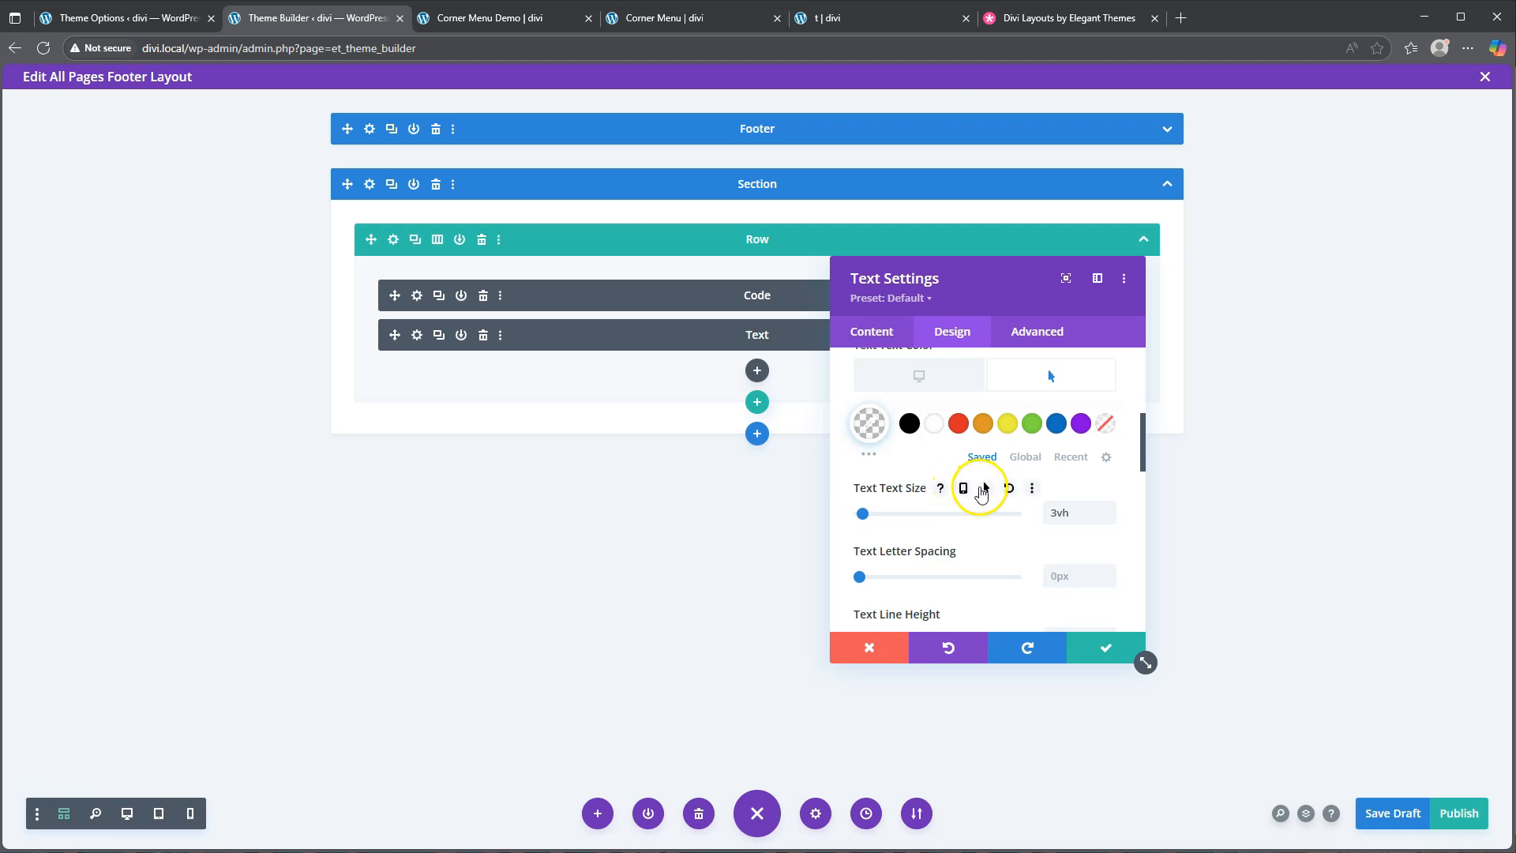
Shrink the menu text to 0vh on hover and bring up the Link text styling
left_click(984, 489)
left_click(1063, 564)
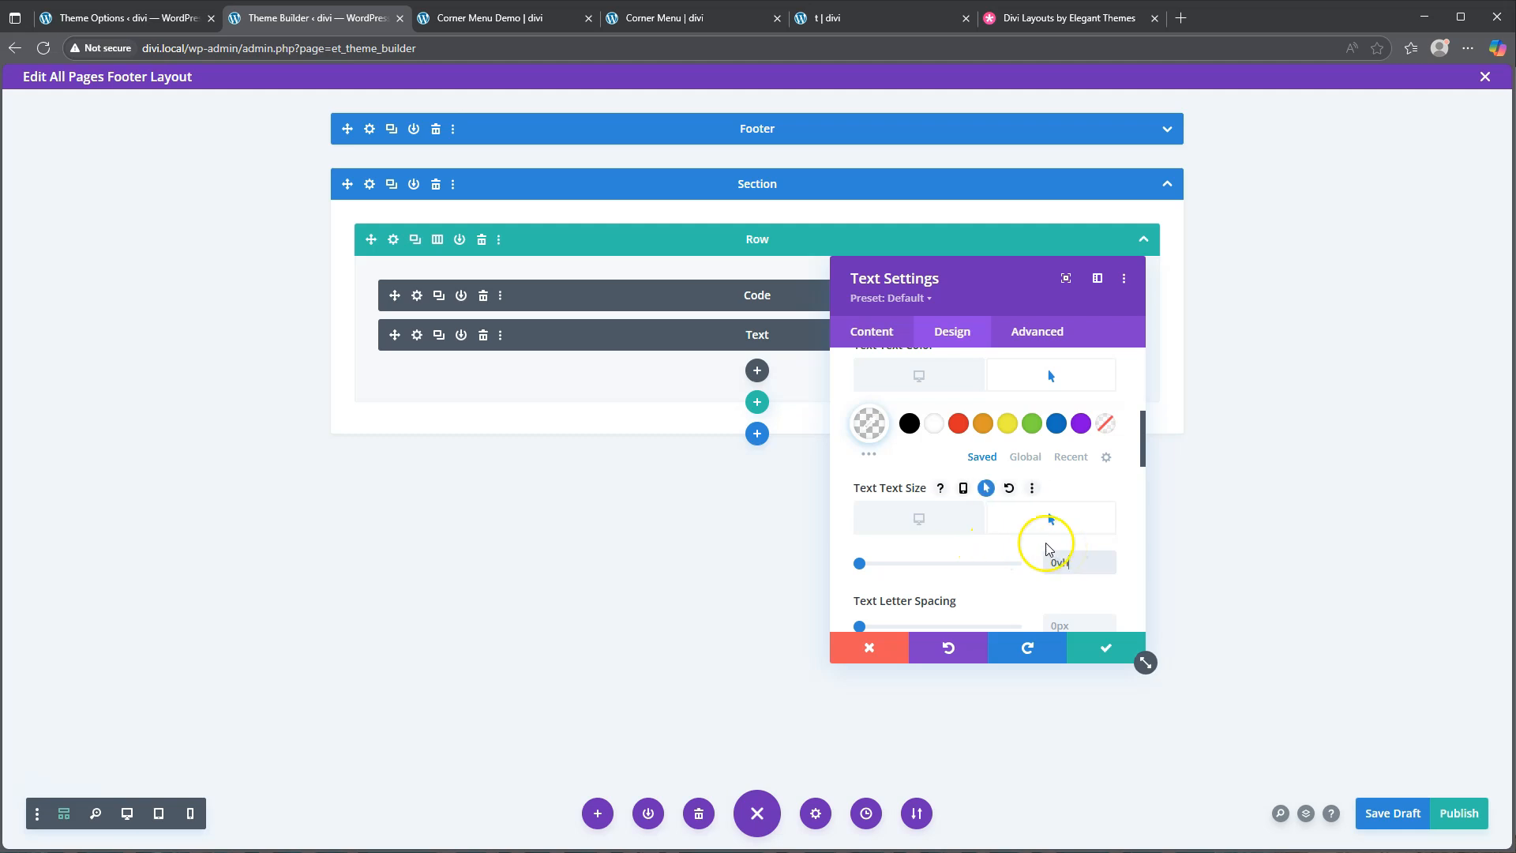
scroll(950, 483, "up", 5)
left_click(932, 447)
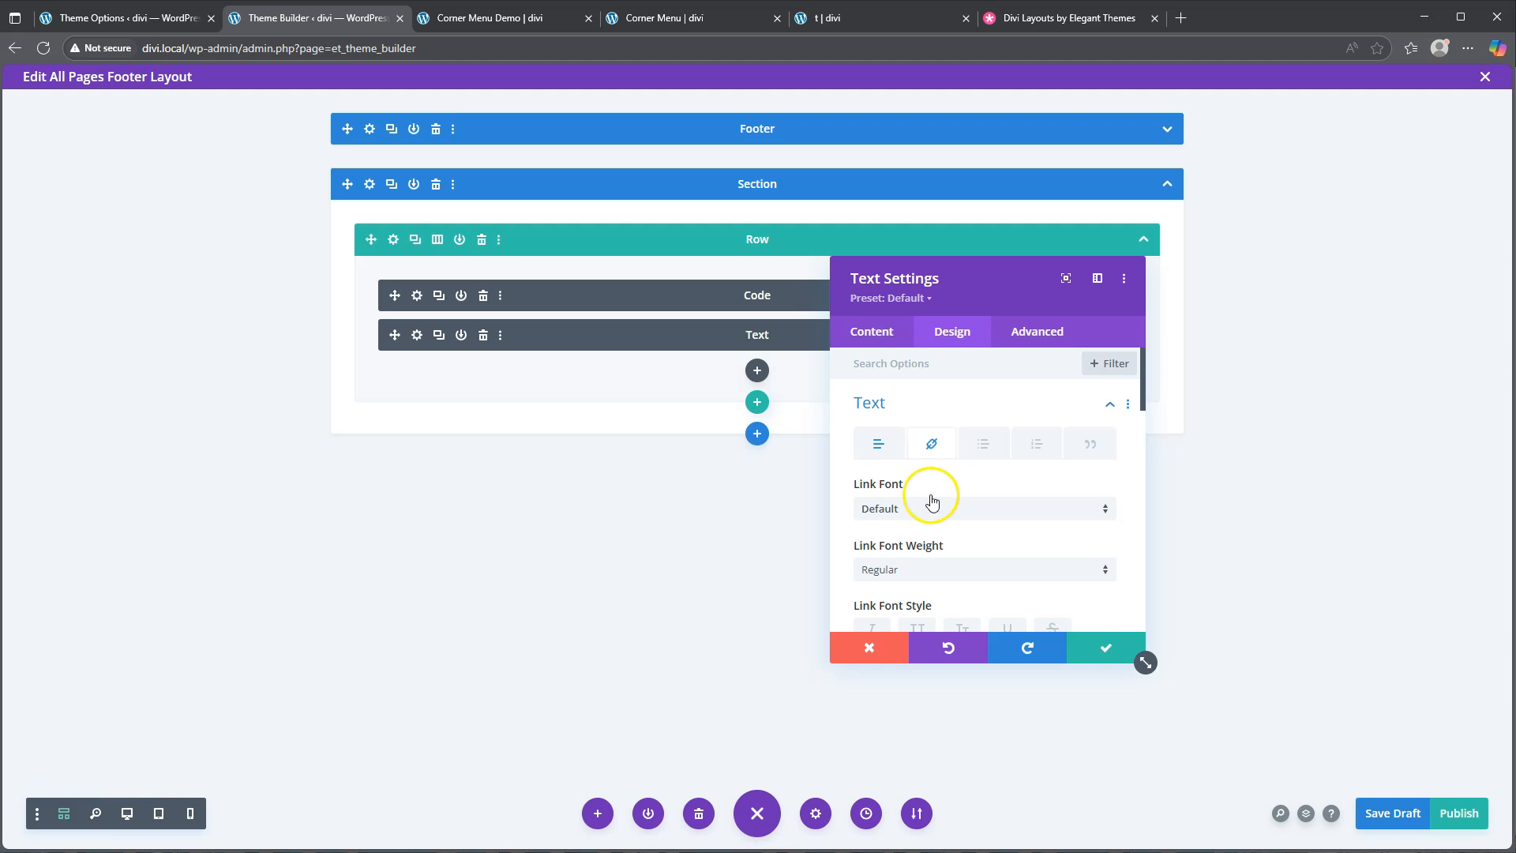
Make the link text colour white
scroll(936, 505, "down", 3)
left_click(935, 529)
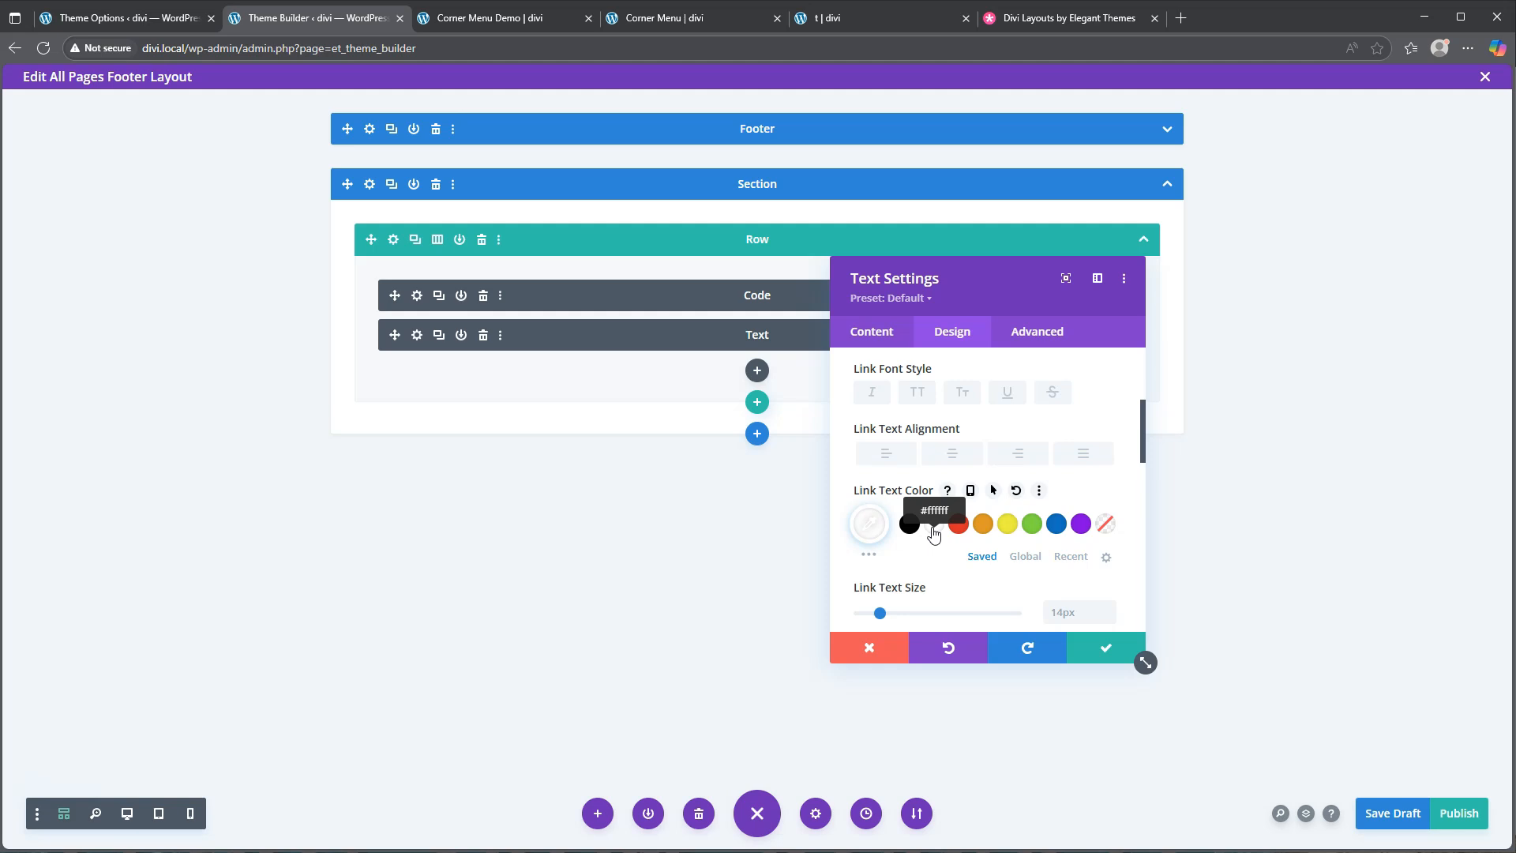
left_click(934, 530)
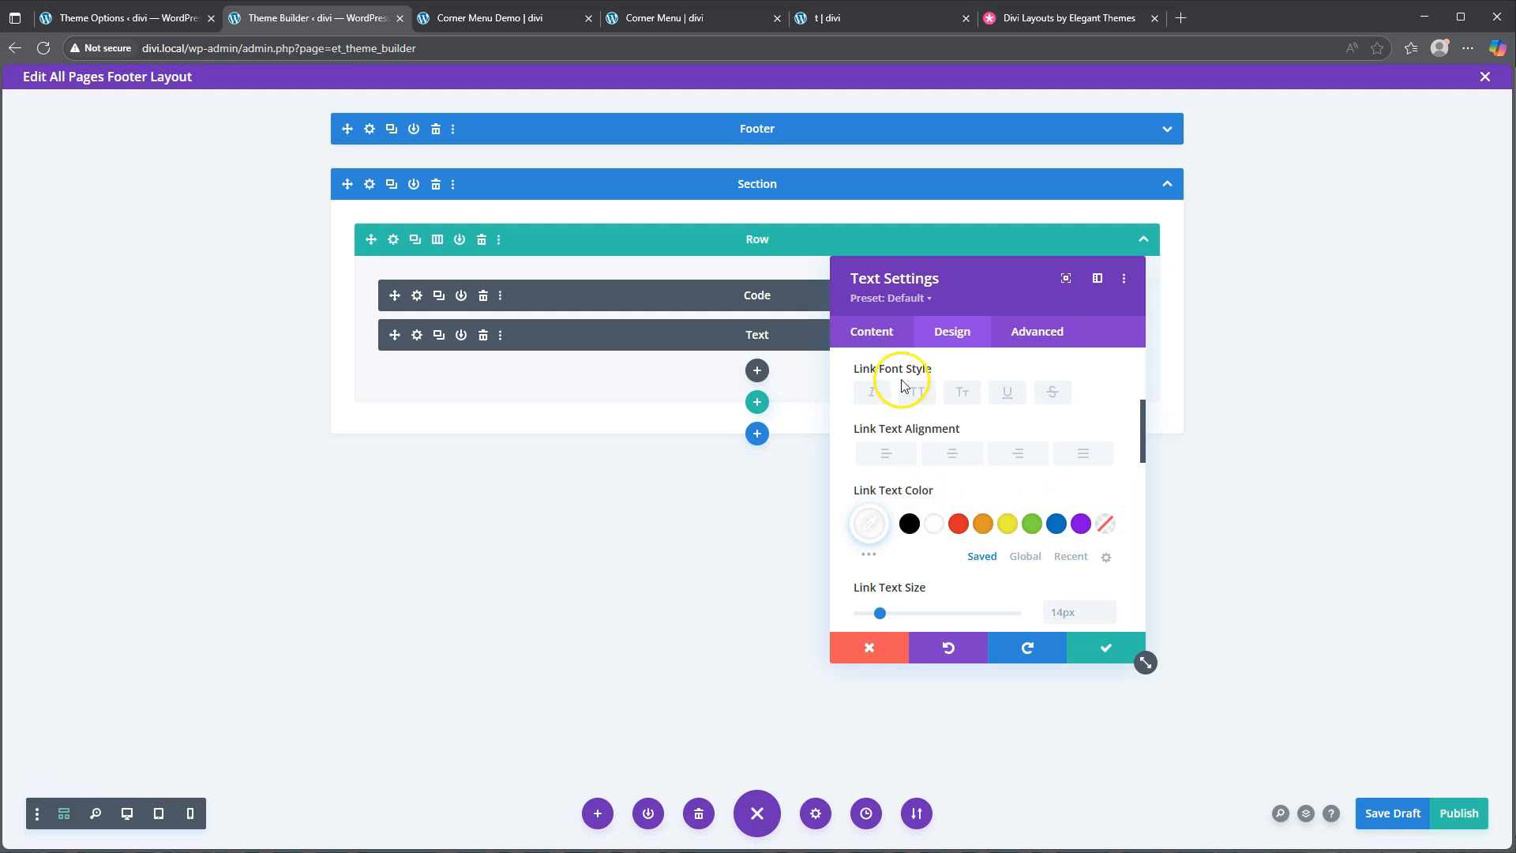
left_click(892, 348)
scroll(962, 447, "up", 2)
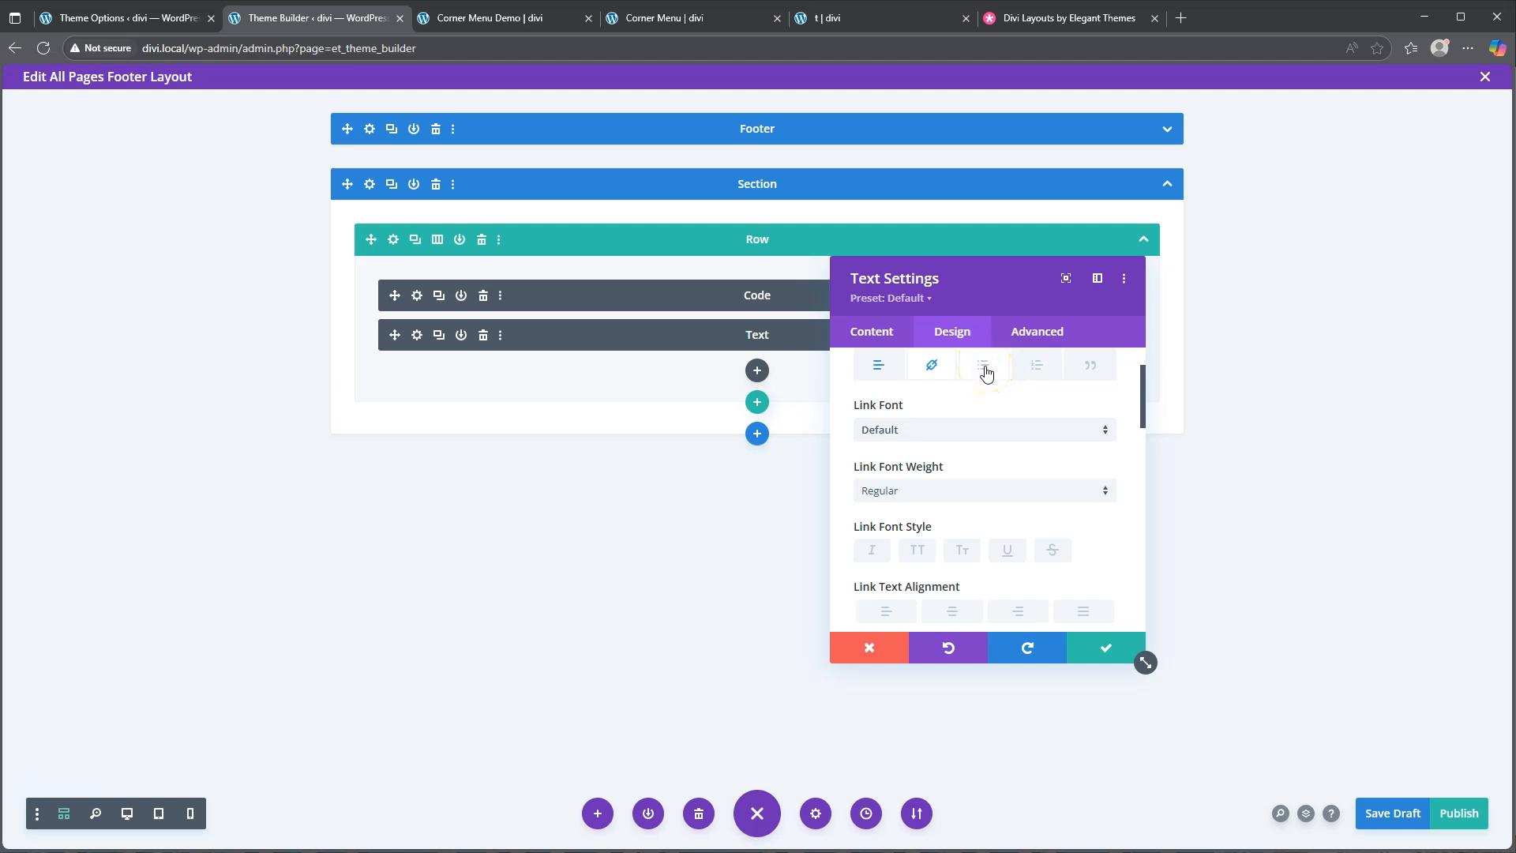
Preview the corner menu expanding on the live Corner Menu page, then return to the footer editor
left_click(694, 18)
left_click(33, 713)
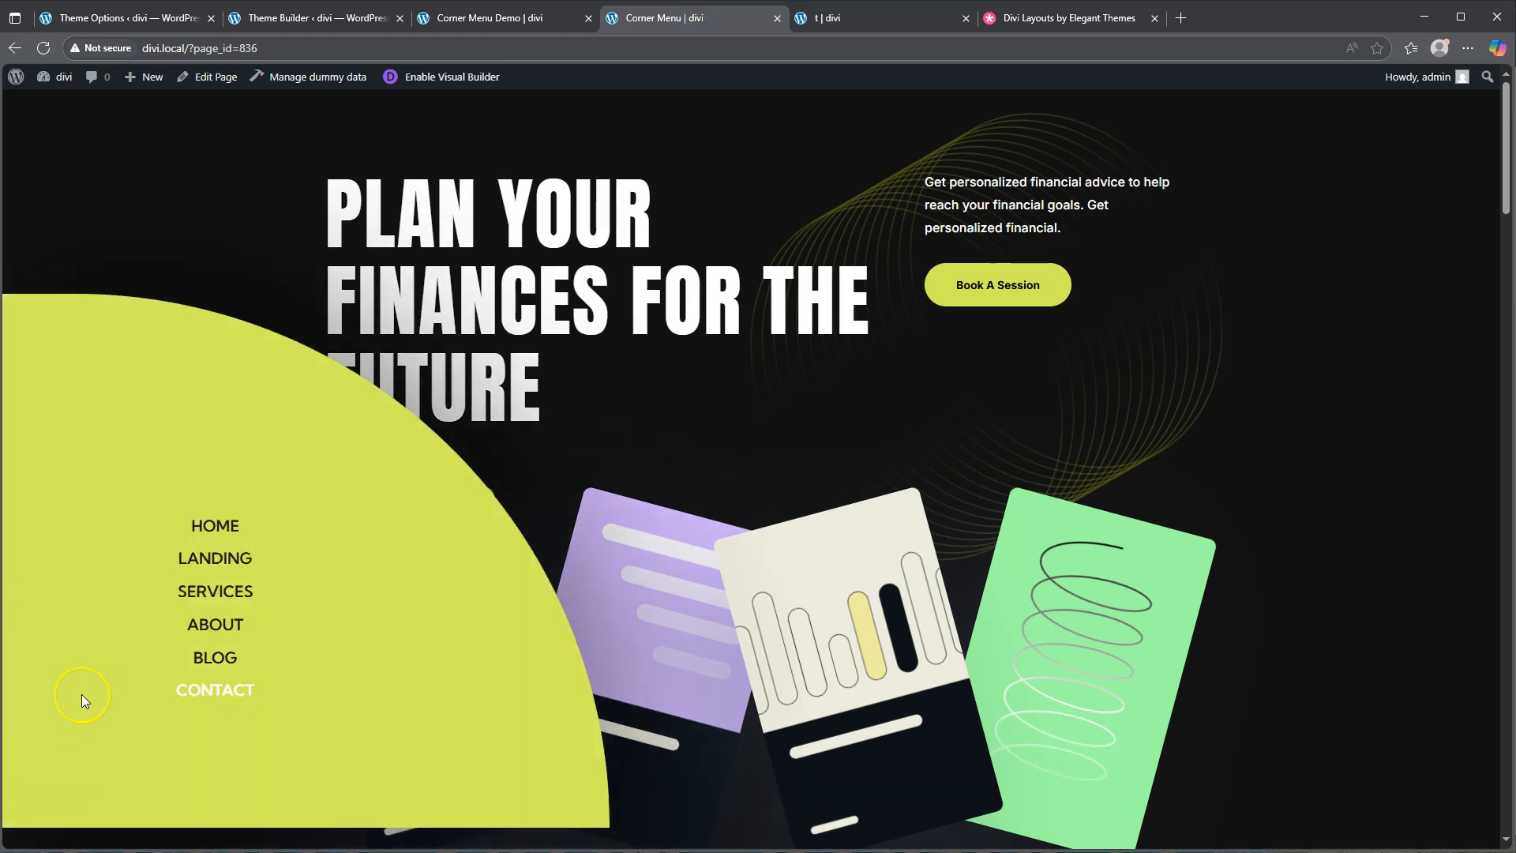
left_click(300, 18)
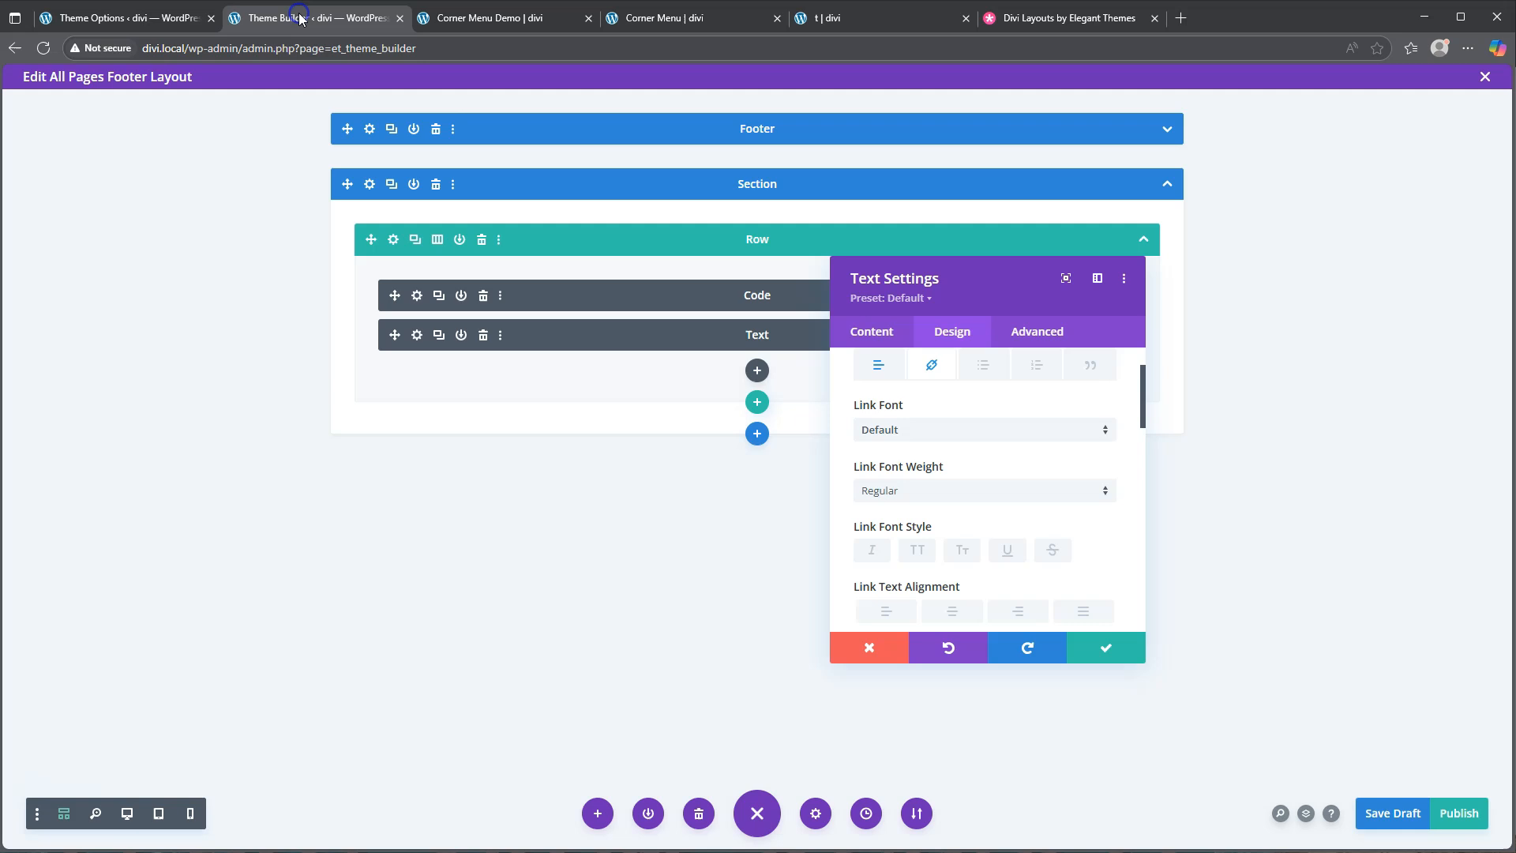
Style the bullet list as uppercase Kumbh Sans, Medium weight, centre-aligned
left_click(981, 368)
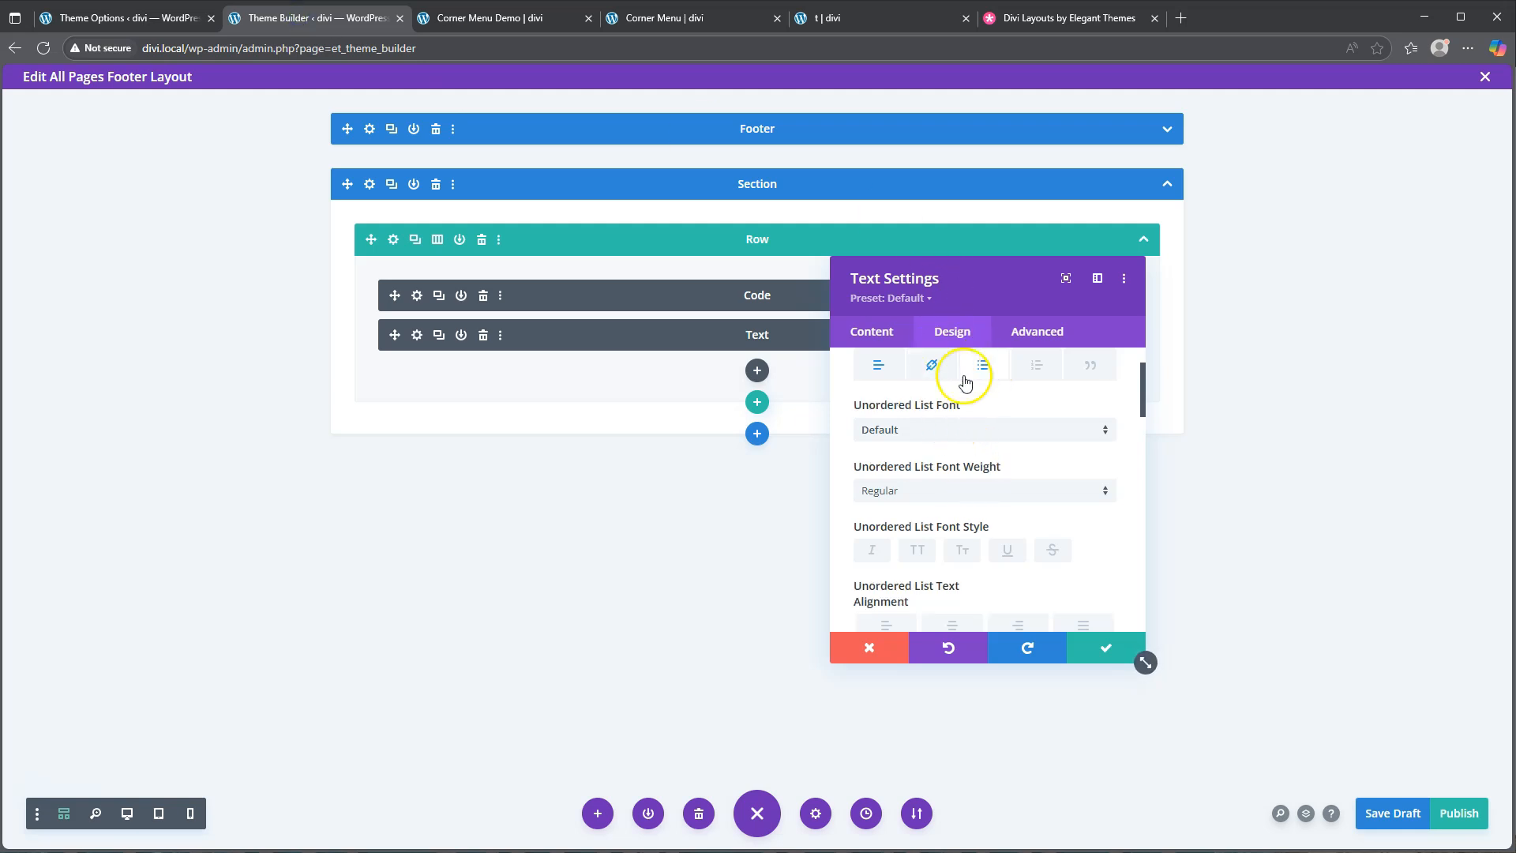
left_click(944, 431)
left_click(944, 219)
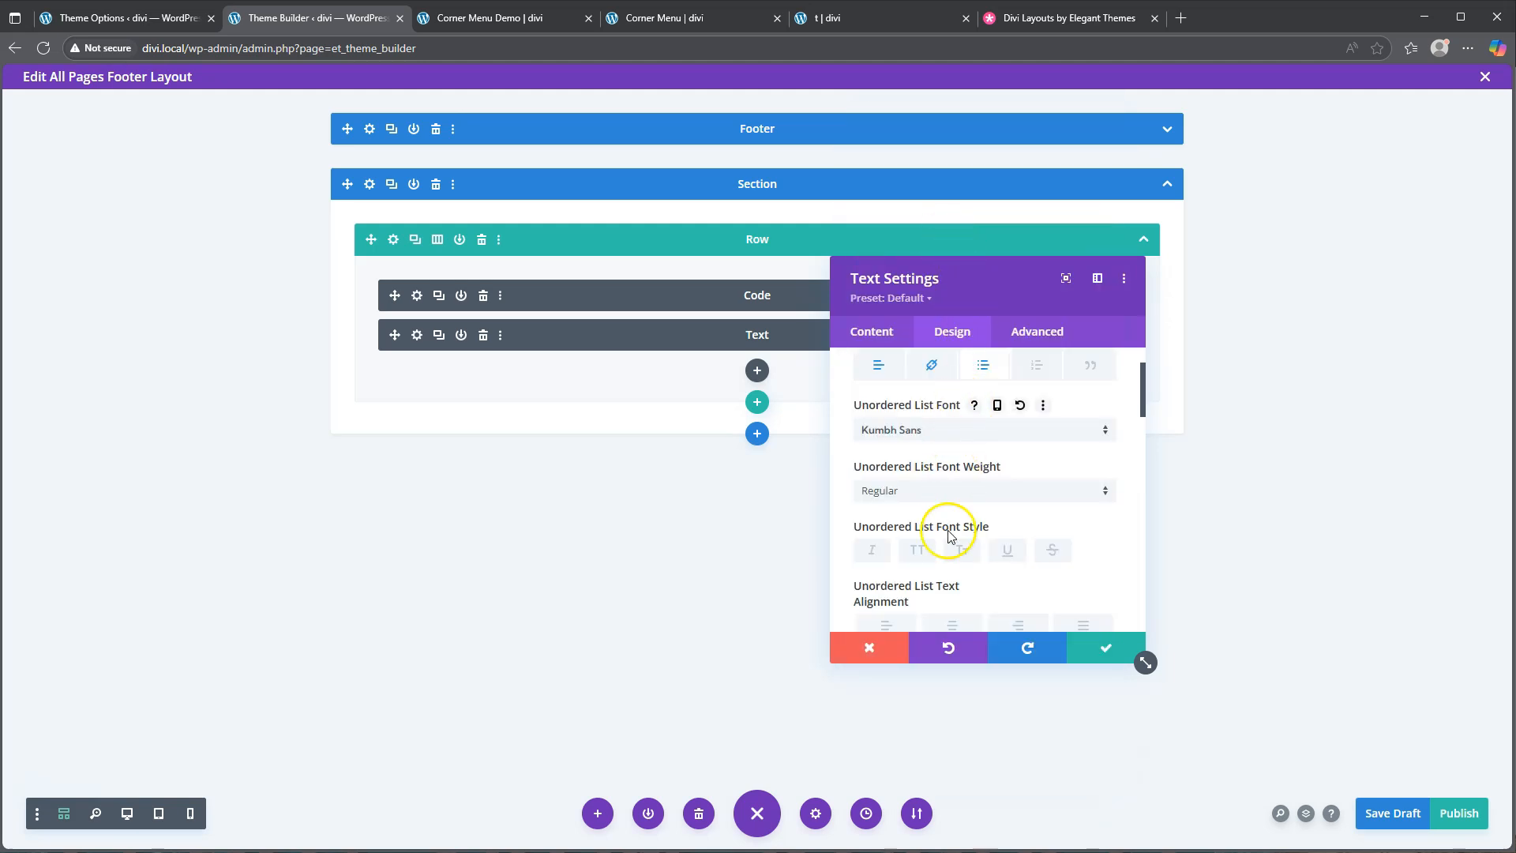
left_click(919, 551)
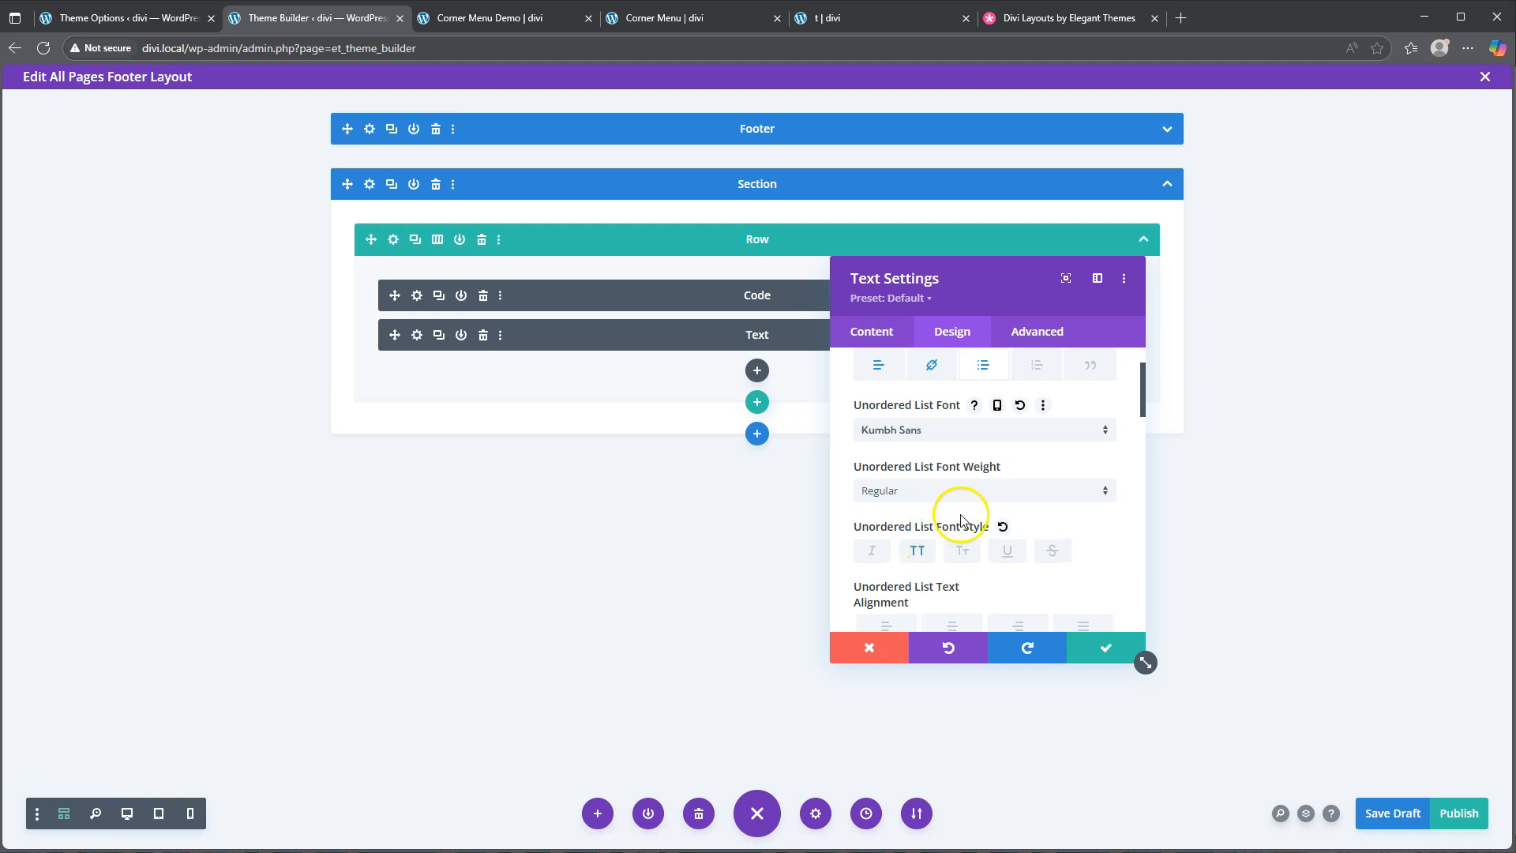
scroll(959, 509, "down", 1)
left_click(924, 411)
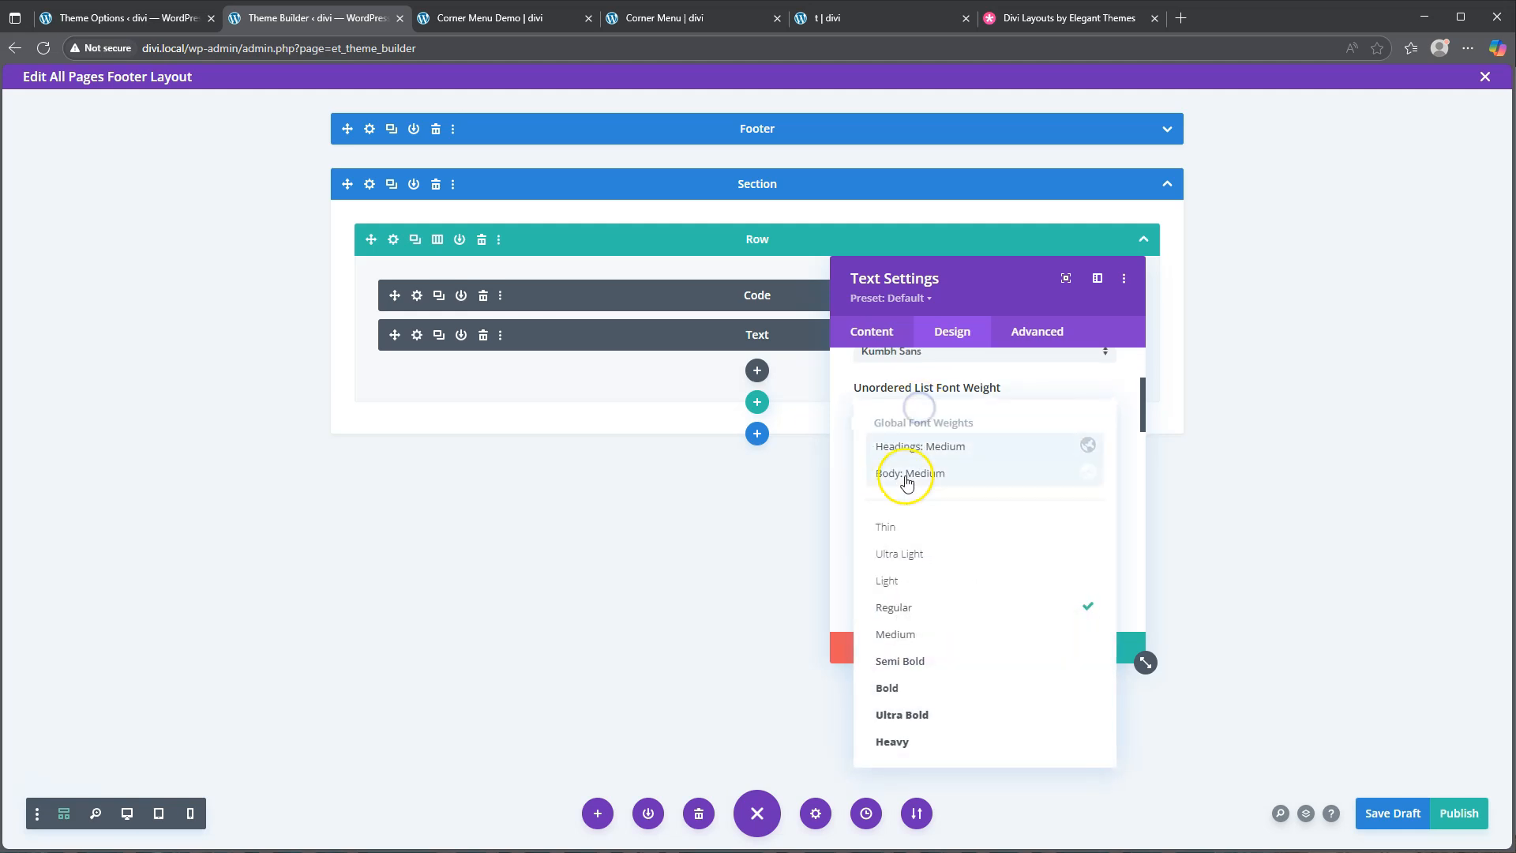
left_click(912, 636)
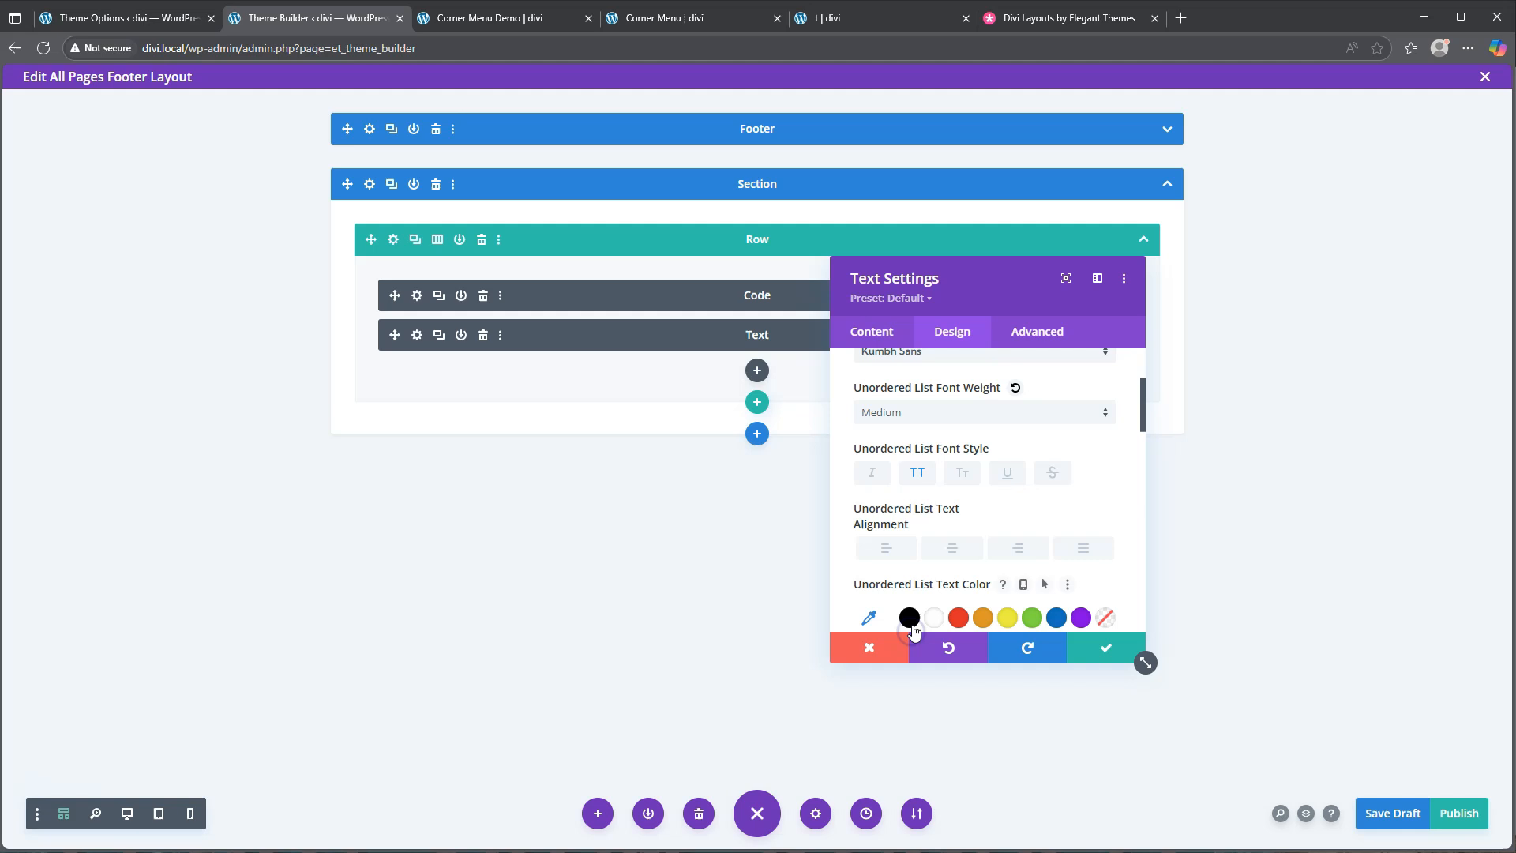
scroll(949, 477, "down", 1)
left_click(953, 470)
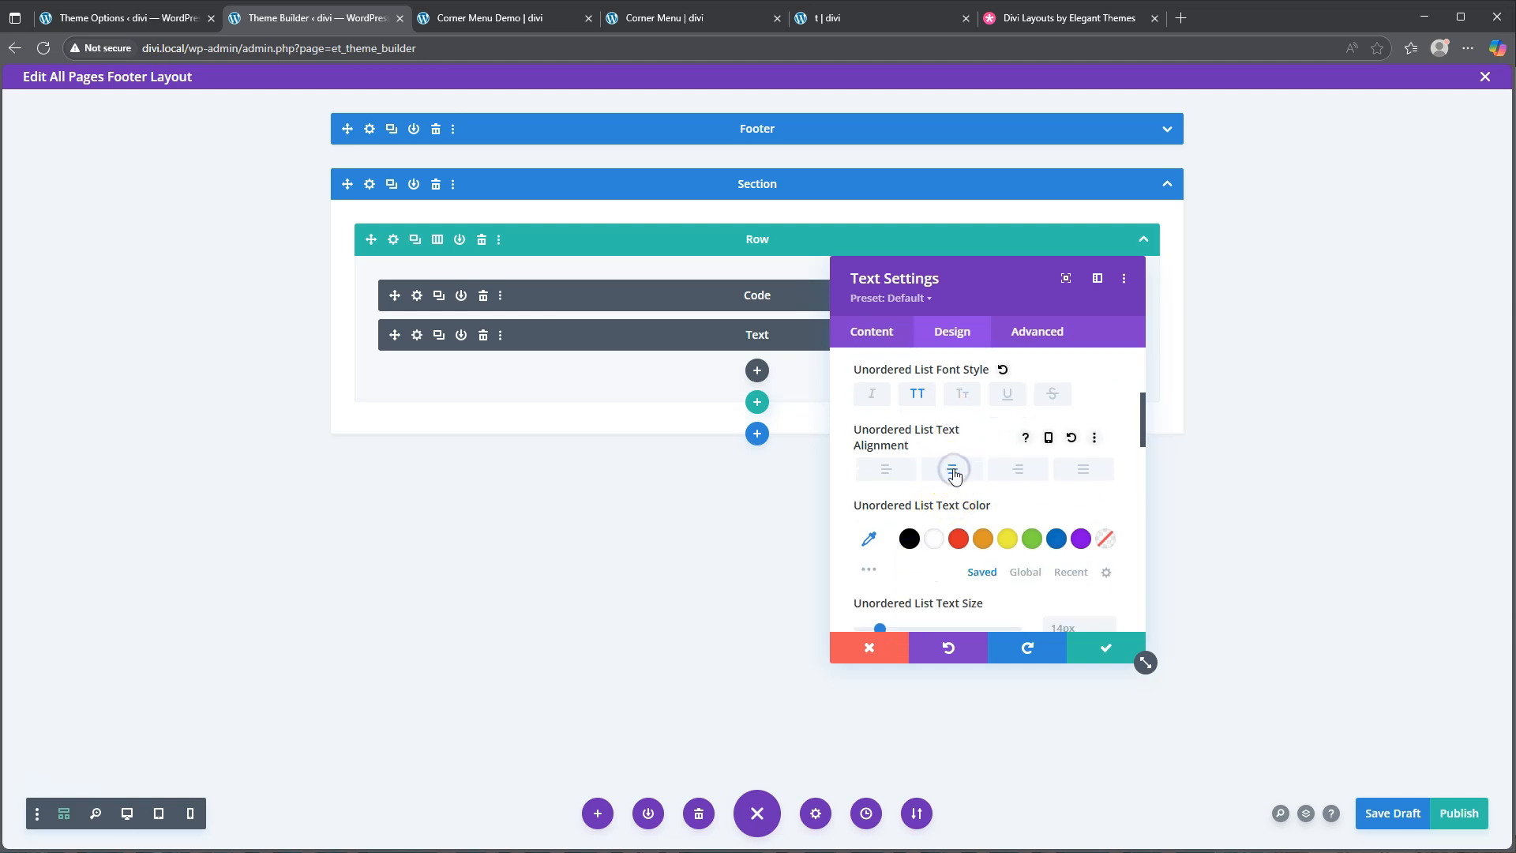
scroll(948, 517, "down", 1)
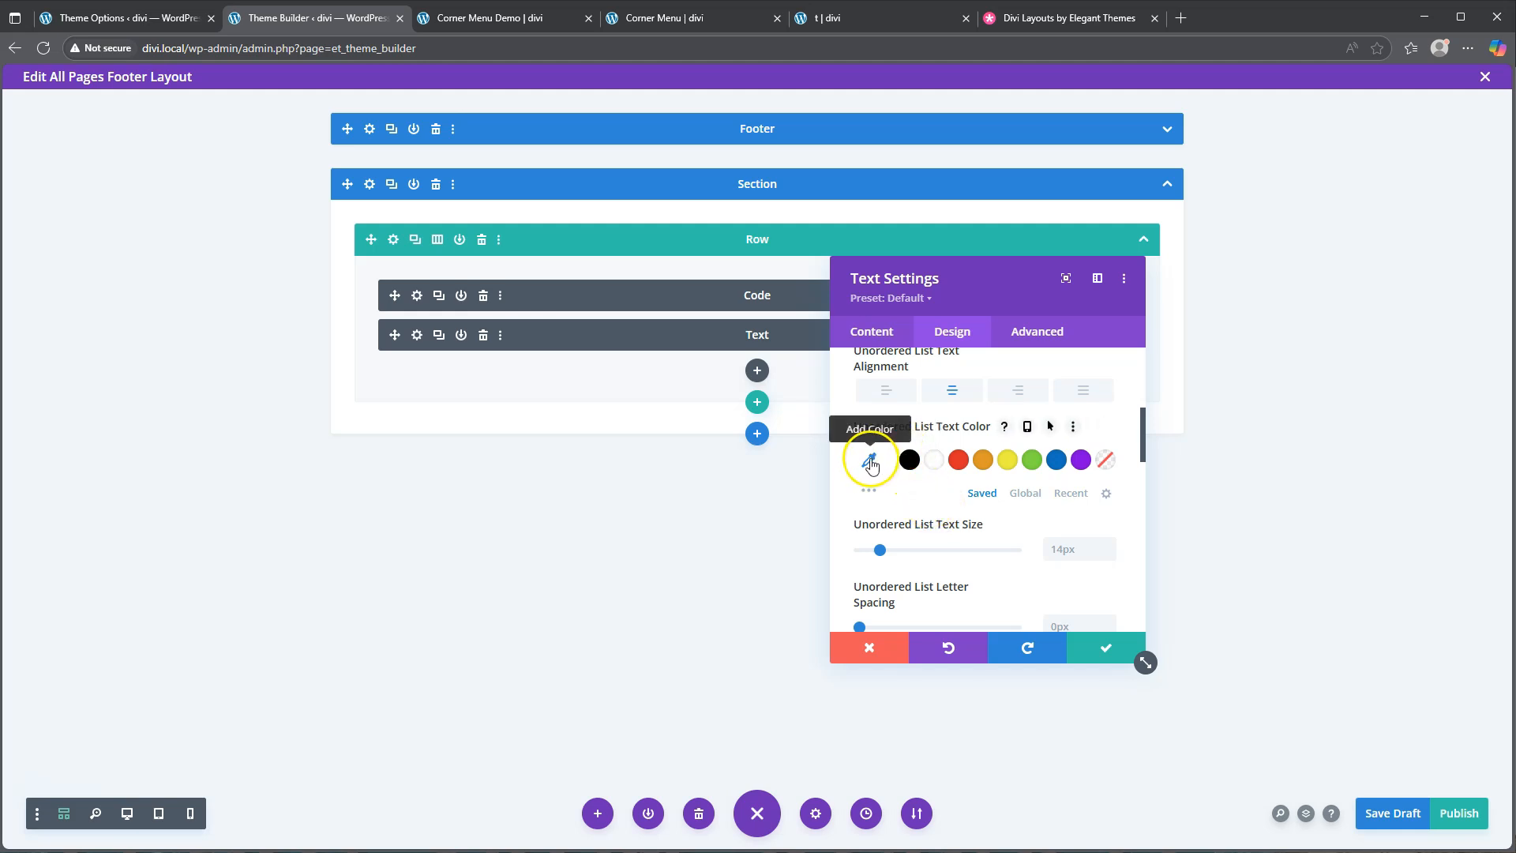
scroll(979, 558, "up", 4)
scroll(979, 558, "down", 1)
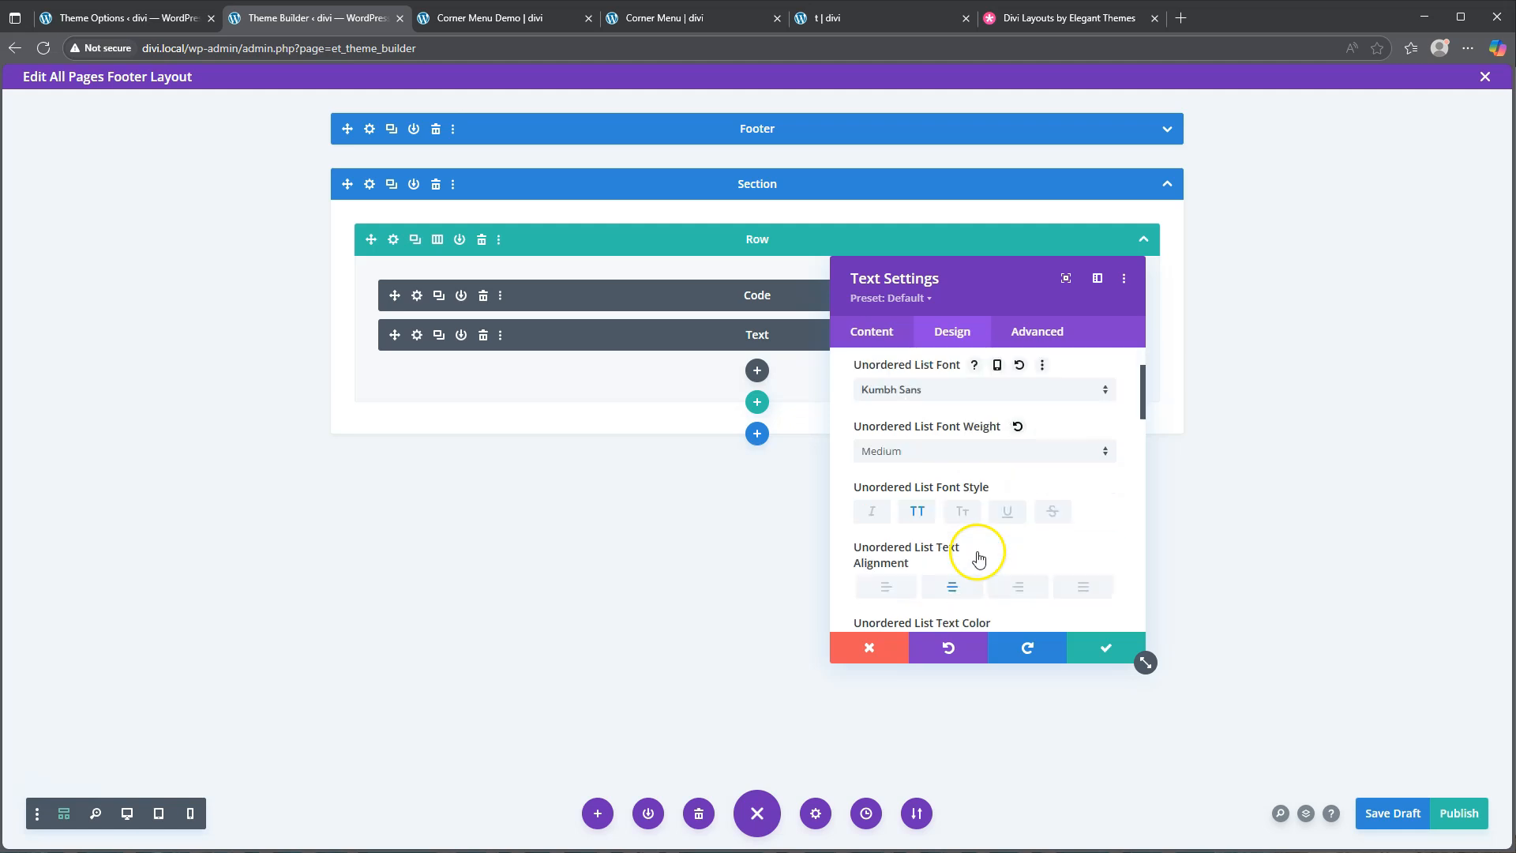
scroll(979, 558, "down", 3)
Make the list text colour white with zero alpha, fully transparent
left_click(933, 542)
left_click(869, 539)
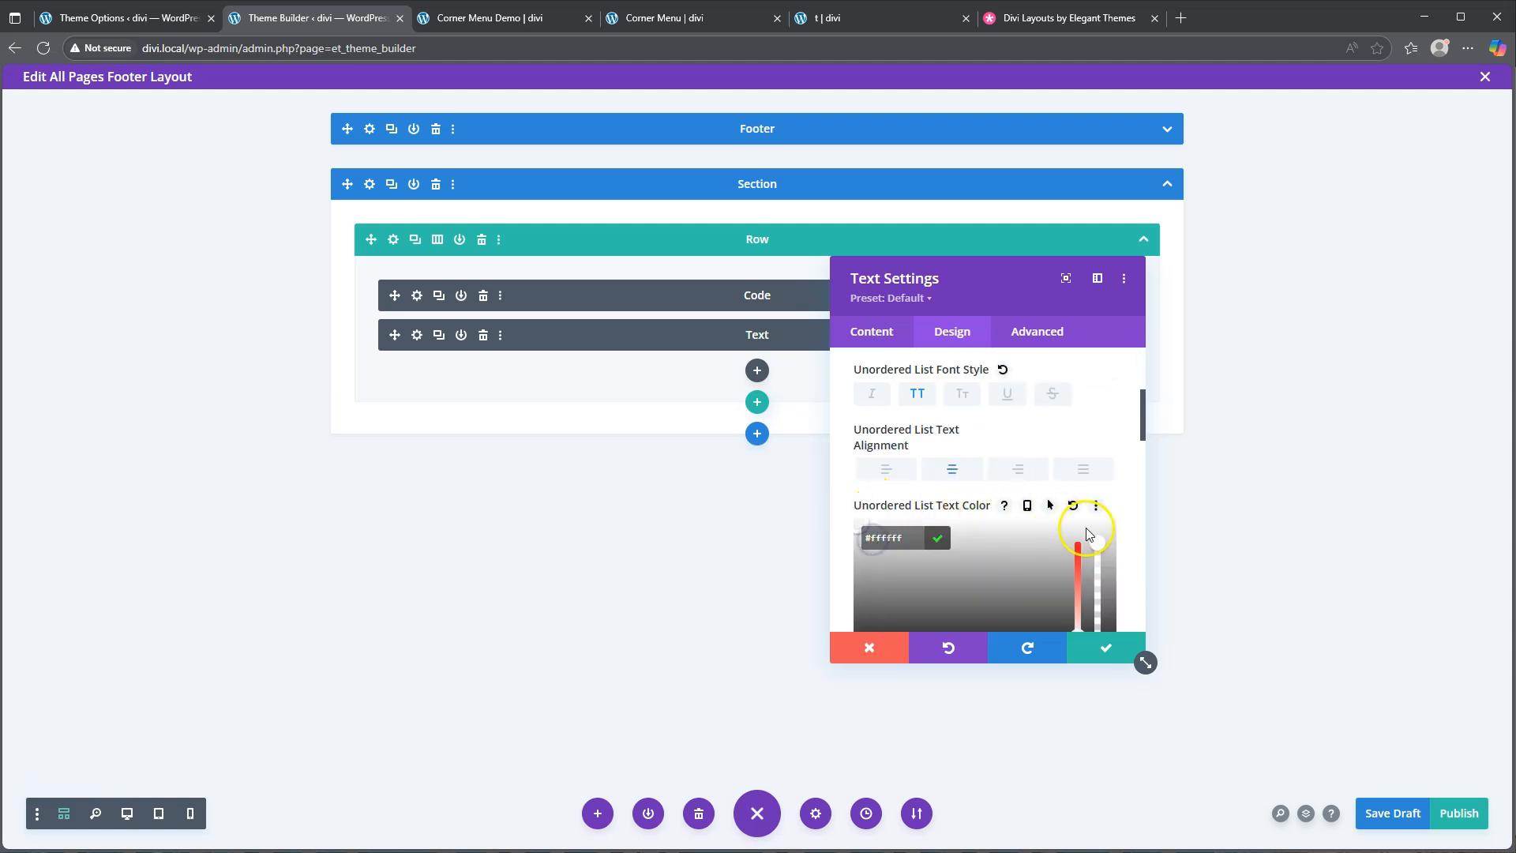
left_click_drag(1098, 543, 1086, 662)
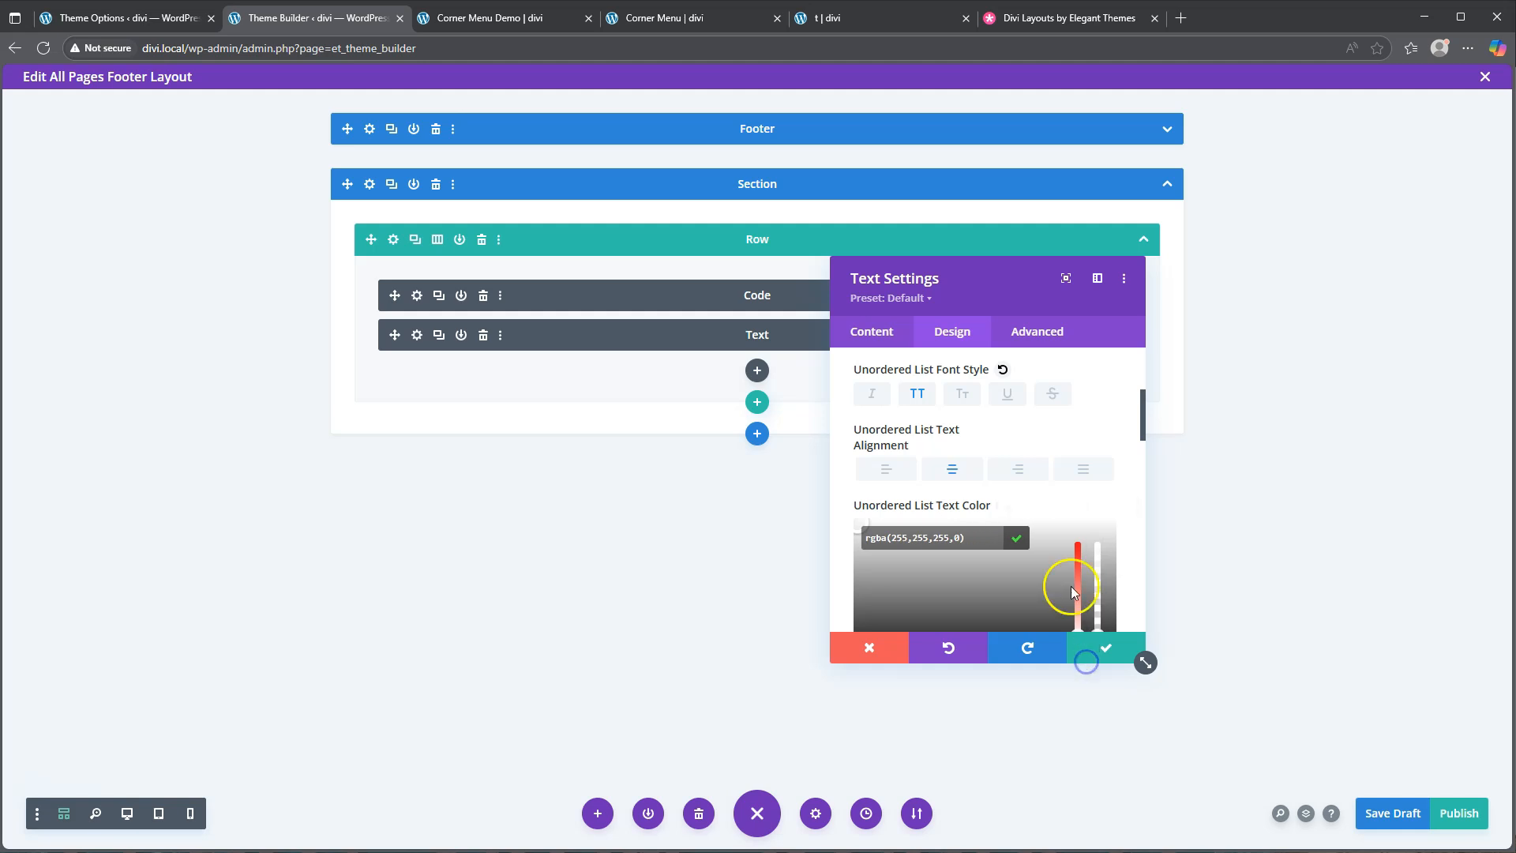
scroll(1075, 527, "down", 1)
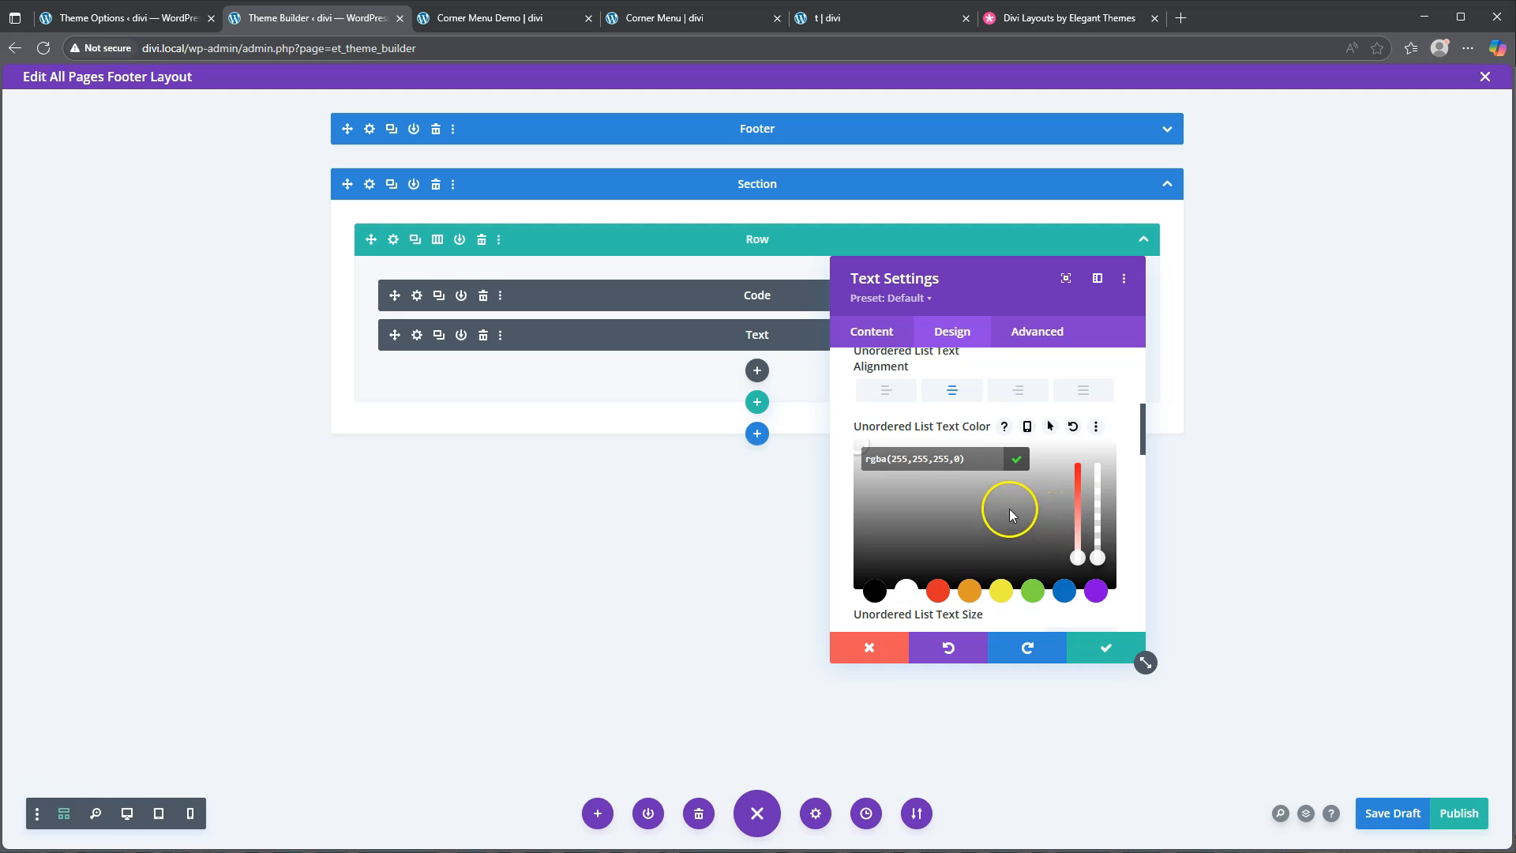
scroll(978, 513, "down", 2)
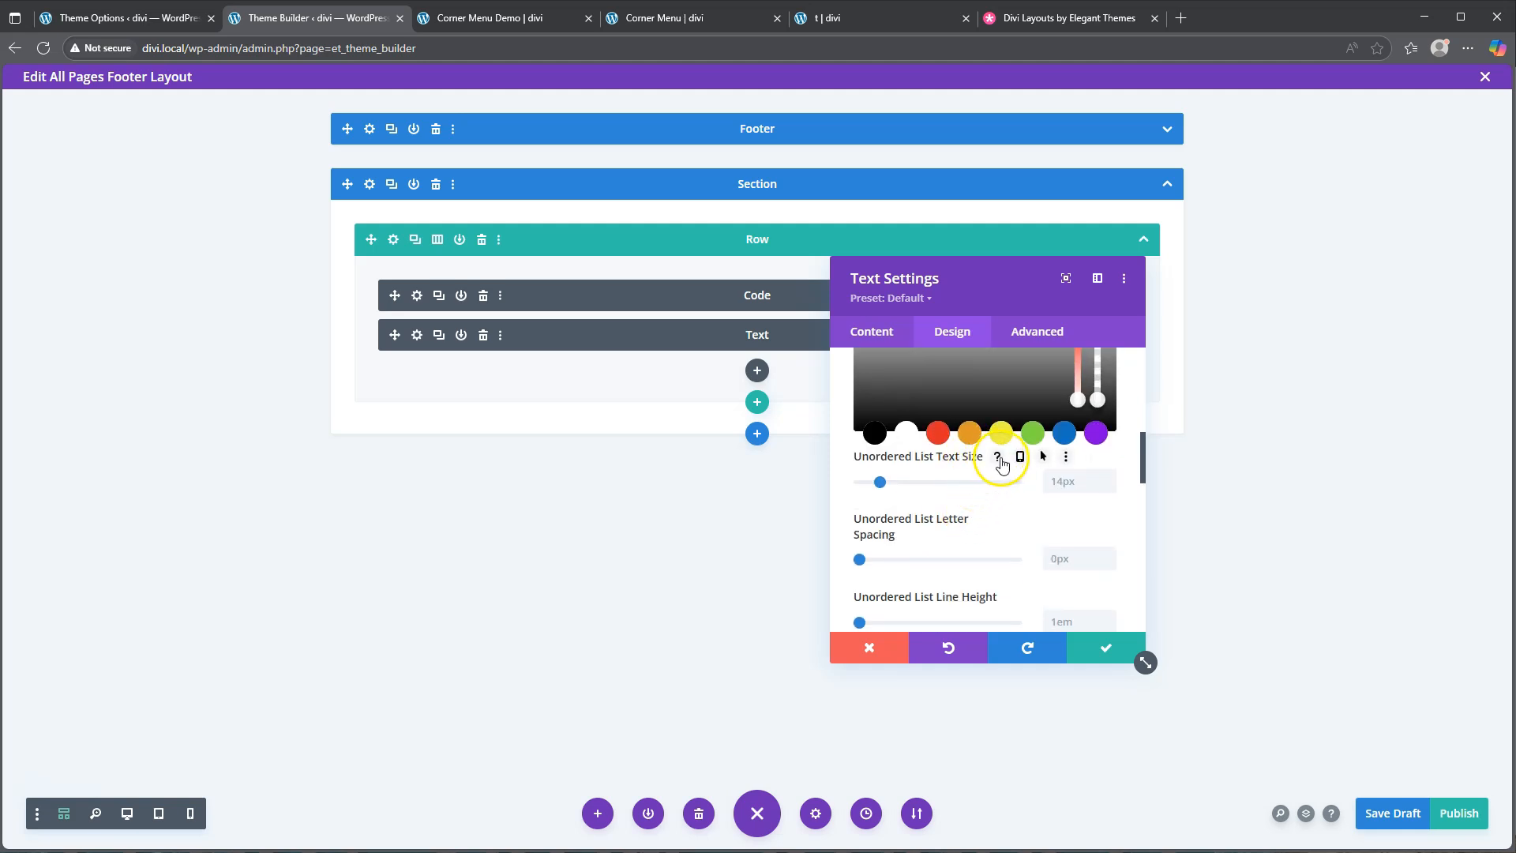
Set list text size to 1px, line height to 0em, and bullet position Inside
left_click_drag(881, 485, 832, 481)
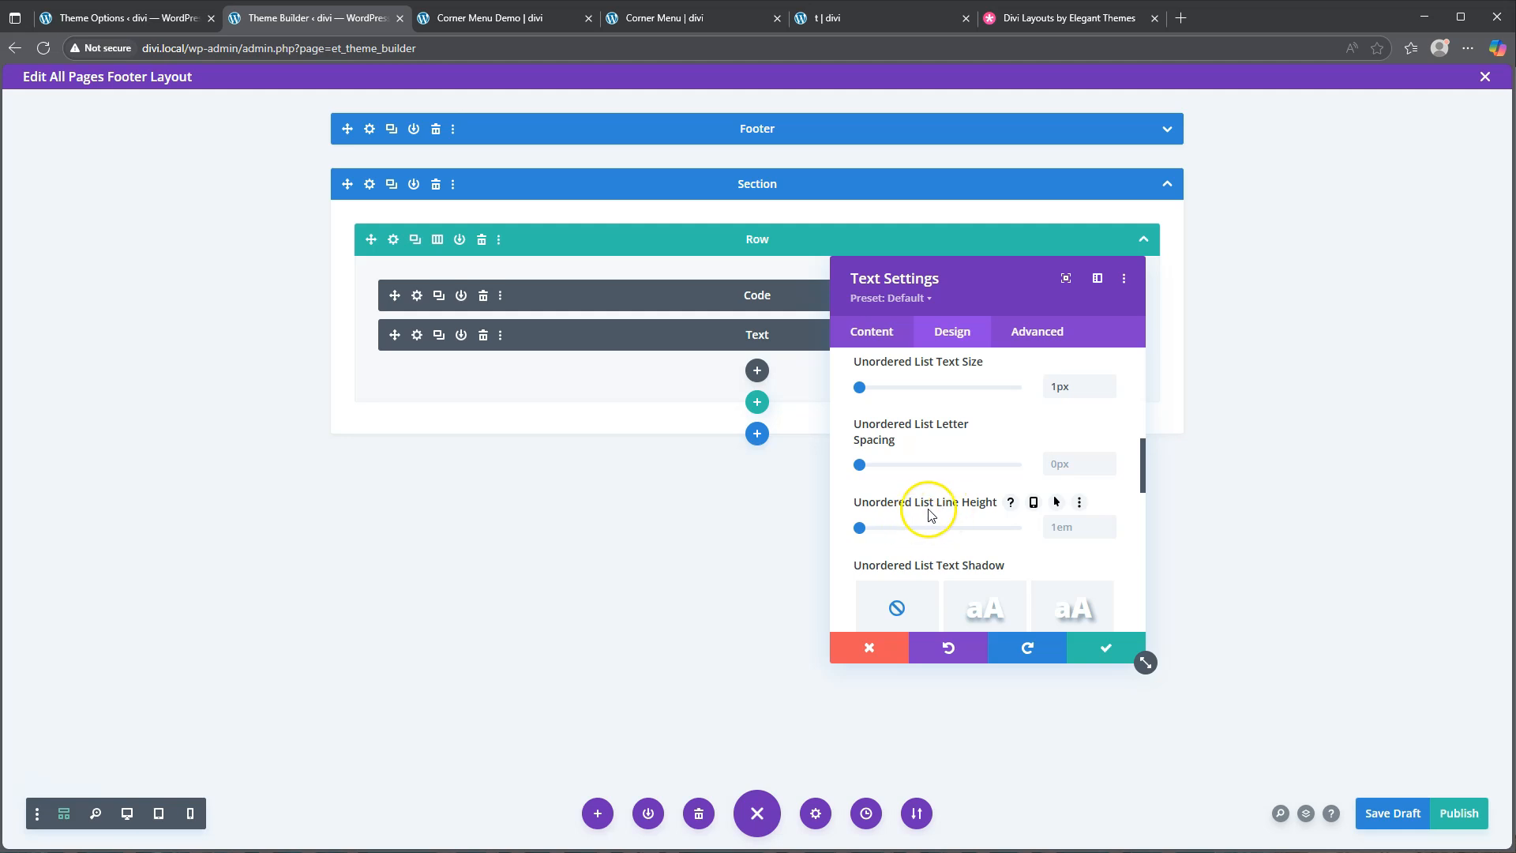
left_click(1070, 529)
scroll(1019, 521, "down", 4)
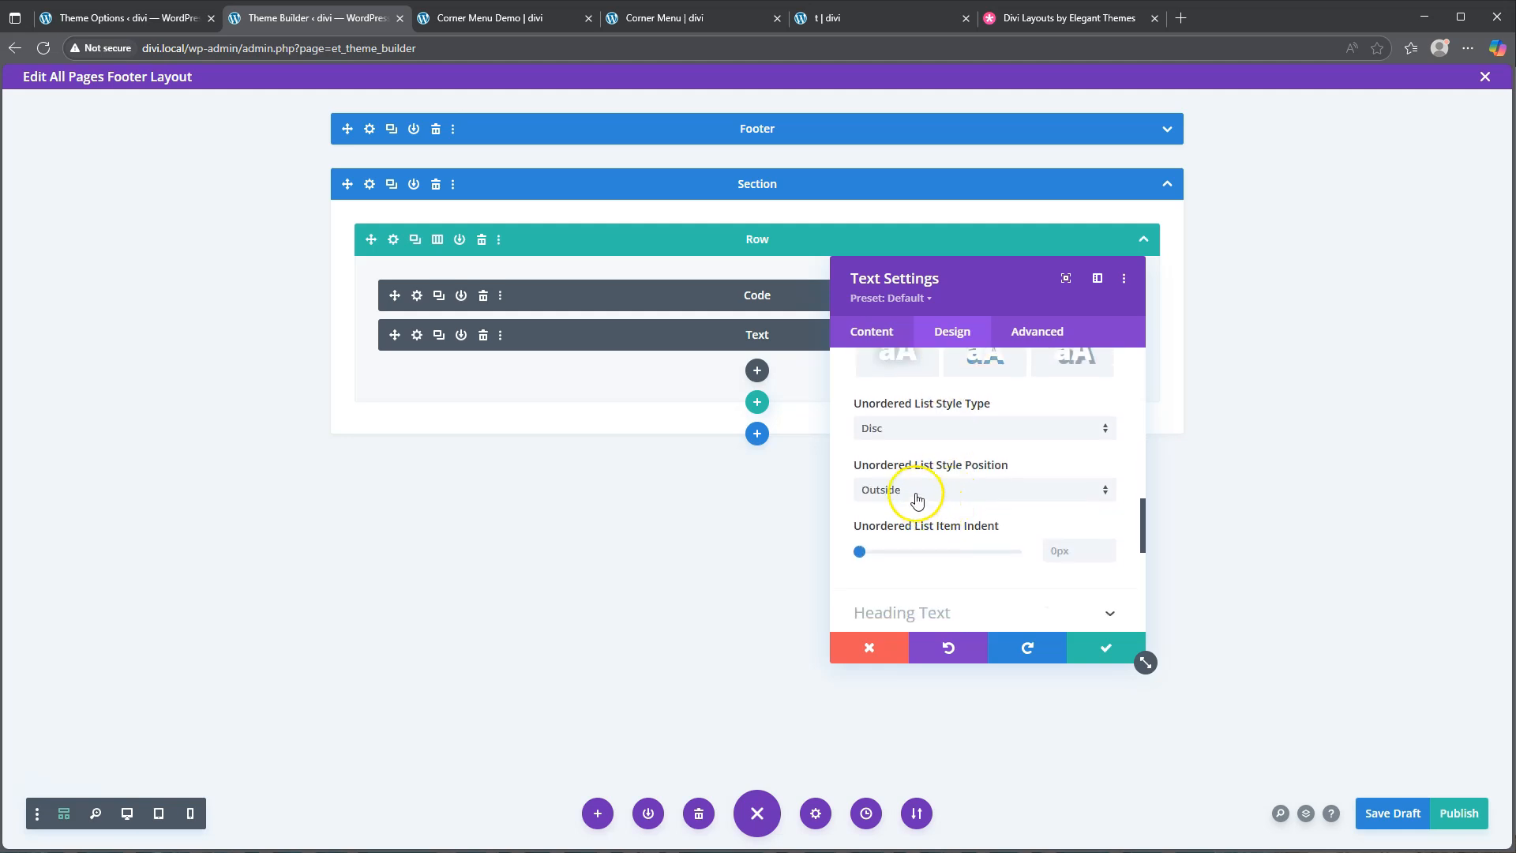
left_click(943, 489)
left_click(920, 538)
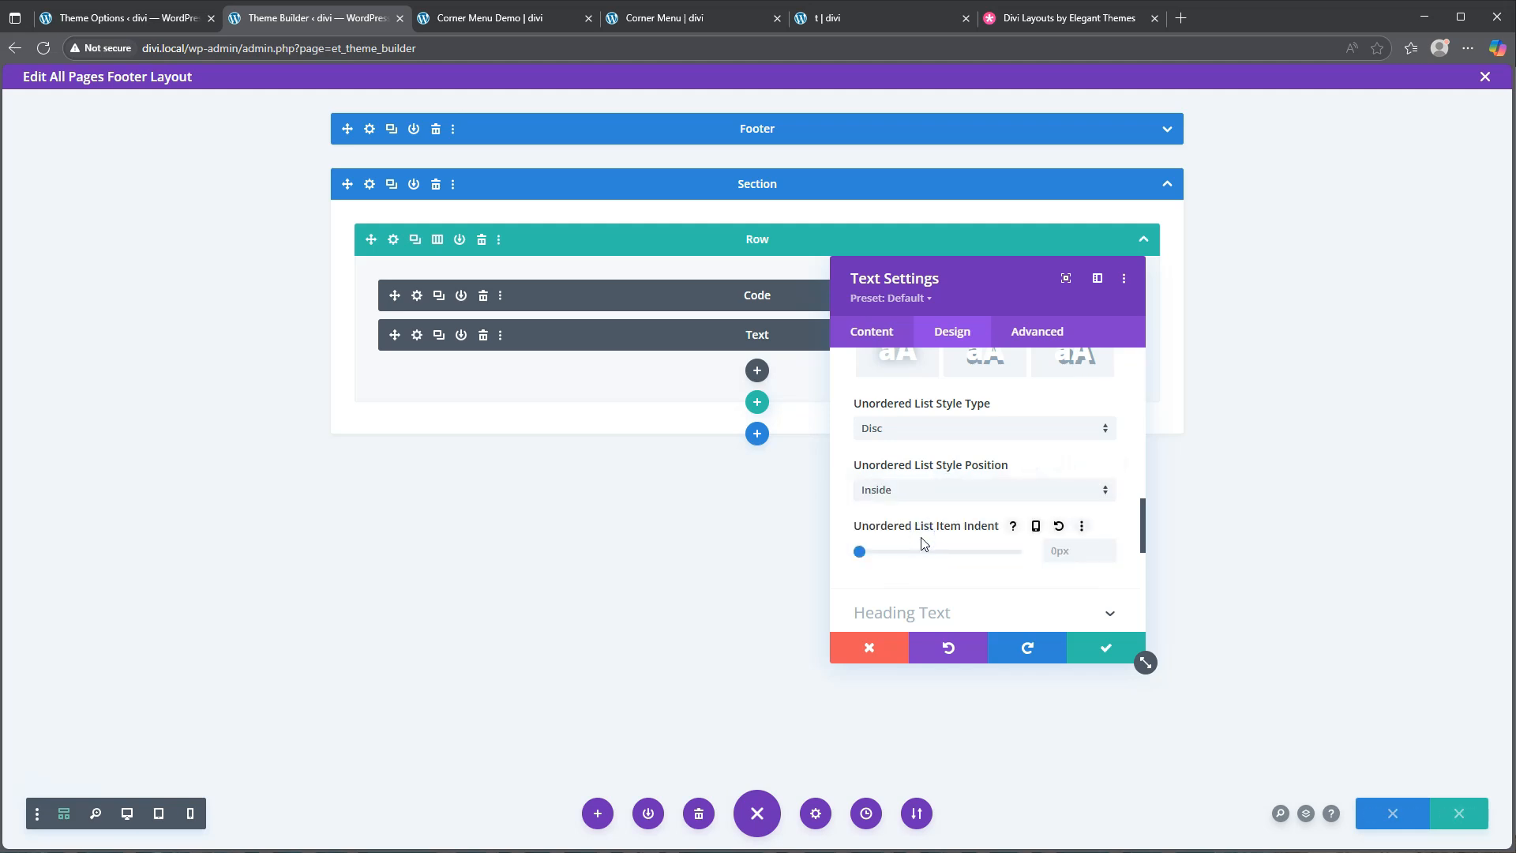
left_click(924, 544)
scroll(950, 509, "up", 5)
scroll(950, 521, "up", 2)
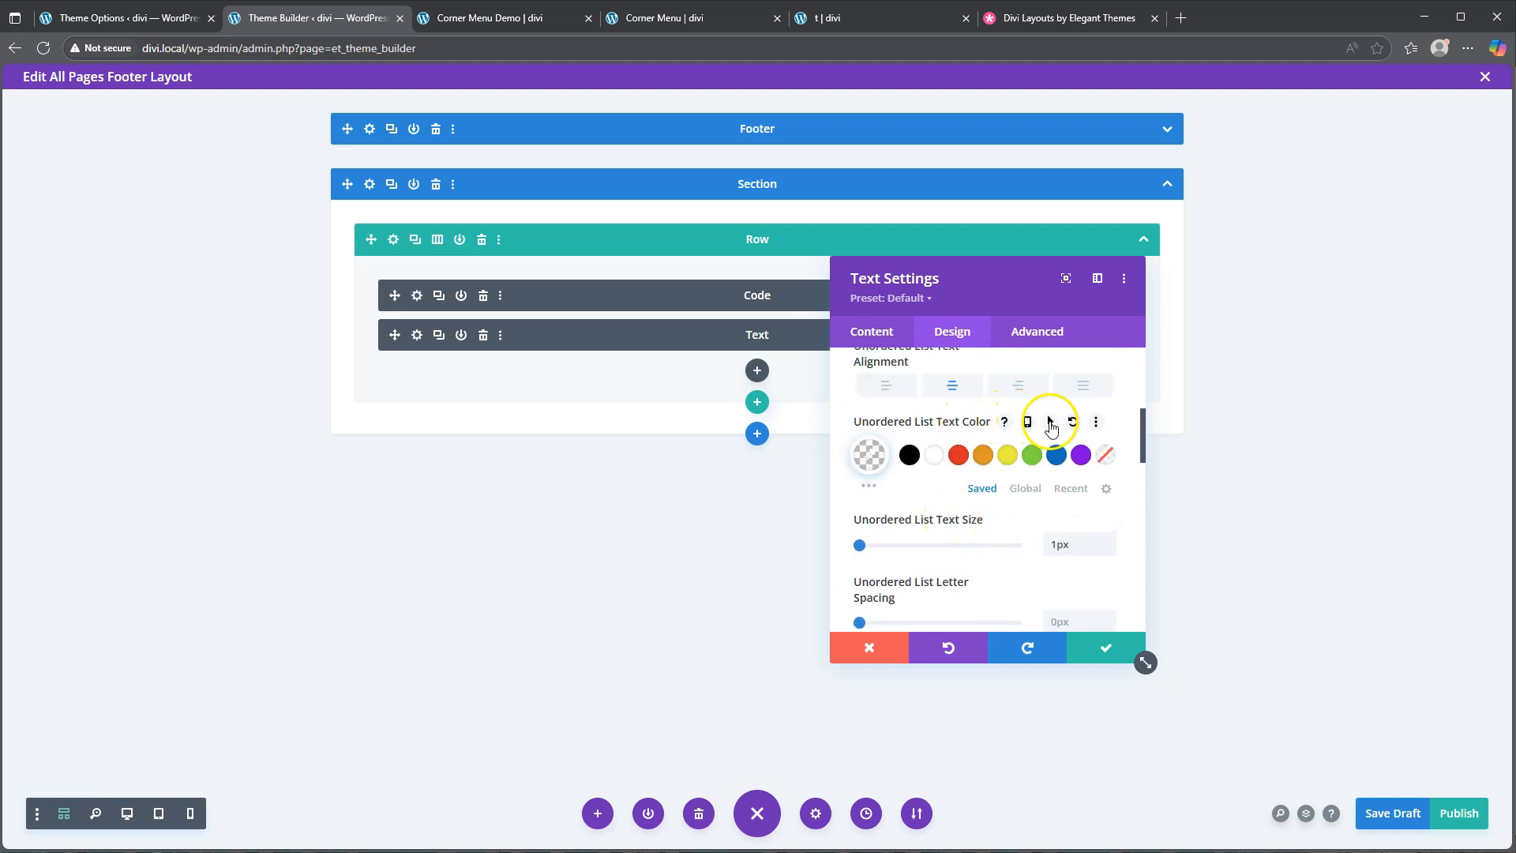
Give the list text a #1d1d1d hover colour
left_click(1049, 421)
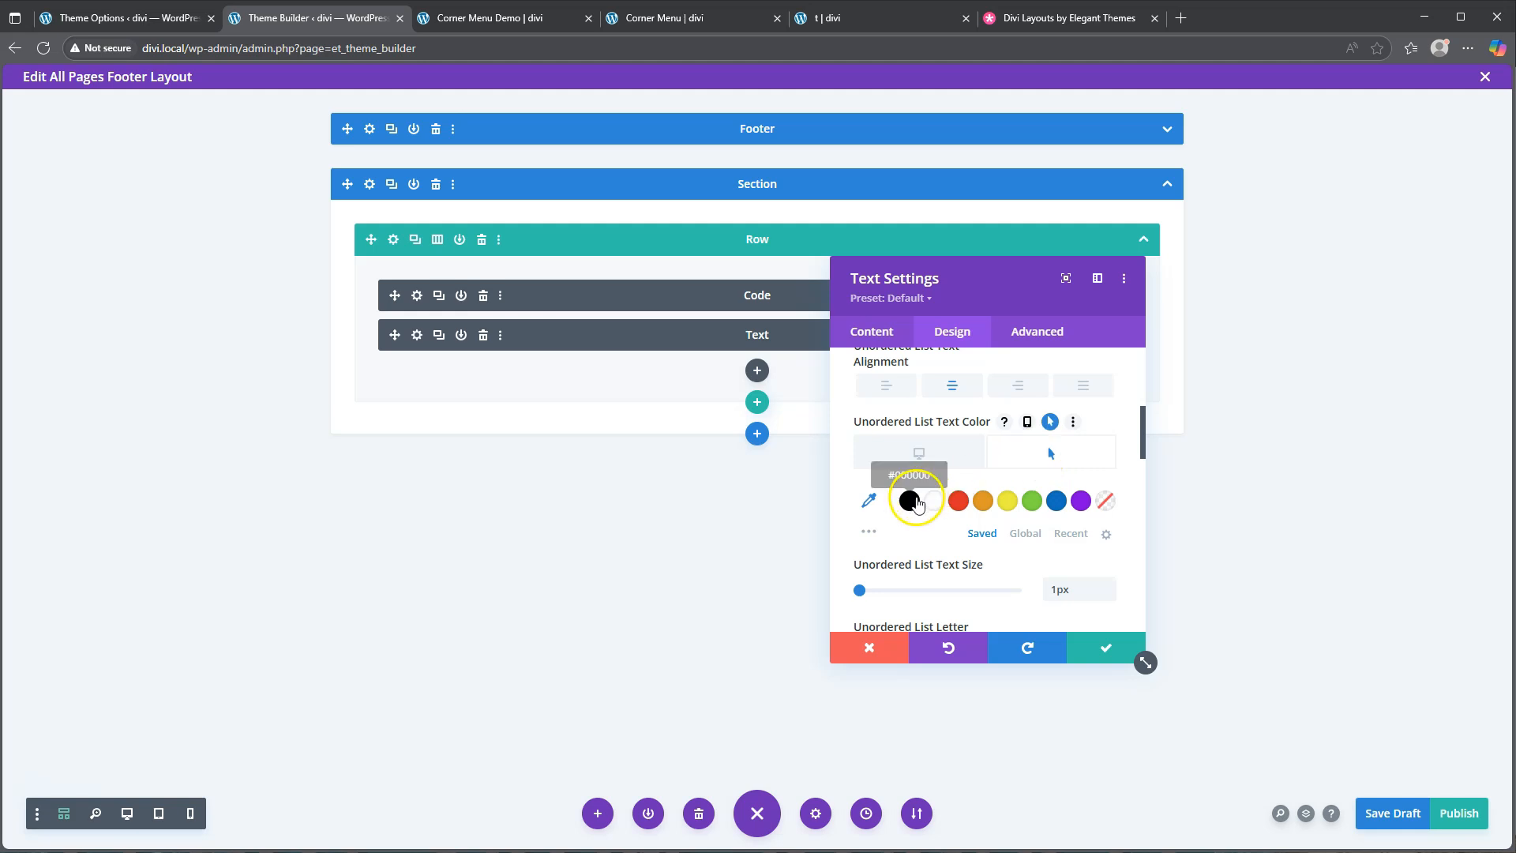
left_click(868, 497)
left_click(938, 510)
left_click_drag(979, 509, 817, 499)
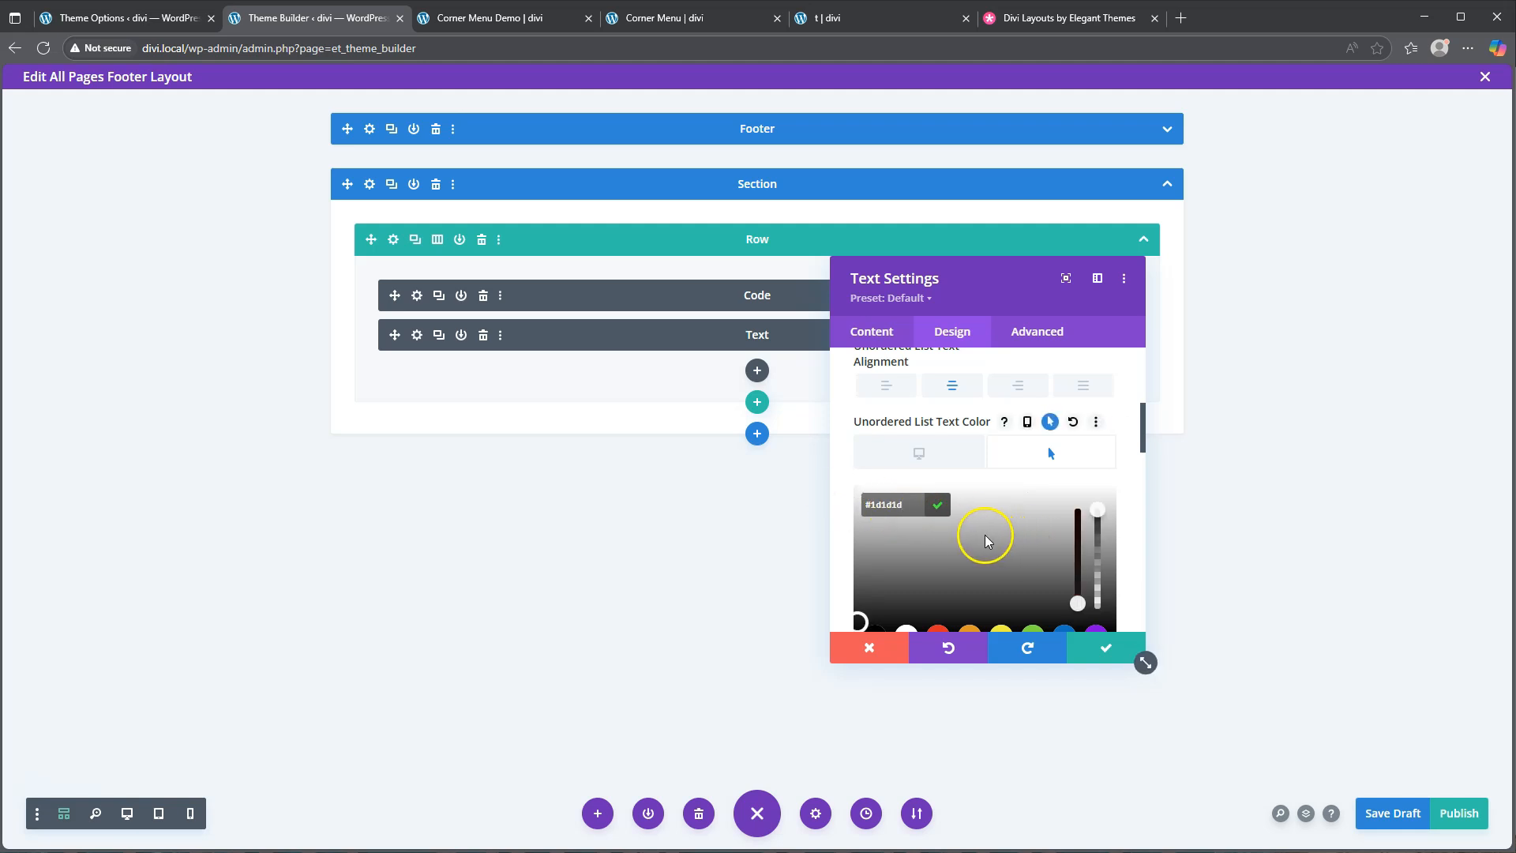
scroll(941, 538, "down", 2)
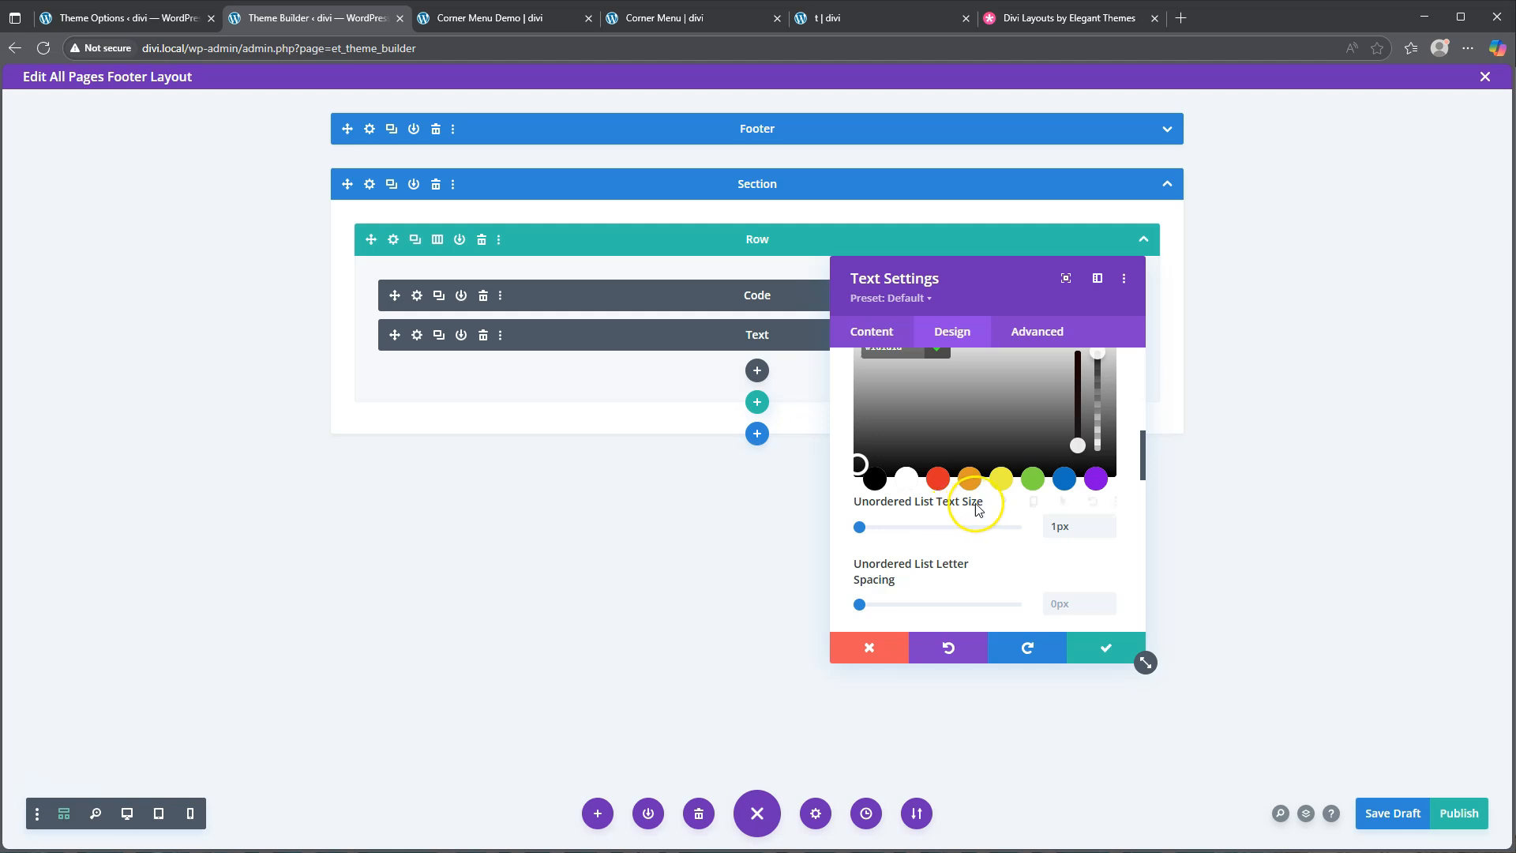
scroll(1042, 507, "down", 1)
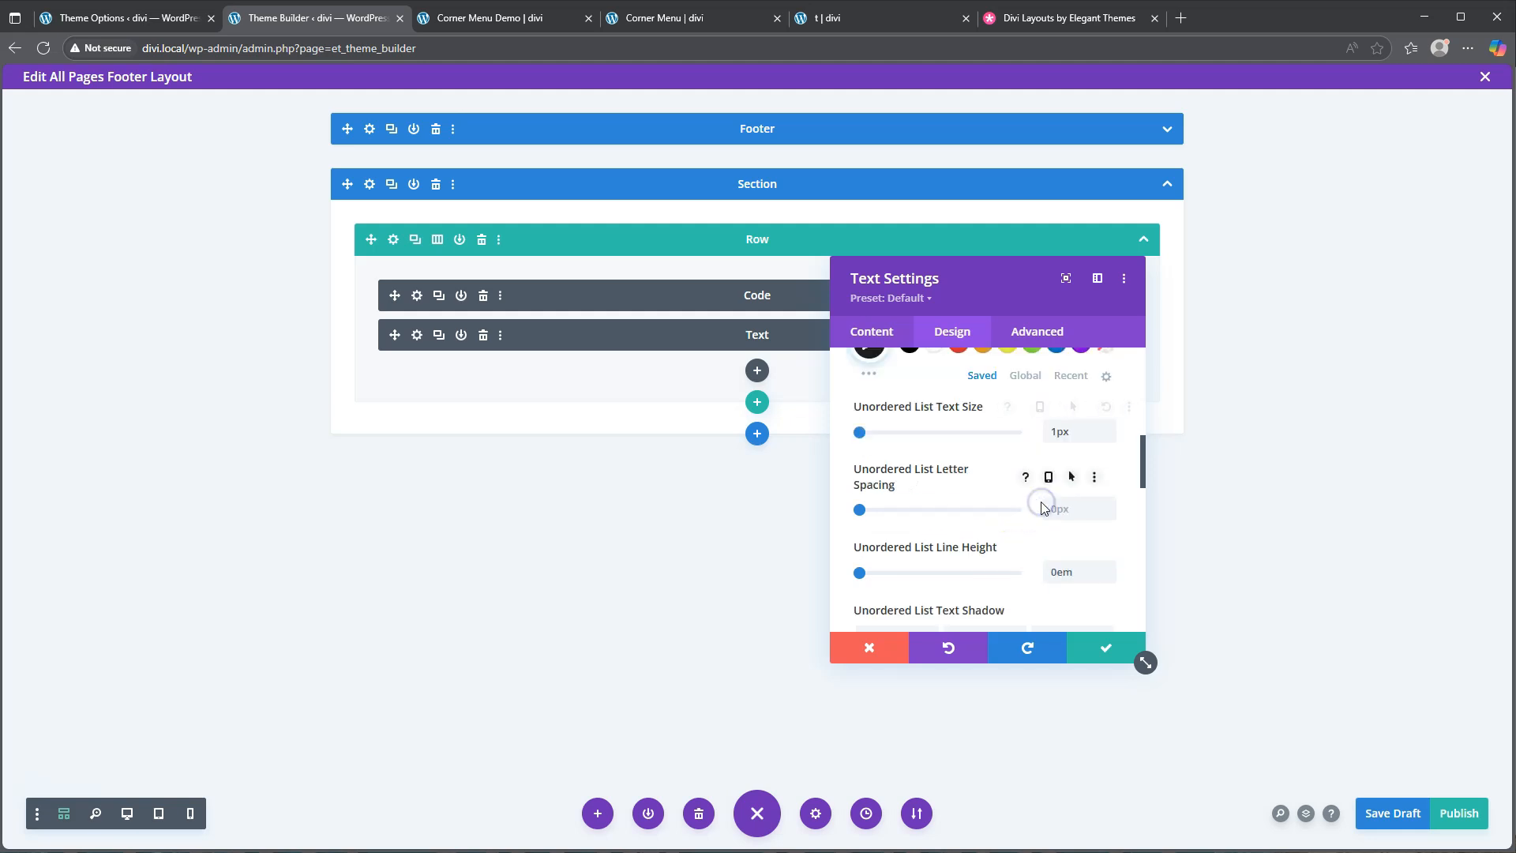
Set the list's hover text size to 2vh and hover line height to 2.1em
left_click(1040, 408)
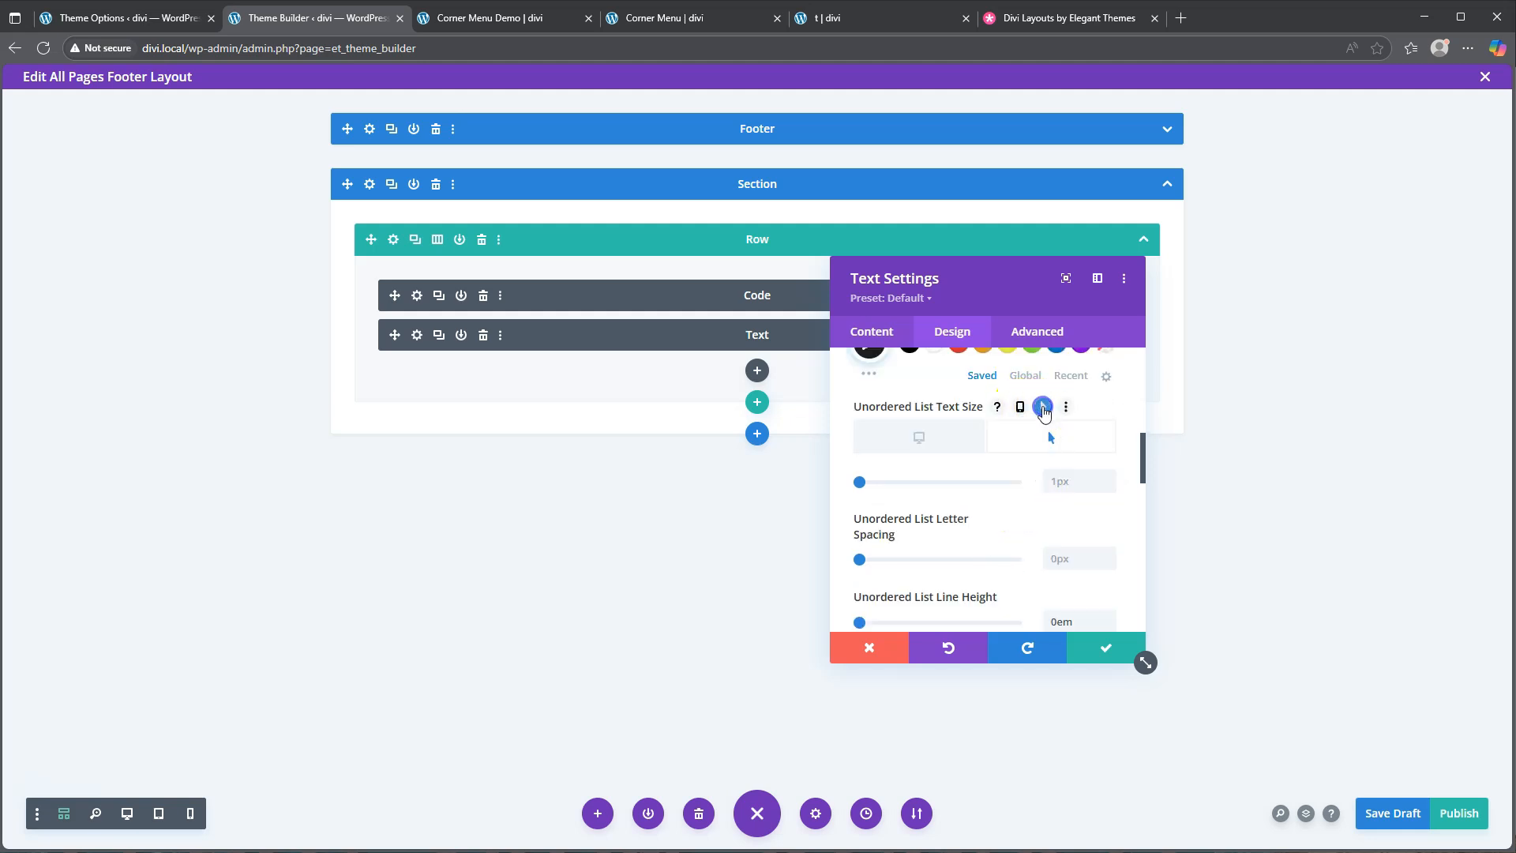
left_click(1066, 478)
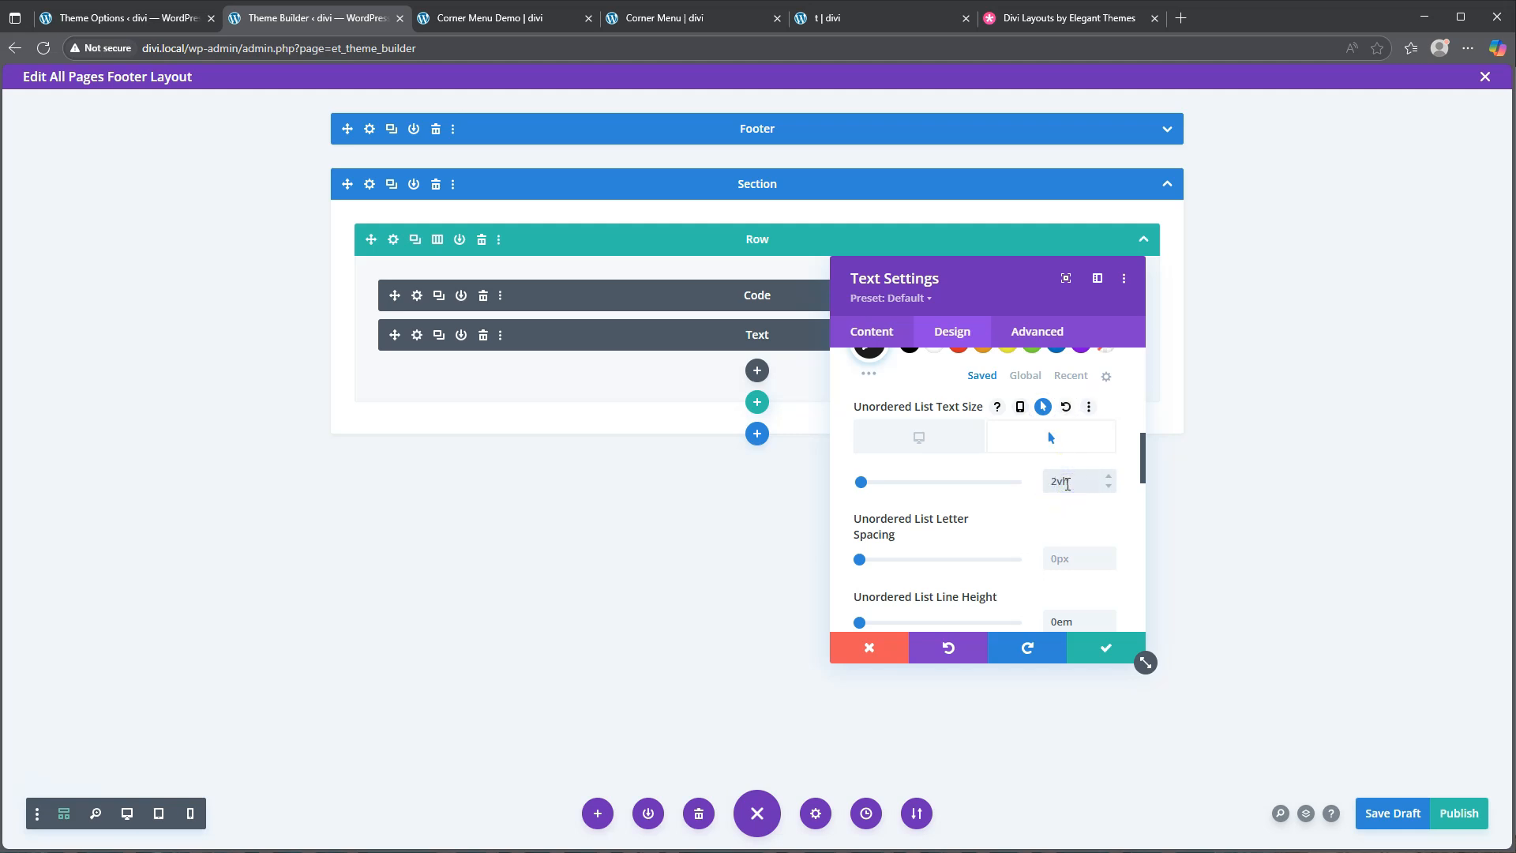
scroll(1026, 551, "down", 1)
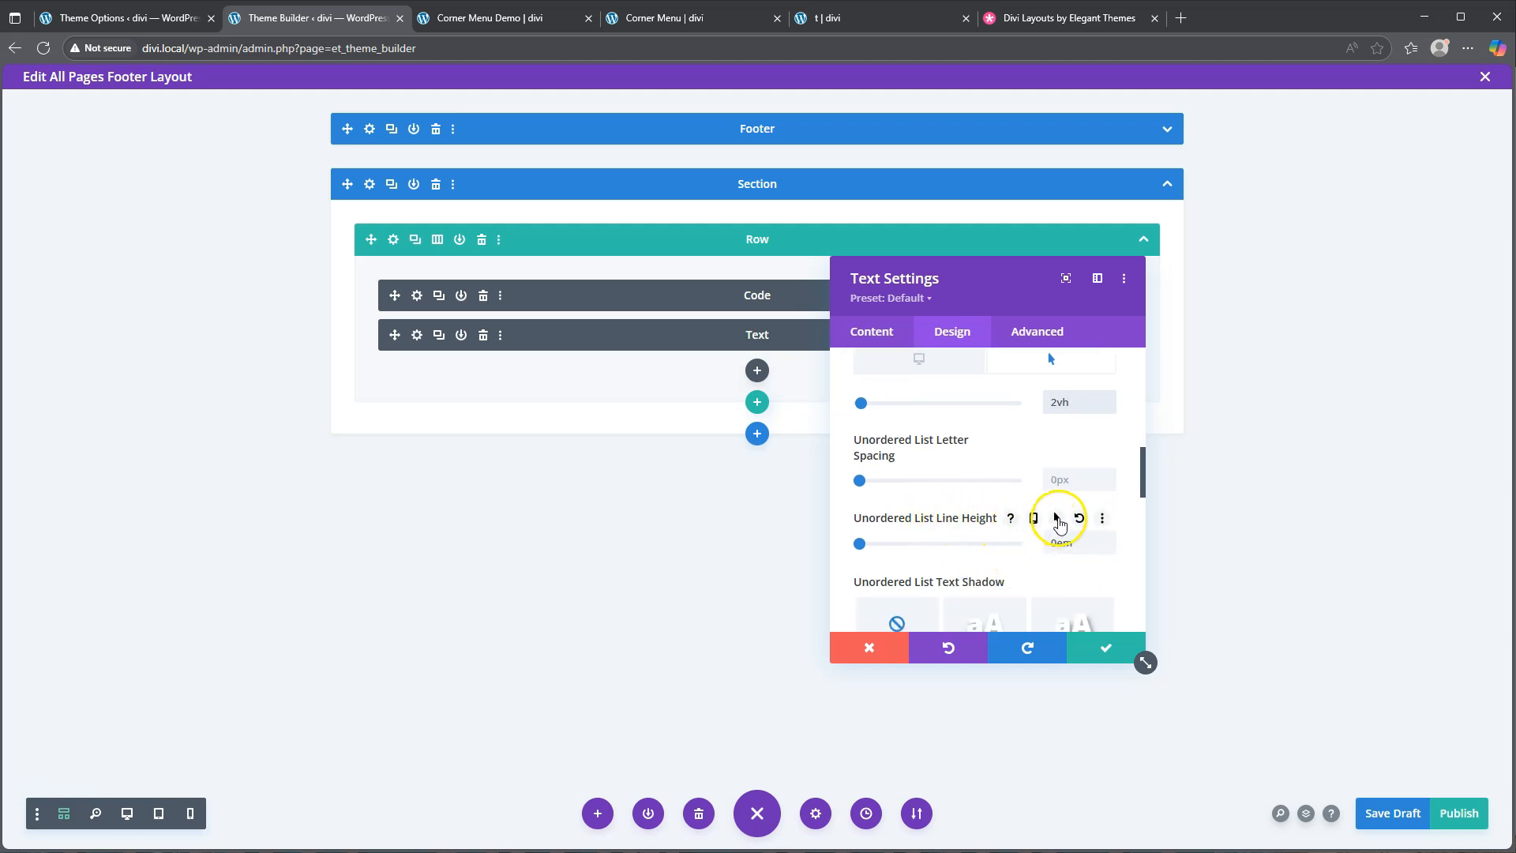
left_click(1058, 519)
left_click(1070, 594)
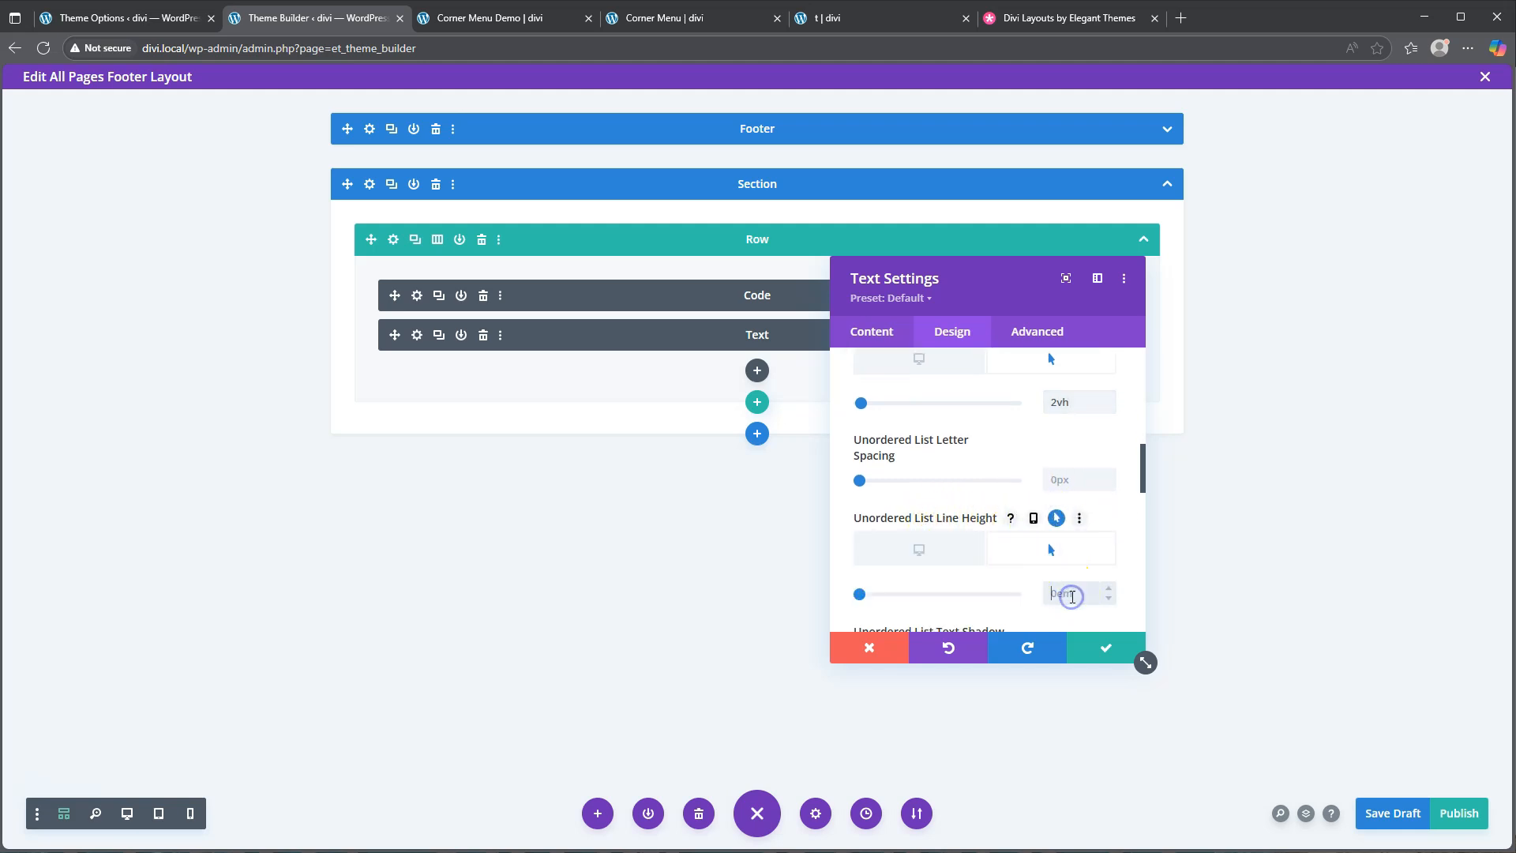
type("2.1emem")
Recheck the 2vh hover size, then test the corner menu expanding on the live Corner Menu page
left_click(1047, 395)
left_click(683, 19)
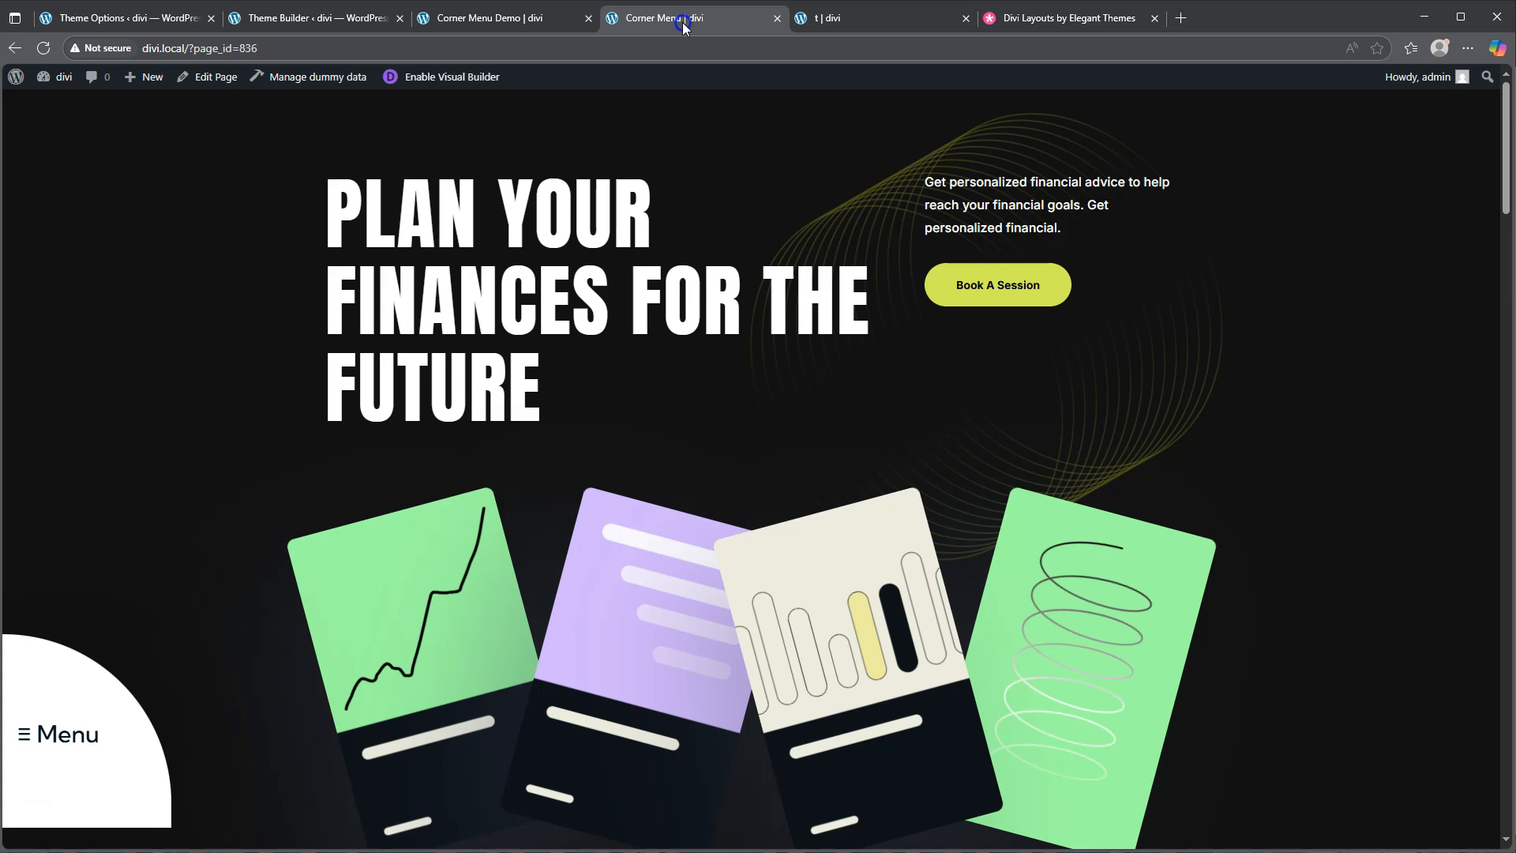
mouse_move(66, 729)
Back in the footer editor, give the Text module an 8vw right margin
left_click(320, 18)
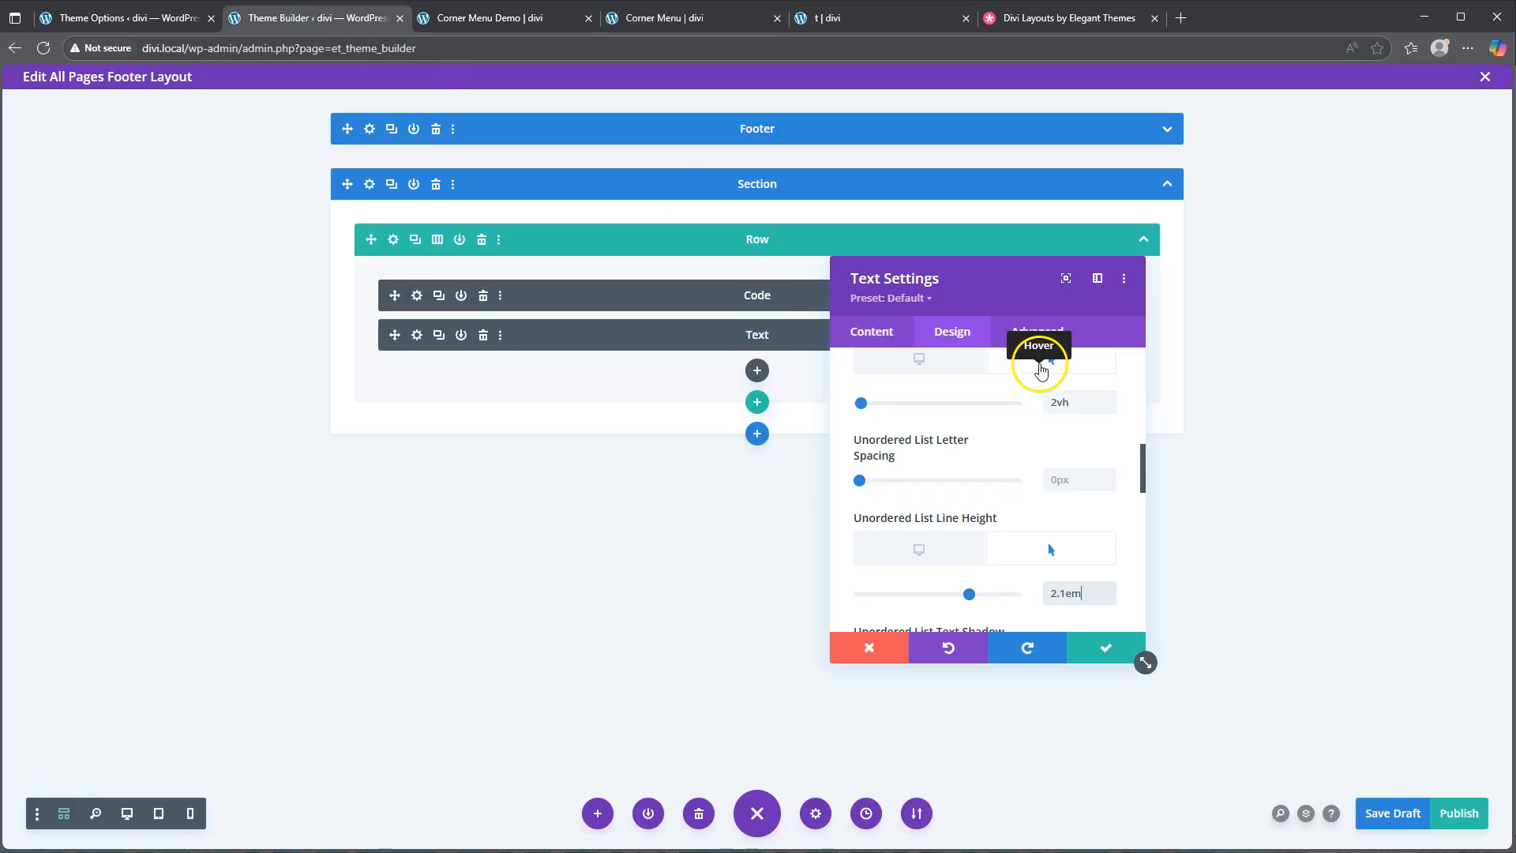
mouse_move(924, 433)
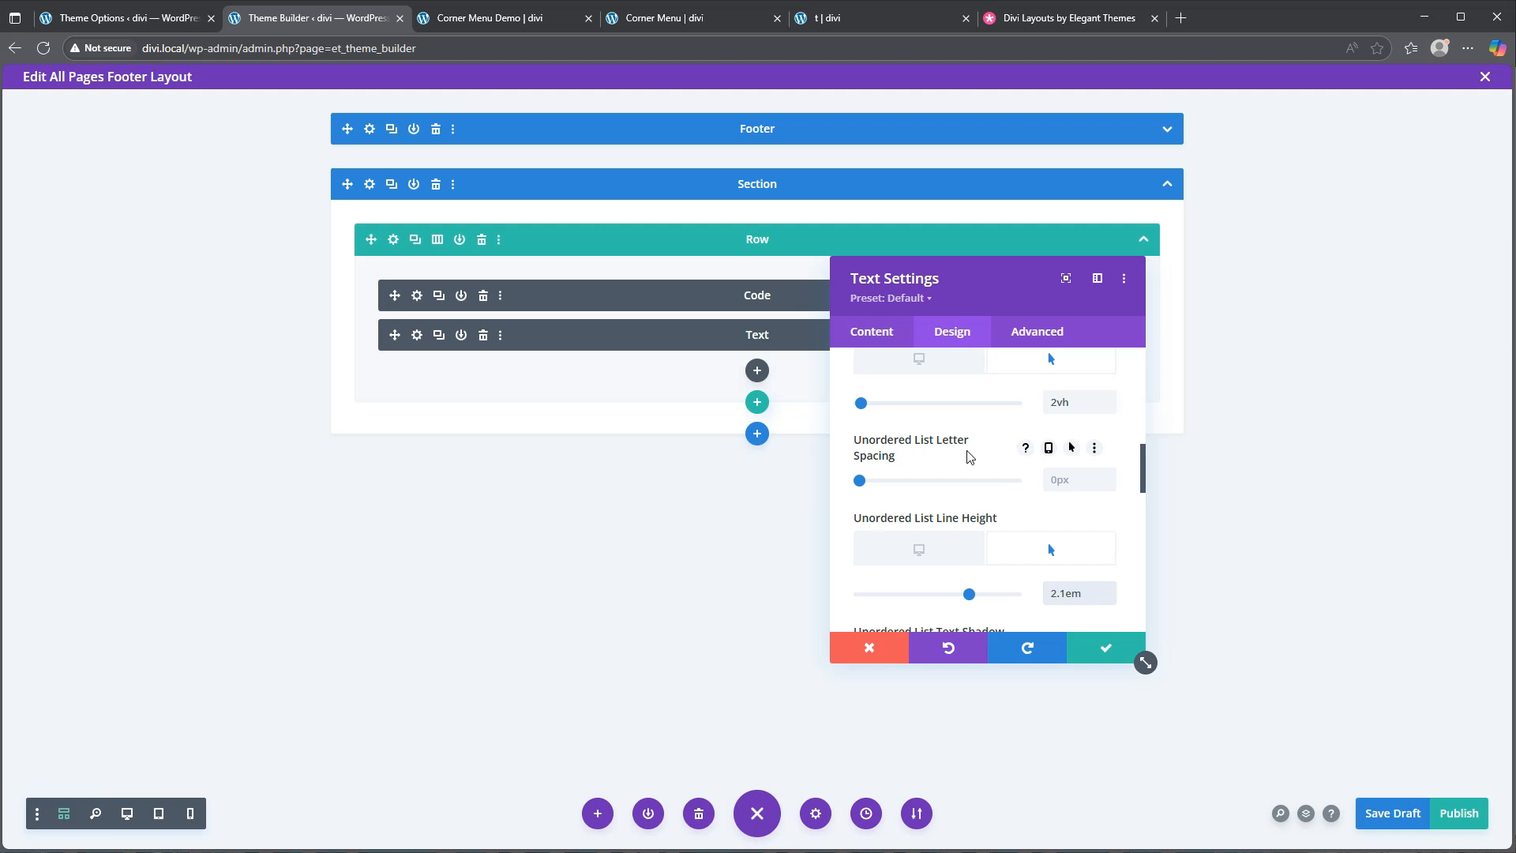
scroll(945, 430, "up", 8)
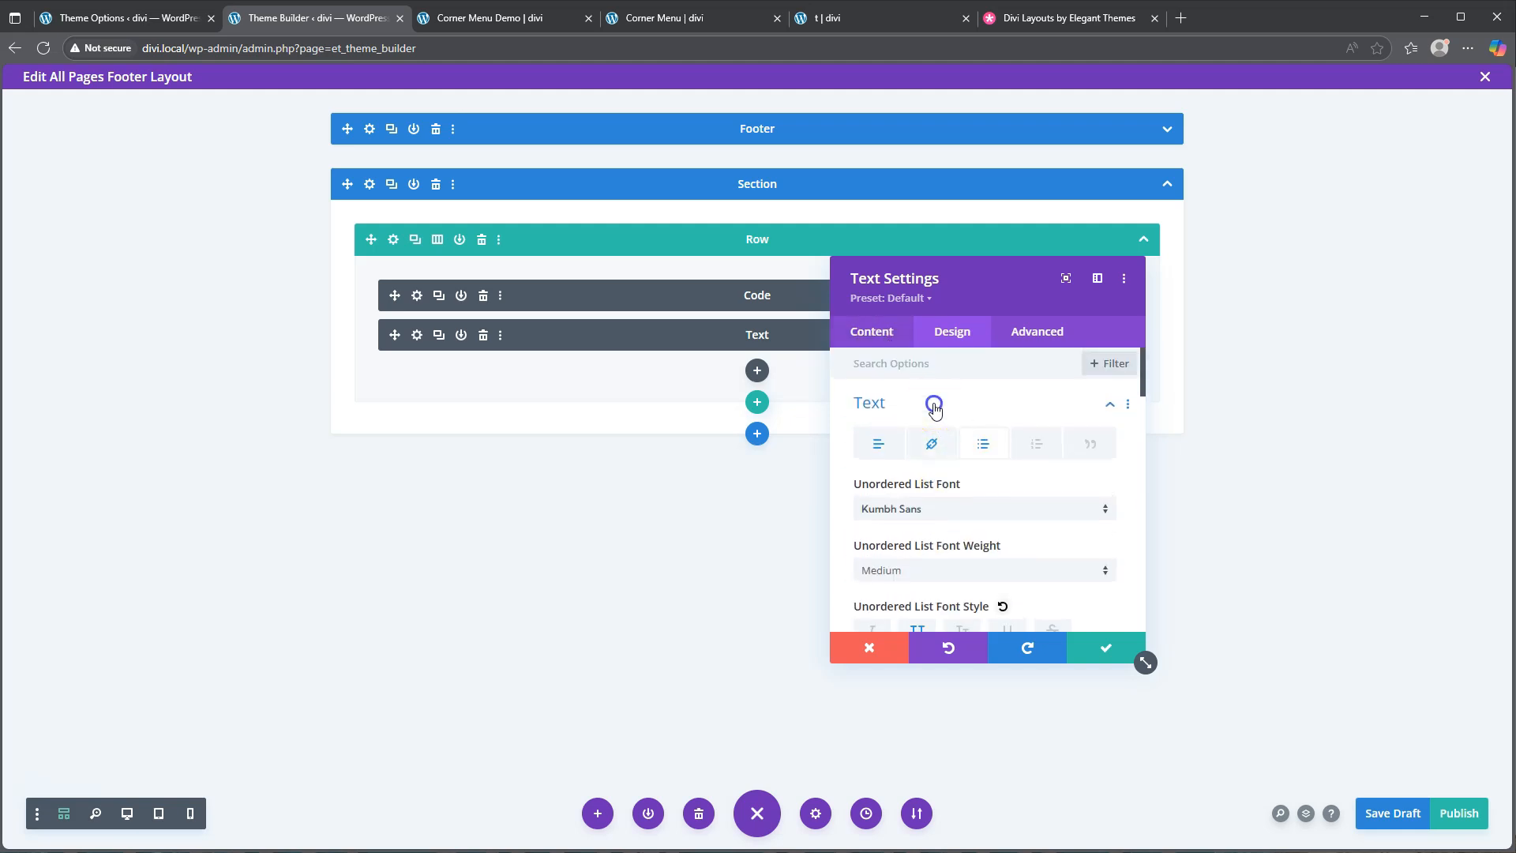
left_click(934, 404)
left_click(914, 550)
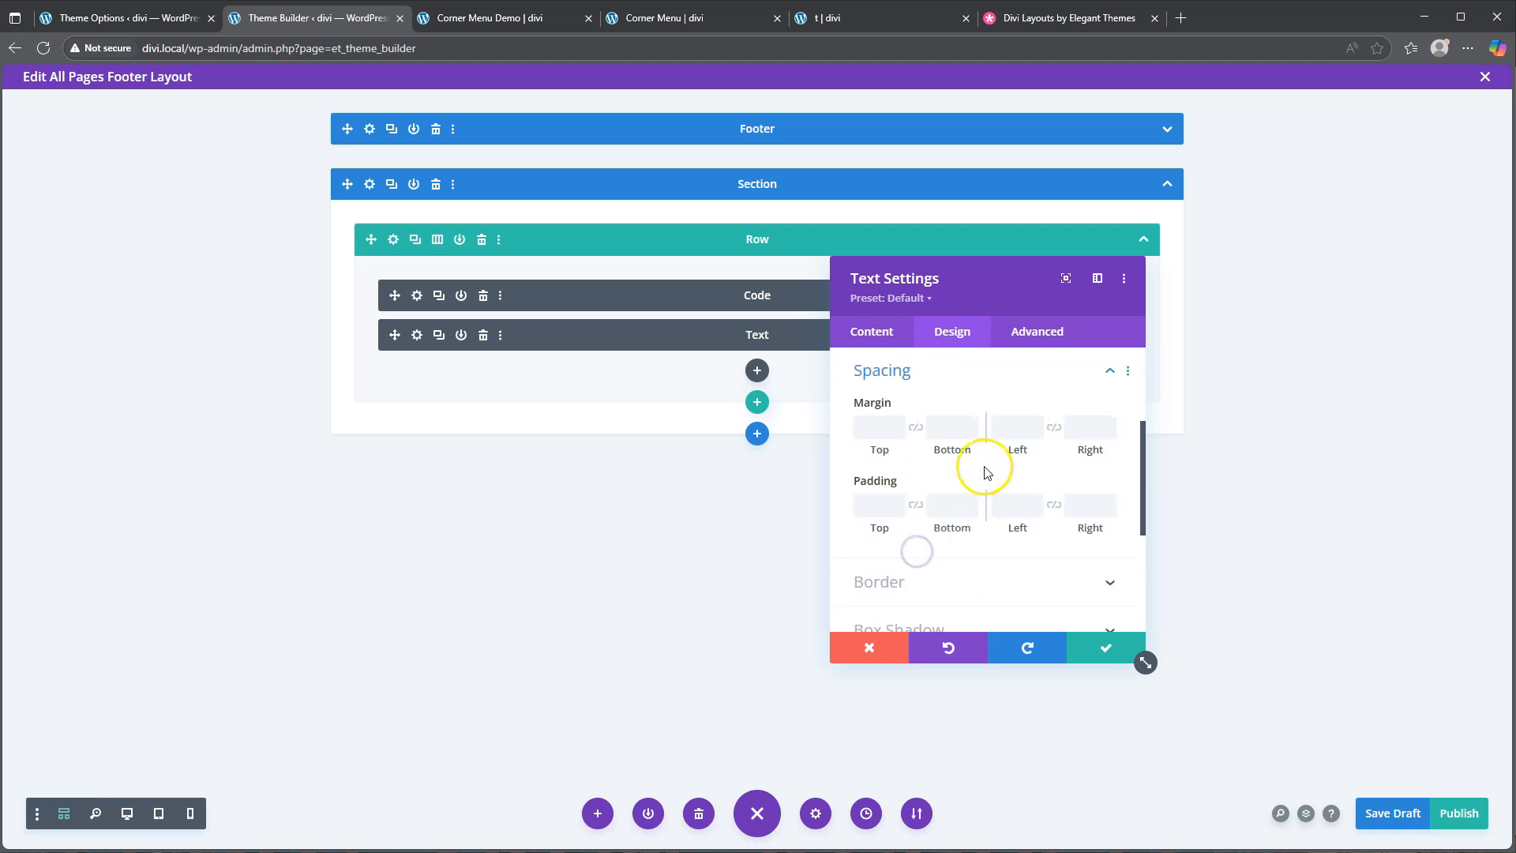
left_click(1082, 428)
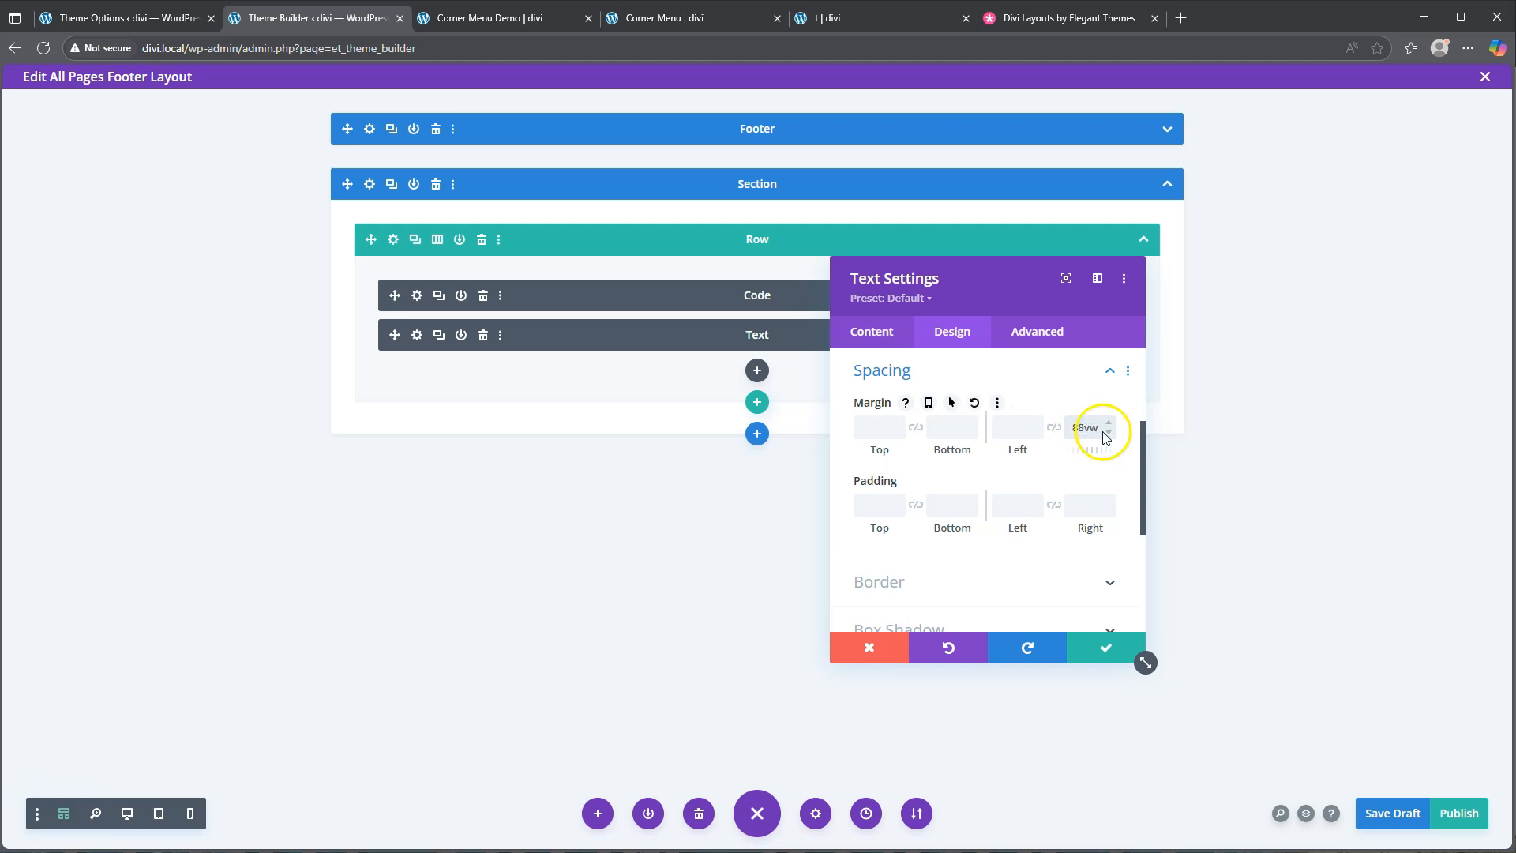
Give the Text module a 71vw phone right margin and make its padding per-device
left_click(929, 405)
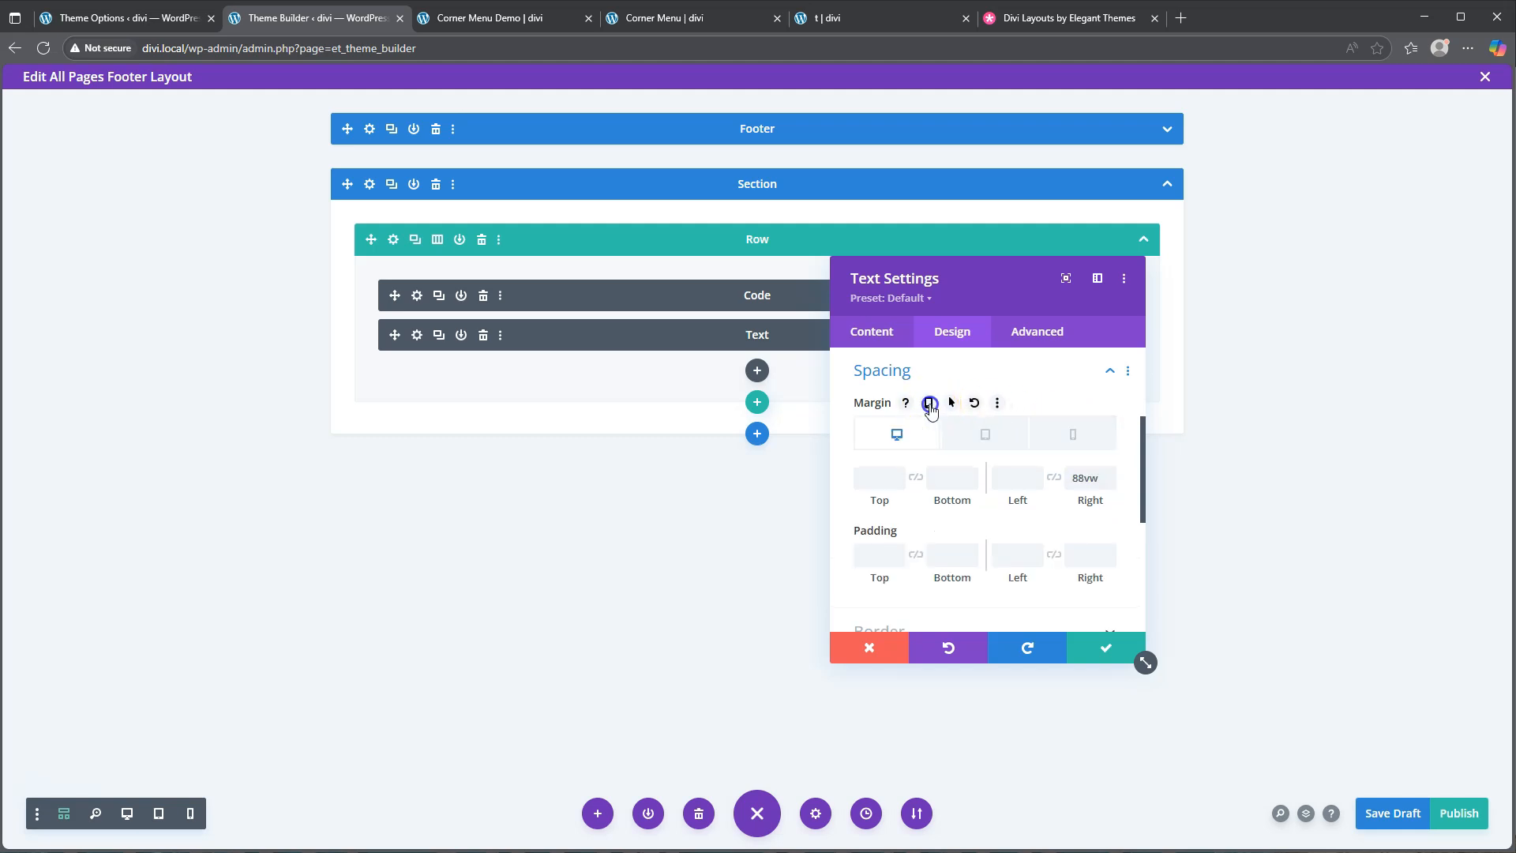
left_click(1072, 434)
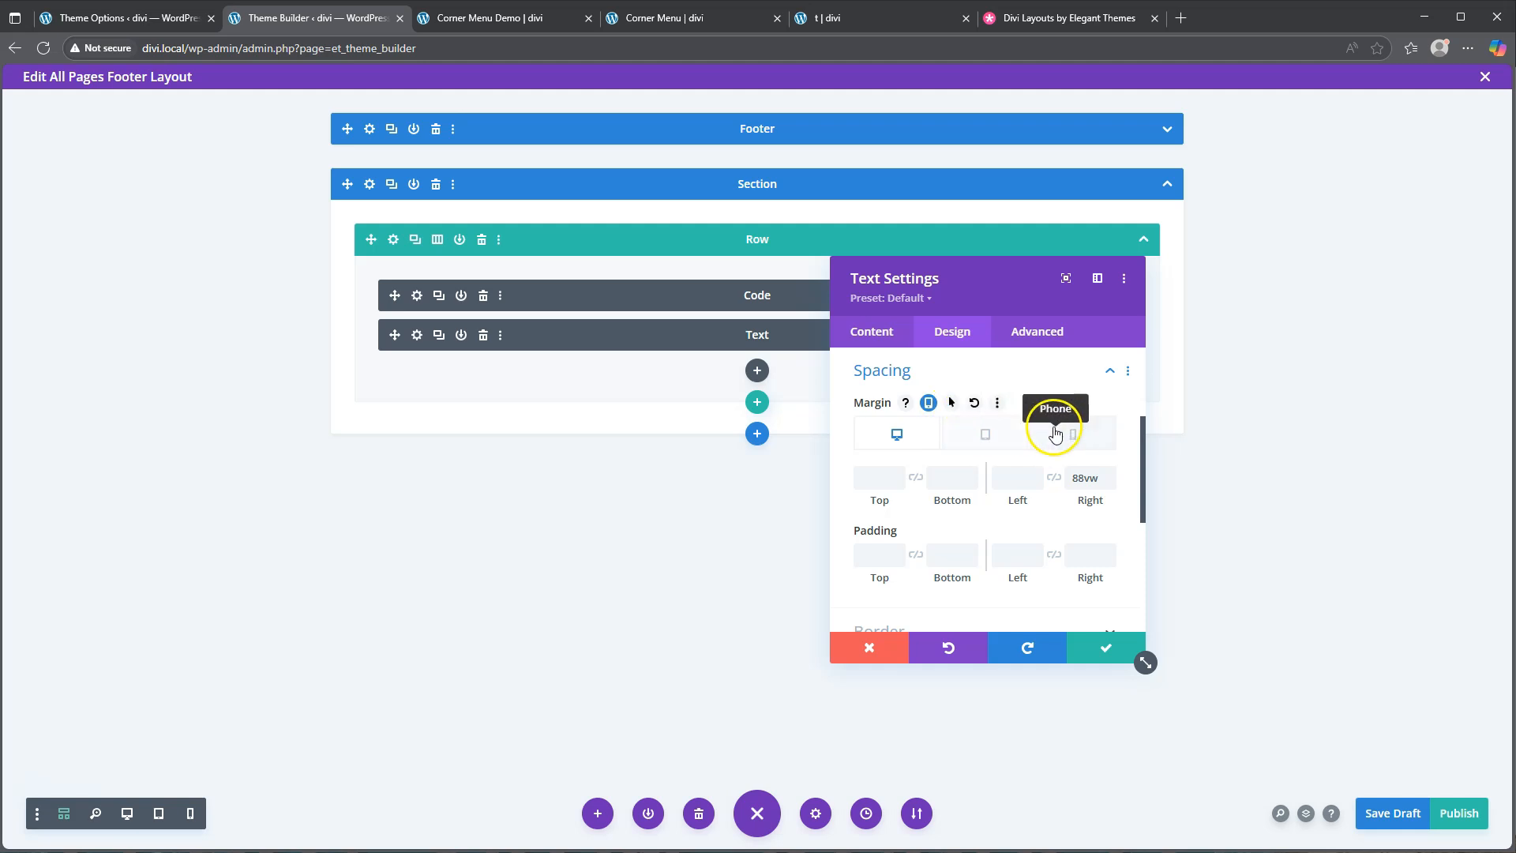
left_click(1088, 479)
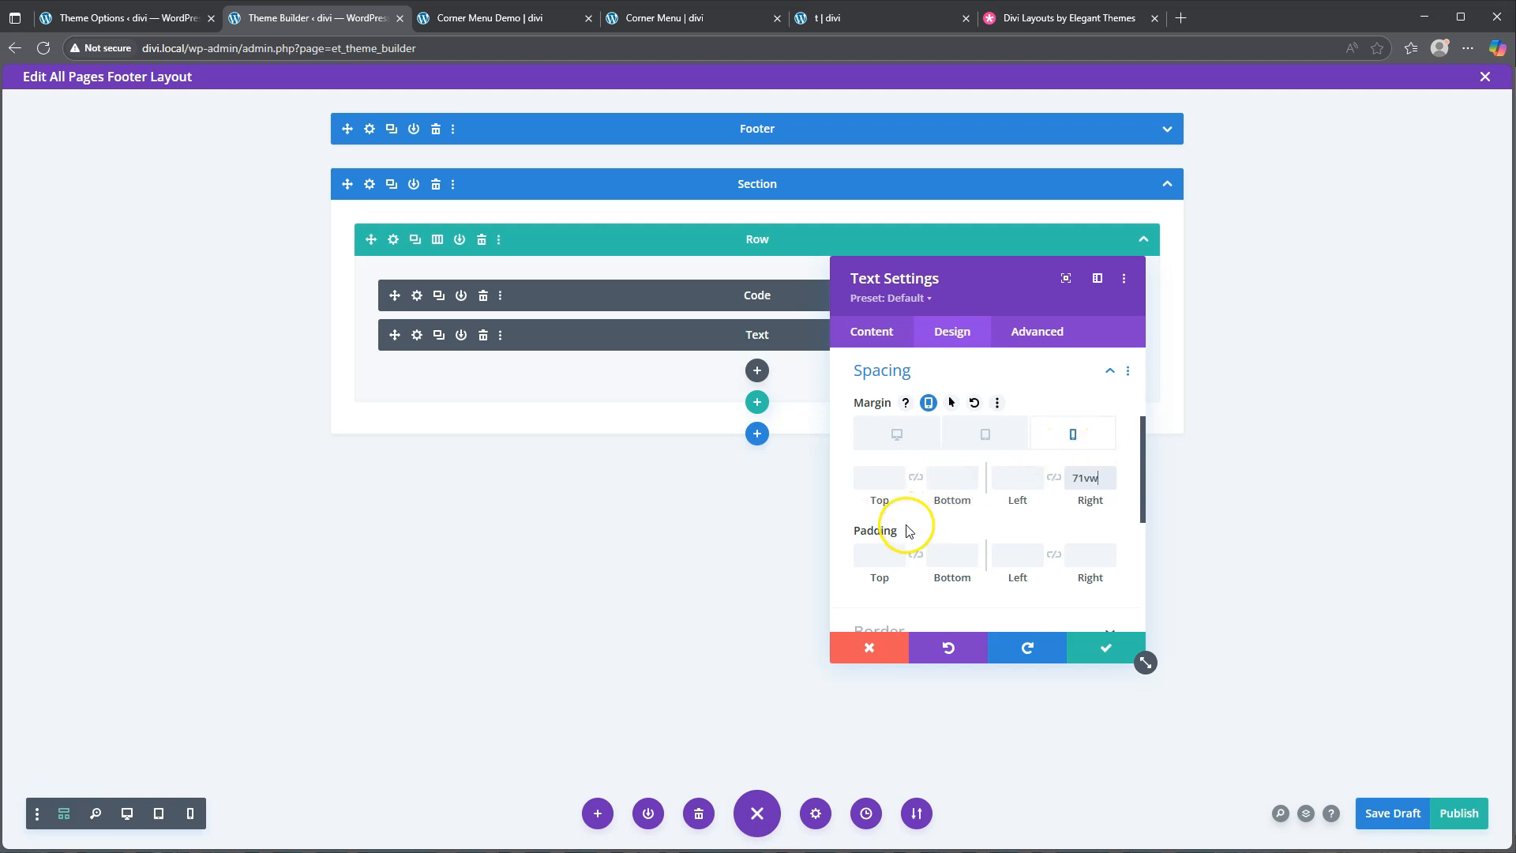
left_click(934, 531)
left_click(895, 559)
scroll(979, 509, "down", 2)
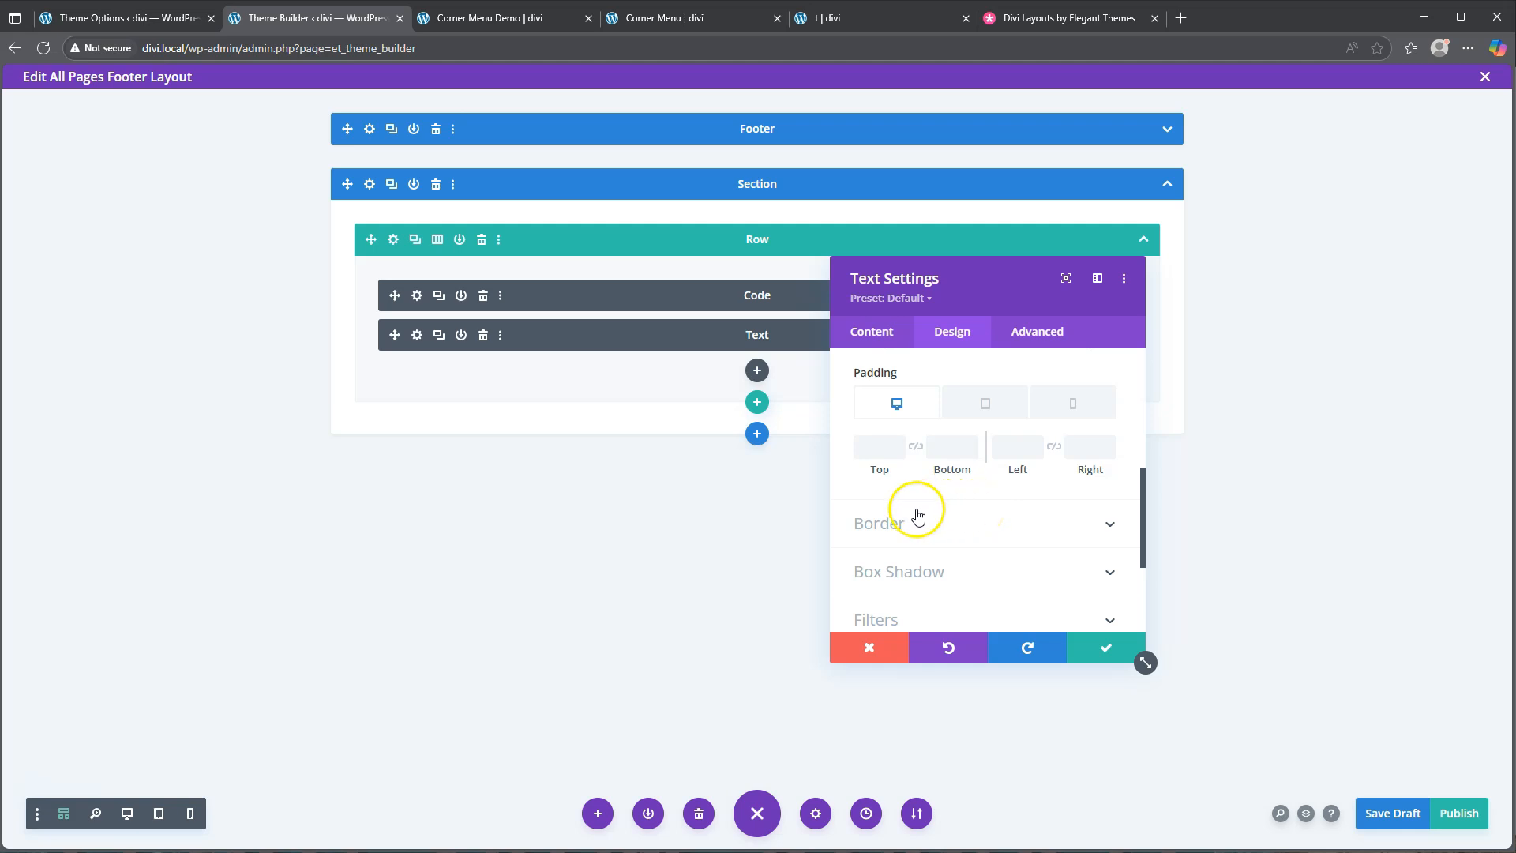
Set desktop padding to 6vw top, 4vw bottom and 1vw left
left_click(874, 447)
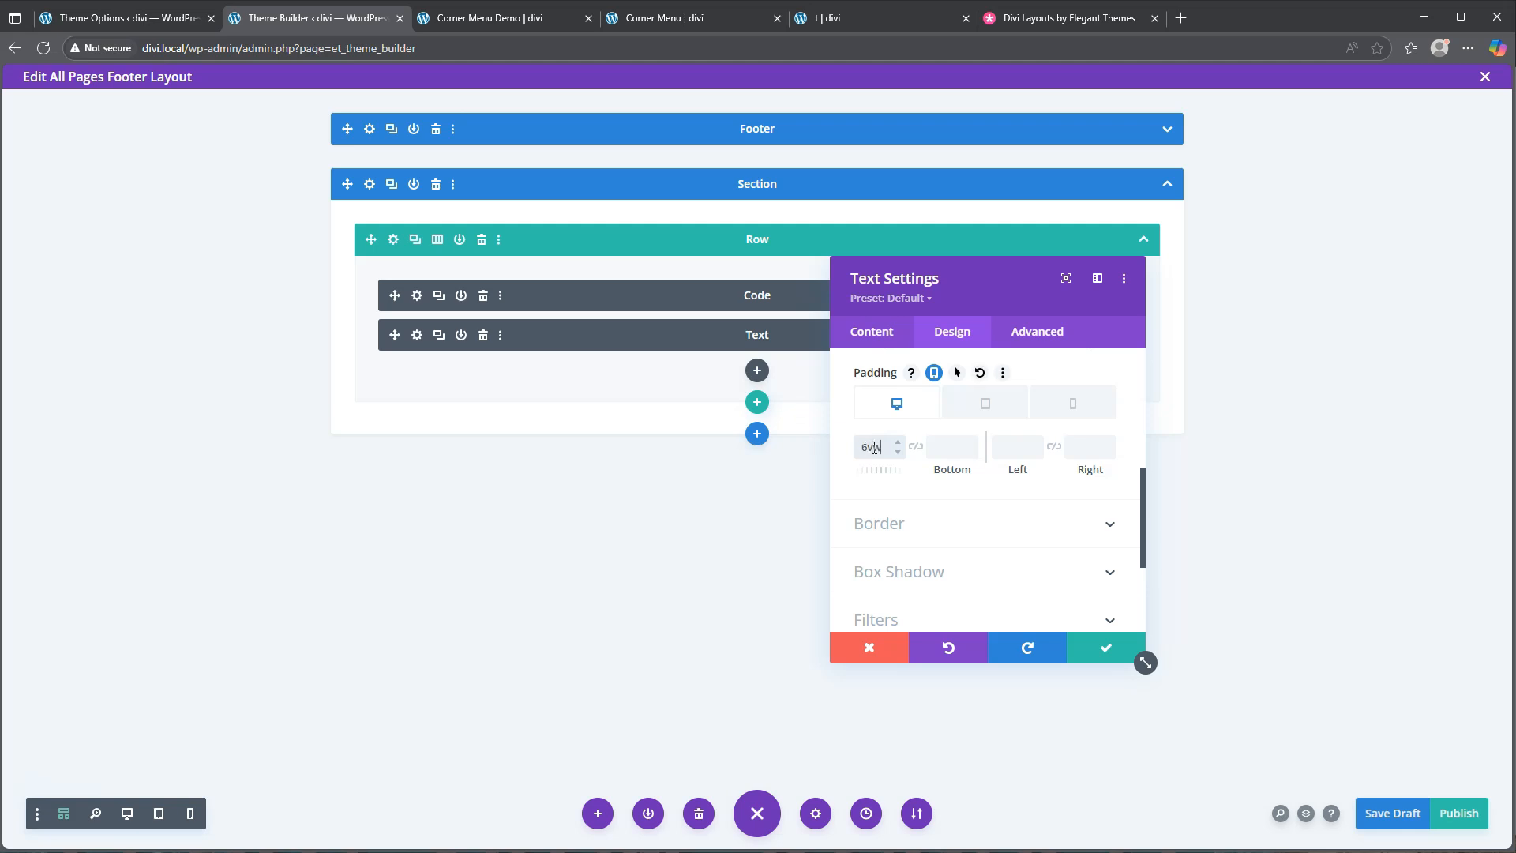
left_click(944, 448)
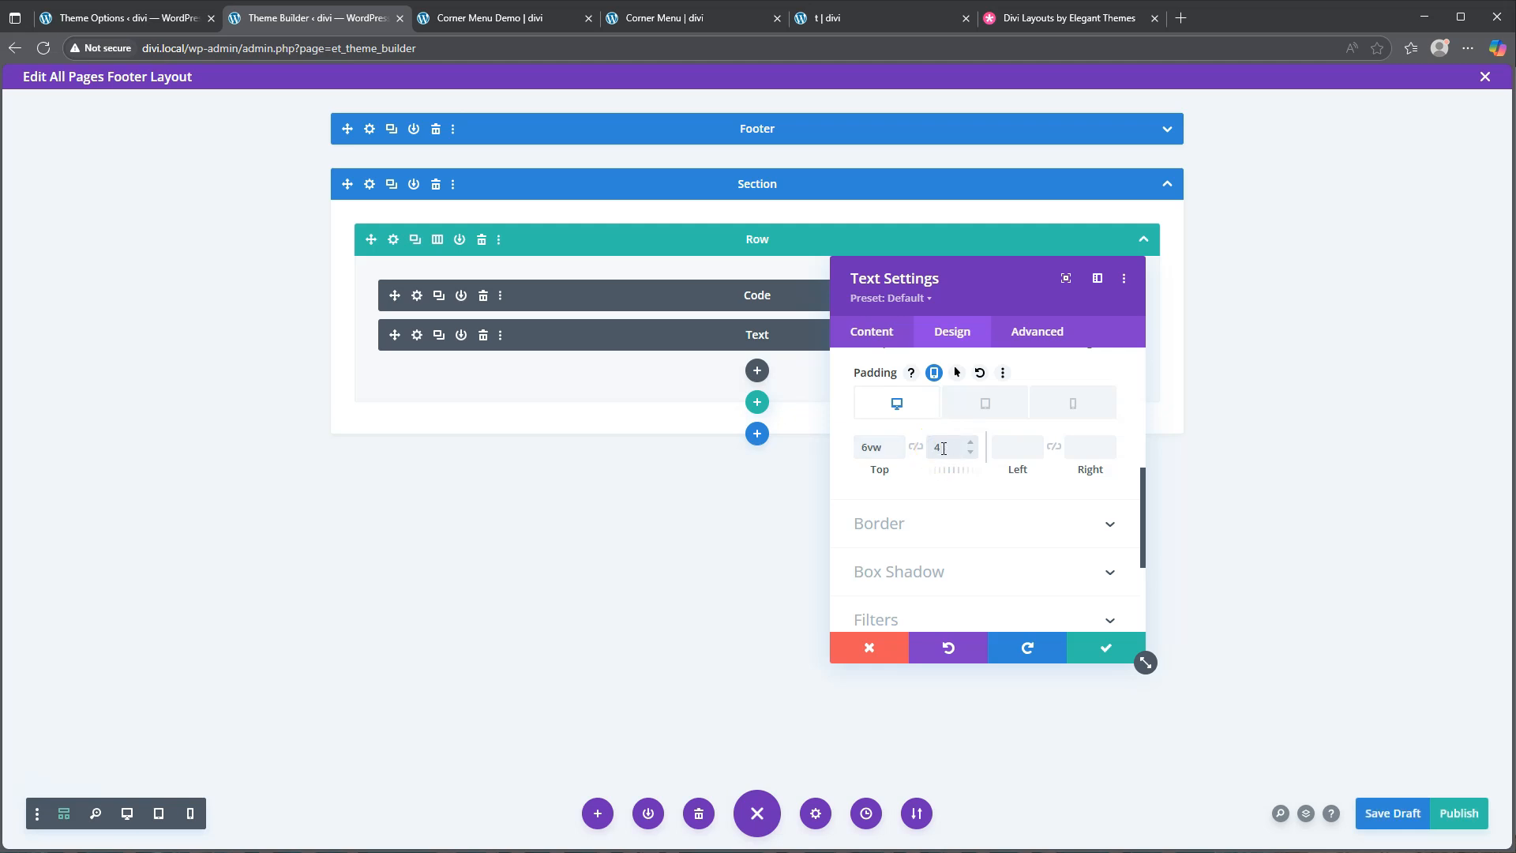
left_click(1017, 451)
type("1")
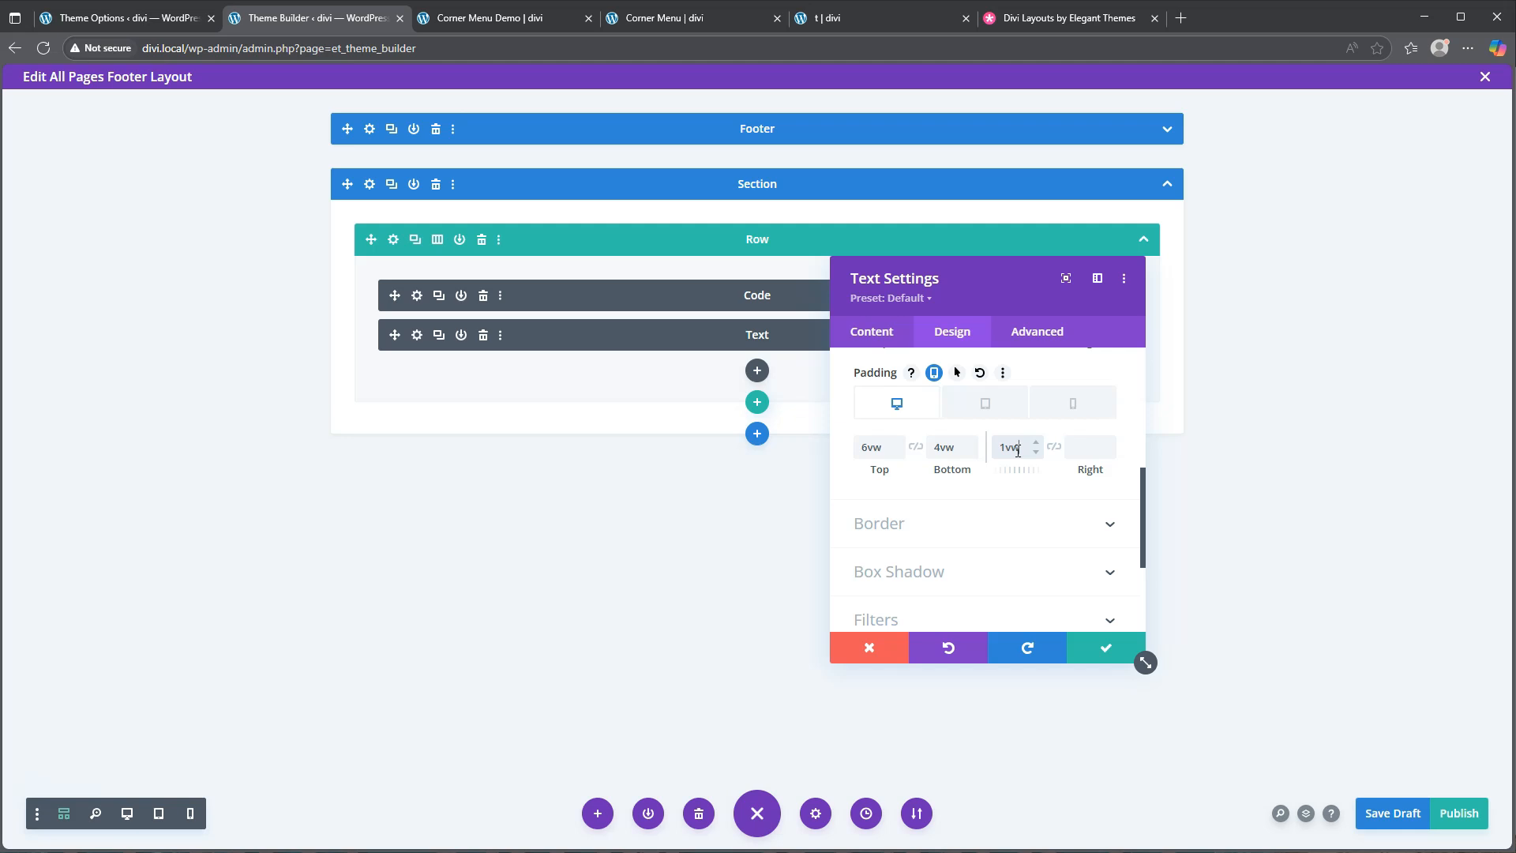
type("vw")
Set the tablet top padding to 10vw
left_click(991, 406)
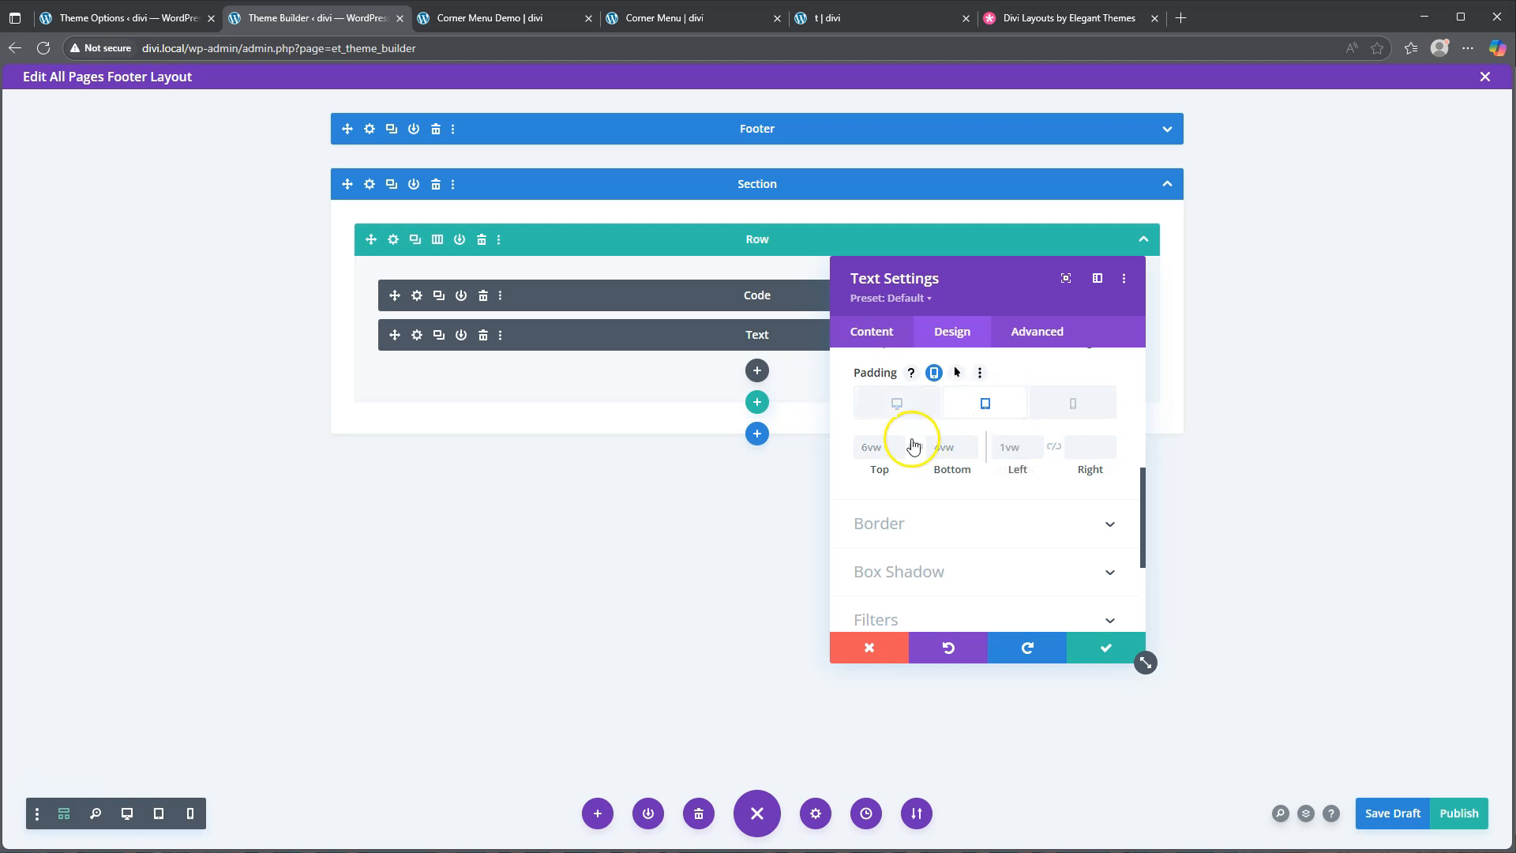
left_click(869, 448)
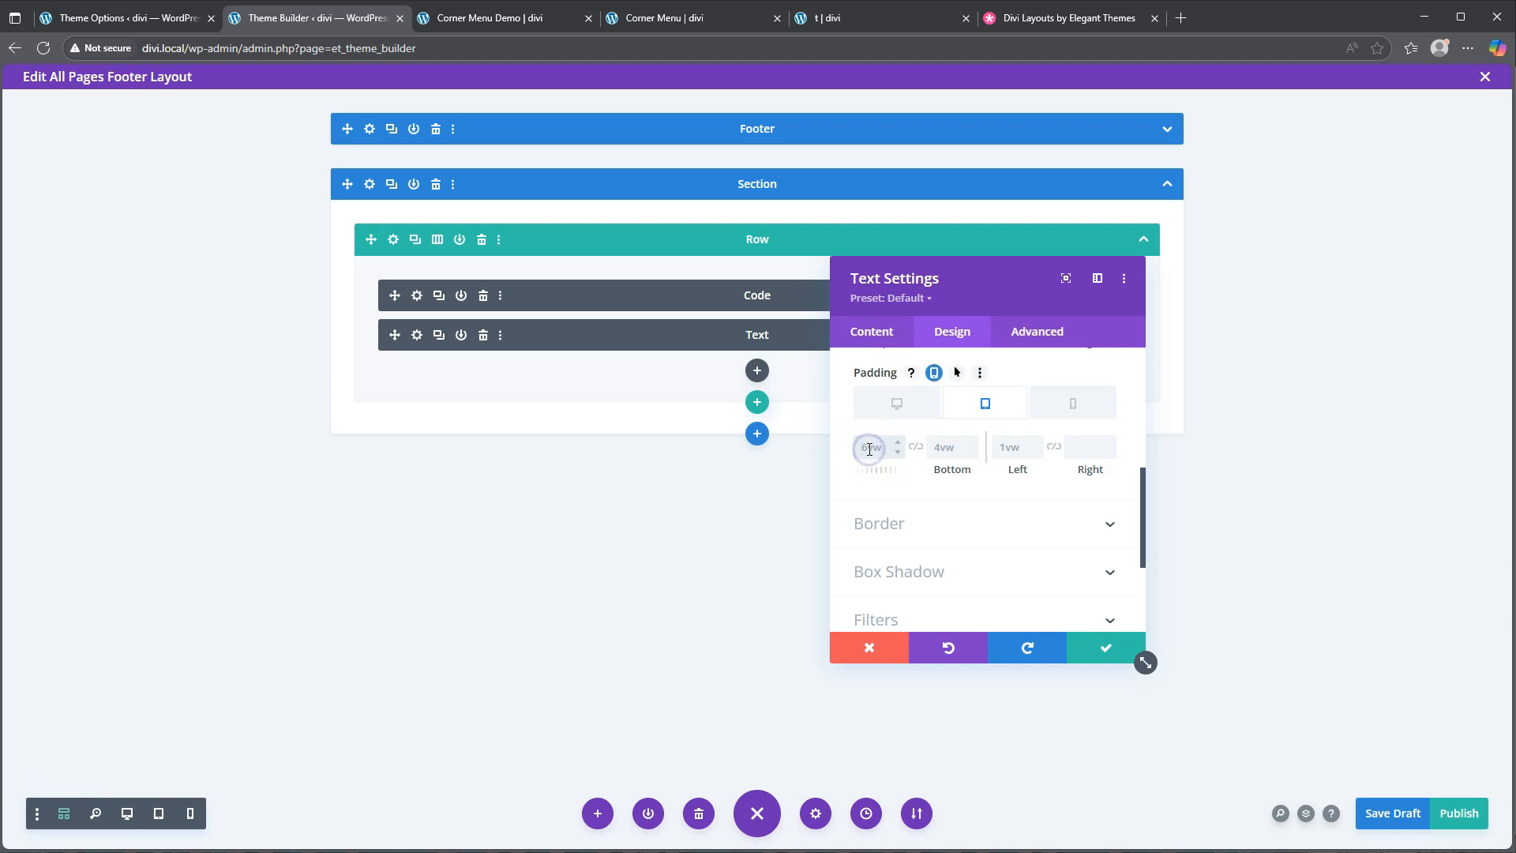
type("10vw")
left_click(948, 448)
type("1vw")
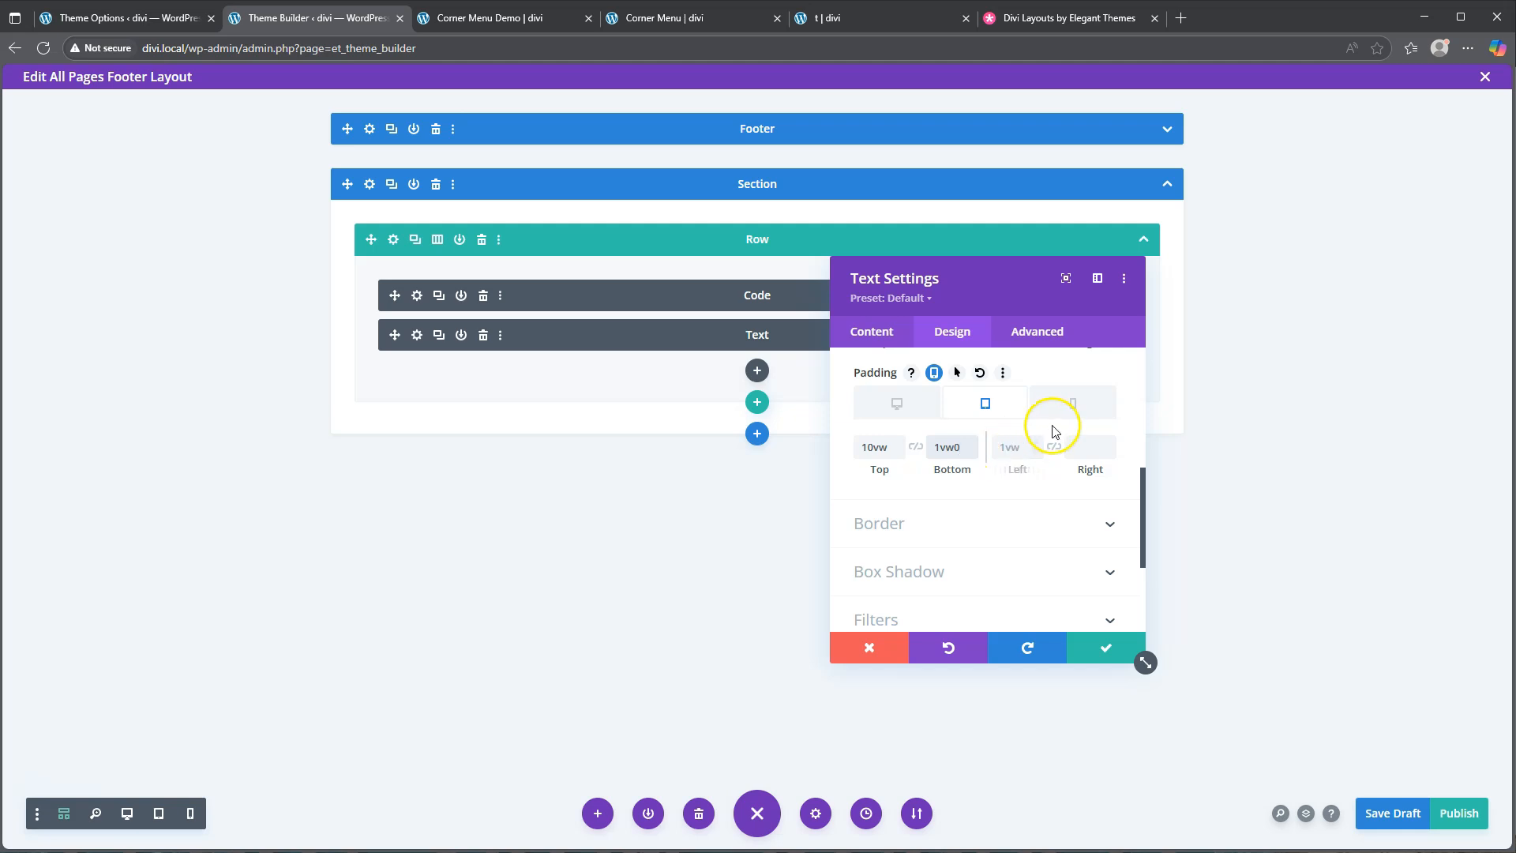
Set phone padding to 18vw top, 12vw bottom and 1px left
left_click(1088, 403)
left_click(874, 447)
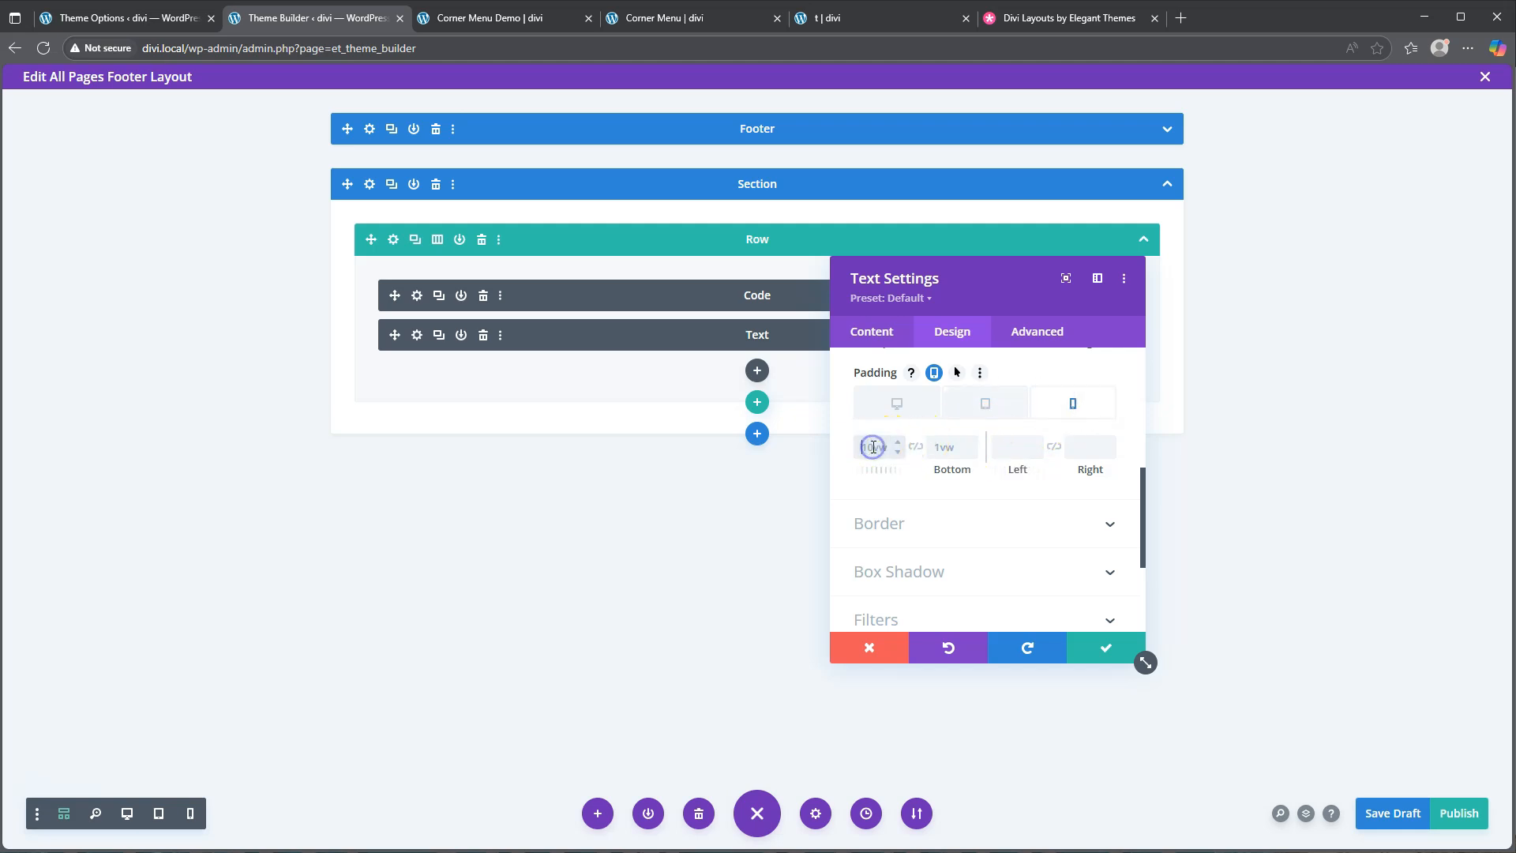
type("18vw")
left_click(946, 447)
type("12")
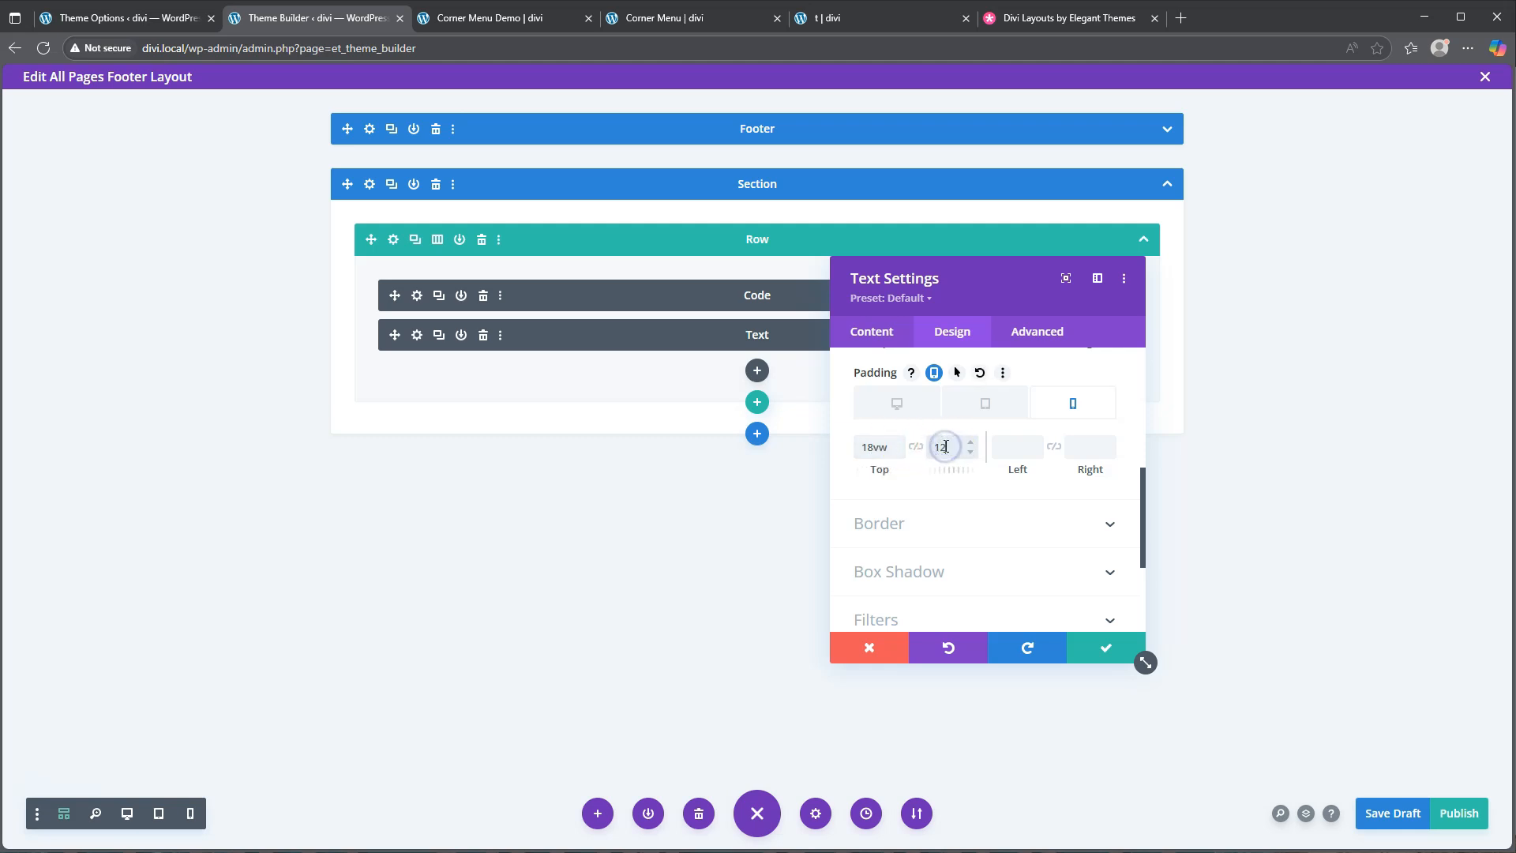
type("vw")
left_click(993, 446)
type("1px")
left_click(868, 583)
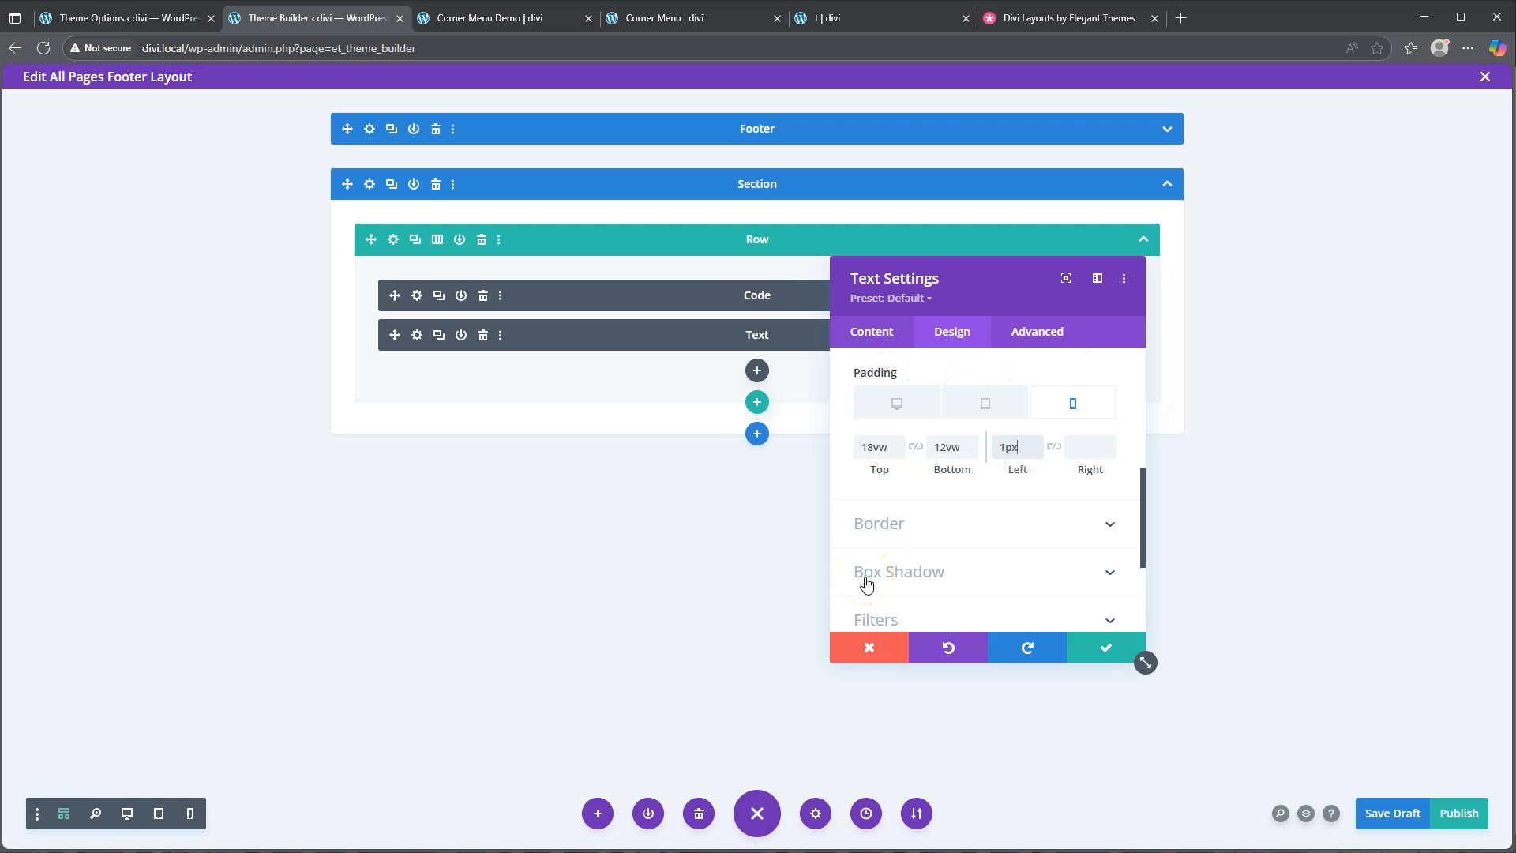
scroll(955, 506, "up", 3)
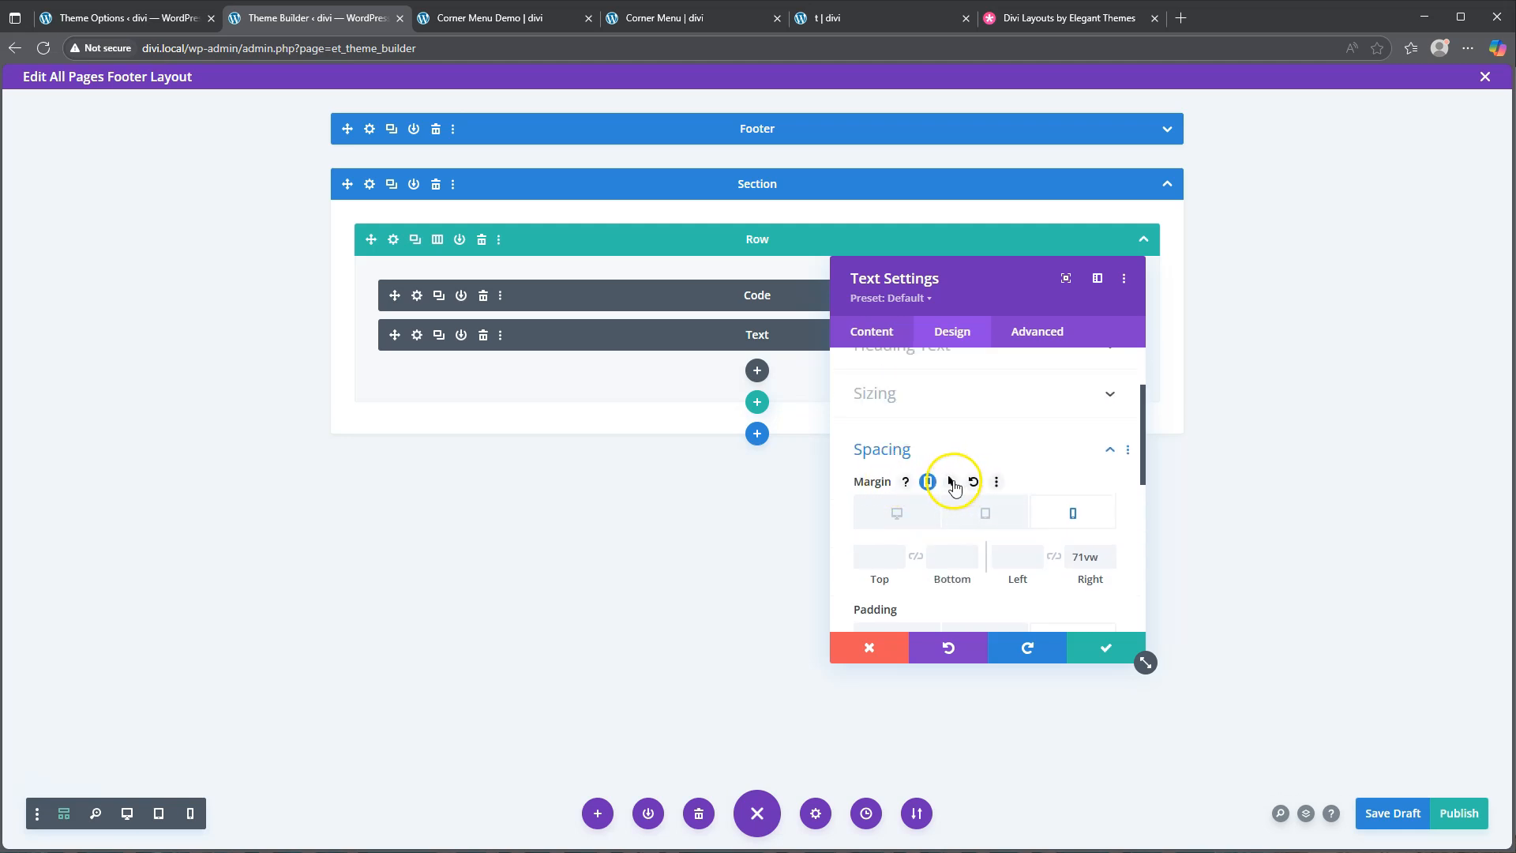
Enable hover margin values and set the hover right margin to 59vw
left_click(952, 483)
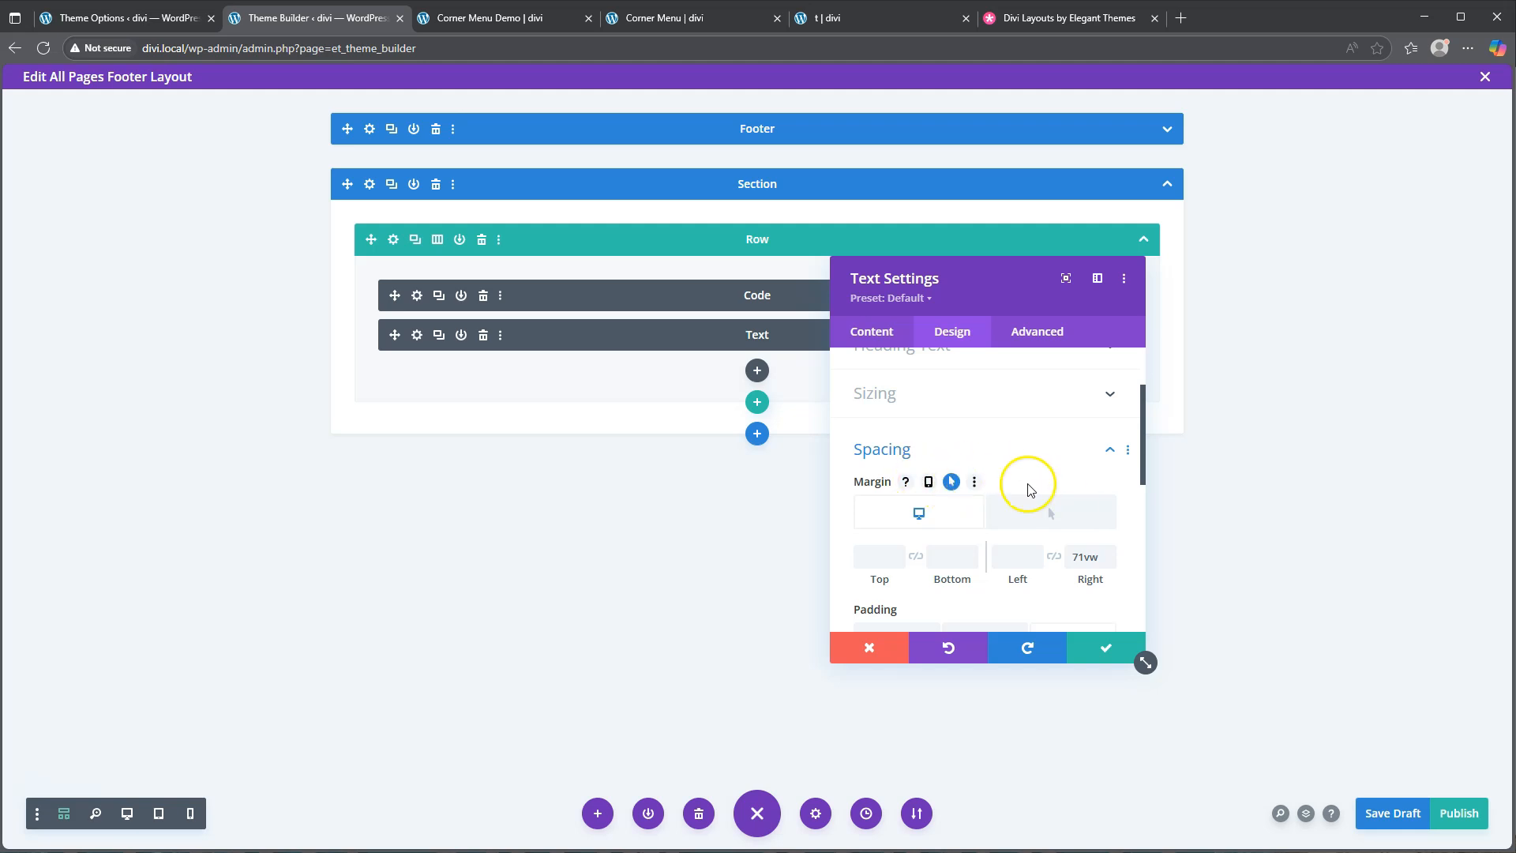
left_click(1062, 513)
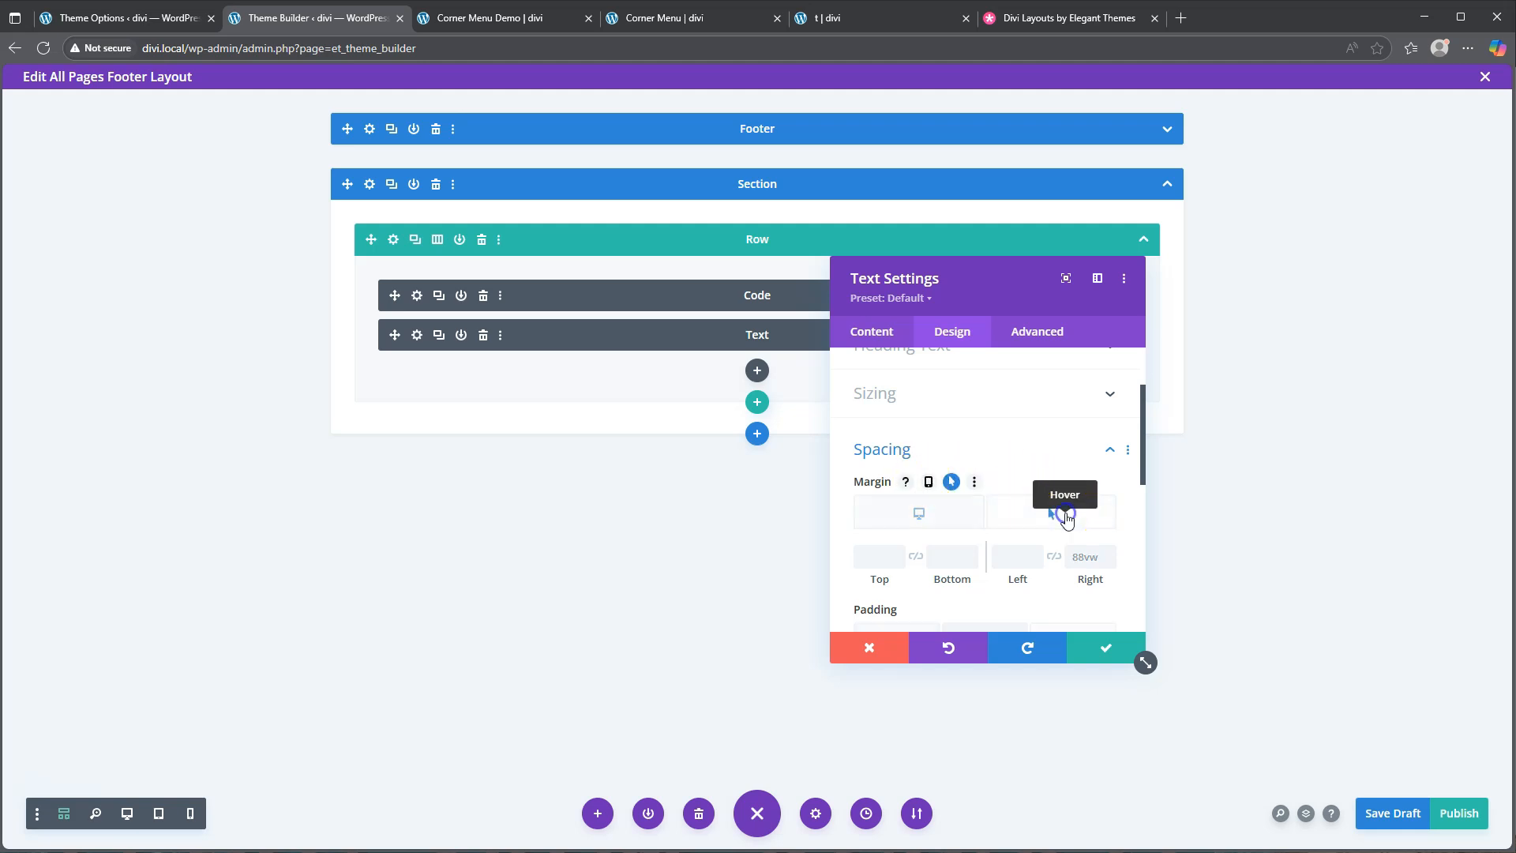
left_click(1081, 557)
type("5vw9")
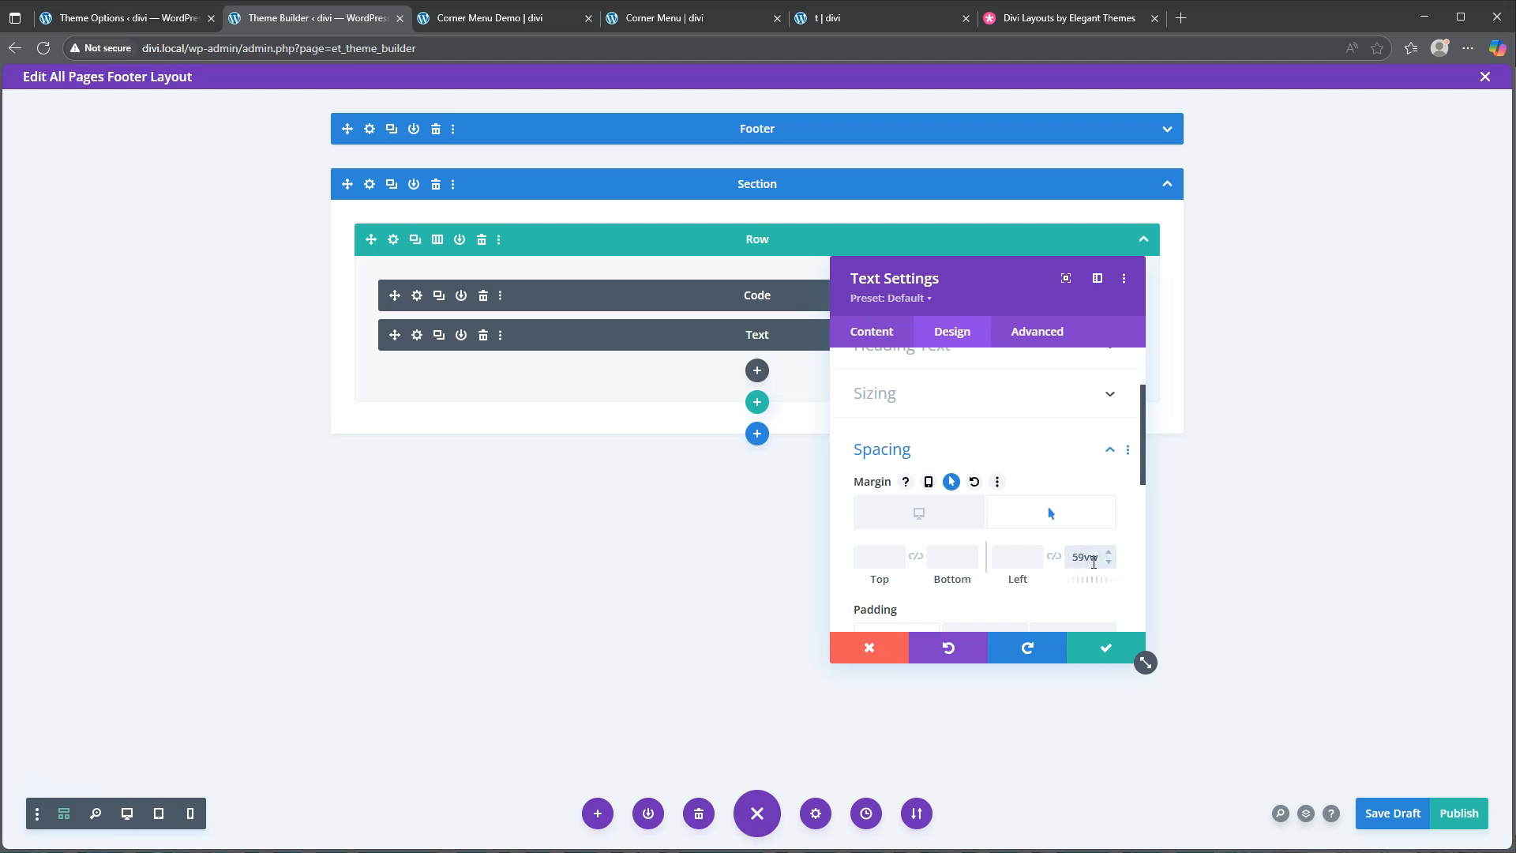
Set hover padding to 13vw/8vw/1px/13vw without per-device values, then save the layout
scroll(952, 561, "down", 2)
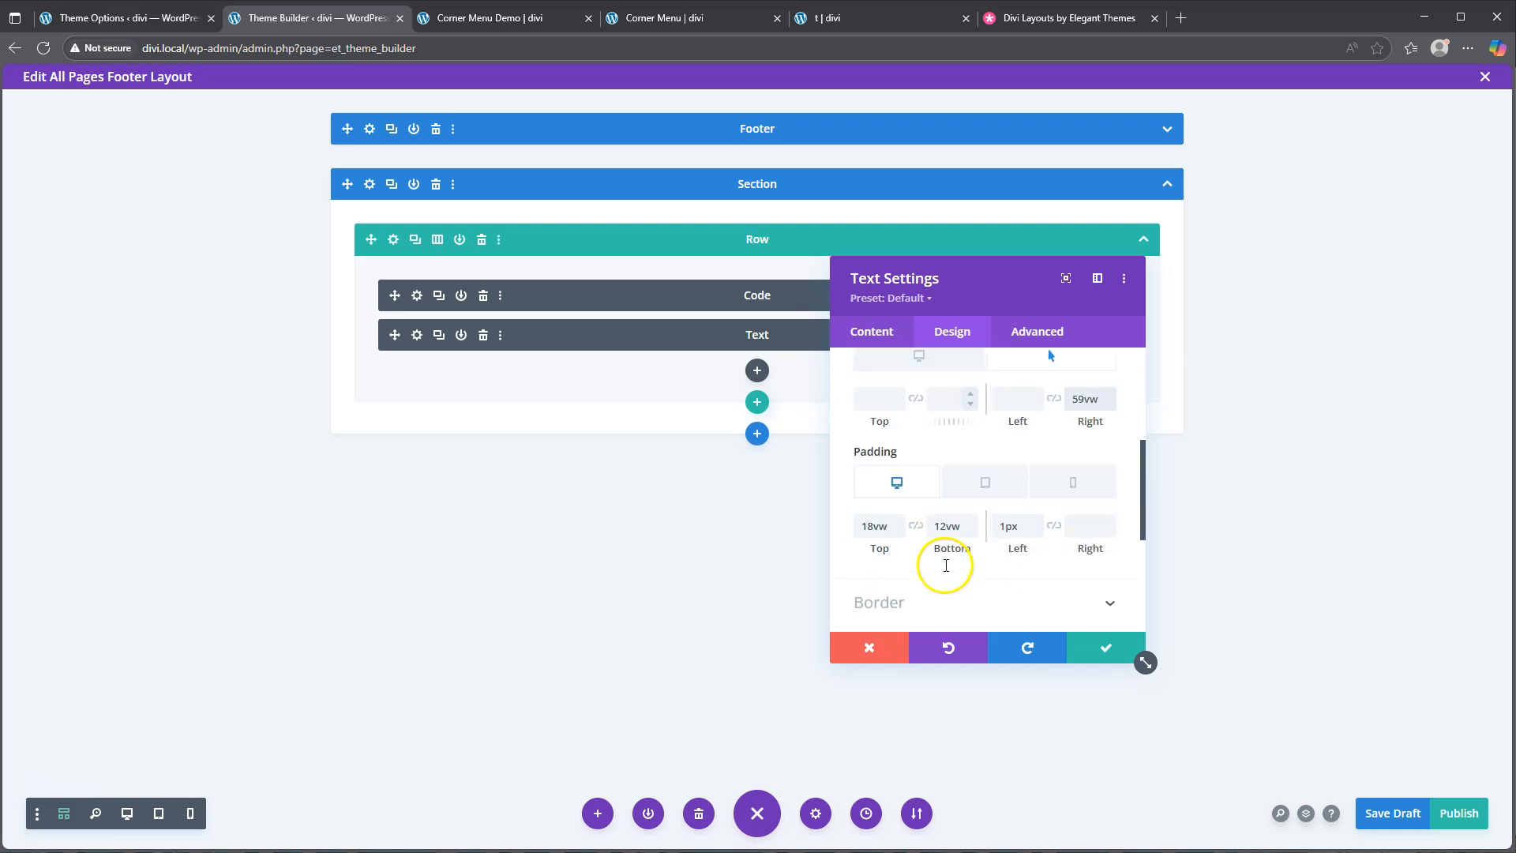
left_click(956, 452)
left_click(934, 452)
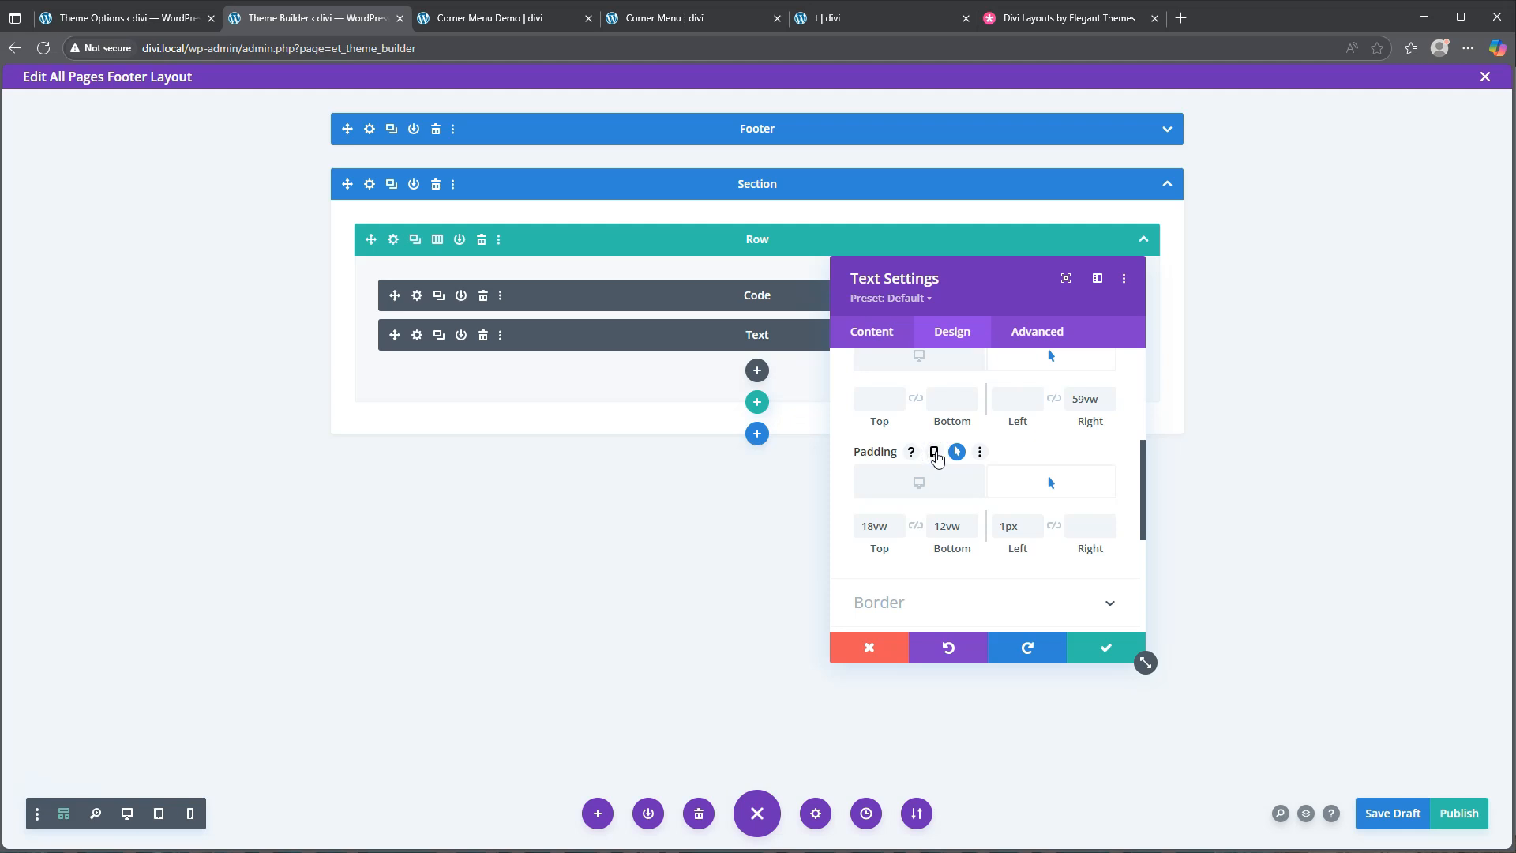
left_click(876, 528)
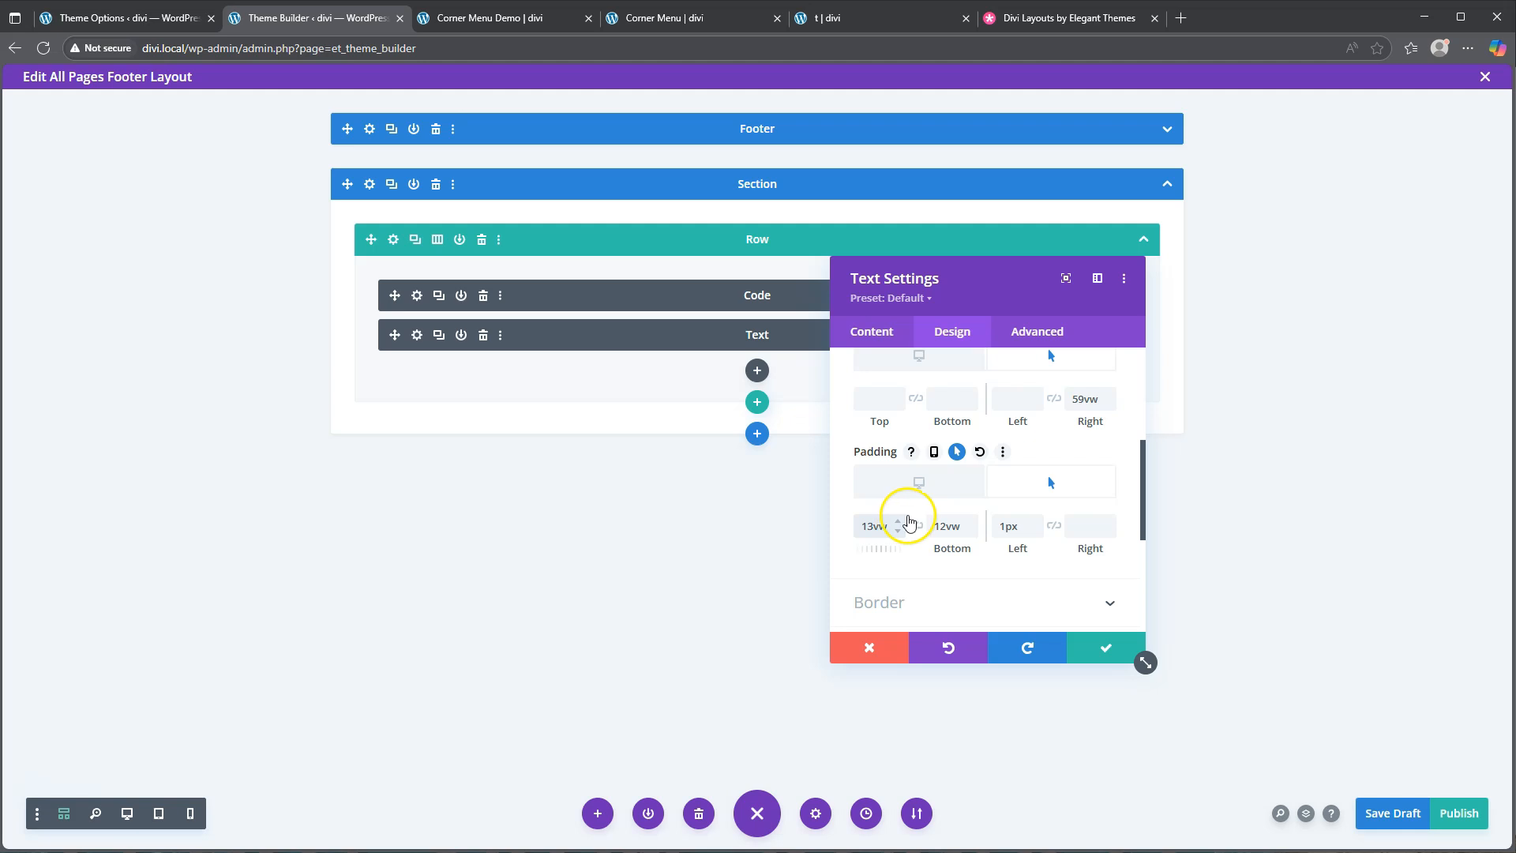
left_click_drag(947, 528, 920, 532)
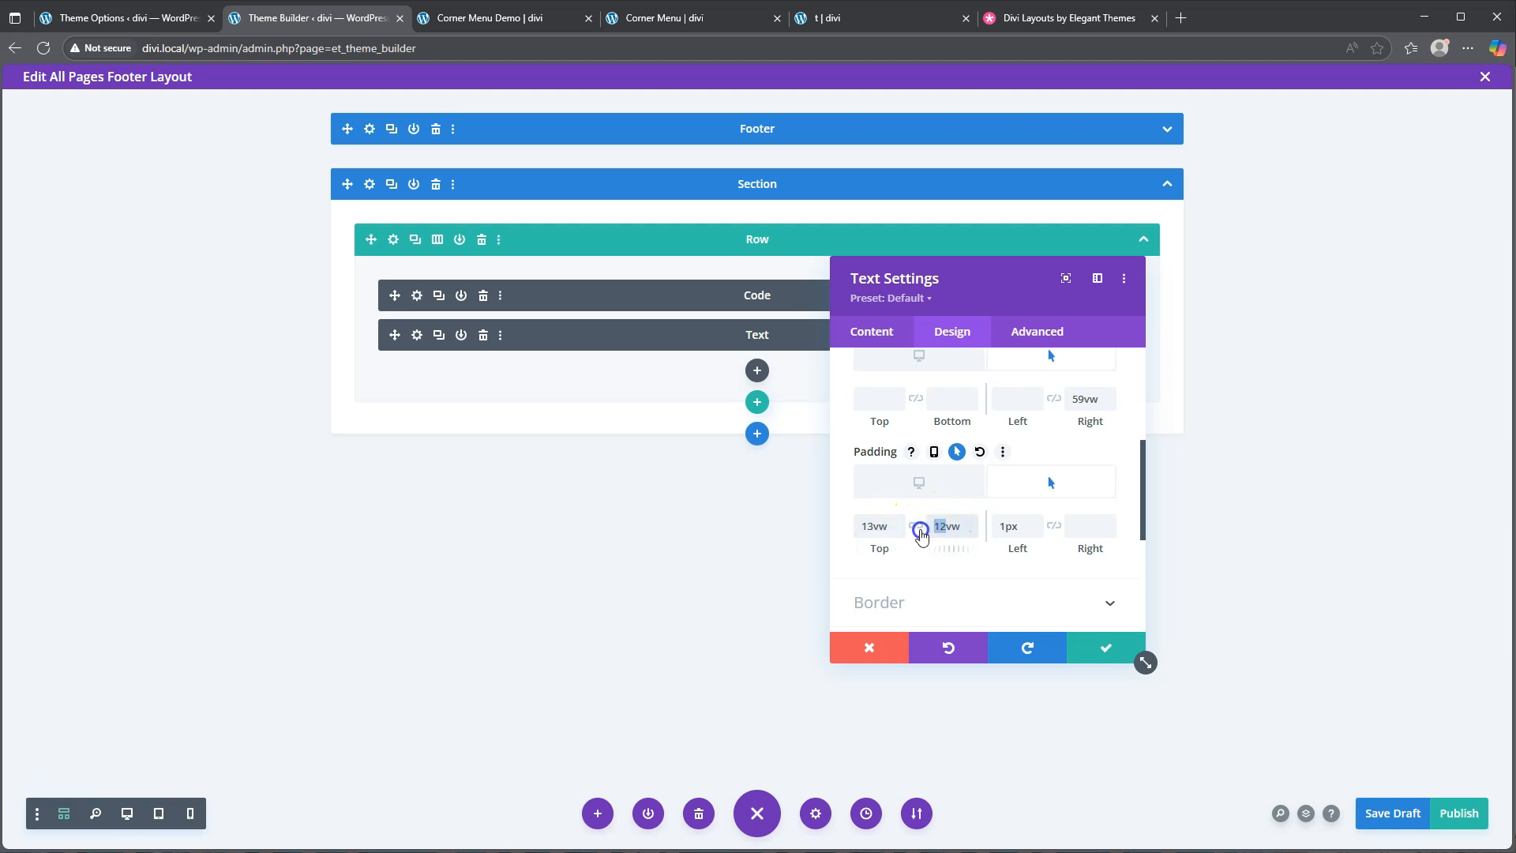
type("8")
left_click(1012, 525)
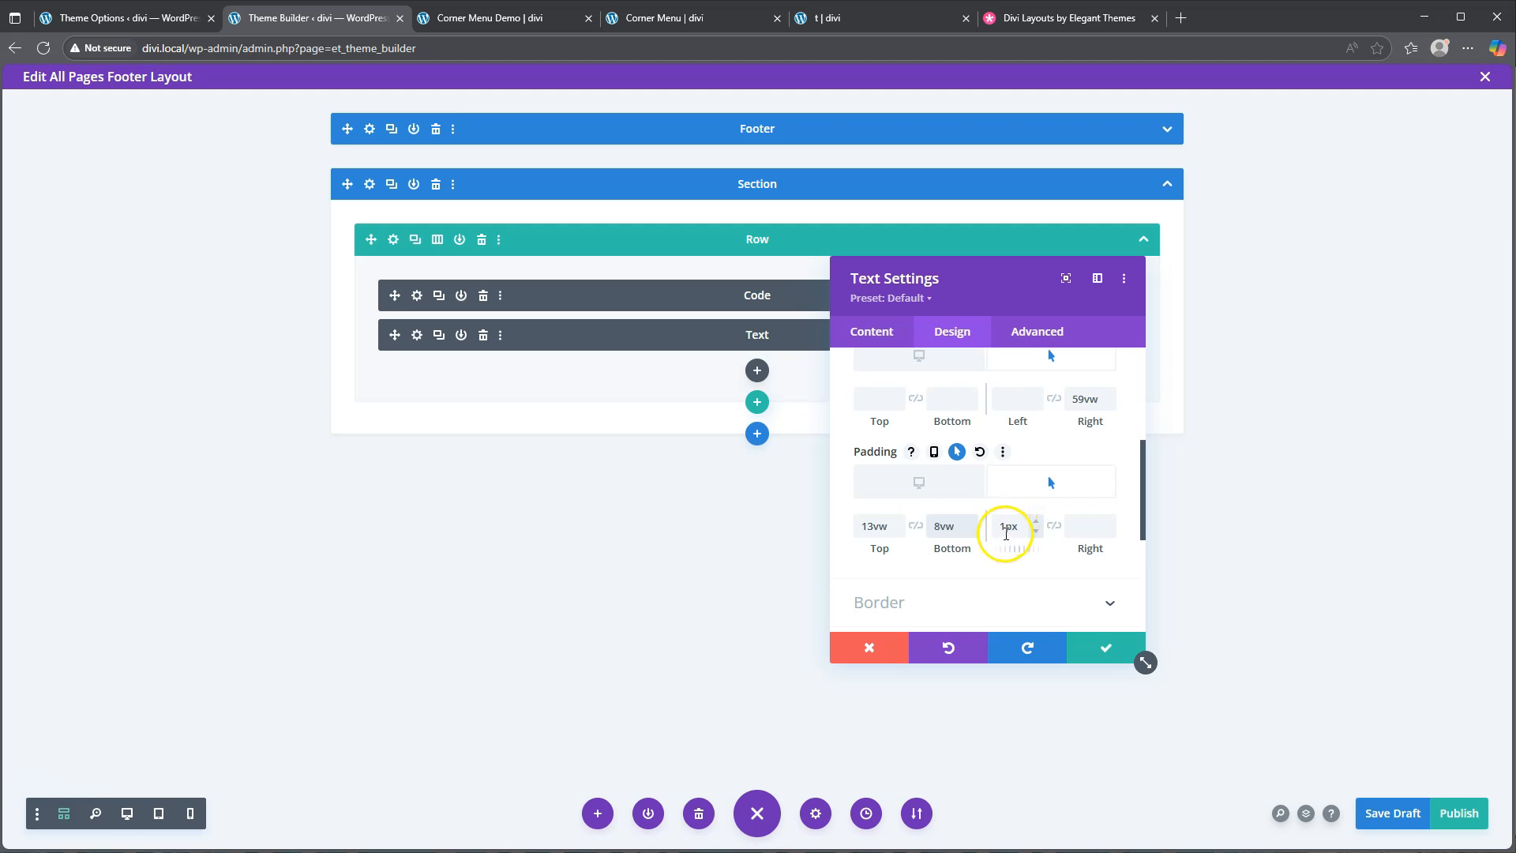
left_click(1090, 532)
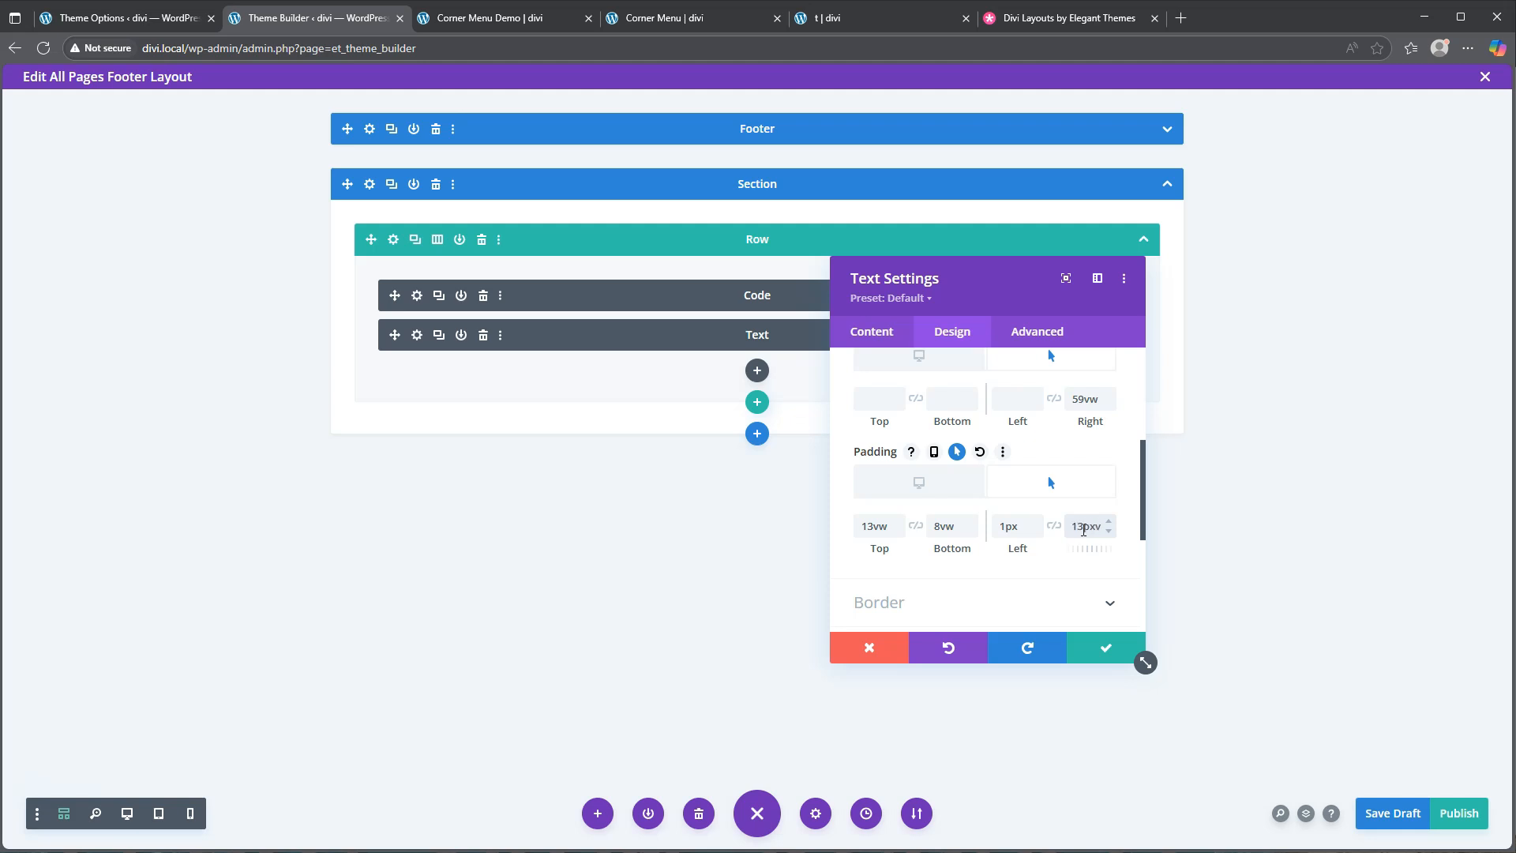
key("ctrl+s")
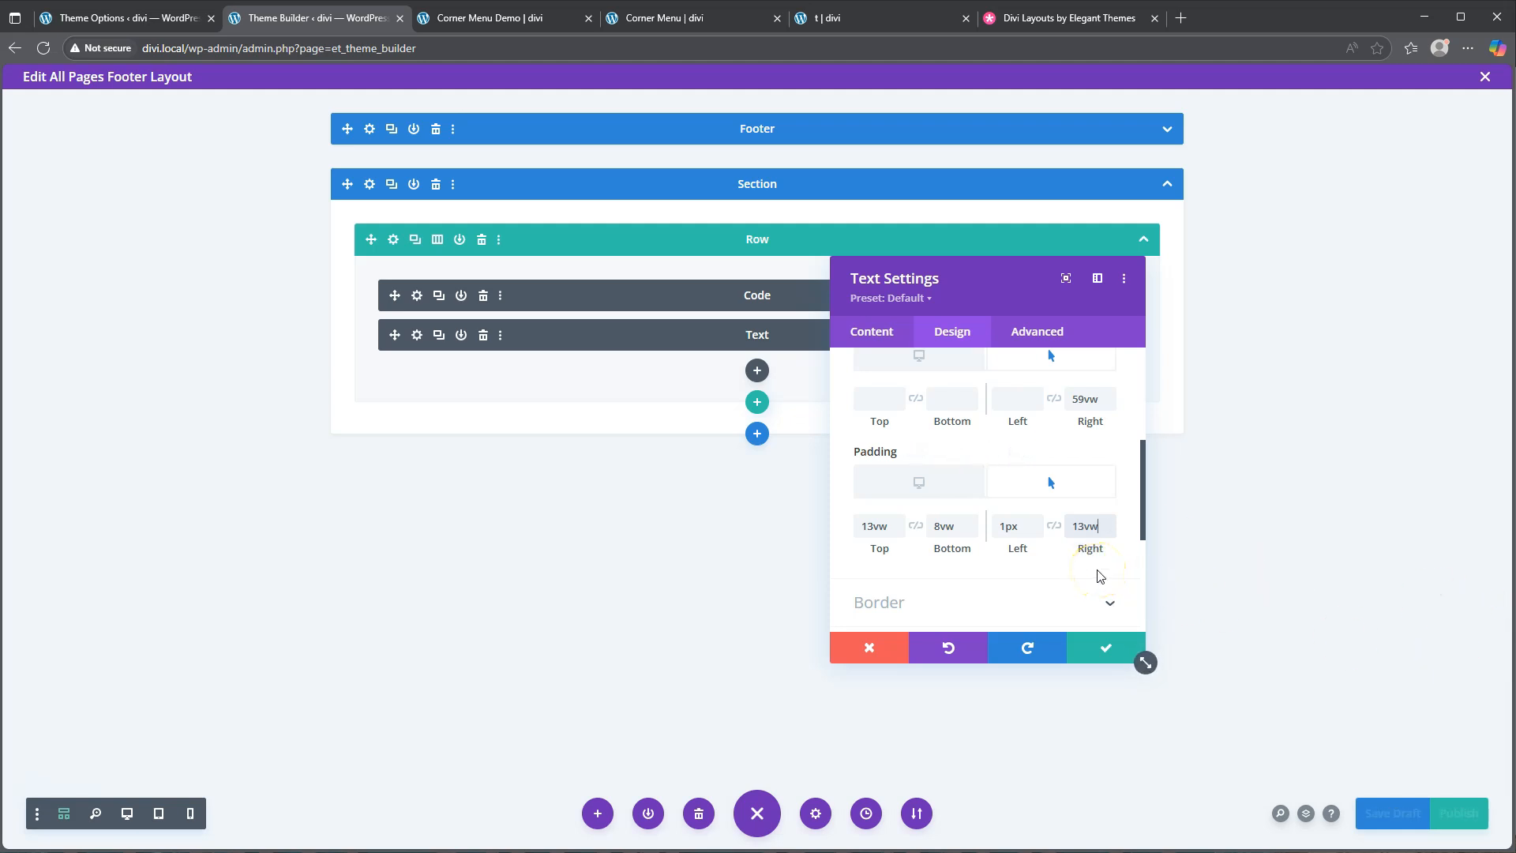
scroll(940, 537, "down", 2)
Round the module's top-right corner to 50vw and apply the second box shadow preset
left_click(921, 464)
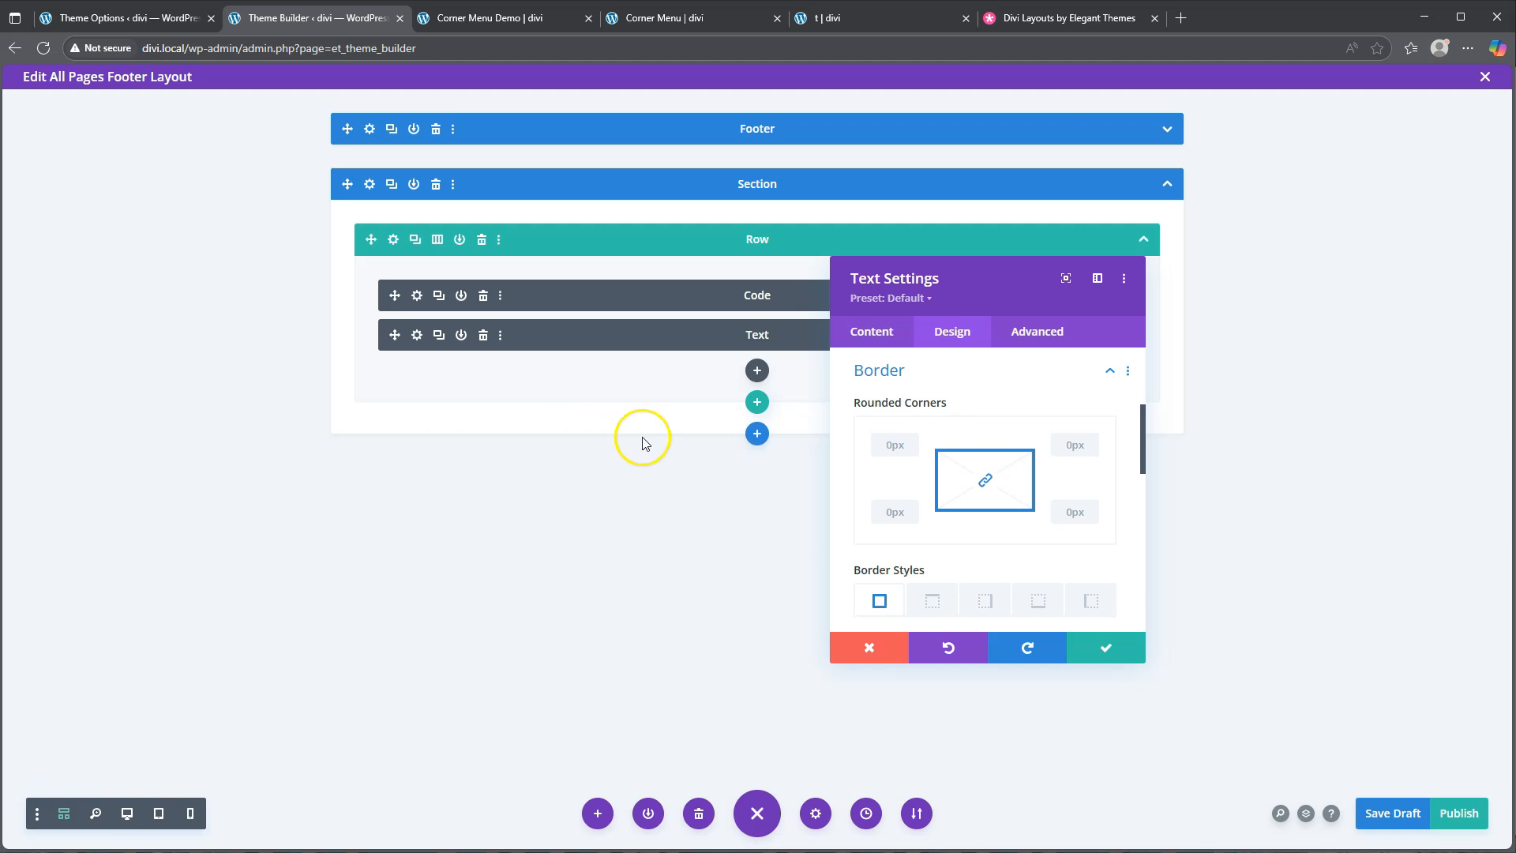
left_click(1074, 446)
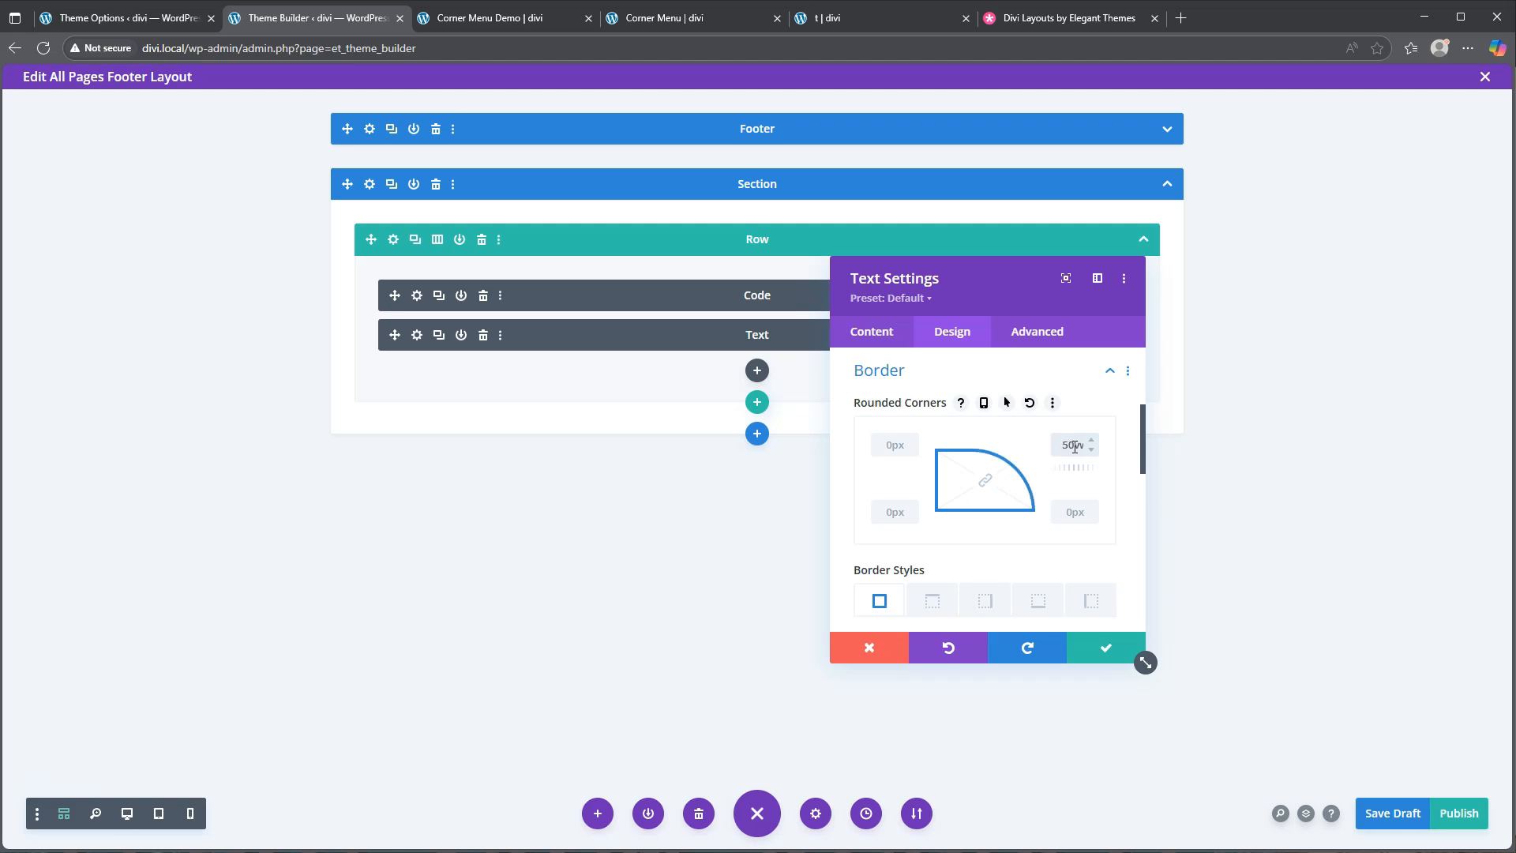
scroll(968, 497, "down", 5)
scroll(960, 524, "down", 2)
left_click(964, 484)
left_click(952, 444)
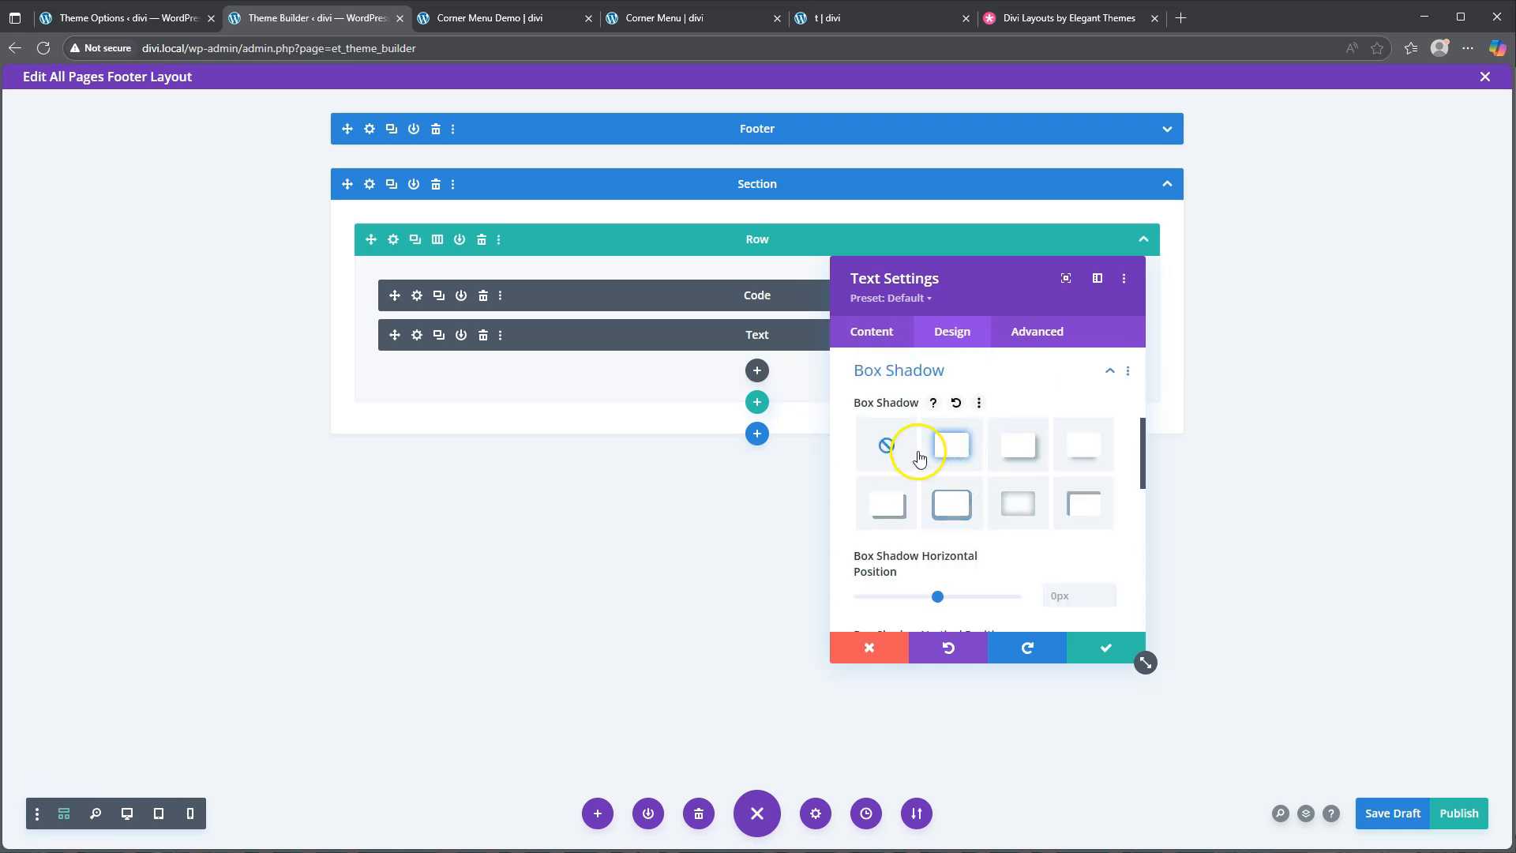
Set the box shadow blur to 1000px and its colour to rgba(255,255,255,0.4)
scroll(935, 513, "down", 2)
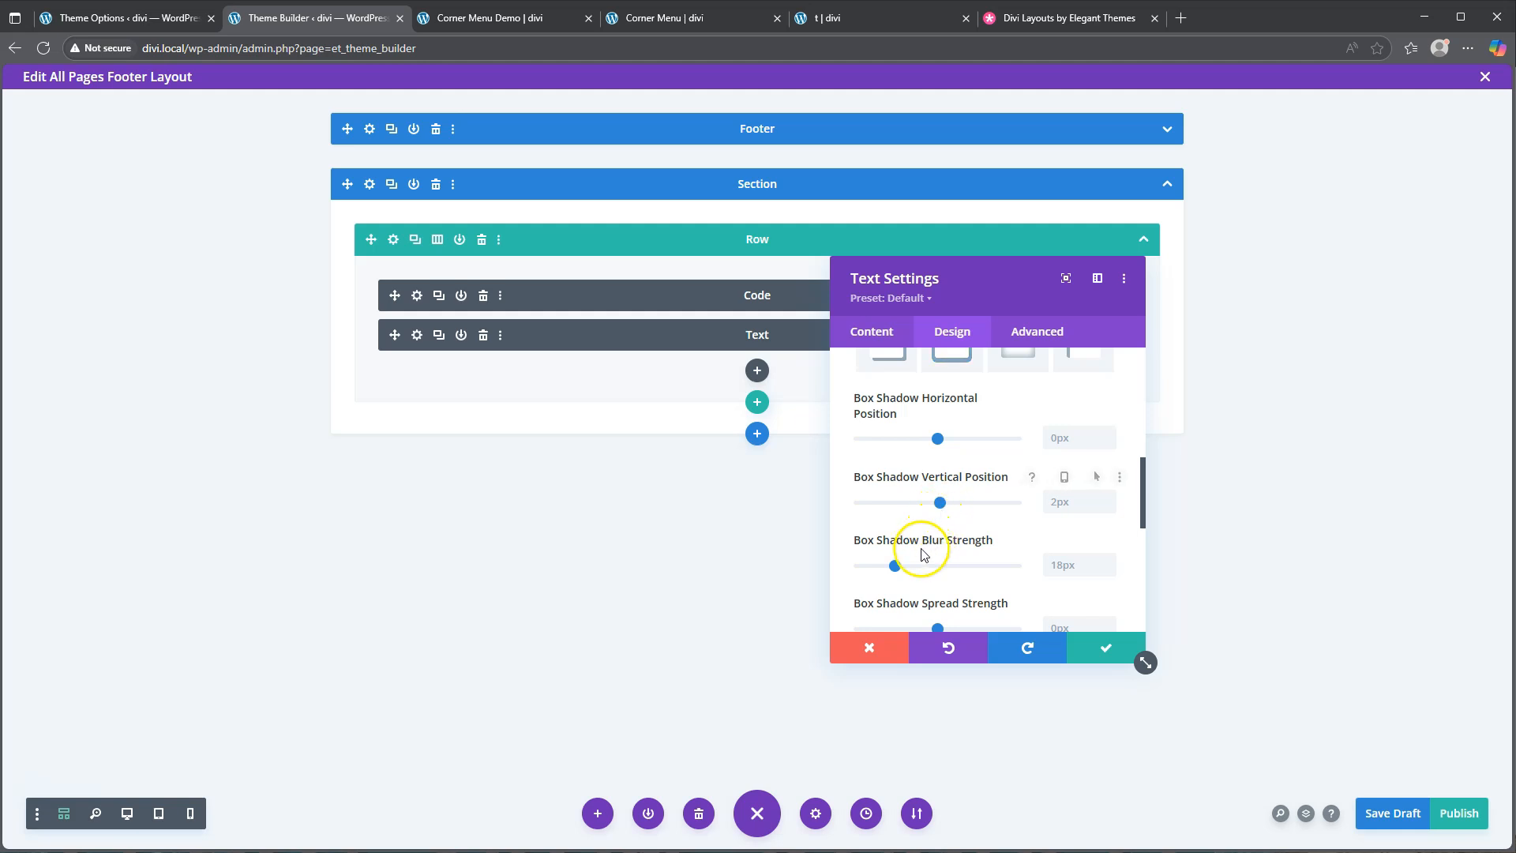
left_click(1087, 569)
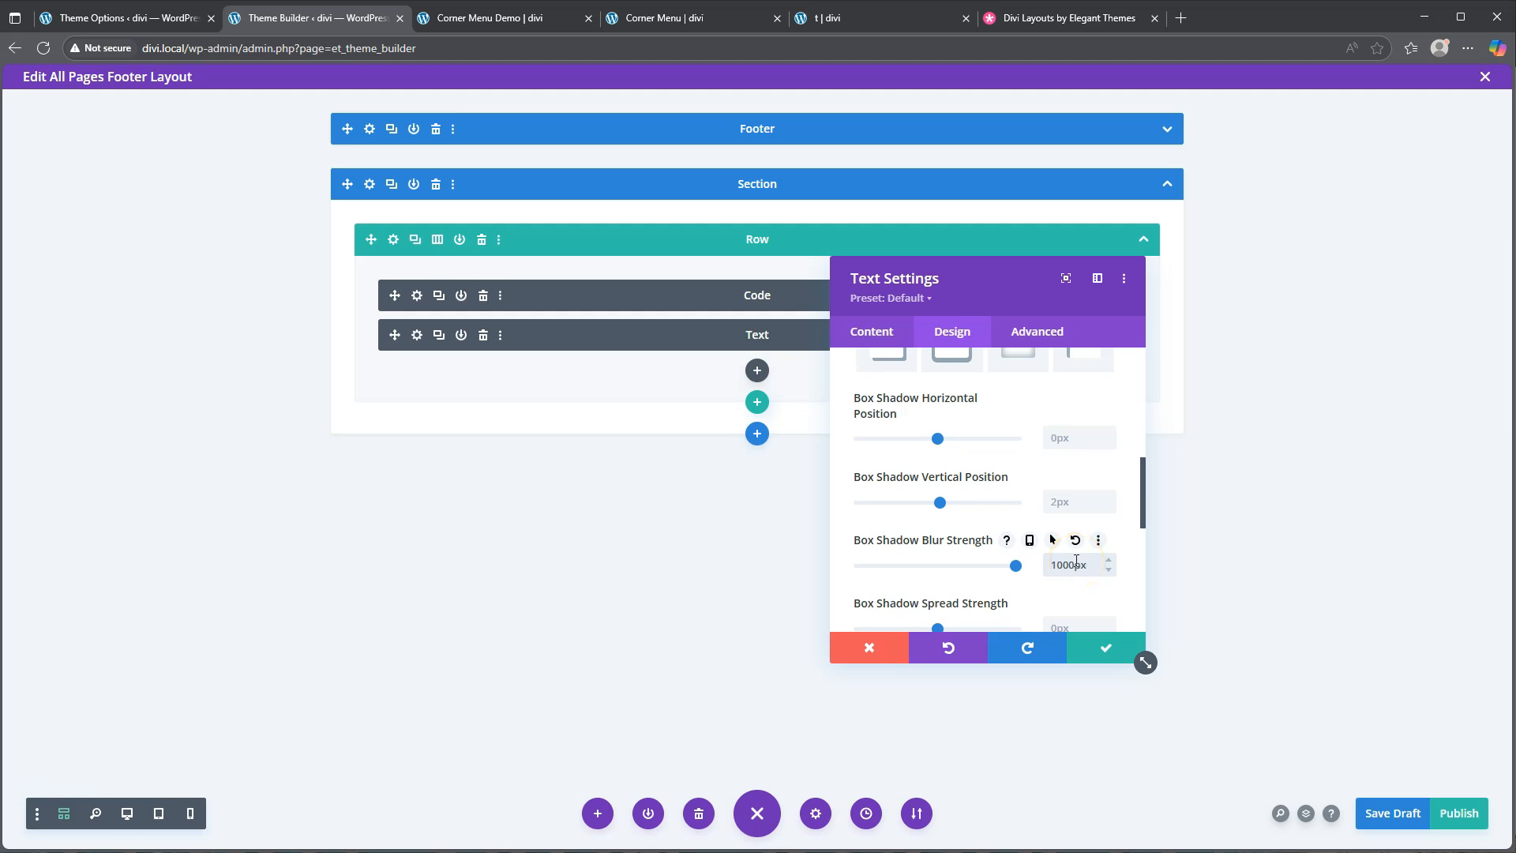
scroll(1076, 560, "down", 2)
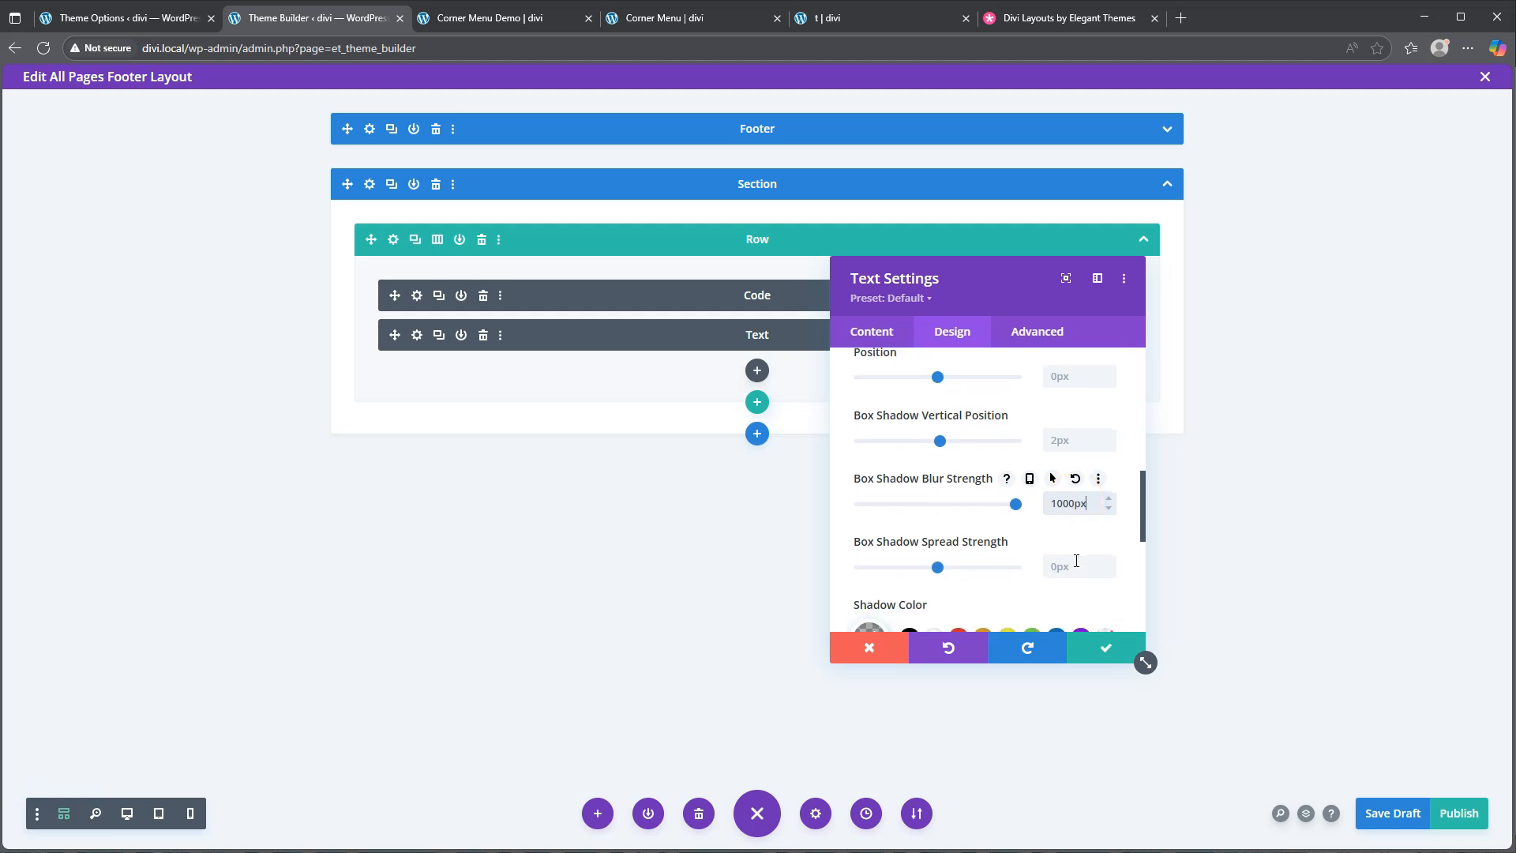
left_click(937, 550)
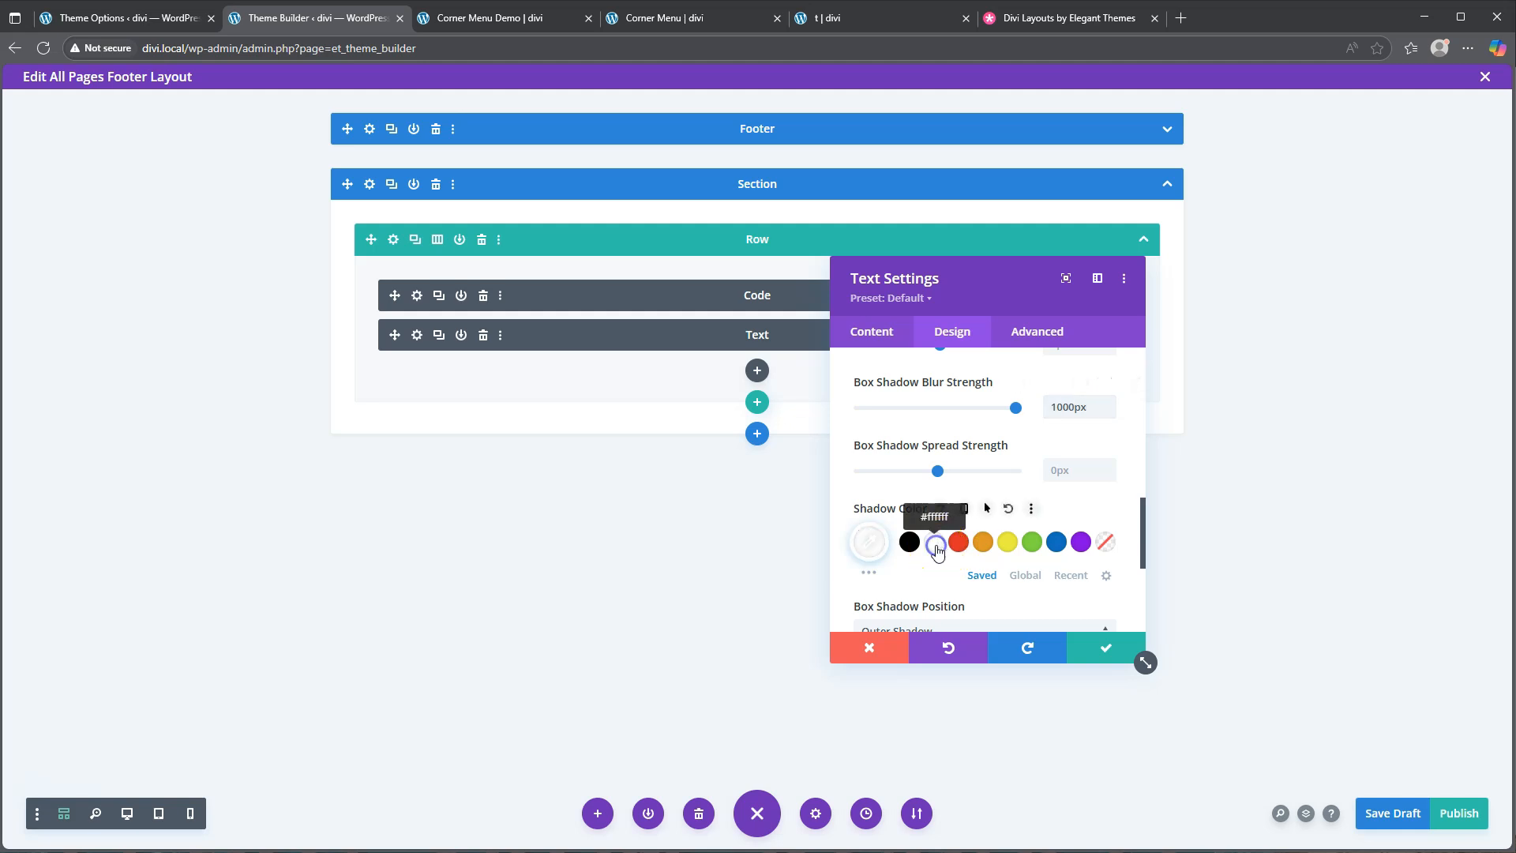
left_click(868, 542)
left_click_drag(1096, 545, 1081, 608)
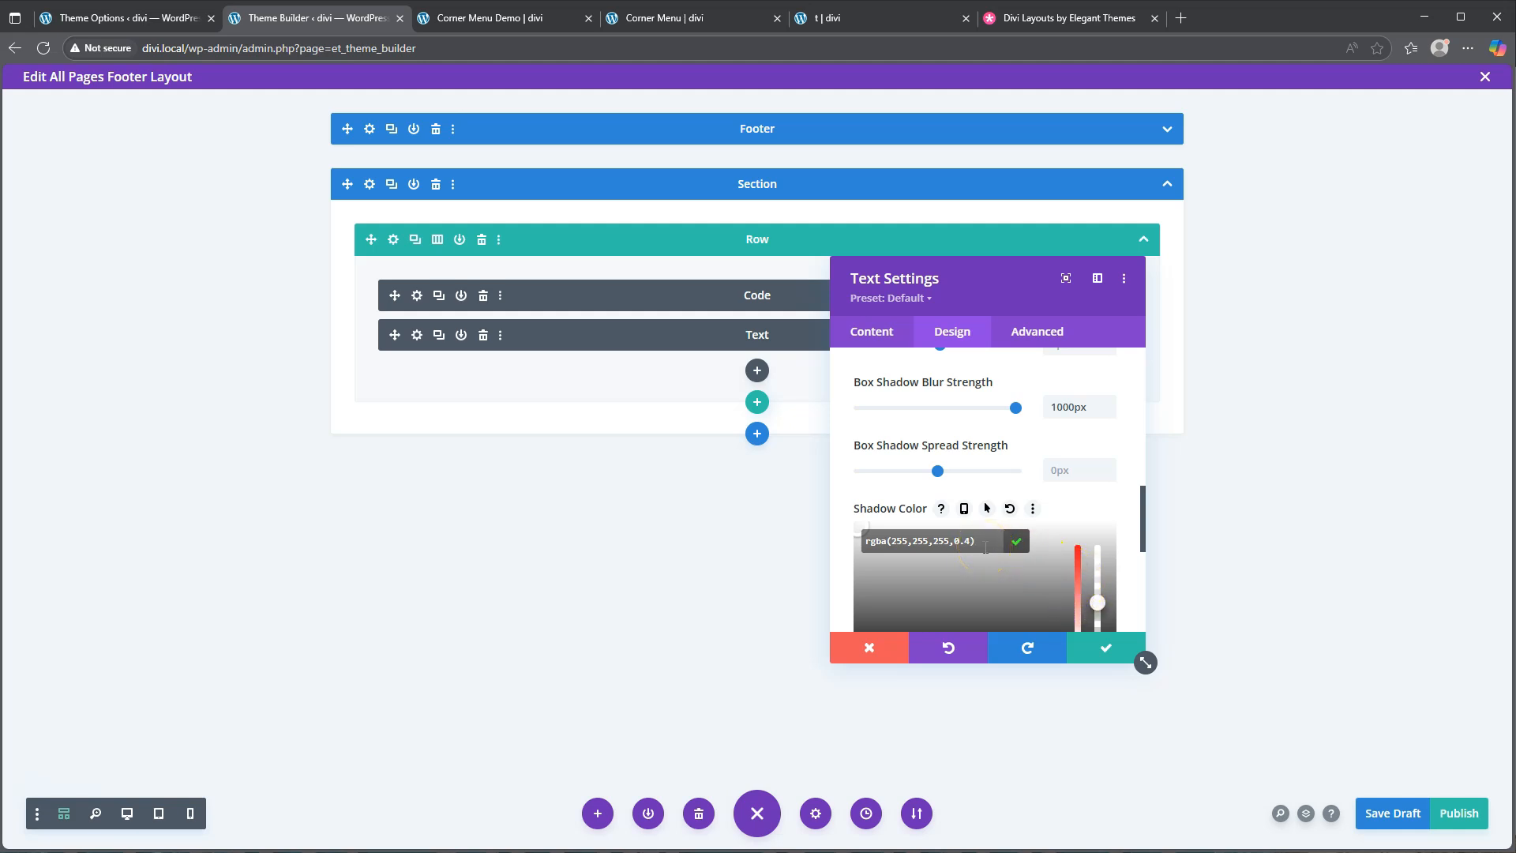
left_click(958, 540)
Give the Text module the CSS class dd-menu and a 100ms transition duration
left_click(1036, 332)
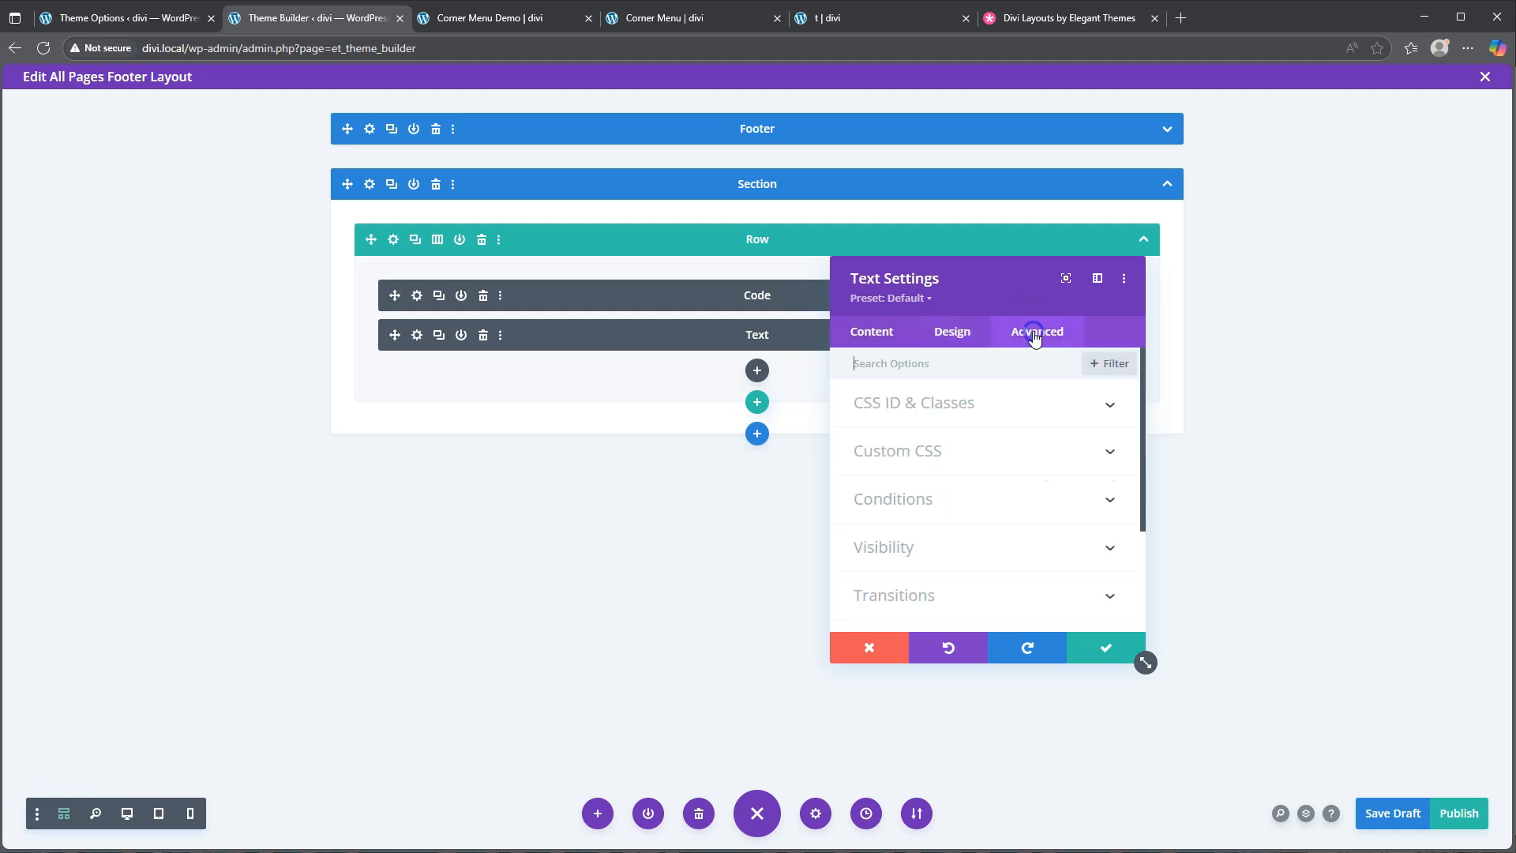
left_click(925, 408)
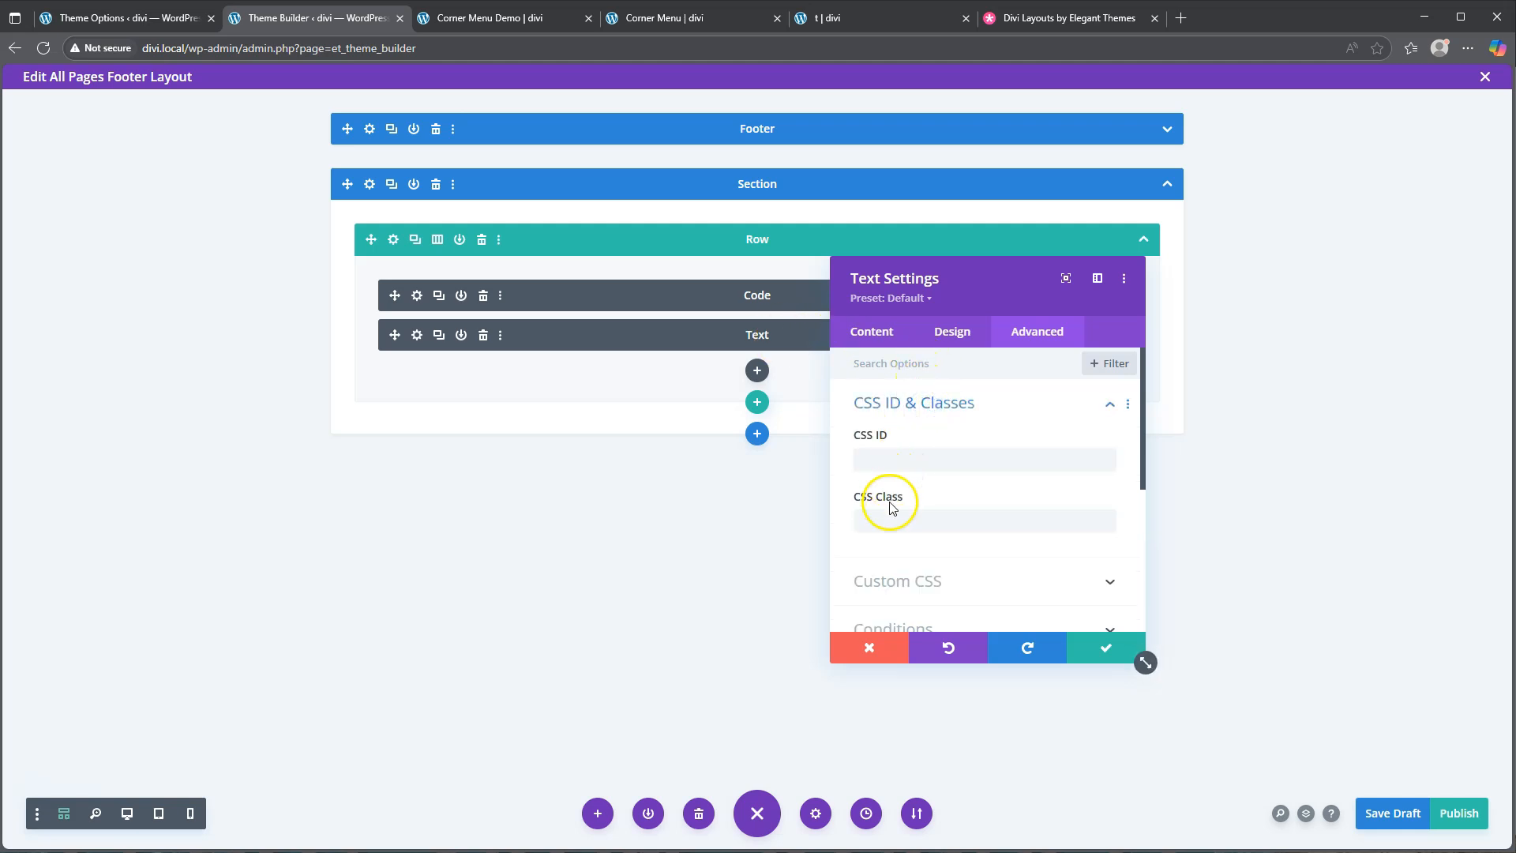
left_click(885, 524)
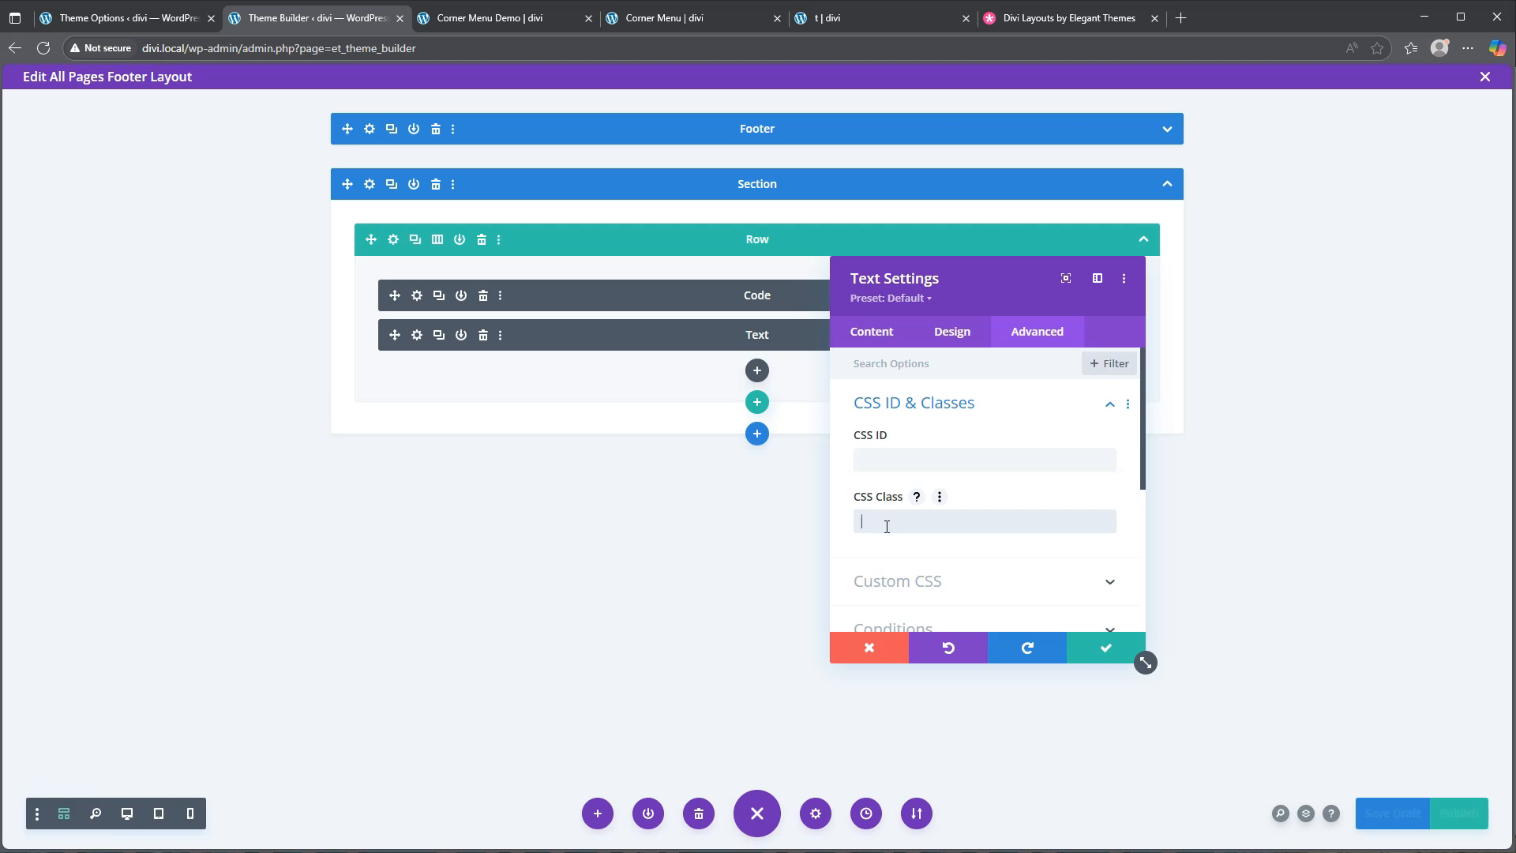
type("dd-menu")
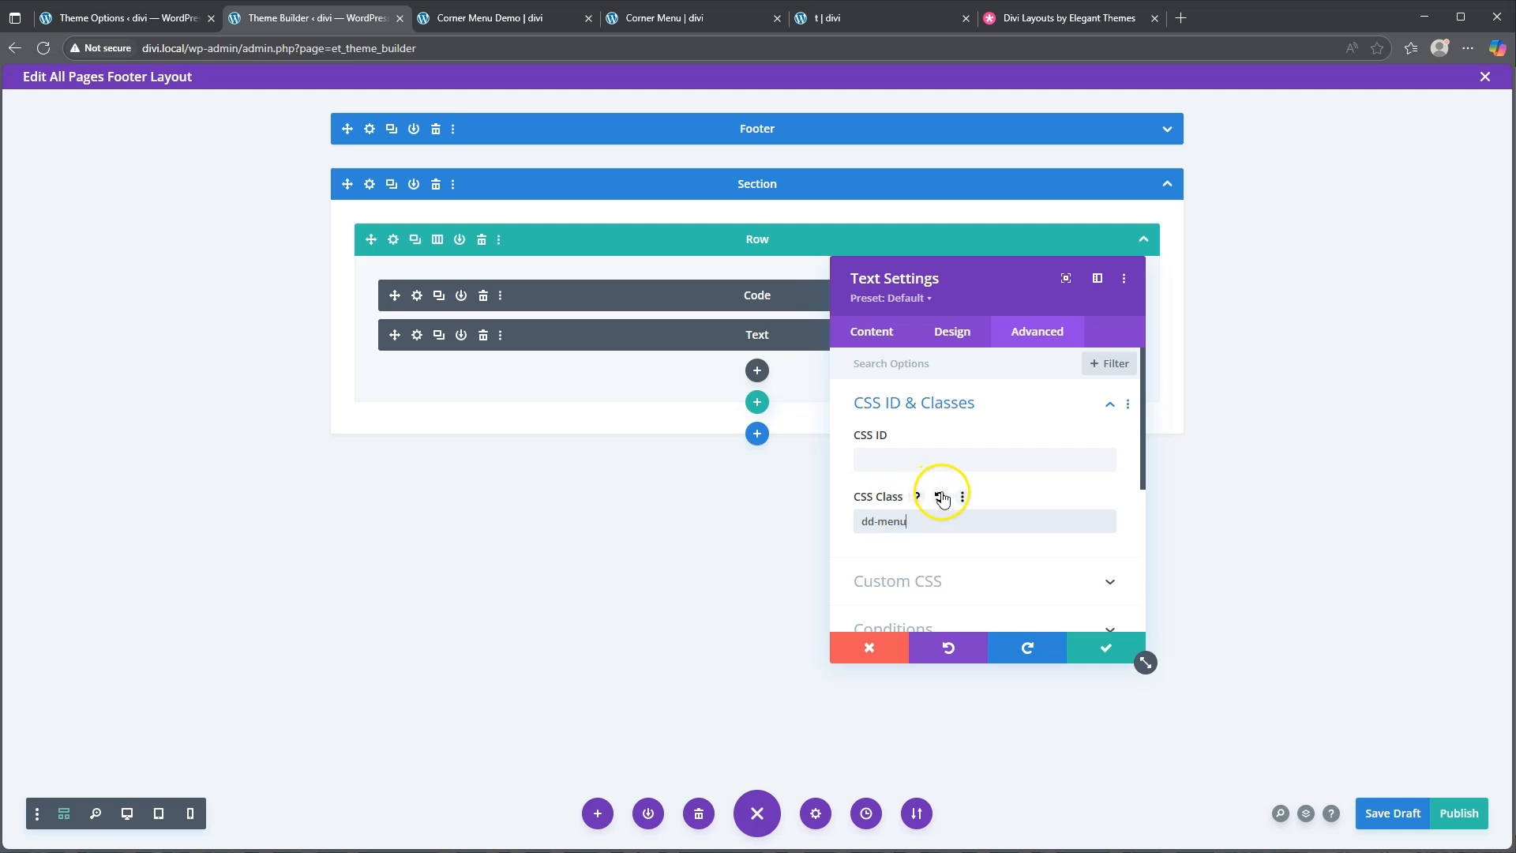
left_click(999, 399)
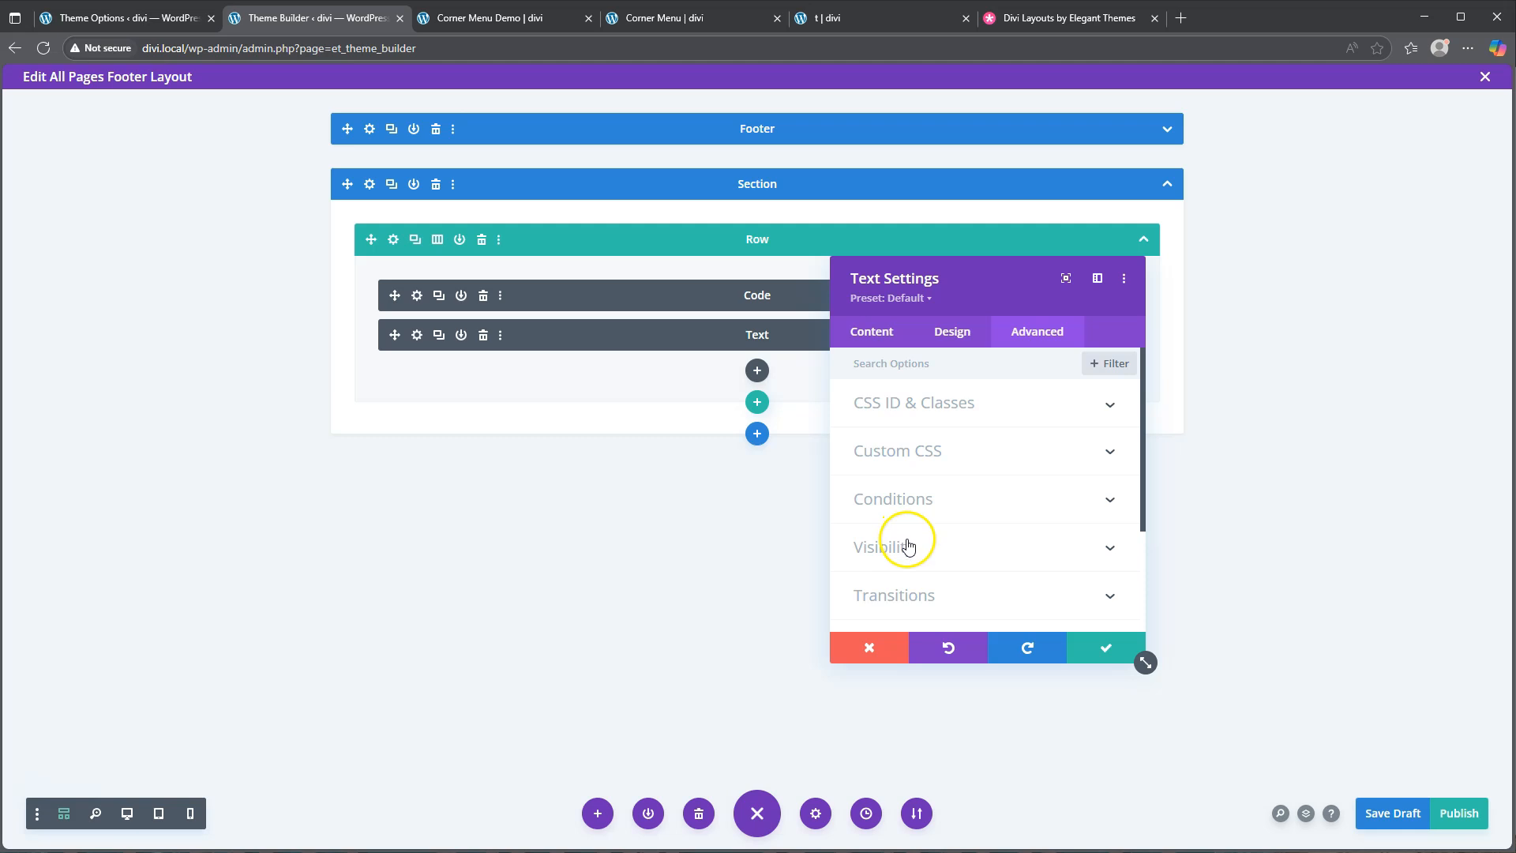
left_click(907, 595)
type("100ms")
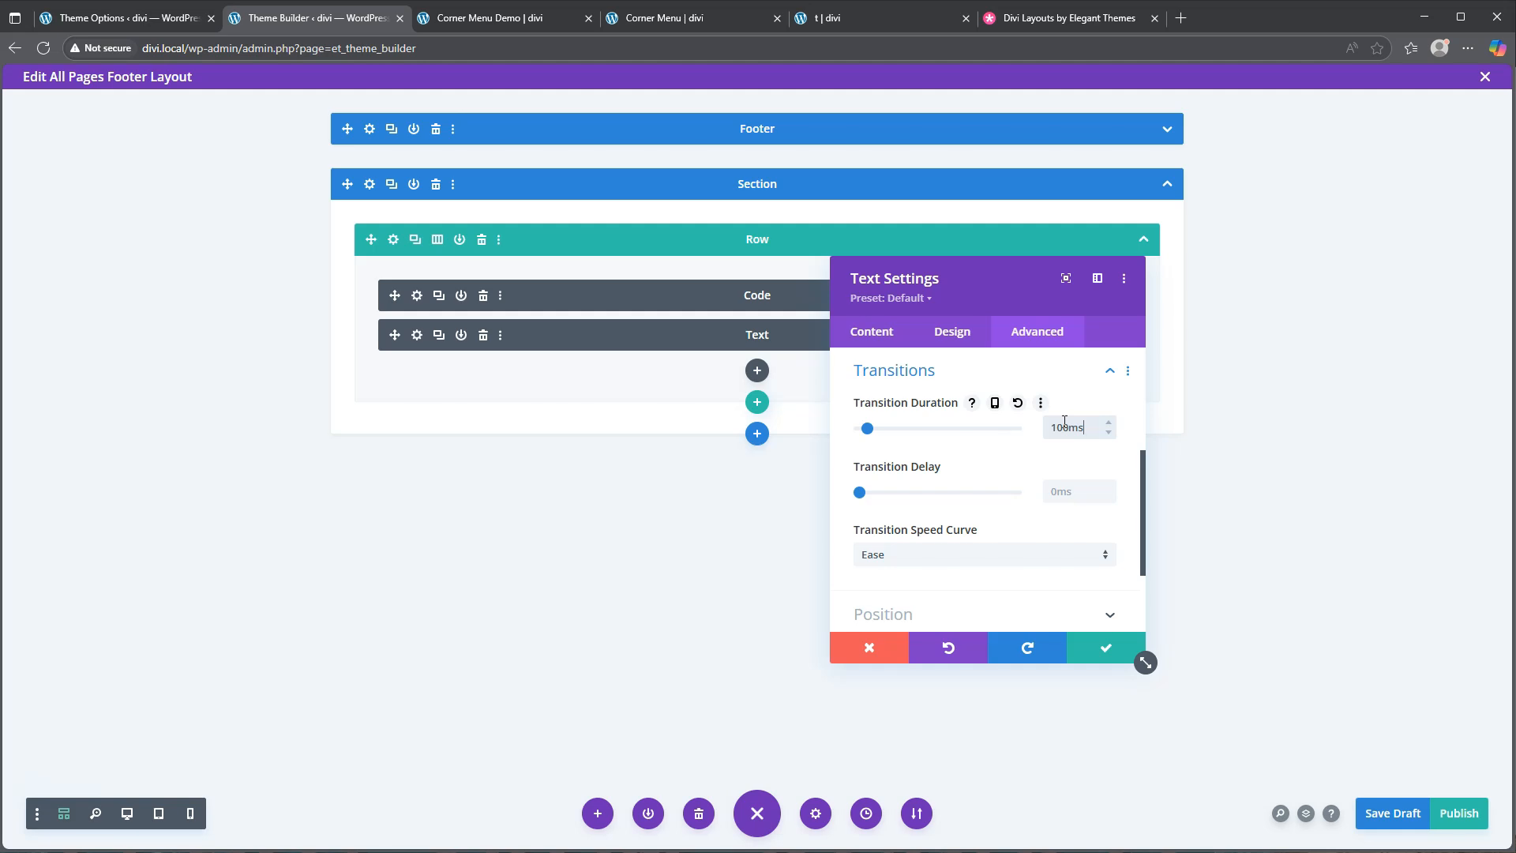
Save the module and footer layout draft, close the editor, and view the Corner Menu Demo page
left_click(1102, 652)
left_click(1387, 818)
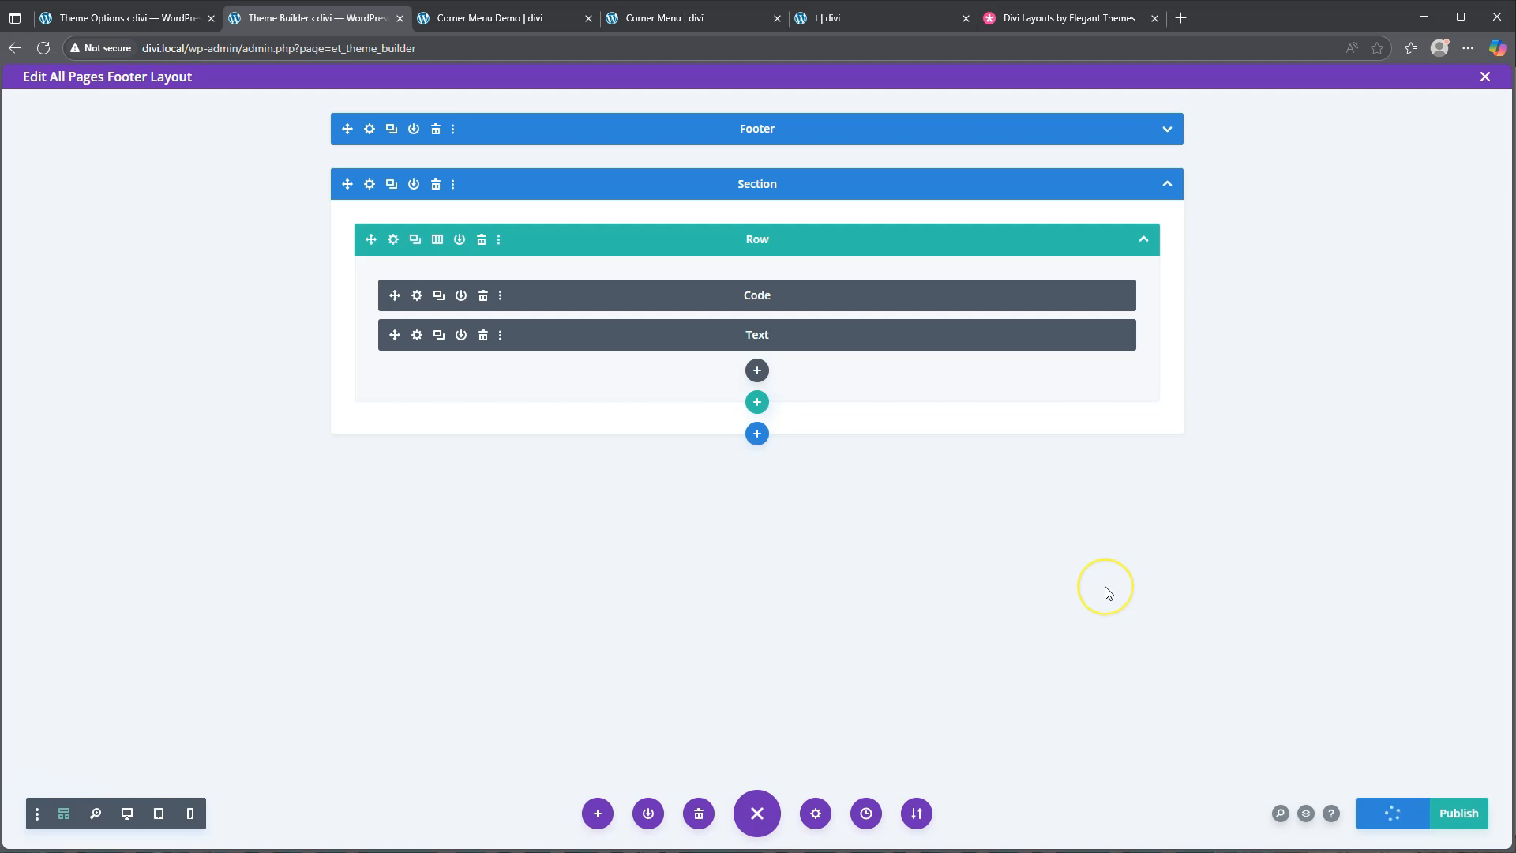
left_click(1485, 76)
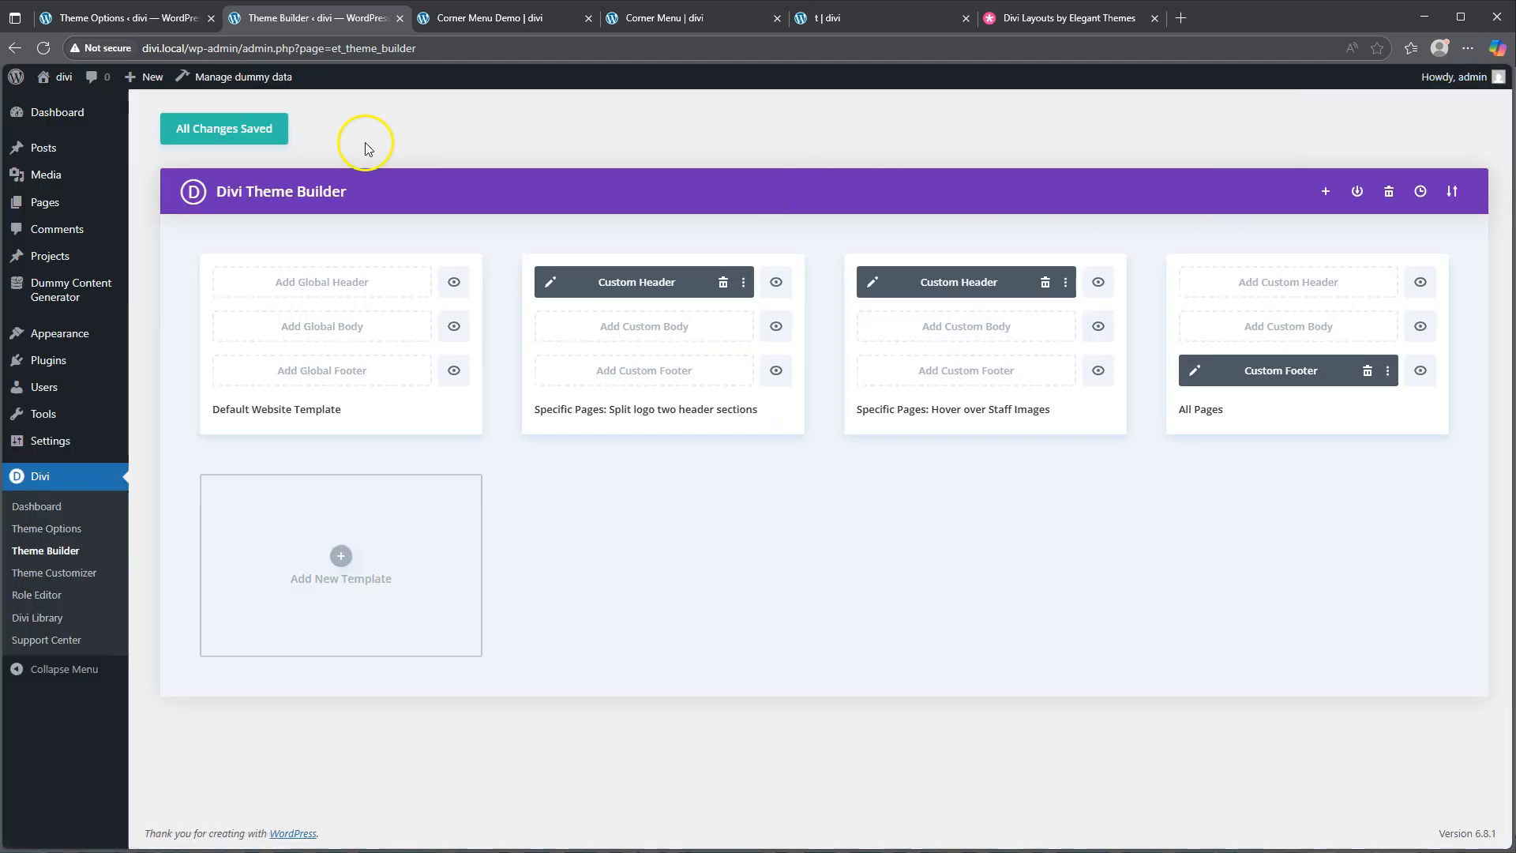
left_click(205, 130)
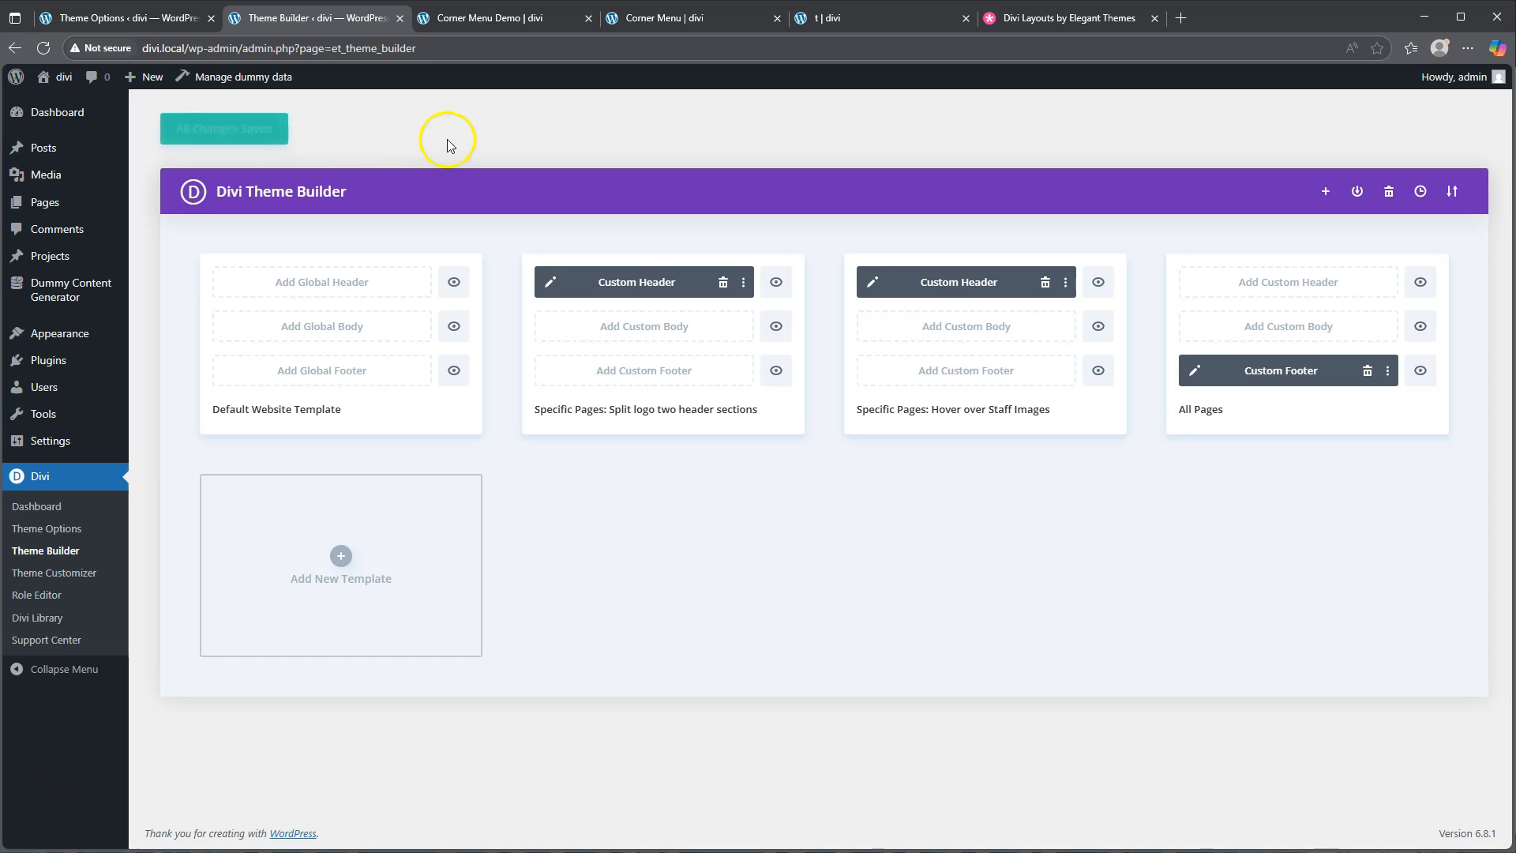
left_click(512, 21)
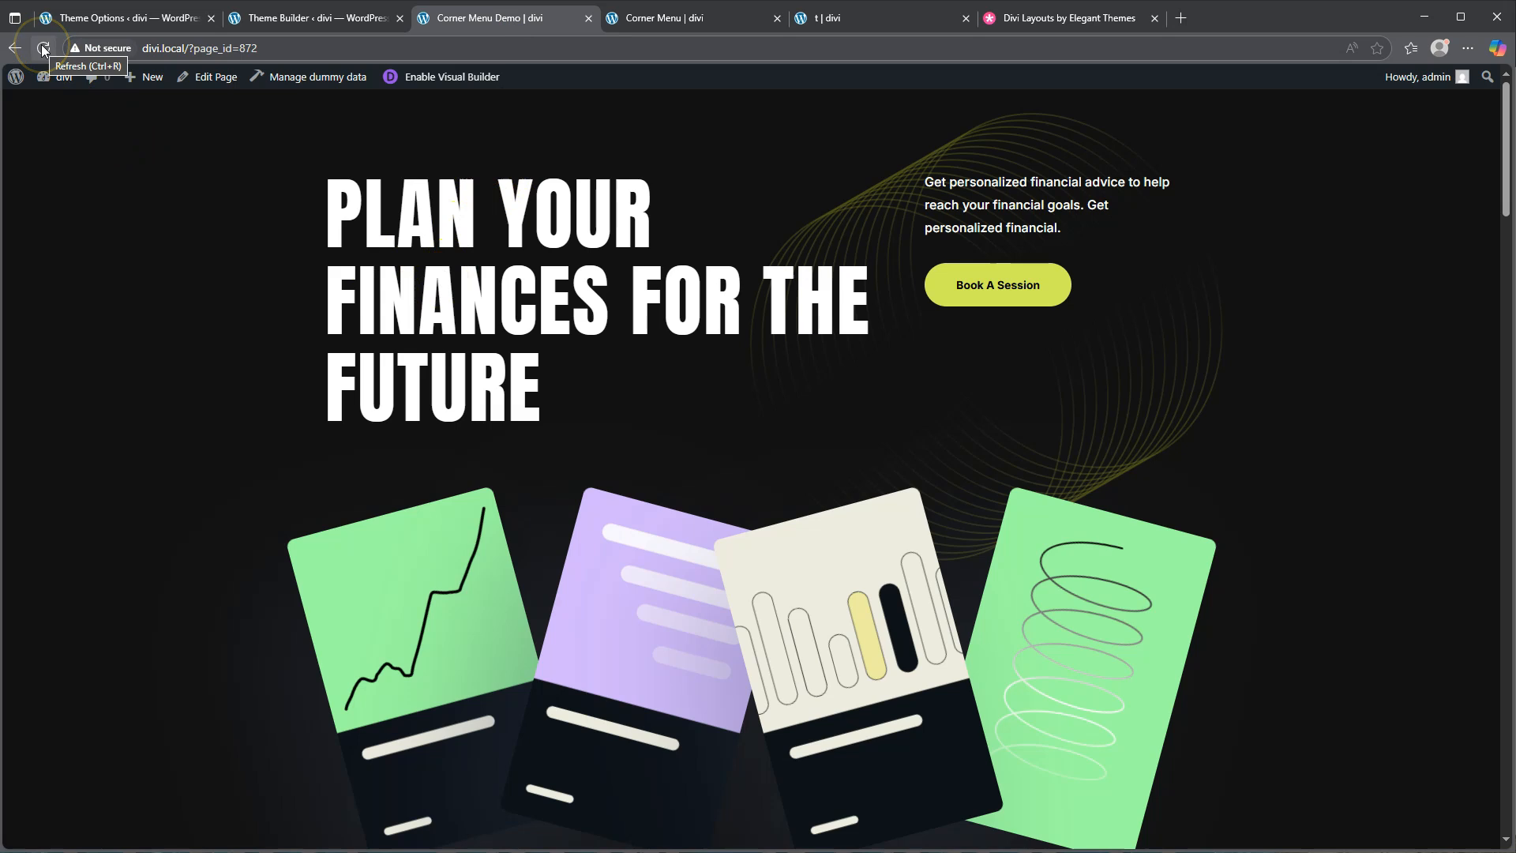
Reload the Corner Menu Demo page to check the new bottom-left Menu corner's expansion
left_click(43, 48)
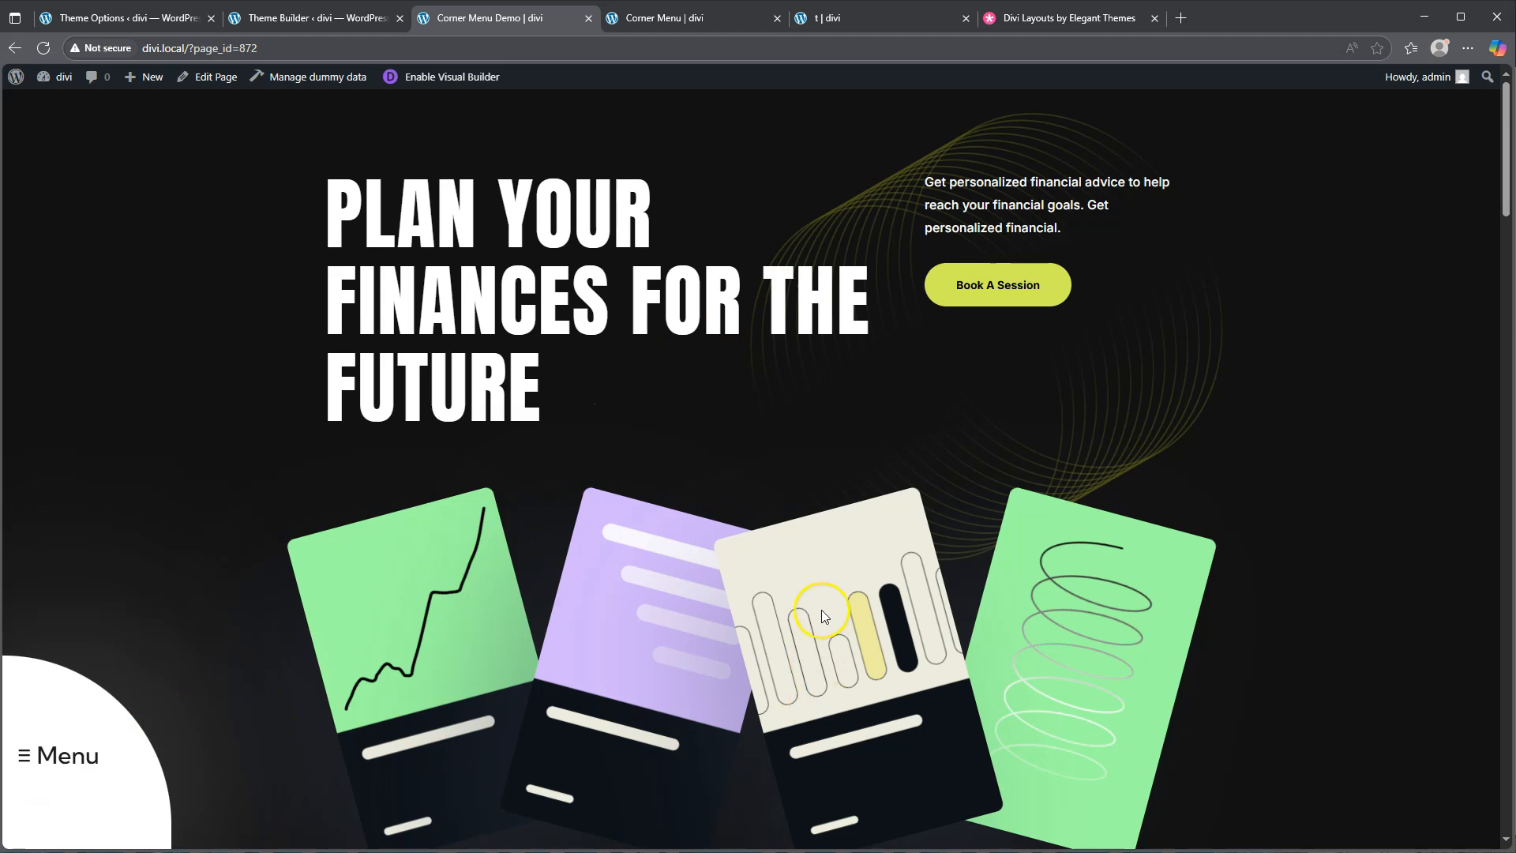
mouse_move(117, 744)
Edit the All Pages Custom Footer and open the Menu module's Design > Text settings
left_click(323, 19)
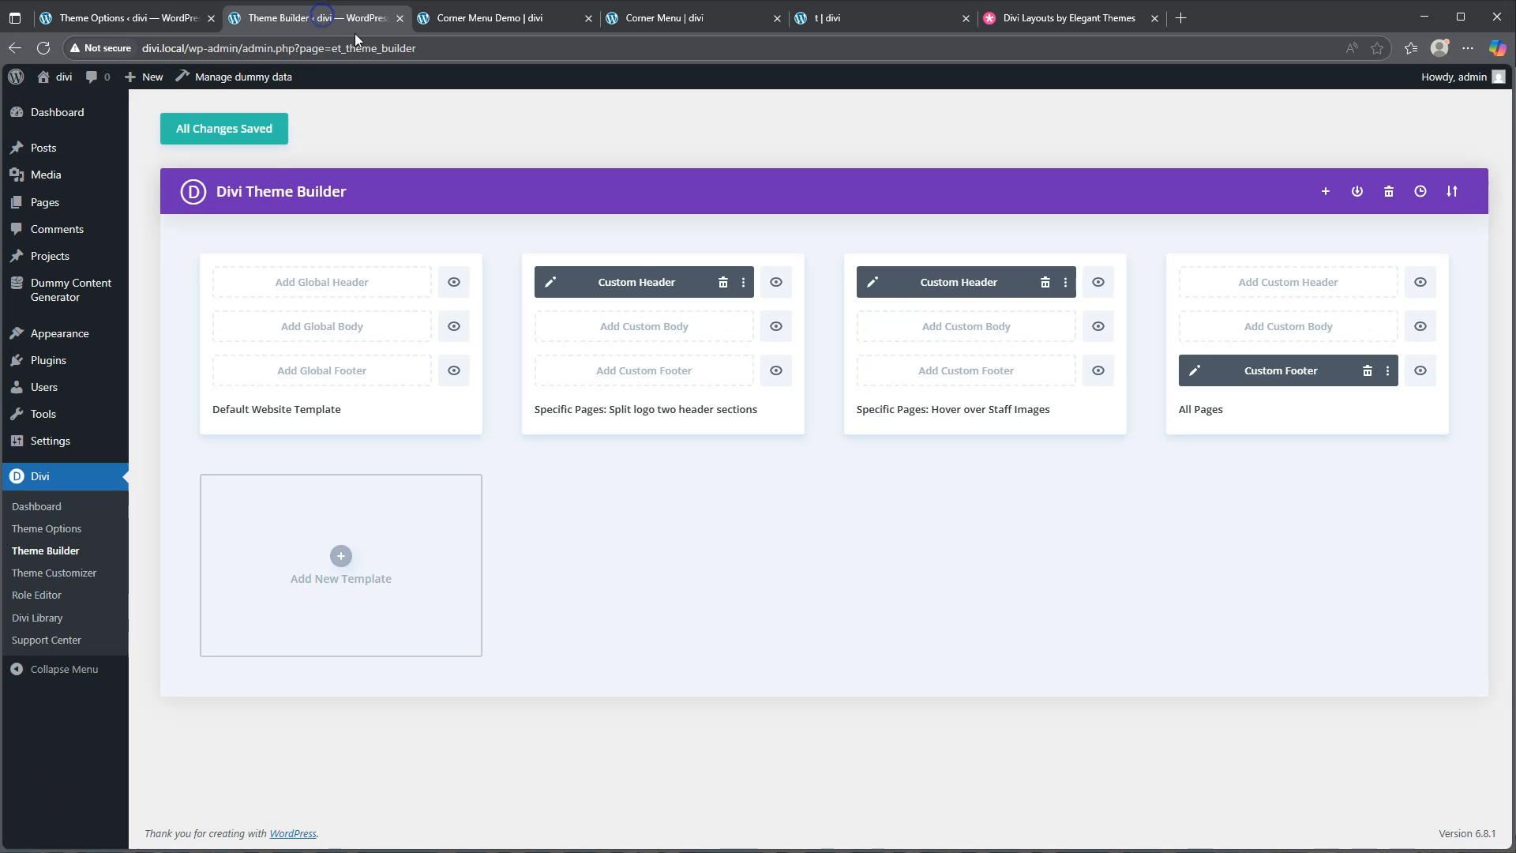
left_click(1194, 370)
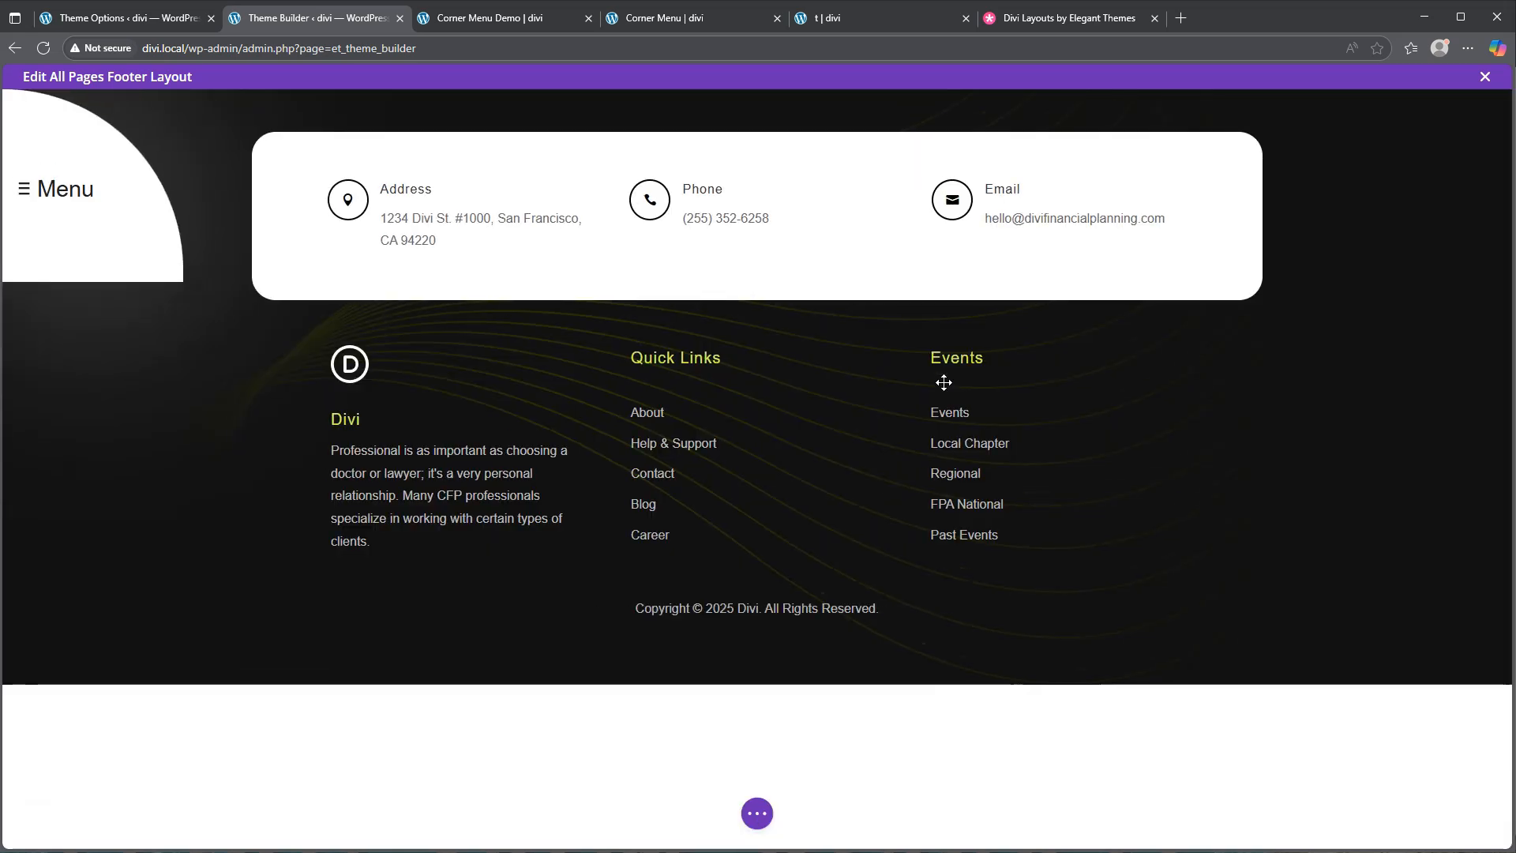
mouse_move(99, 187)
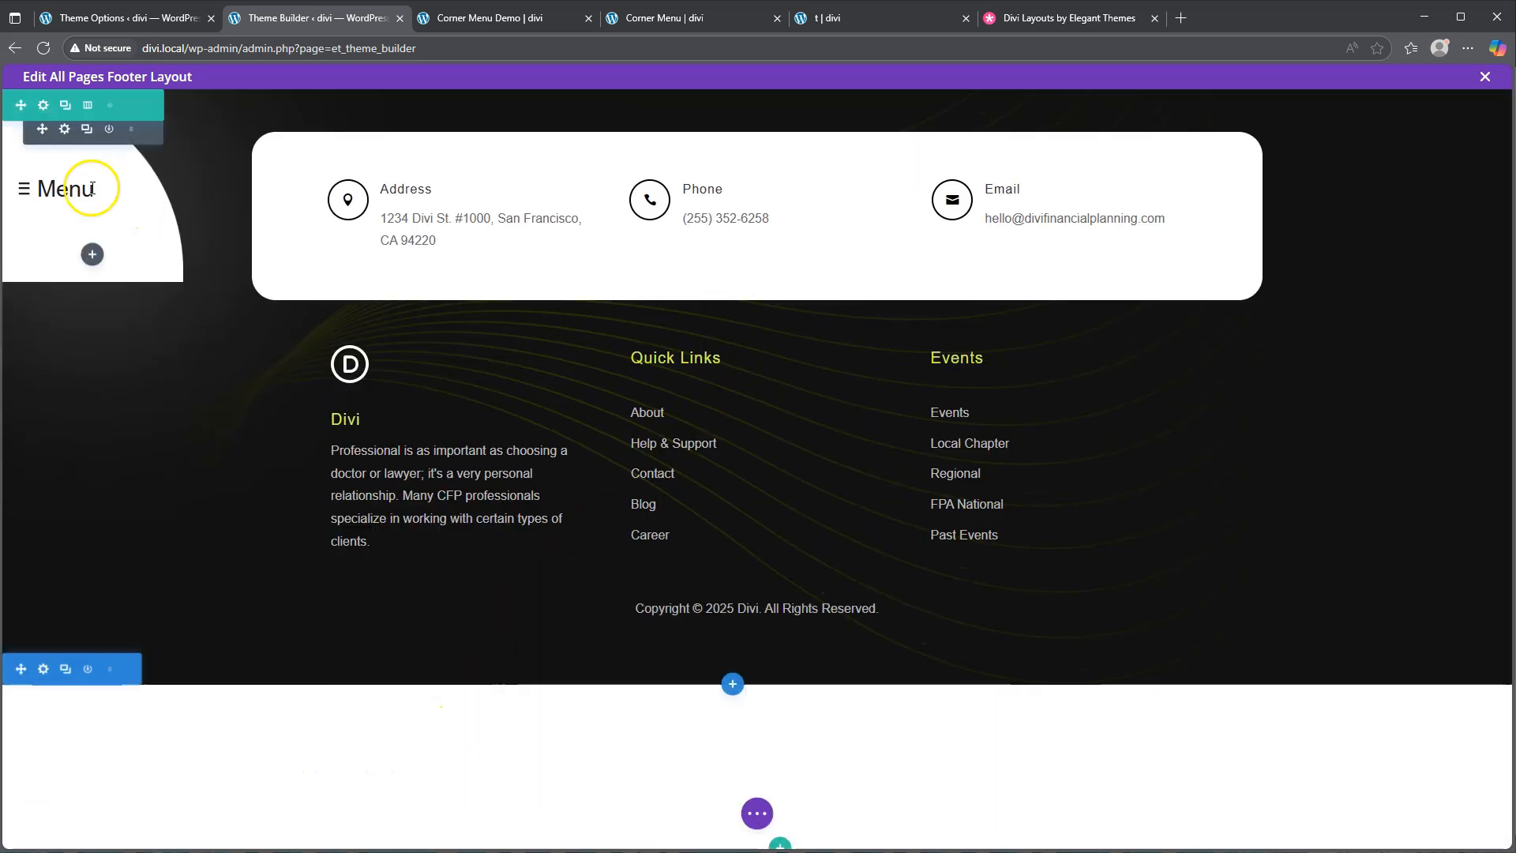
left_click(62, 129)
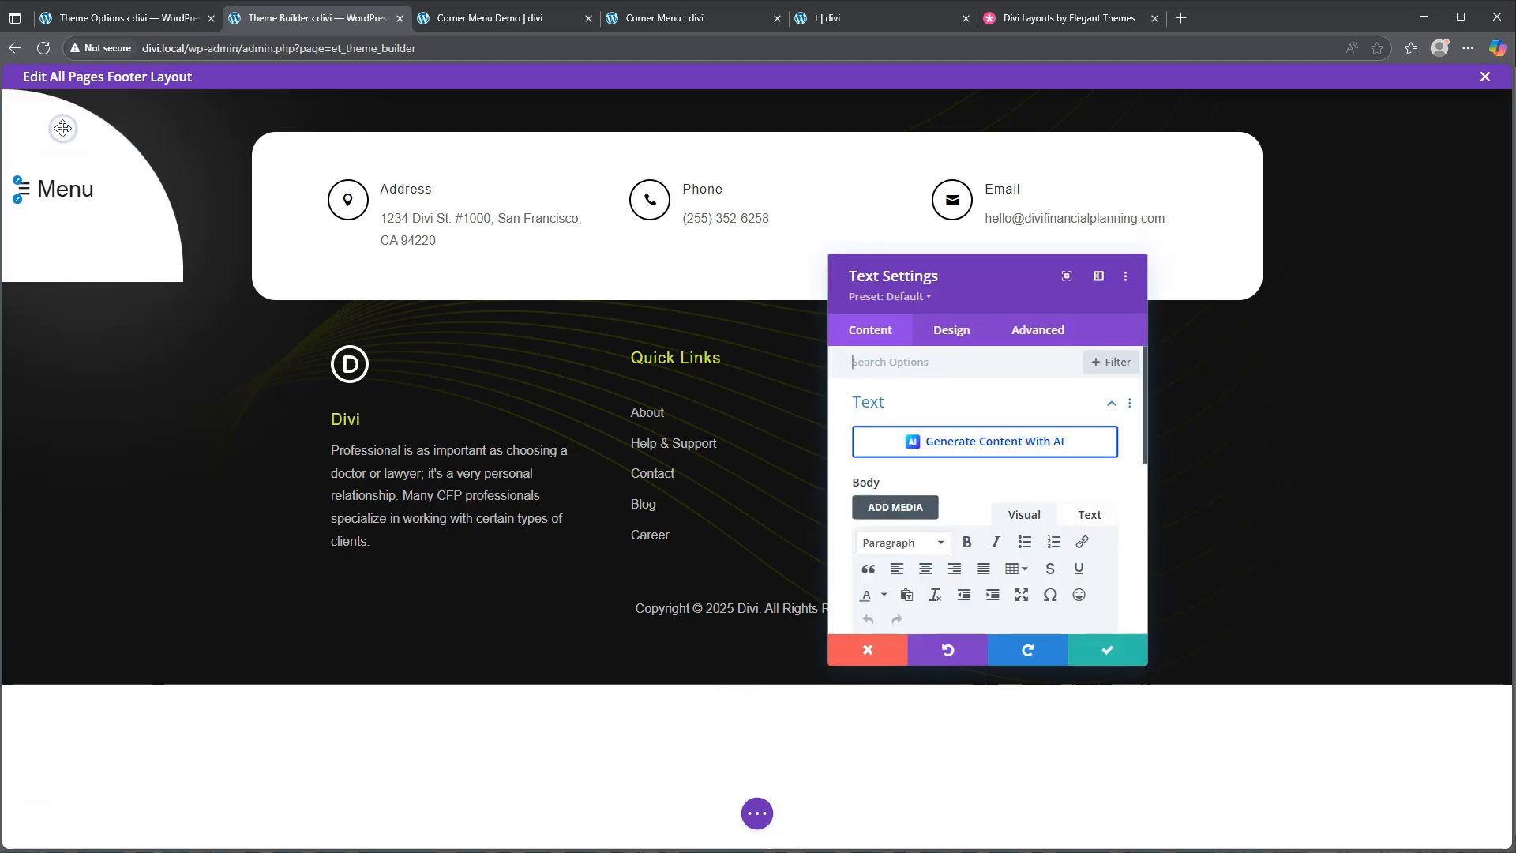
left_click(952, 331)
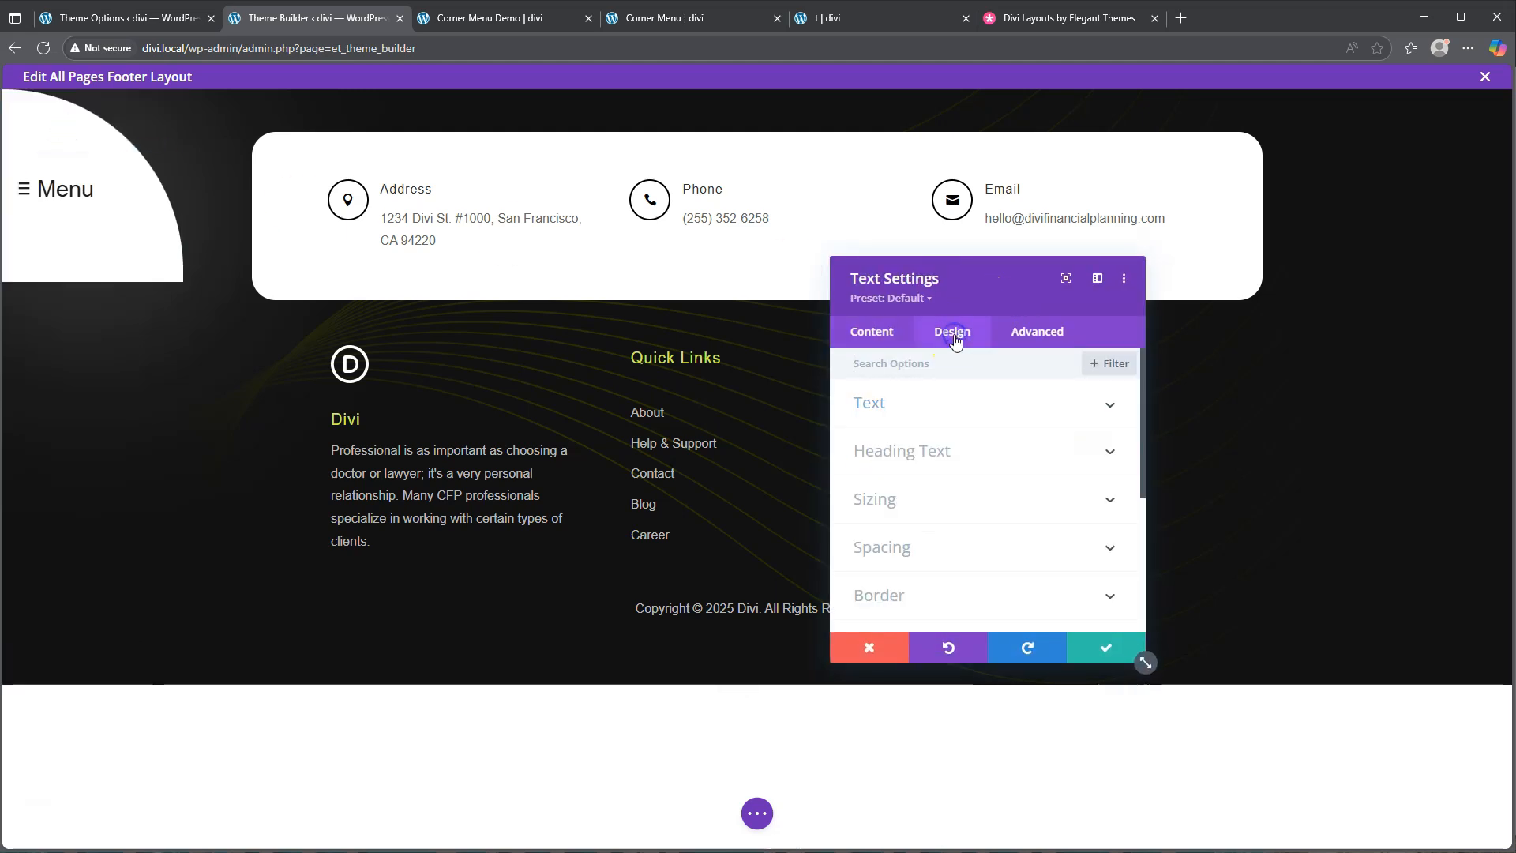
left_click(936, 409)
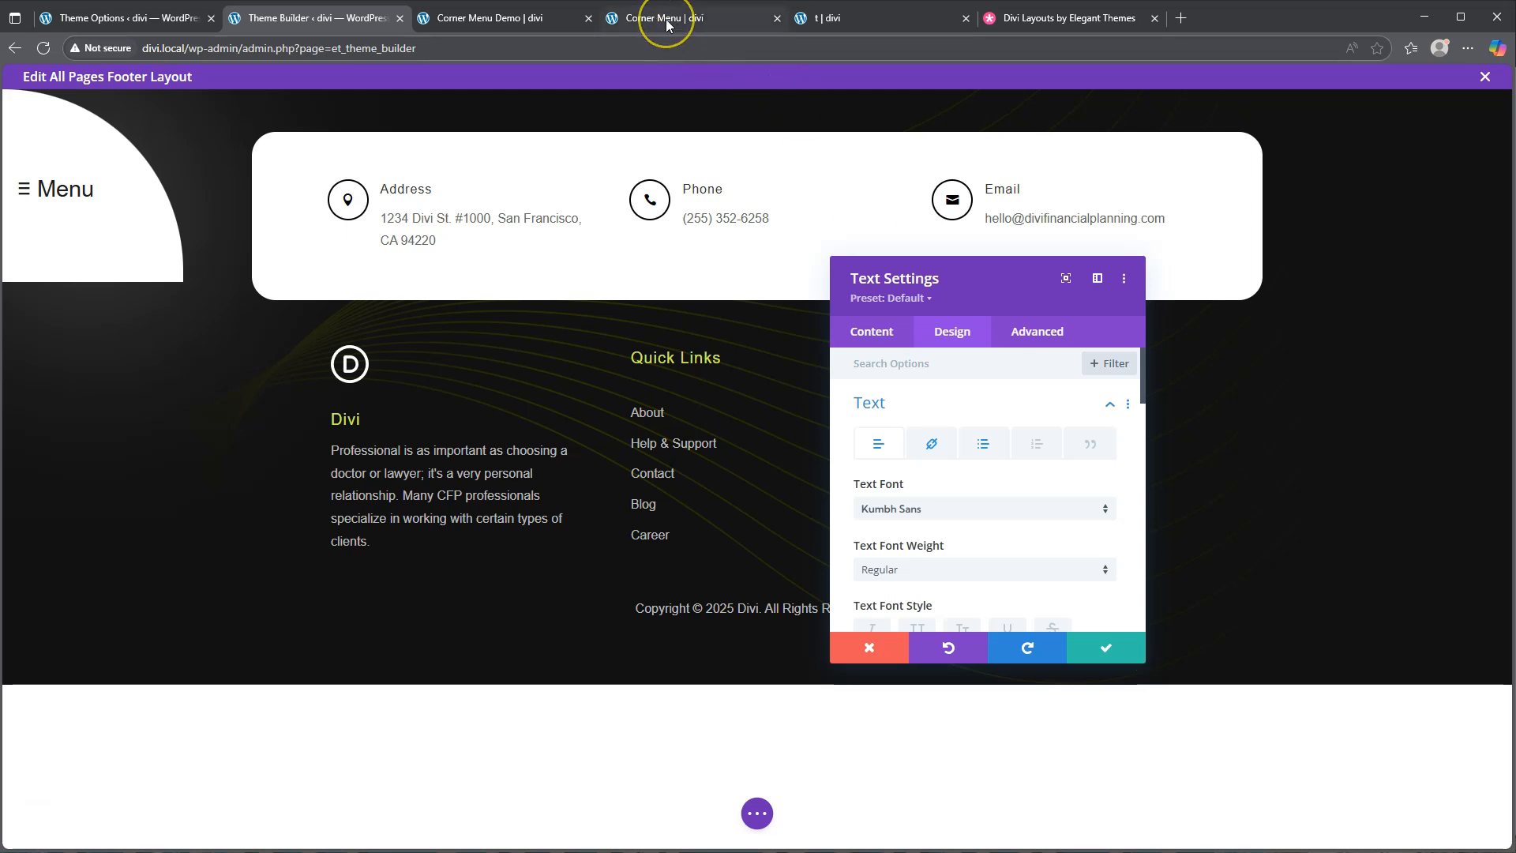
Check the expanded corner menu on the Corner Menu Demo page, then return to the editor
left_click(499, 18)
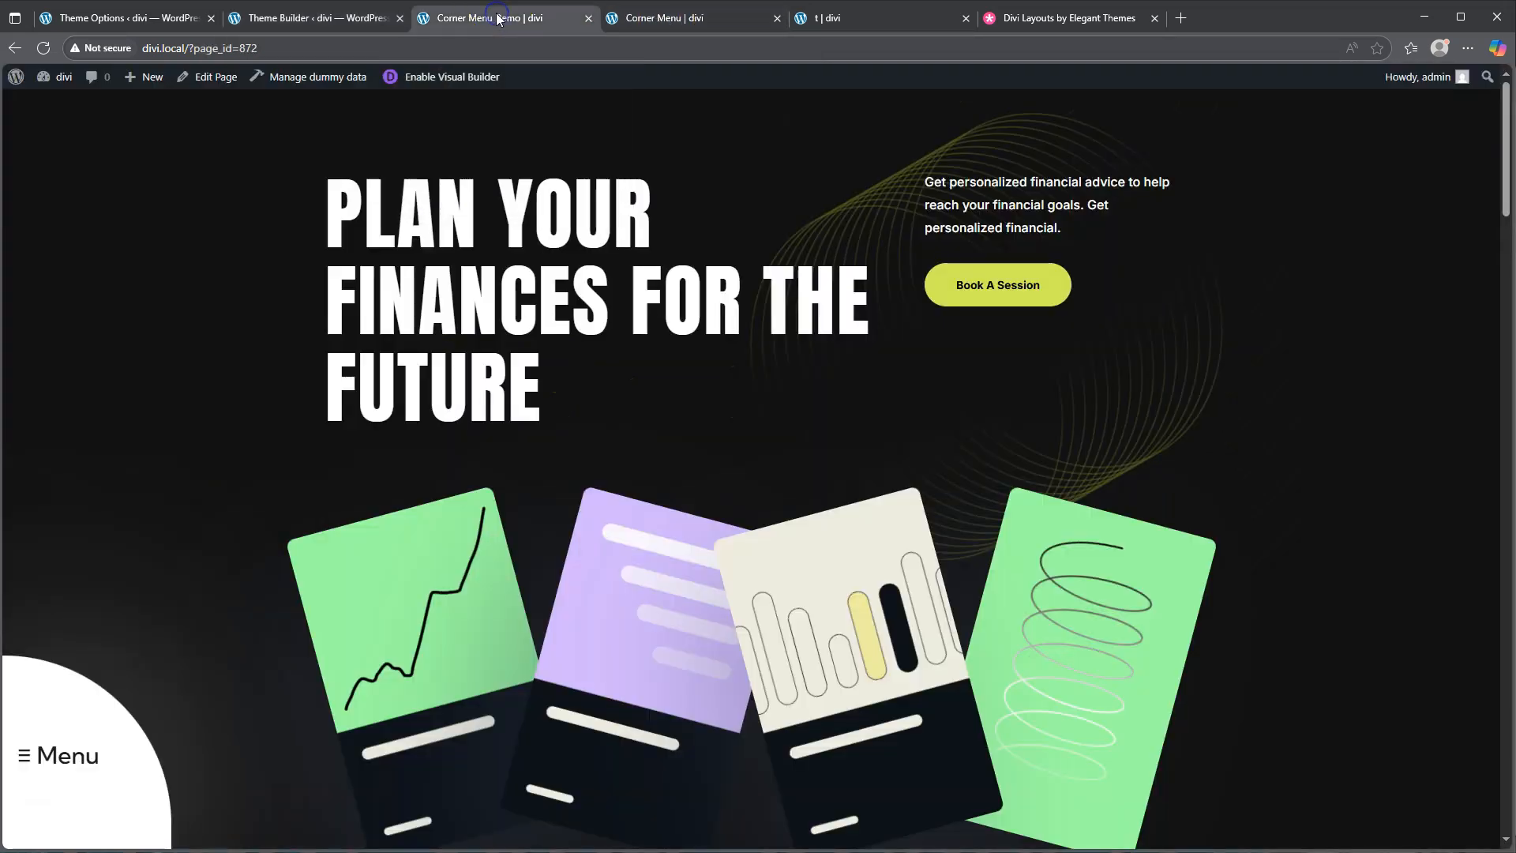
left_click(67, 748)
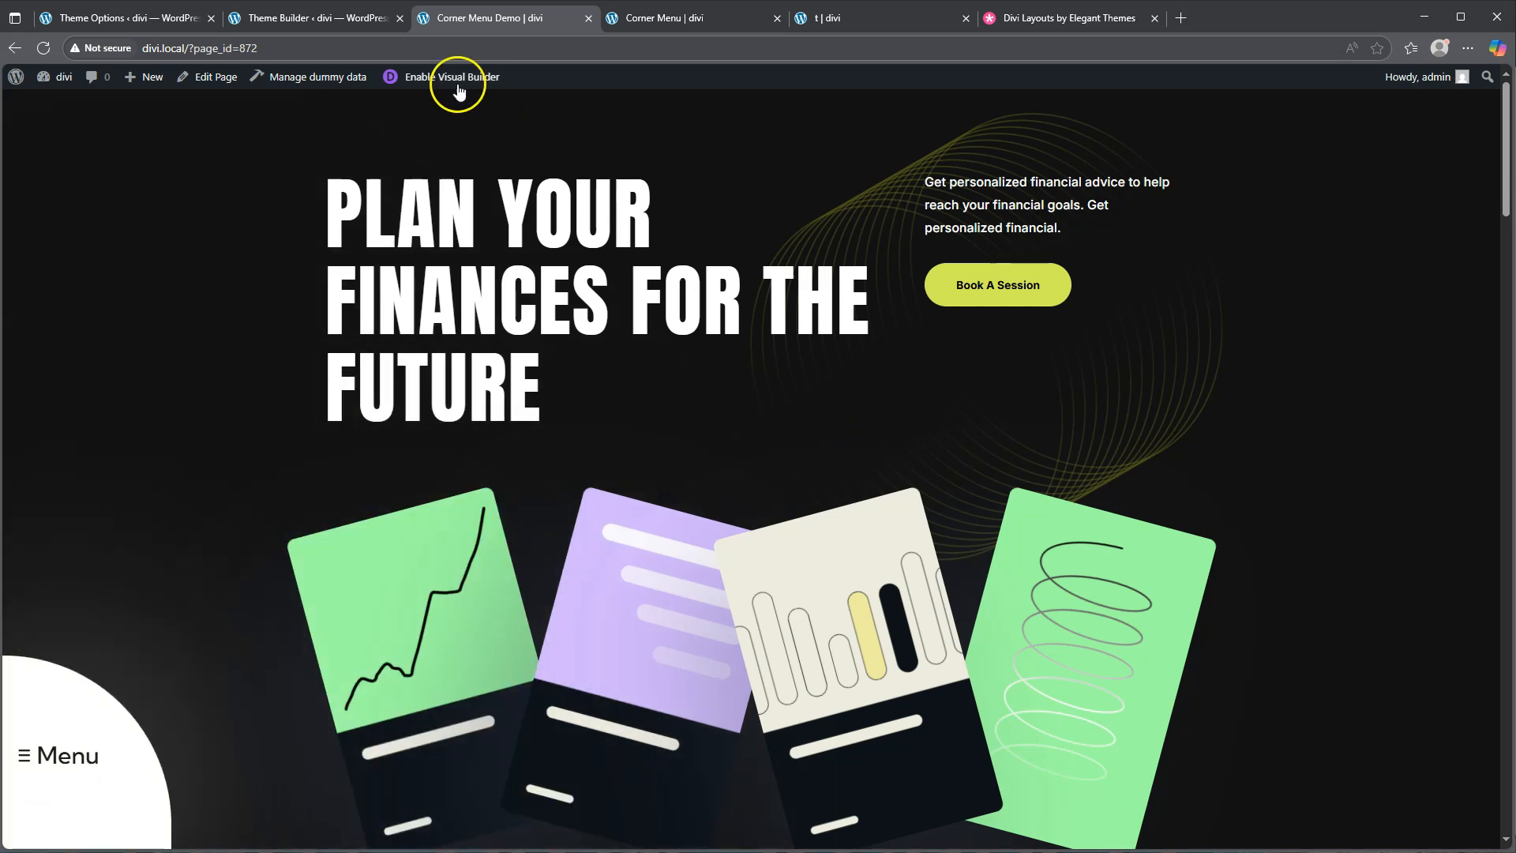
left_click(314, 19)
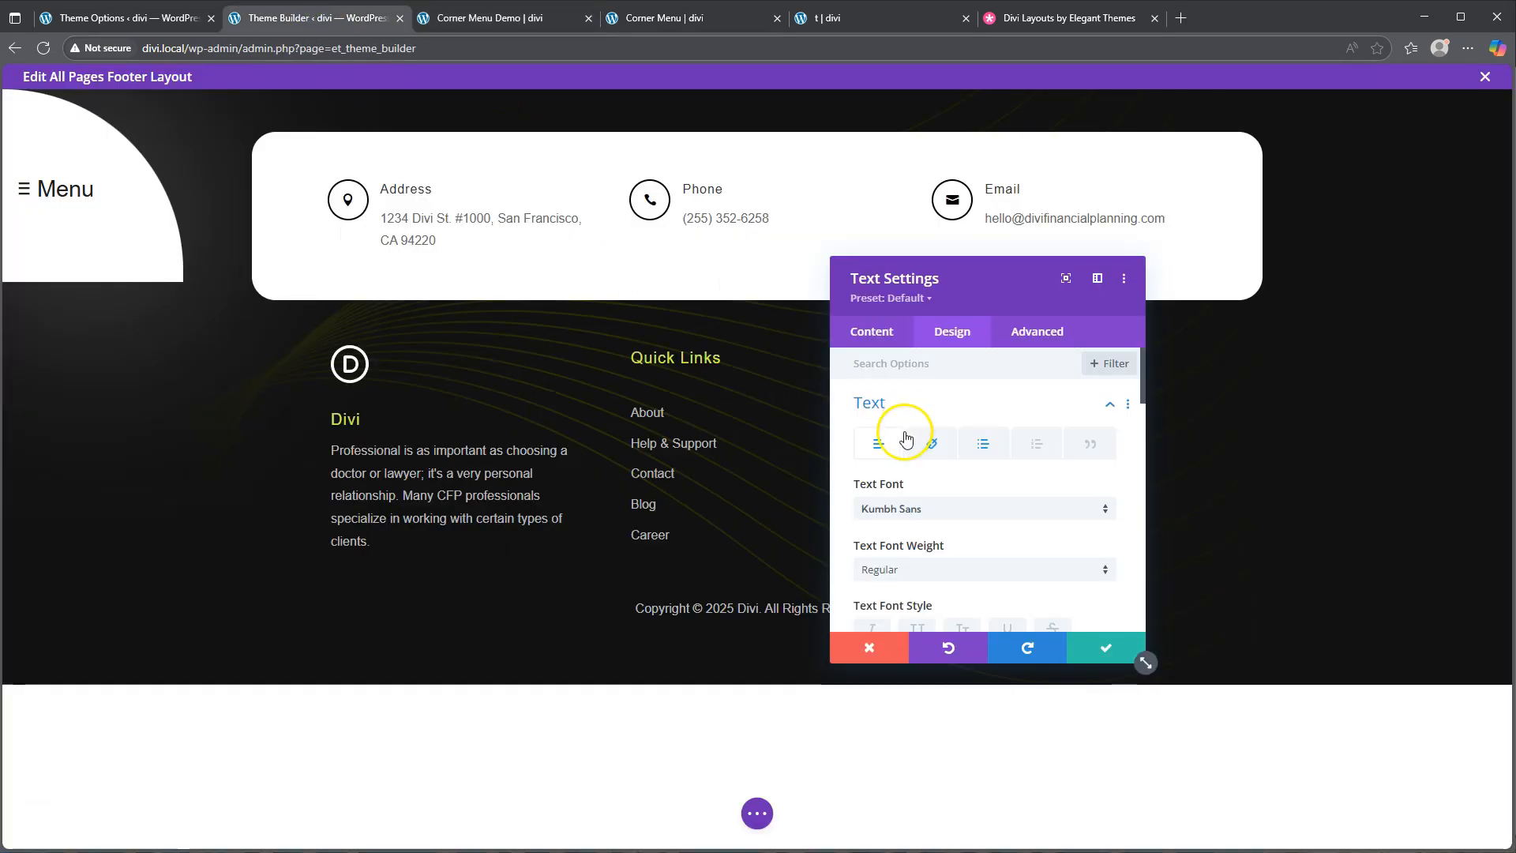
Set the Menu module's Unordered List text colour to #1d1d1d
scroll(963, 482, "down", 2)
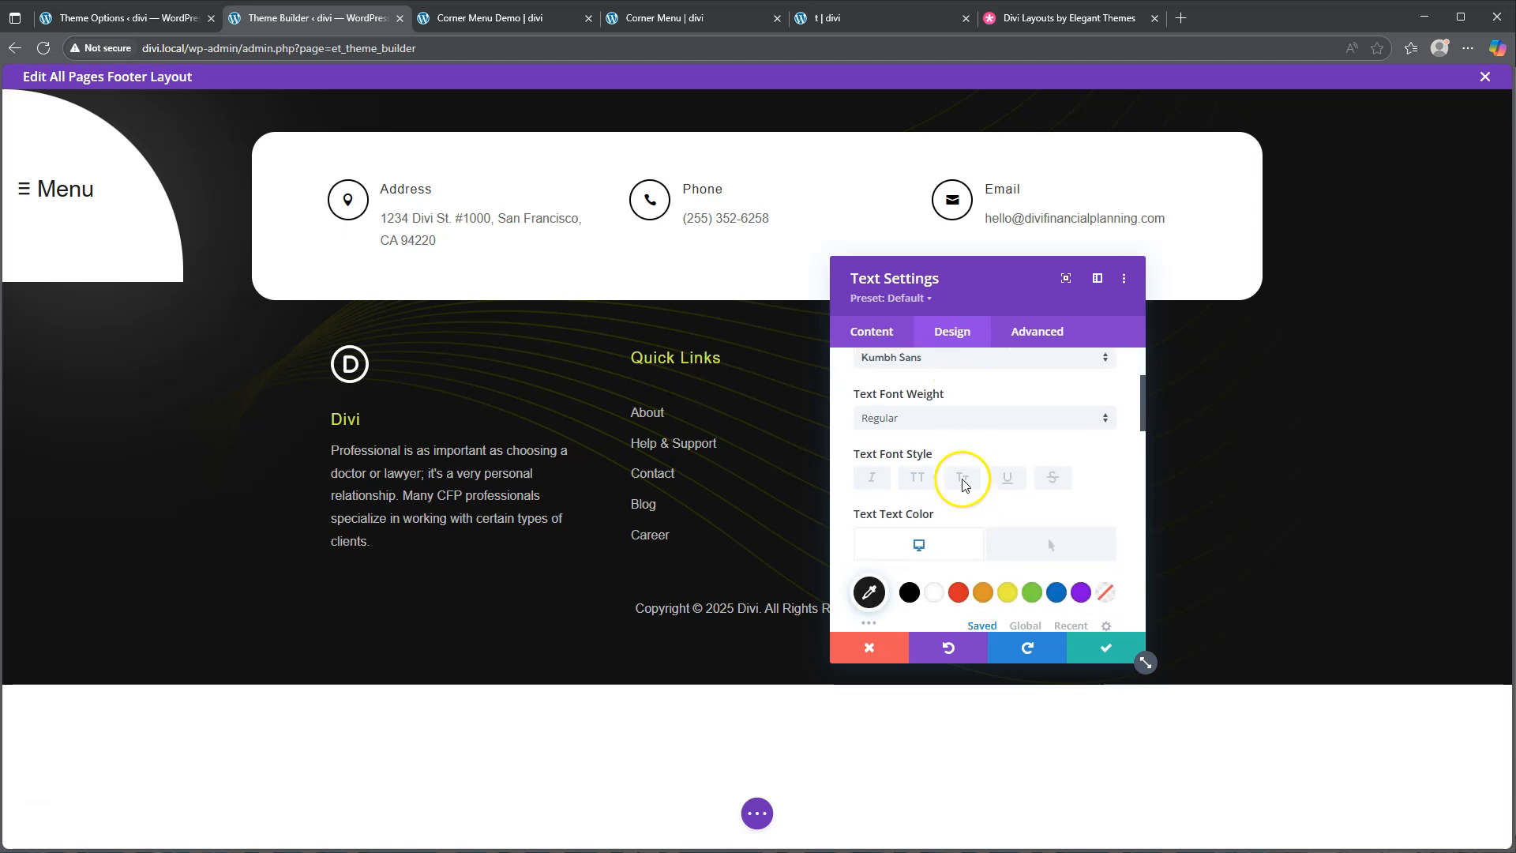
scroll(963, 484, "down", 2)
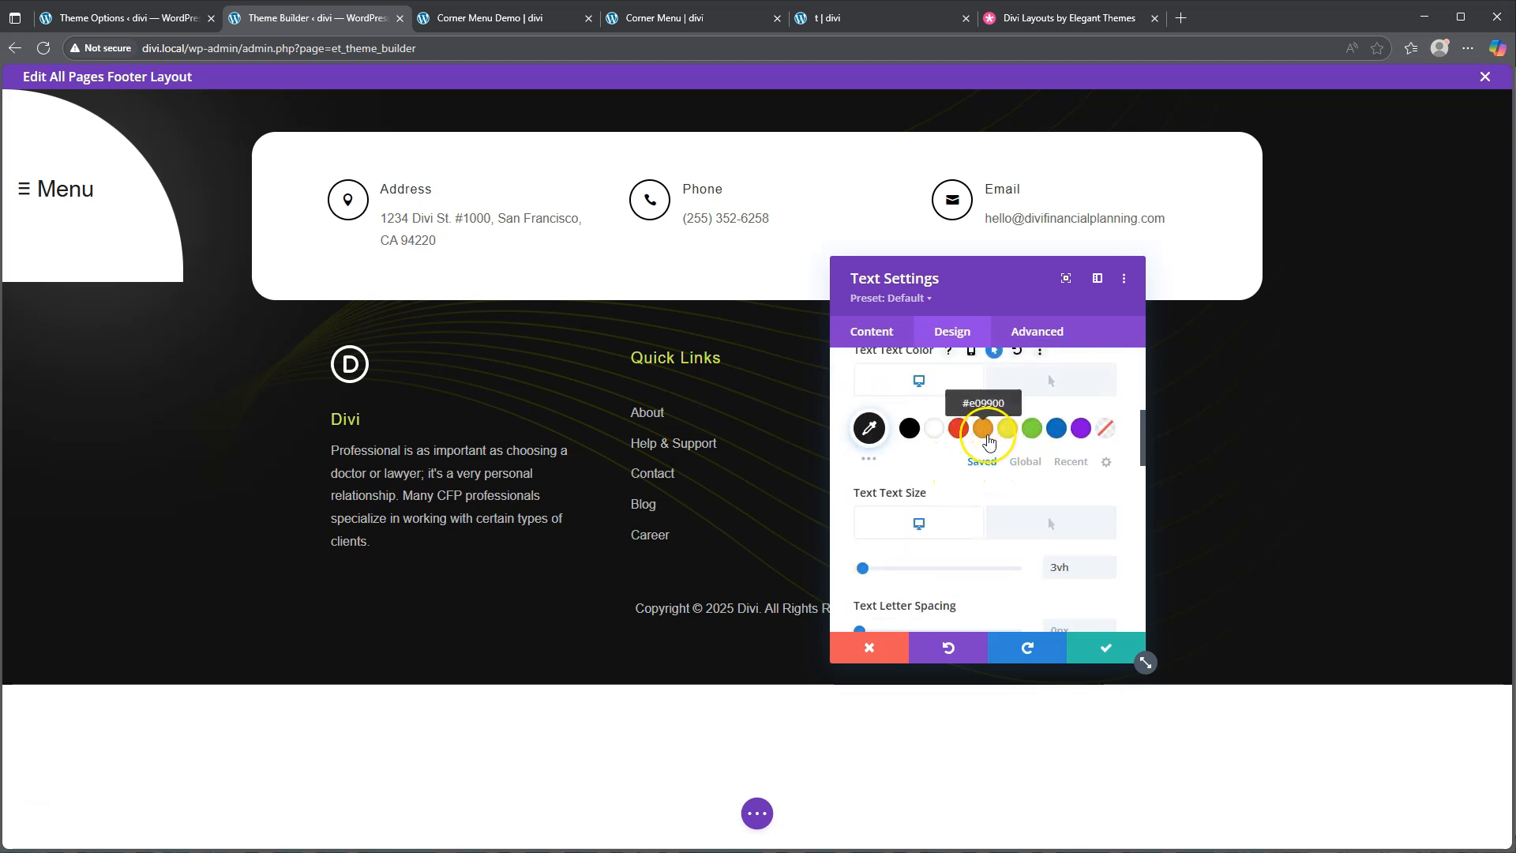
left_click(1052, 385)
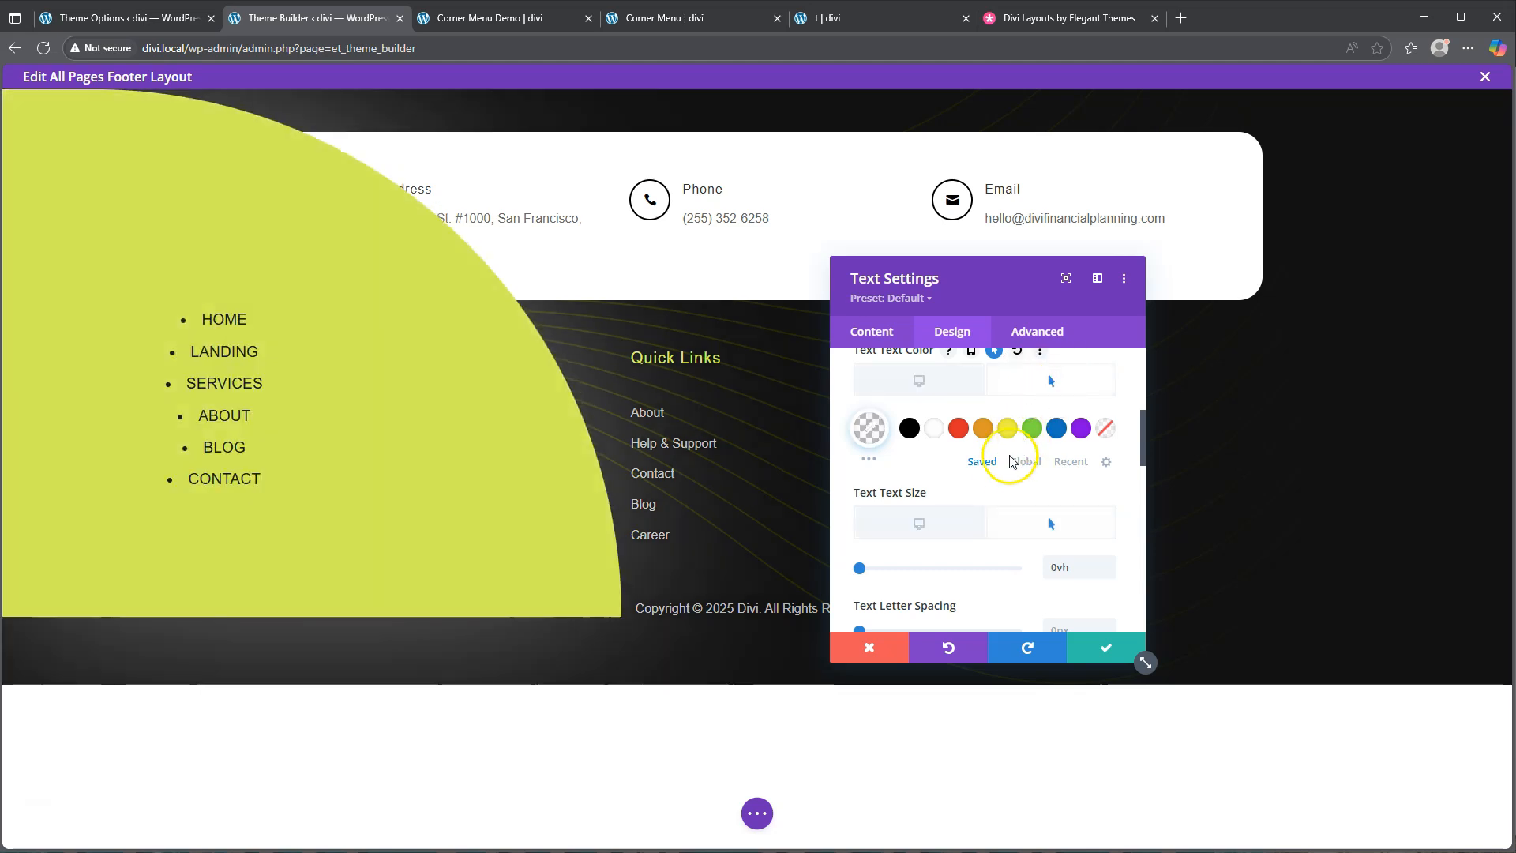
scroll(1007, 465, "up", 5)
left_click(983, 443)
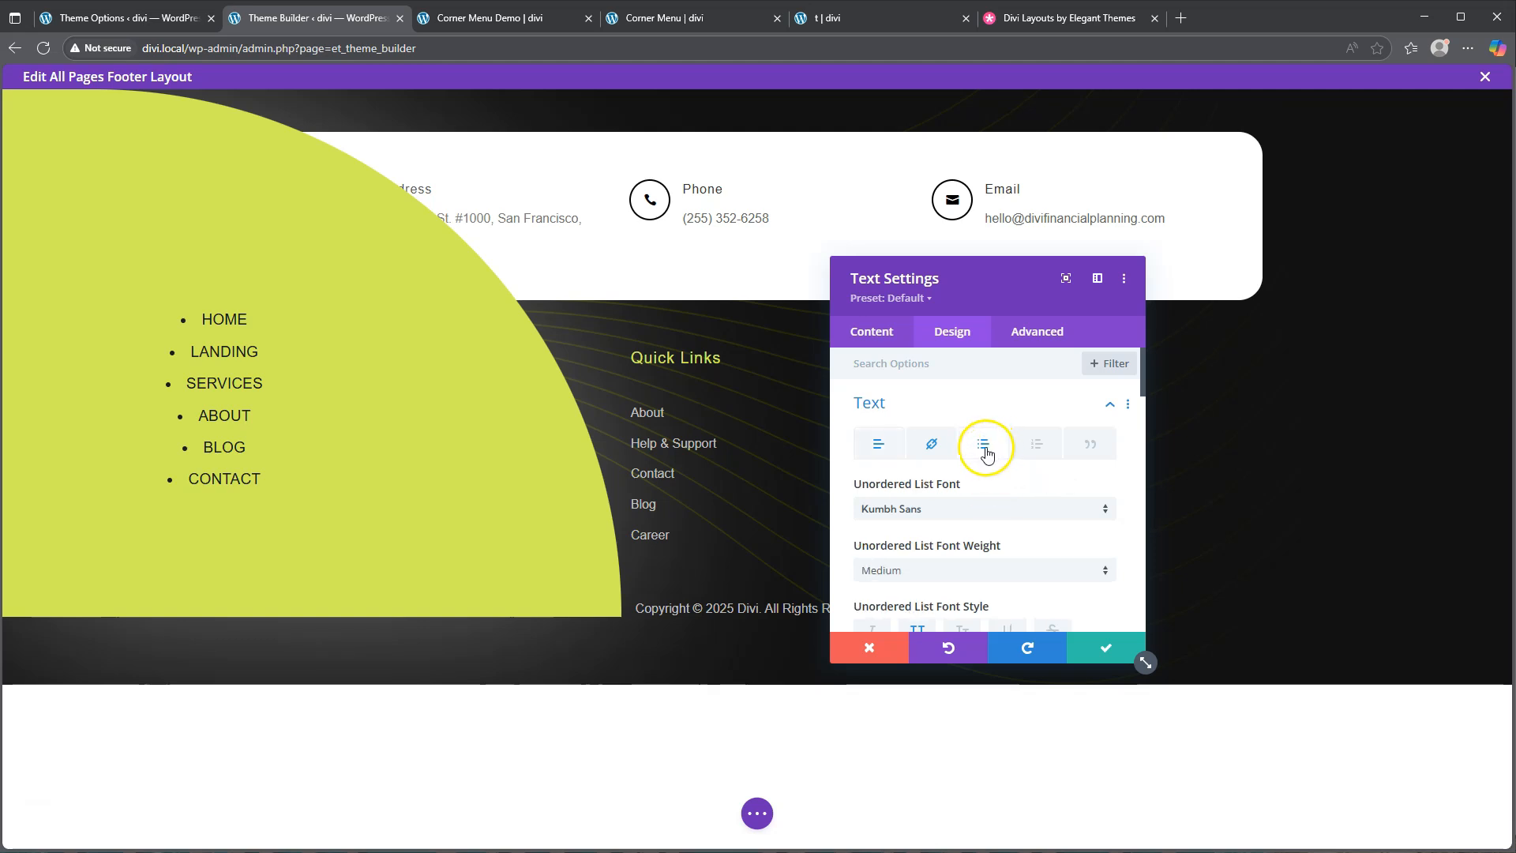
scroll(986, 452, "down", 3)
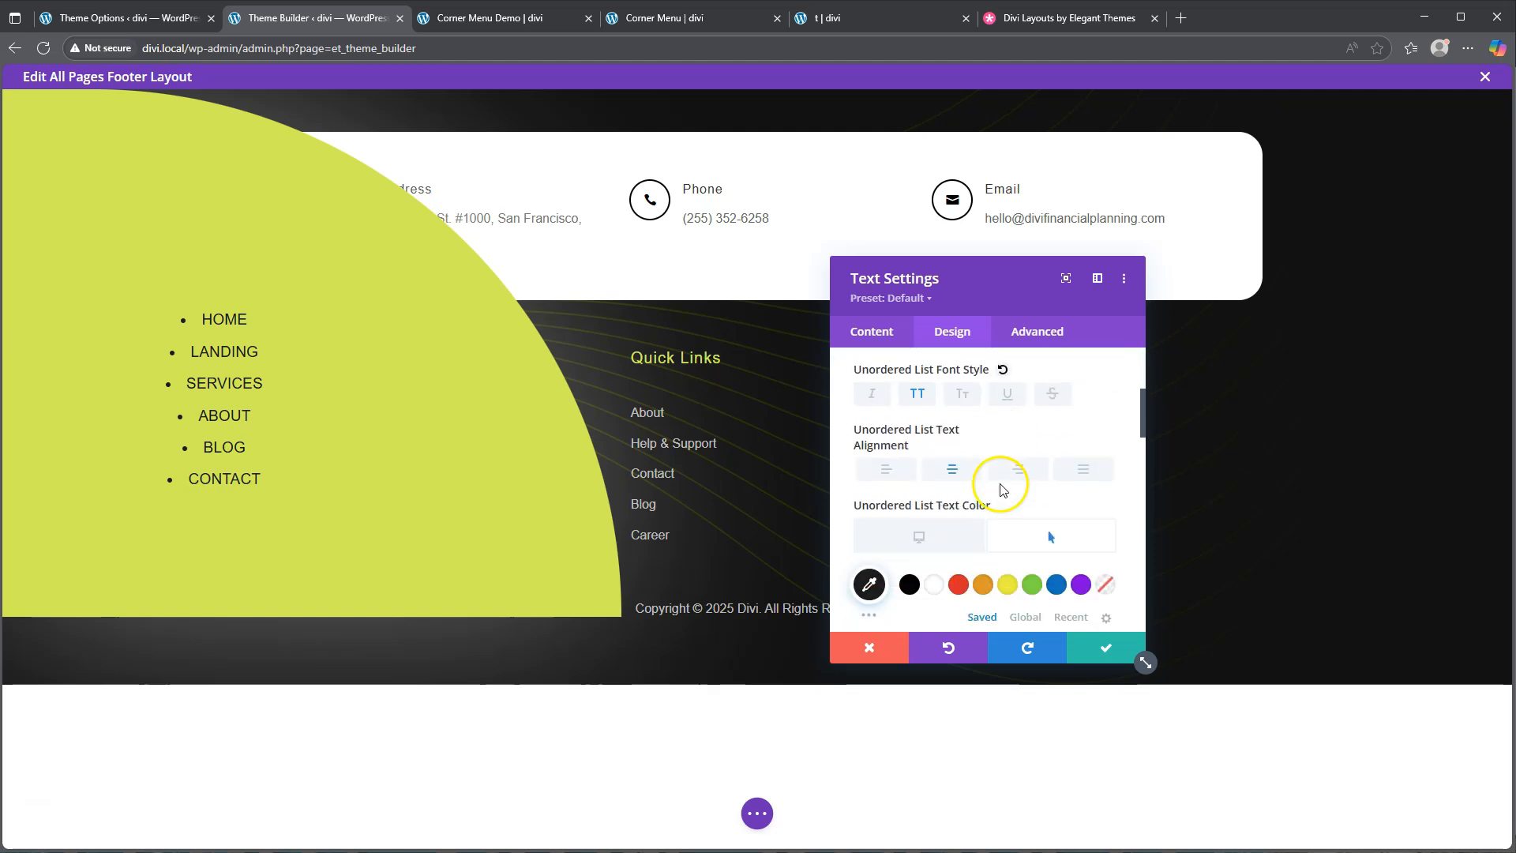
left_click(916, 466)
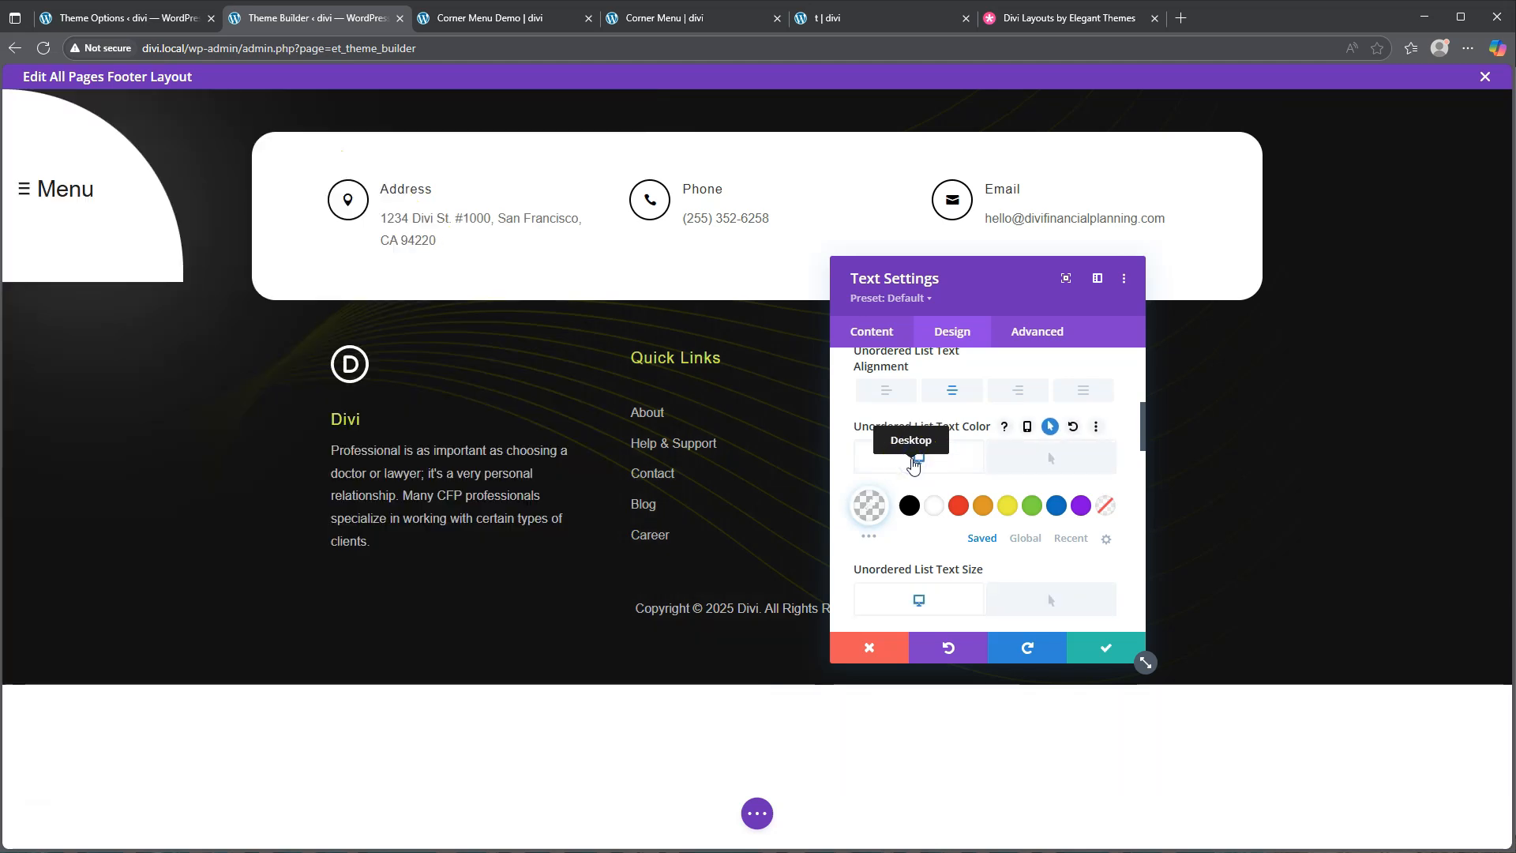
scroll(938, 473, "down", 2)
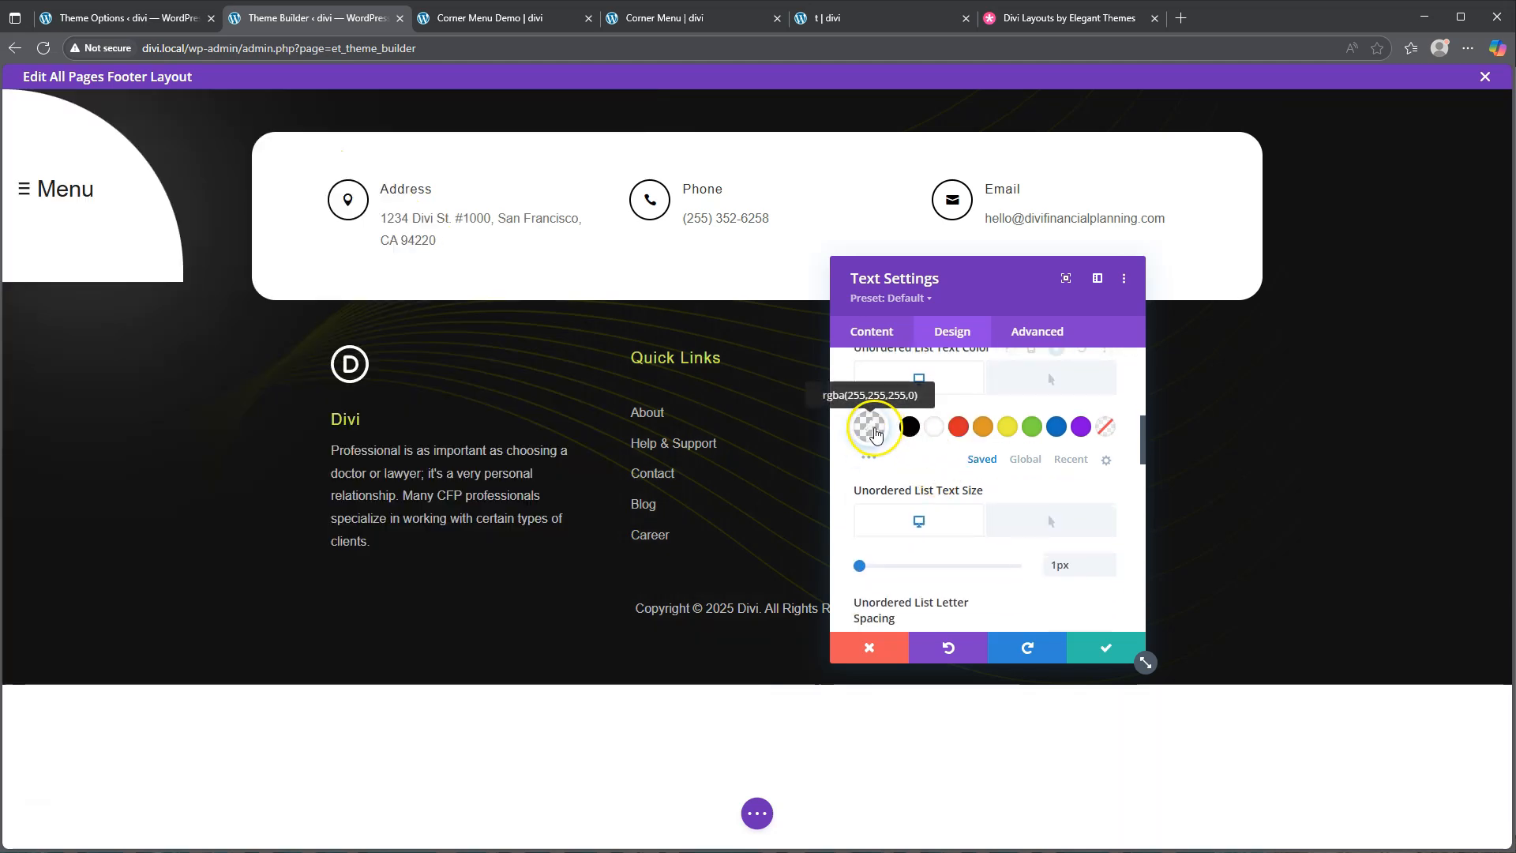
left_click(872, 412)
left_click_drag(866, 431, 1031, 455)
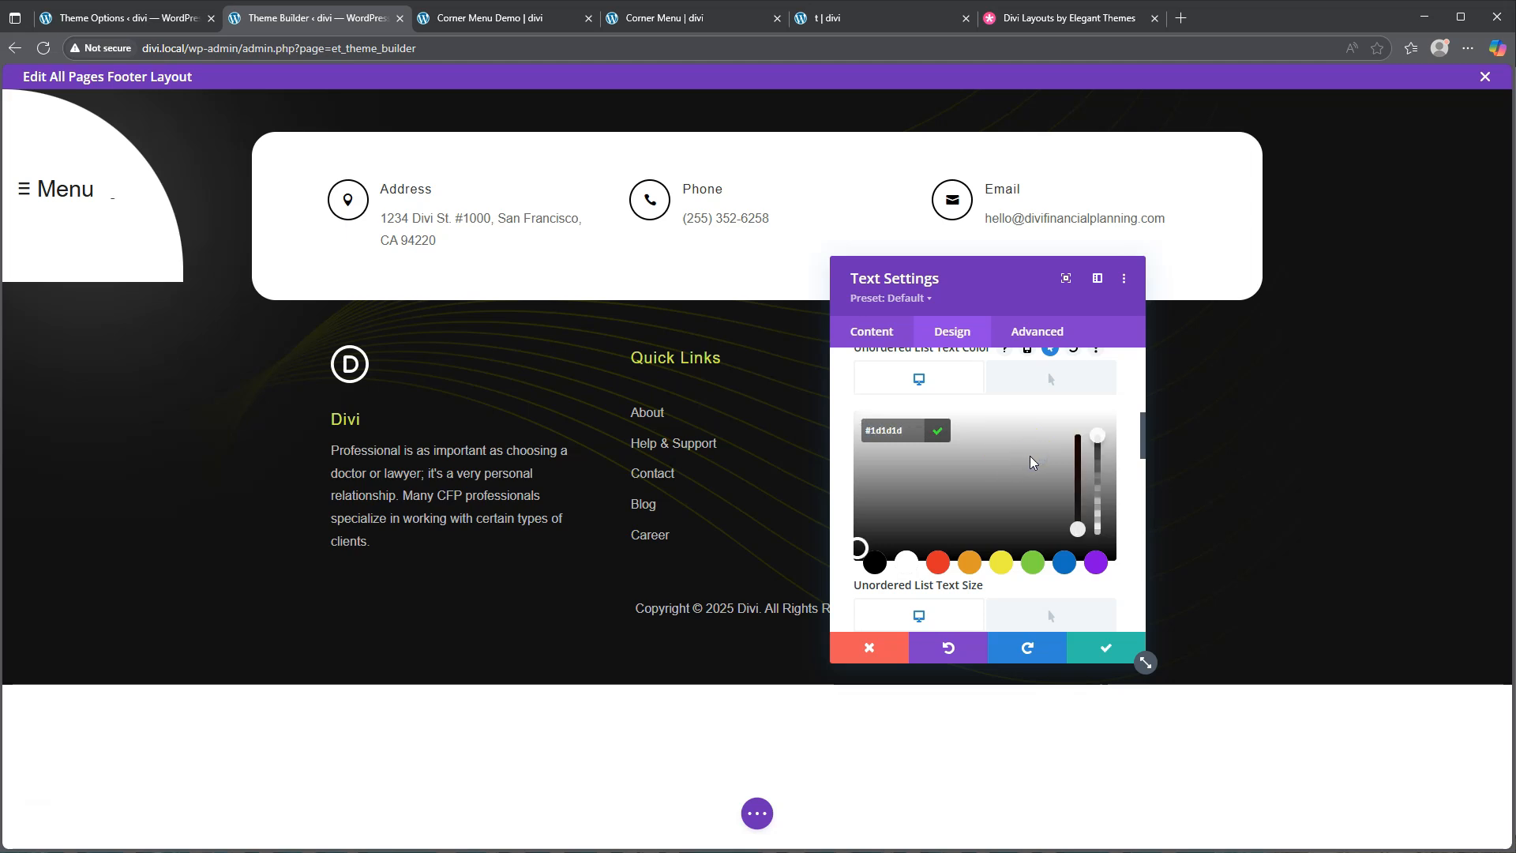
left_click(1106, 647)
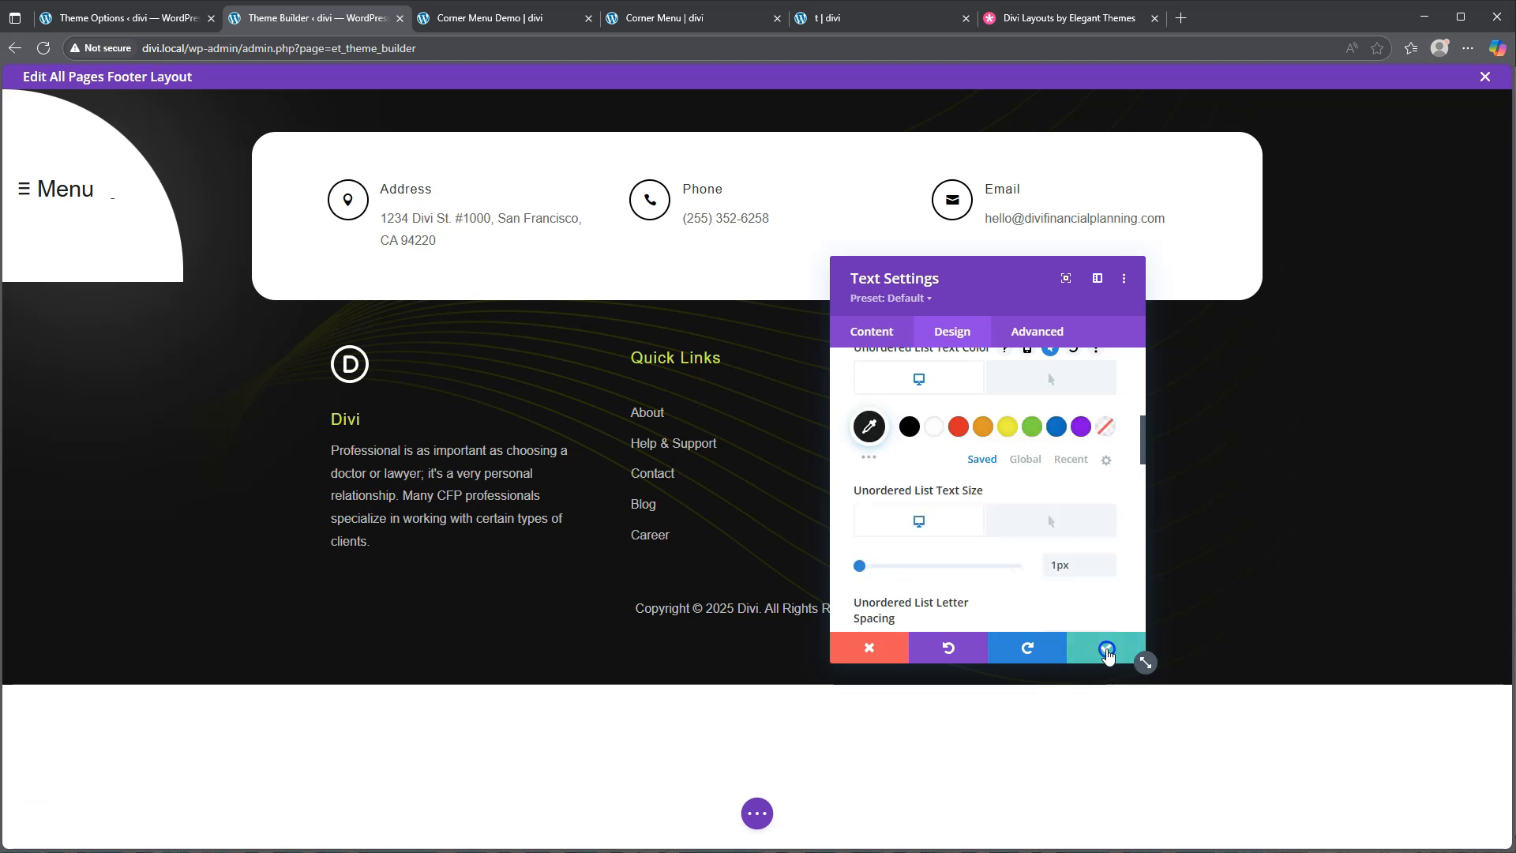
Save the Menu module settings and the footer layout as a draft
left_click(1106, 647)
left_click(758, 813)
left_click(1411, 825)
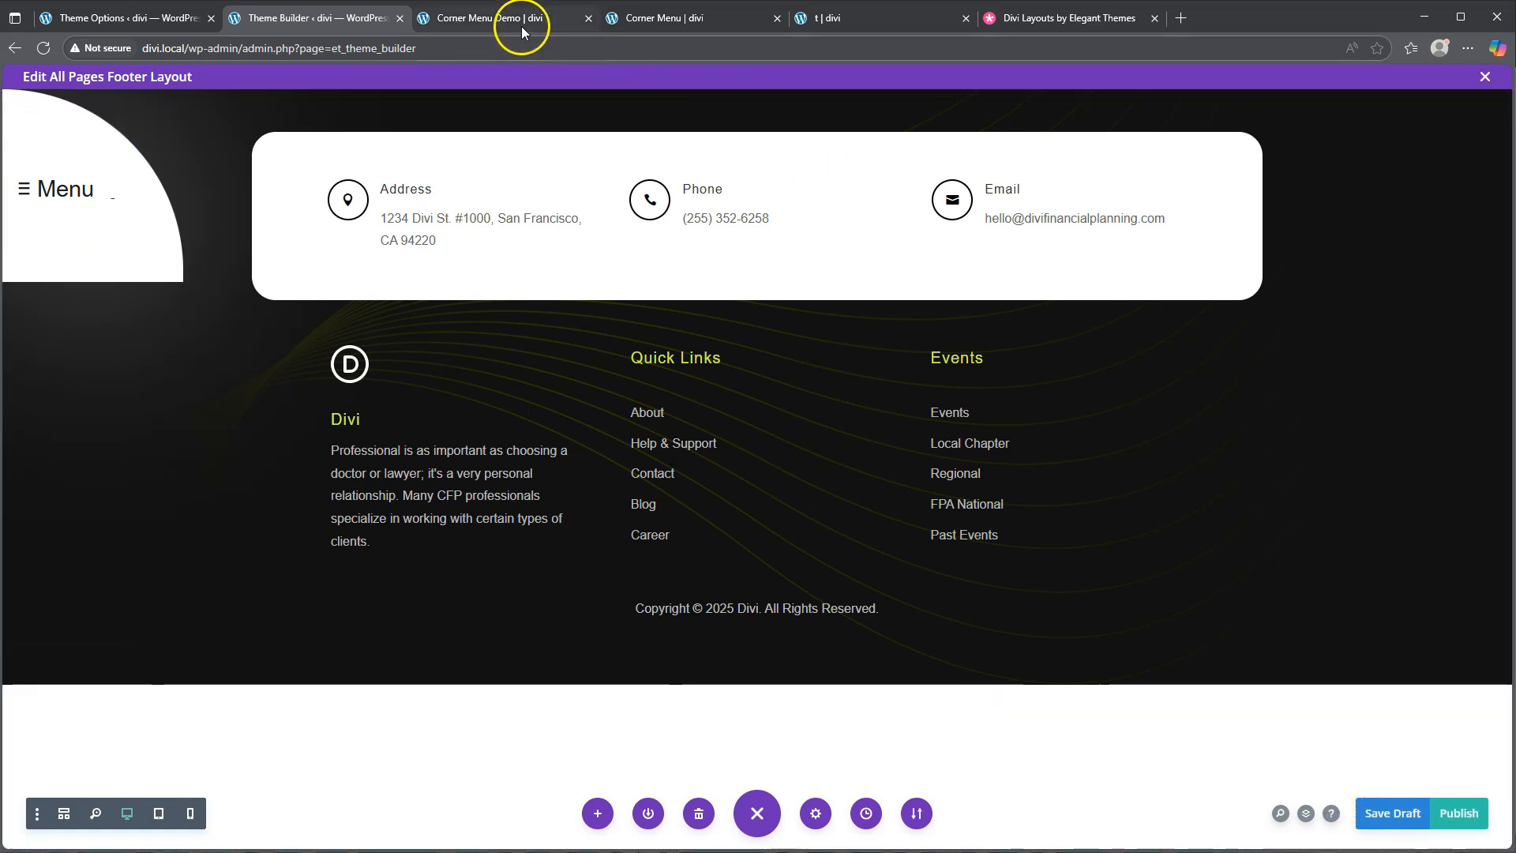
left_click(497, 19)
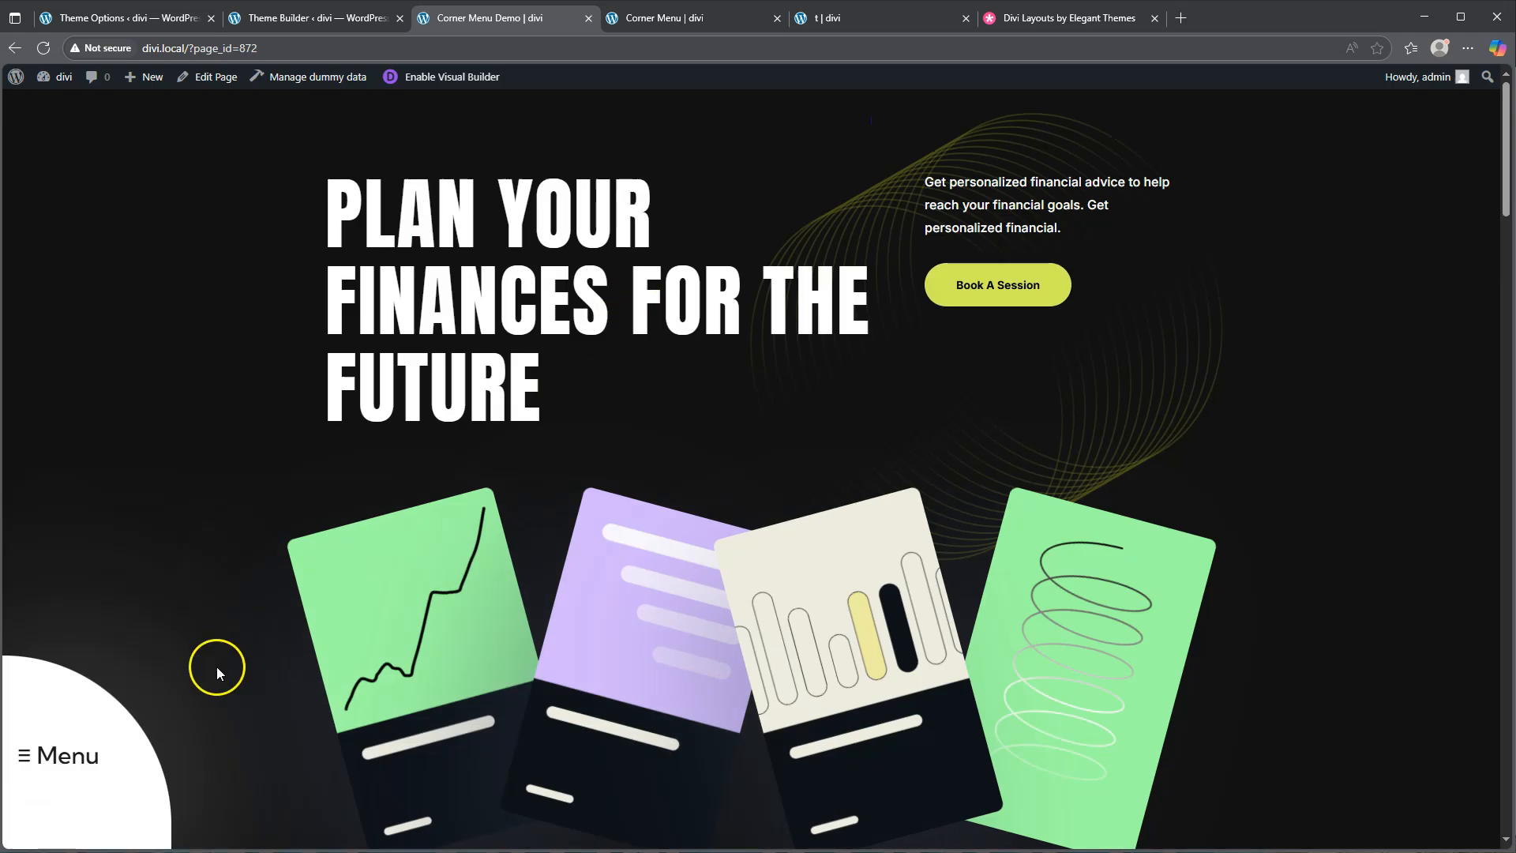
left_click(83, 761)
left_click(314, 19)
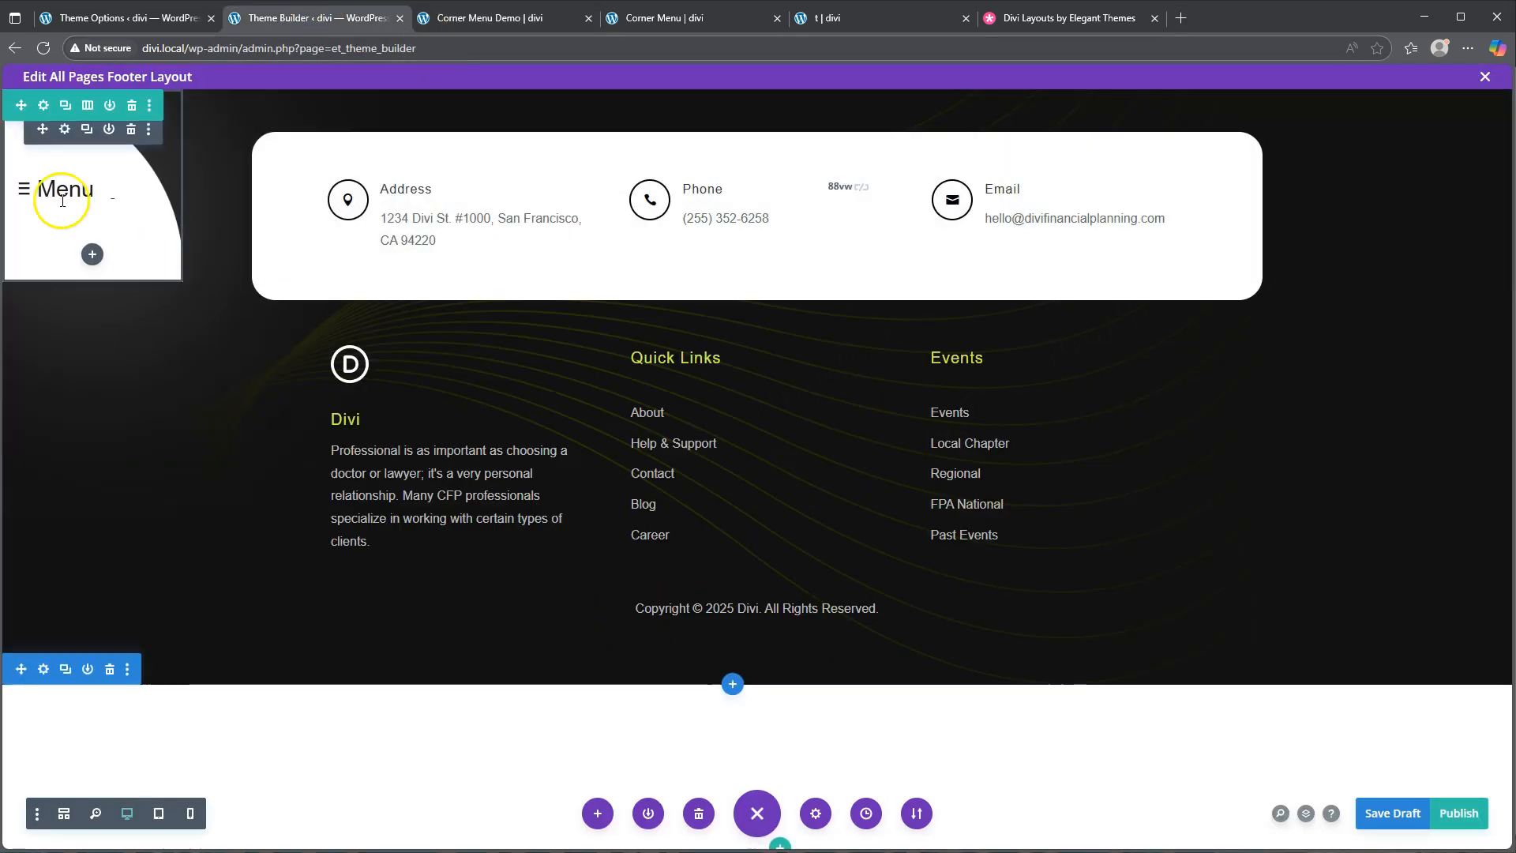
Bring up the Menu module's Paragraph text styling in its hover state
left_click(62, 132)
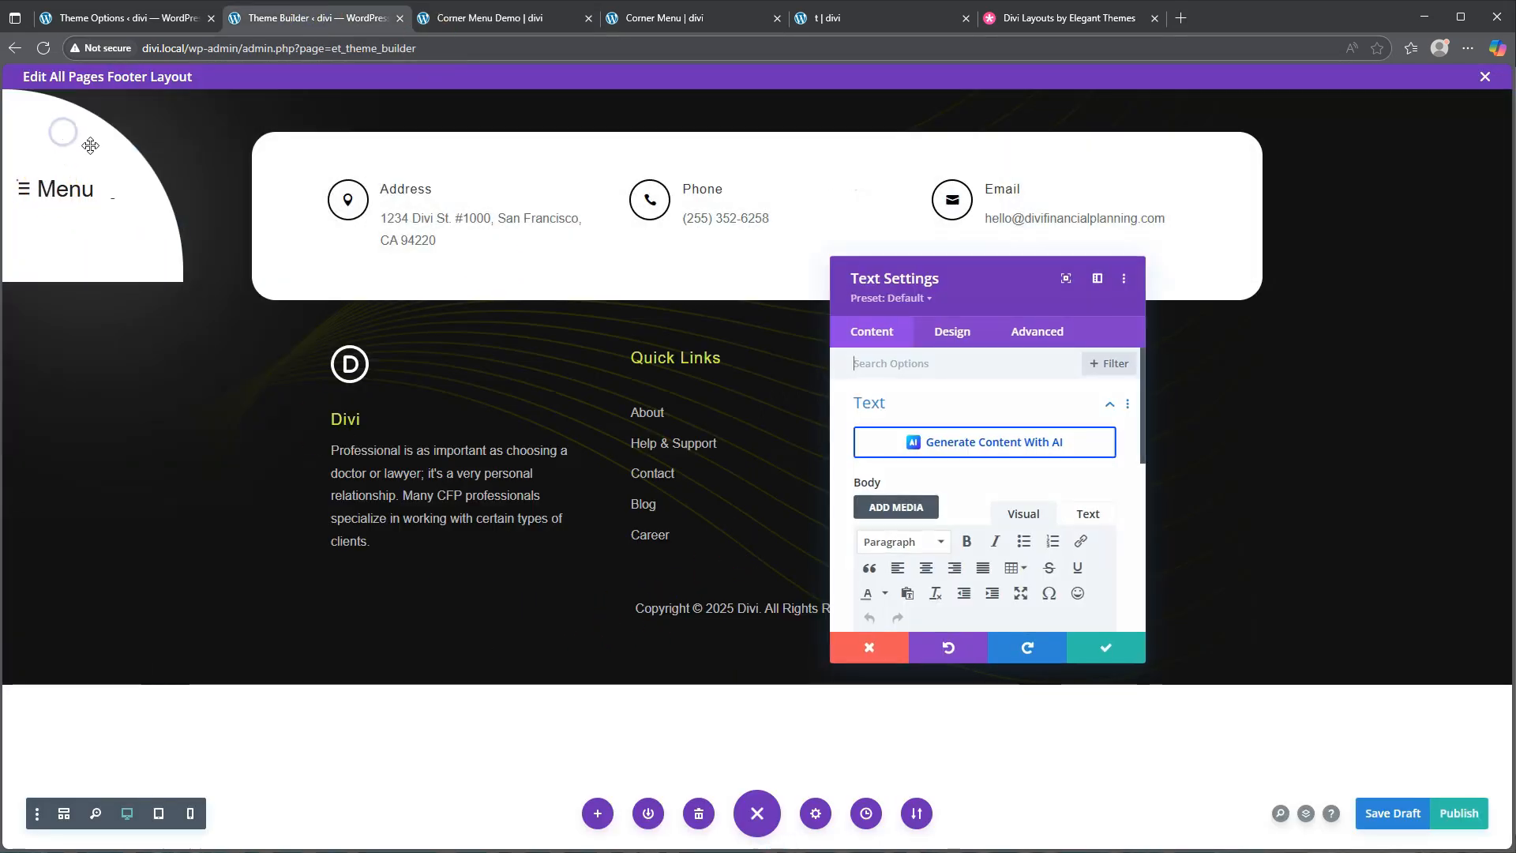
left_click(952, 316)
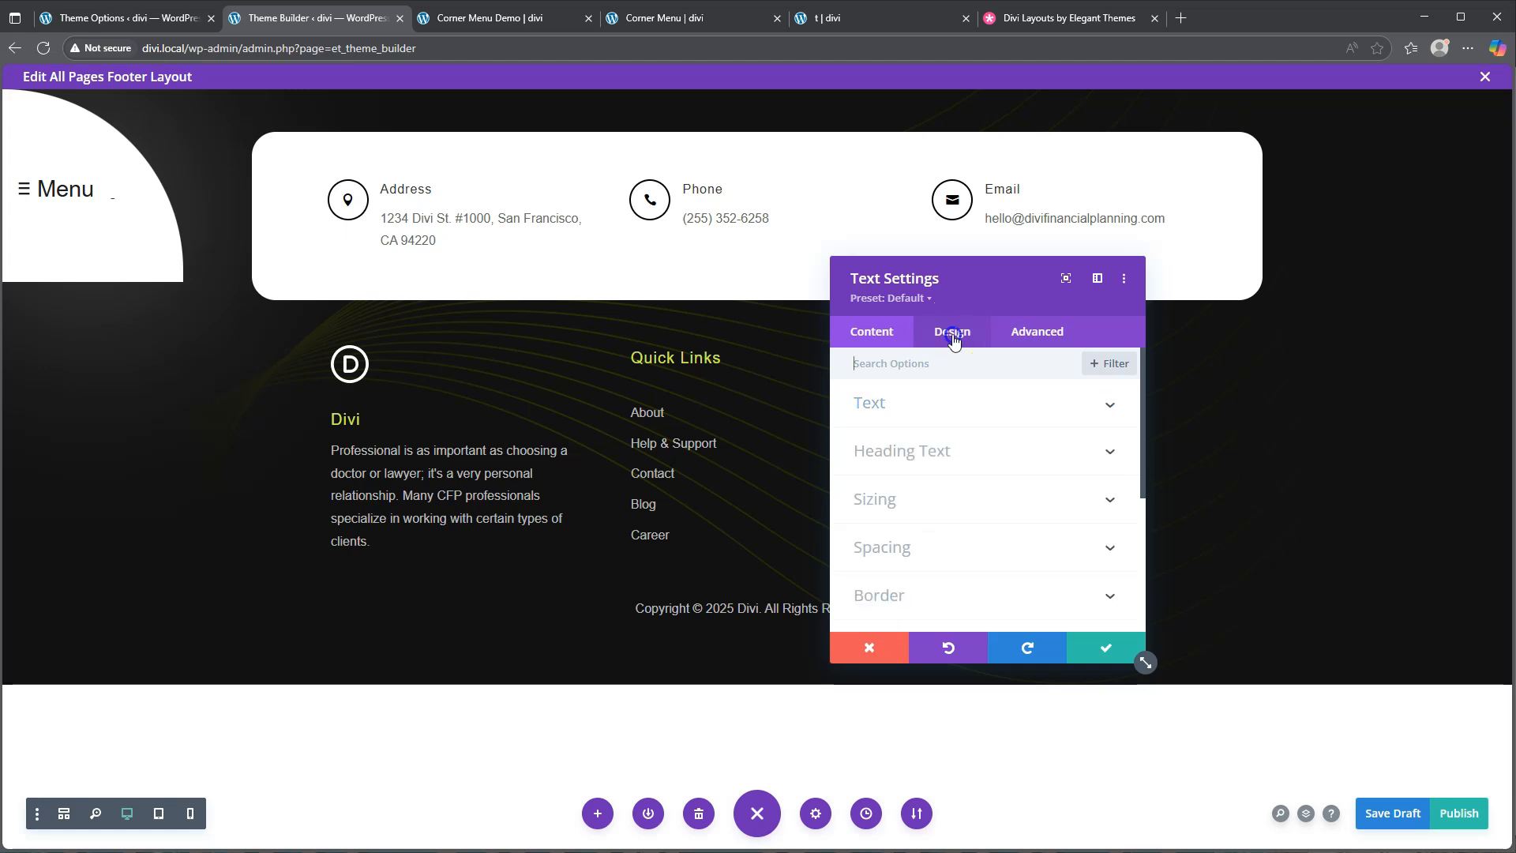
left_click(938, 407)
left_click(983, 444)
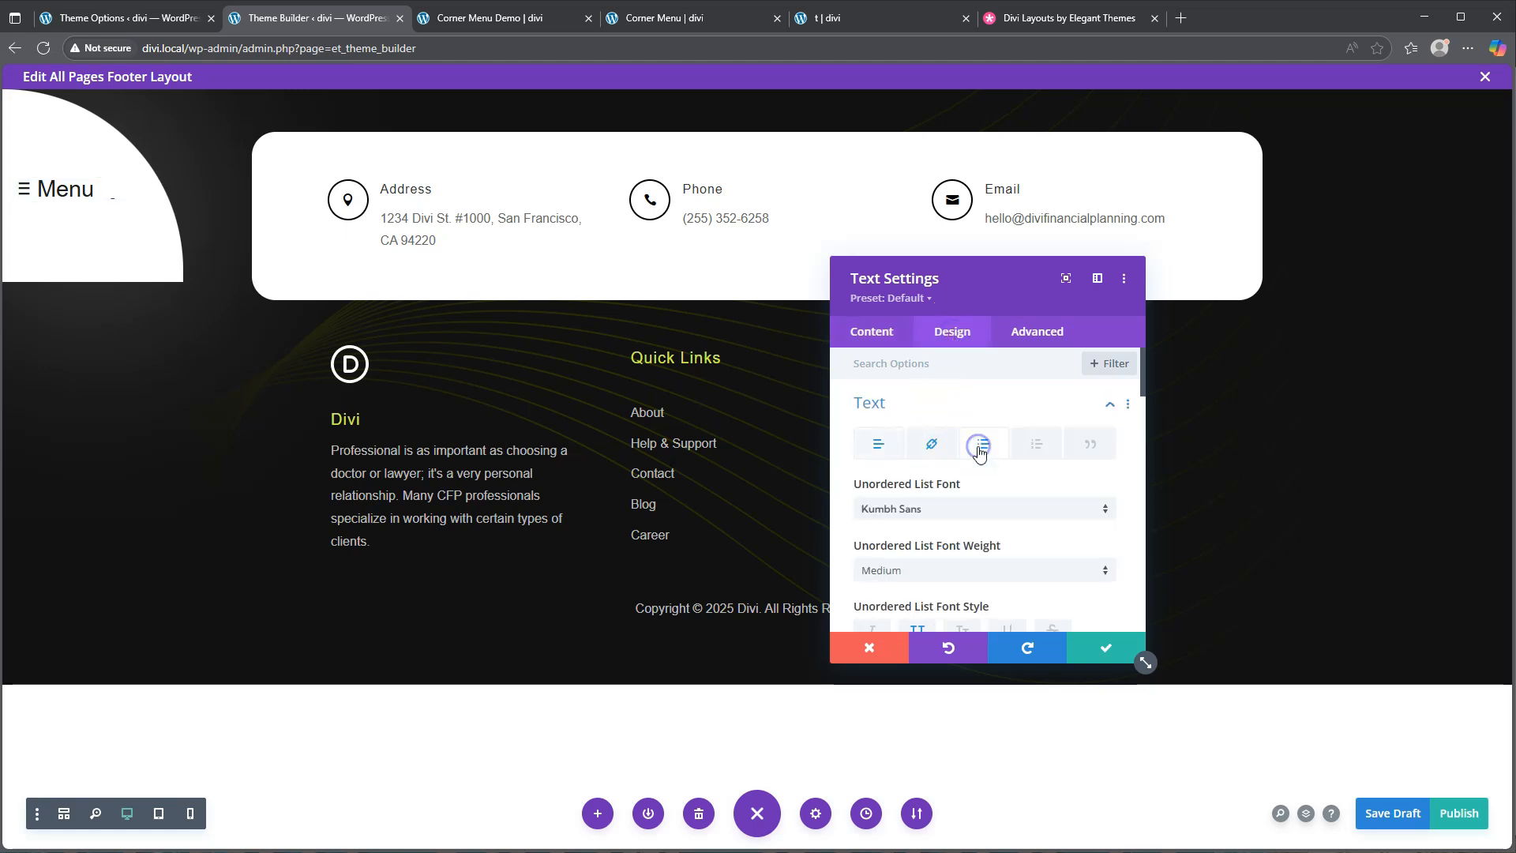
scroll(955, 509, "down", 2)
scroll(953, 517, "down", 2)
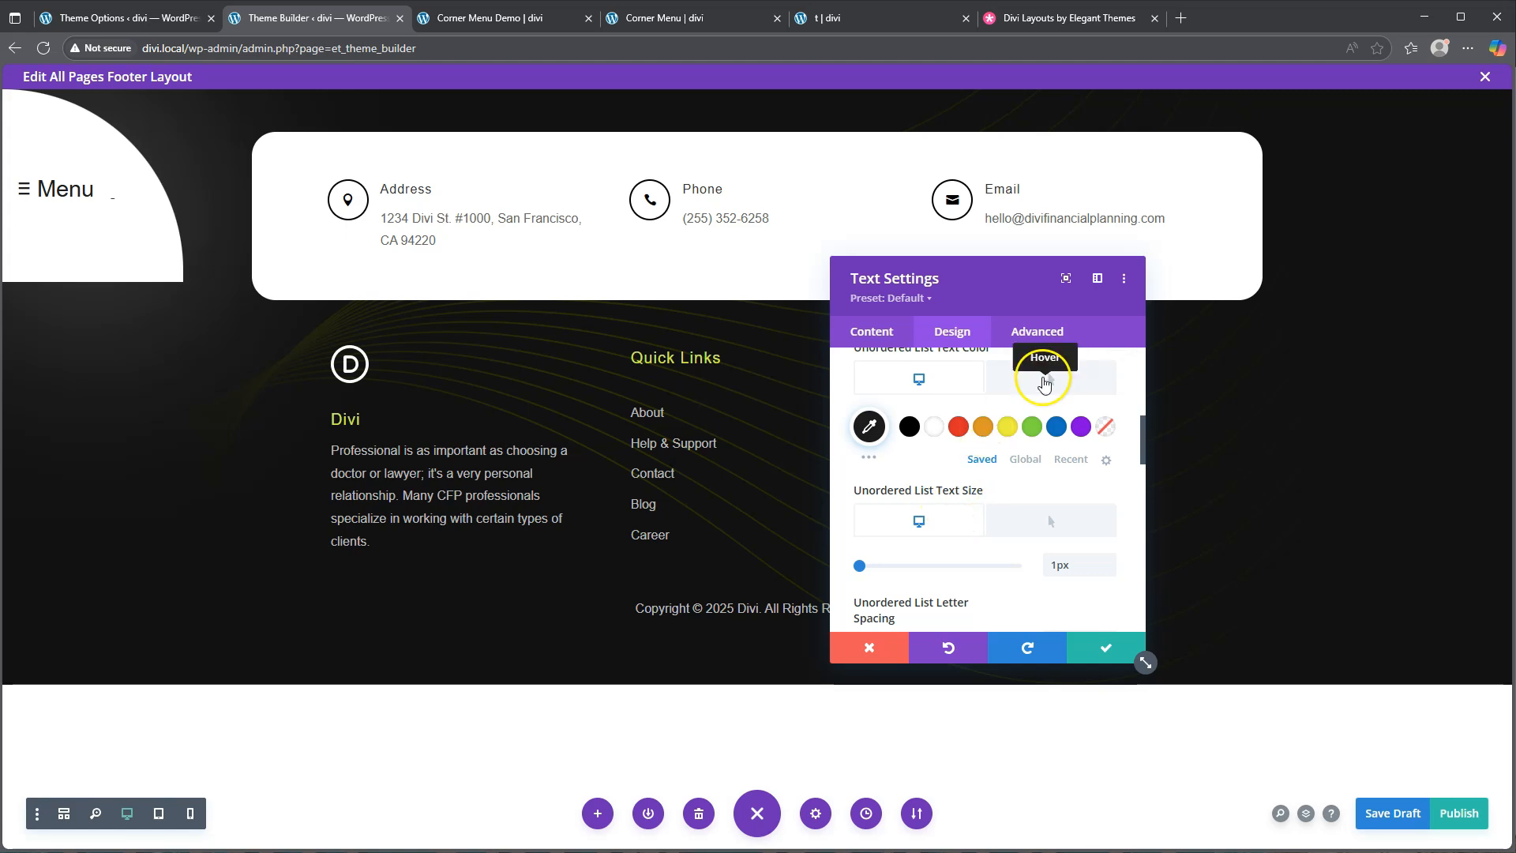
left_click(1050, 377)
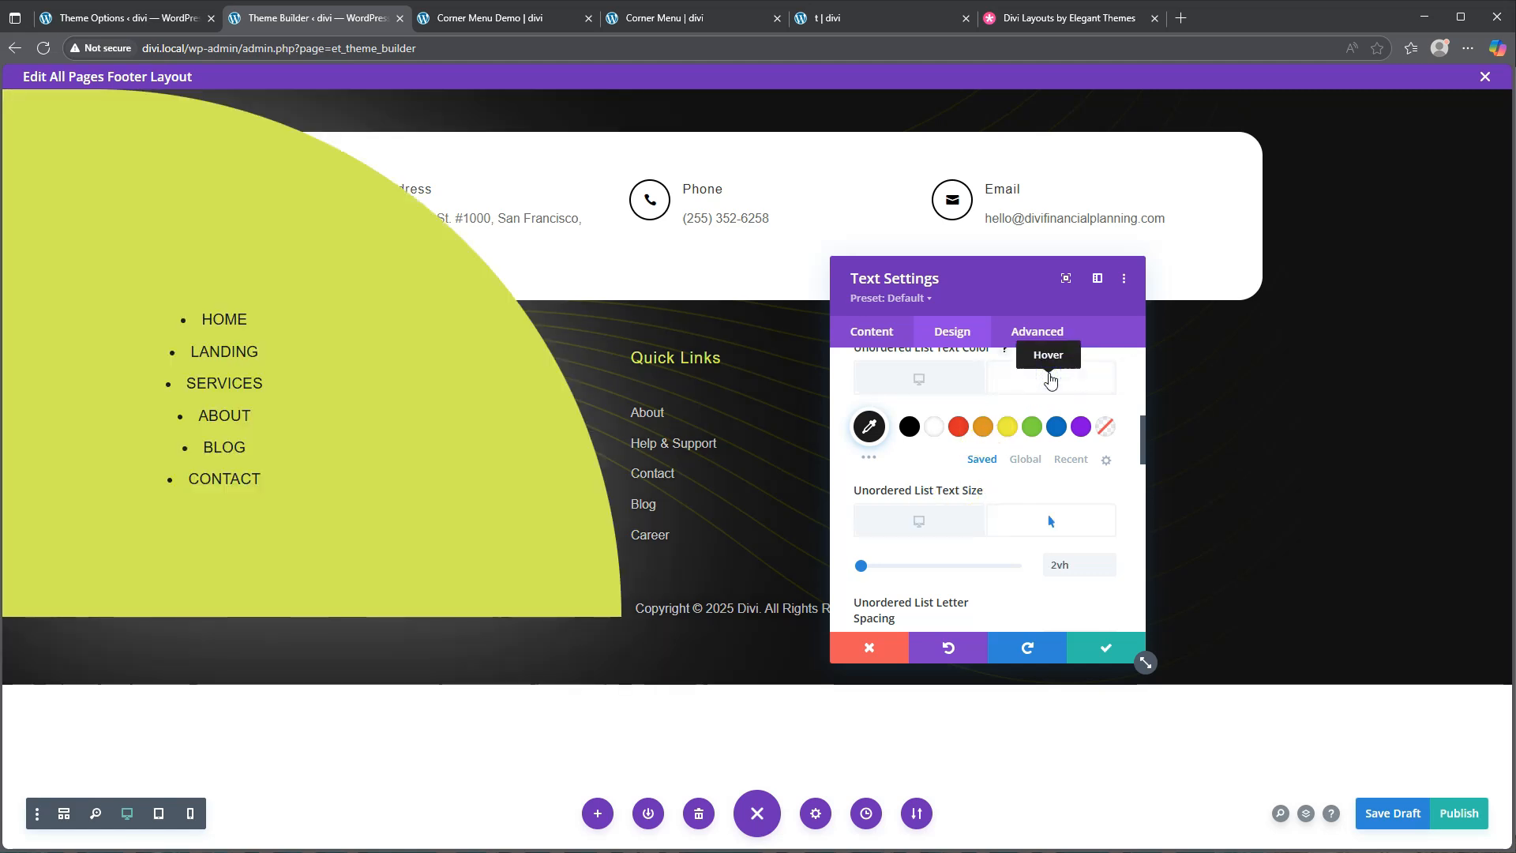
scroll(979, 387, "up", 3)
left_click(941, 412)
scroll(941, 412, "up", 2)
left_click(880, 442)
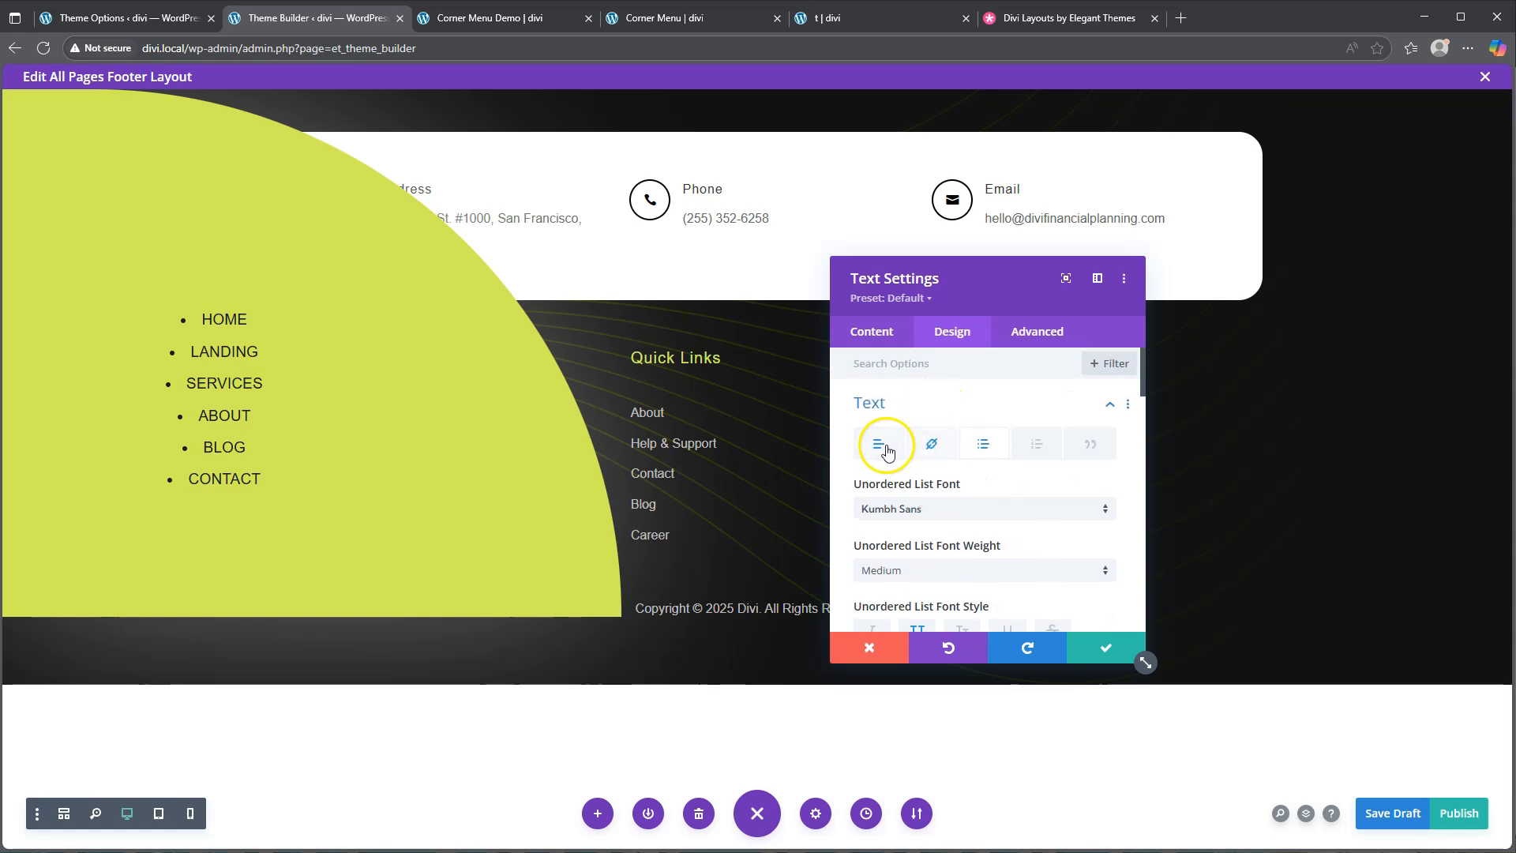
scroll(931, 501, "down", 3)
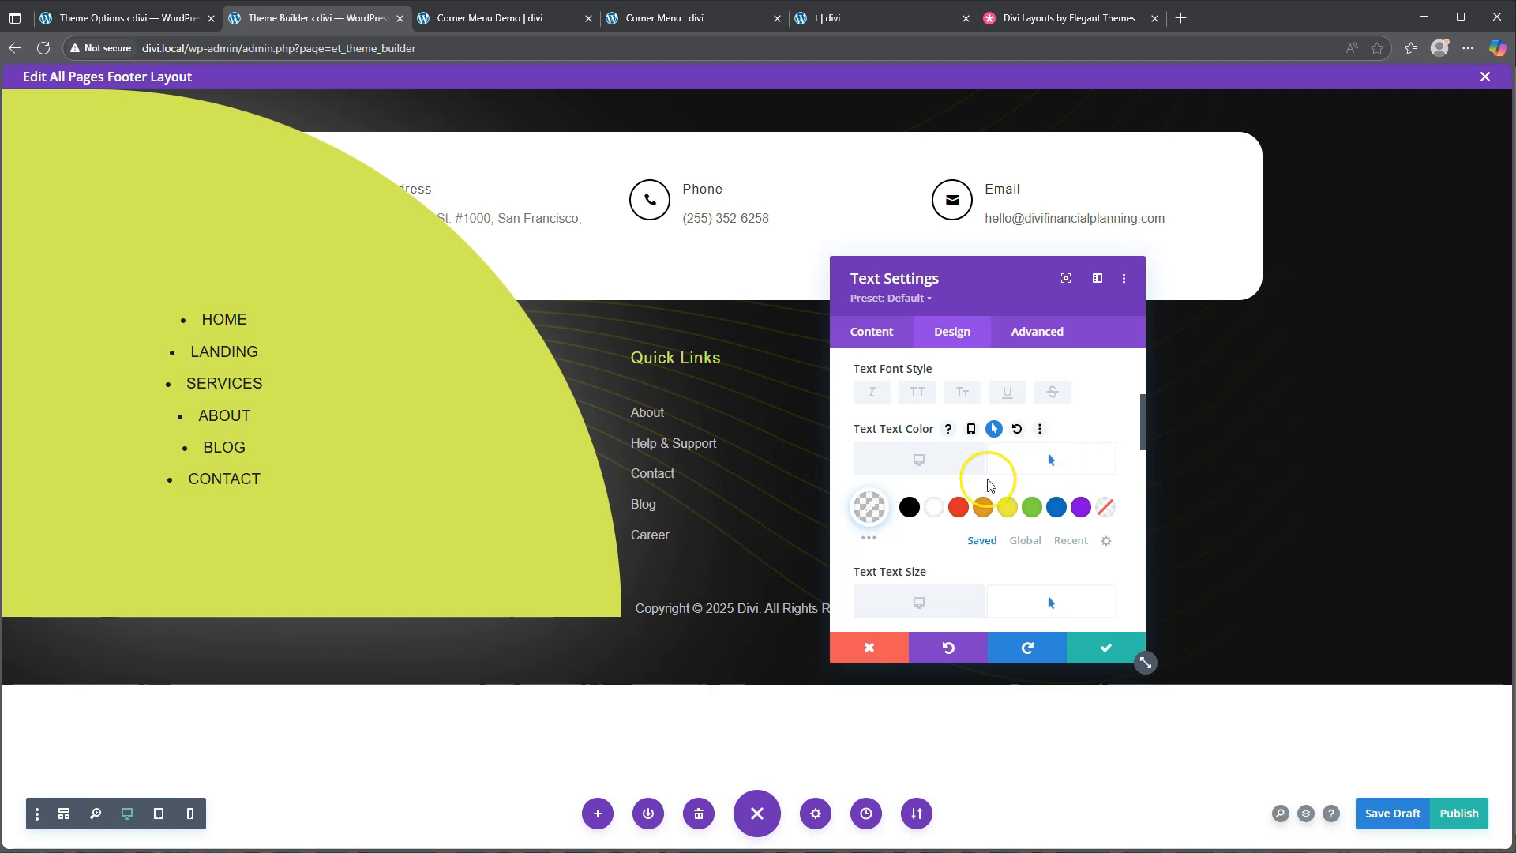
Set the paragraph hover text colour to #1d1d1d and save the footer layout draft
left_click(871, 513)
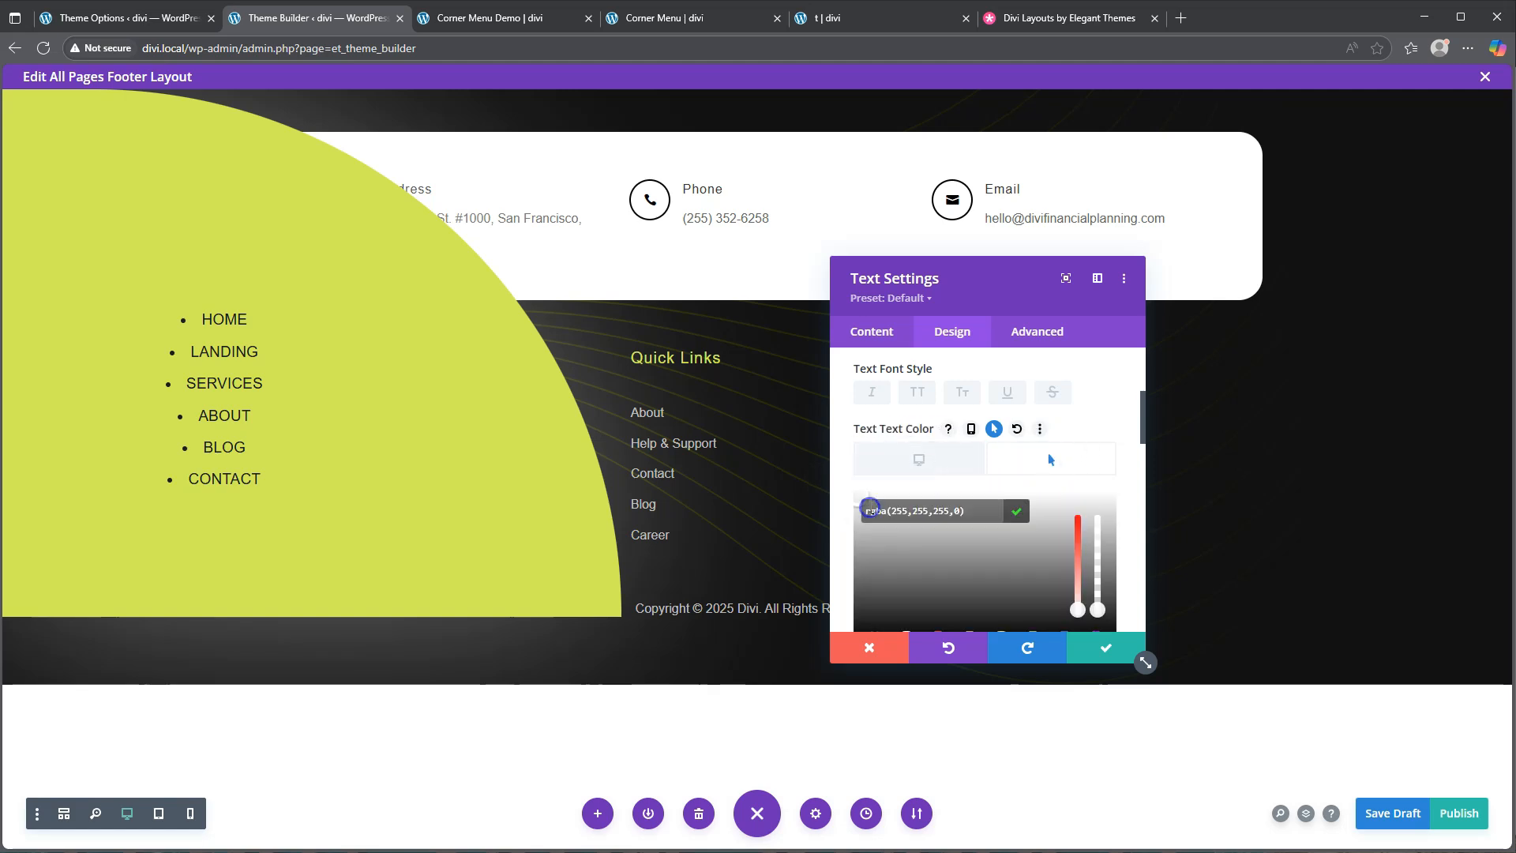
type("1d1d1d")
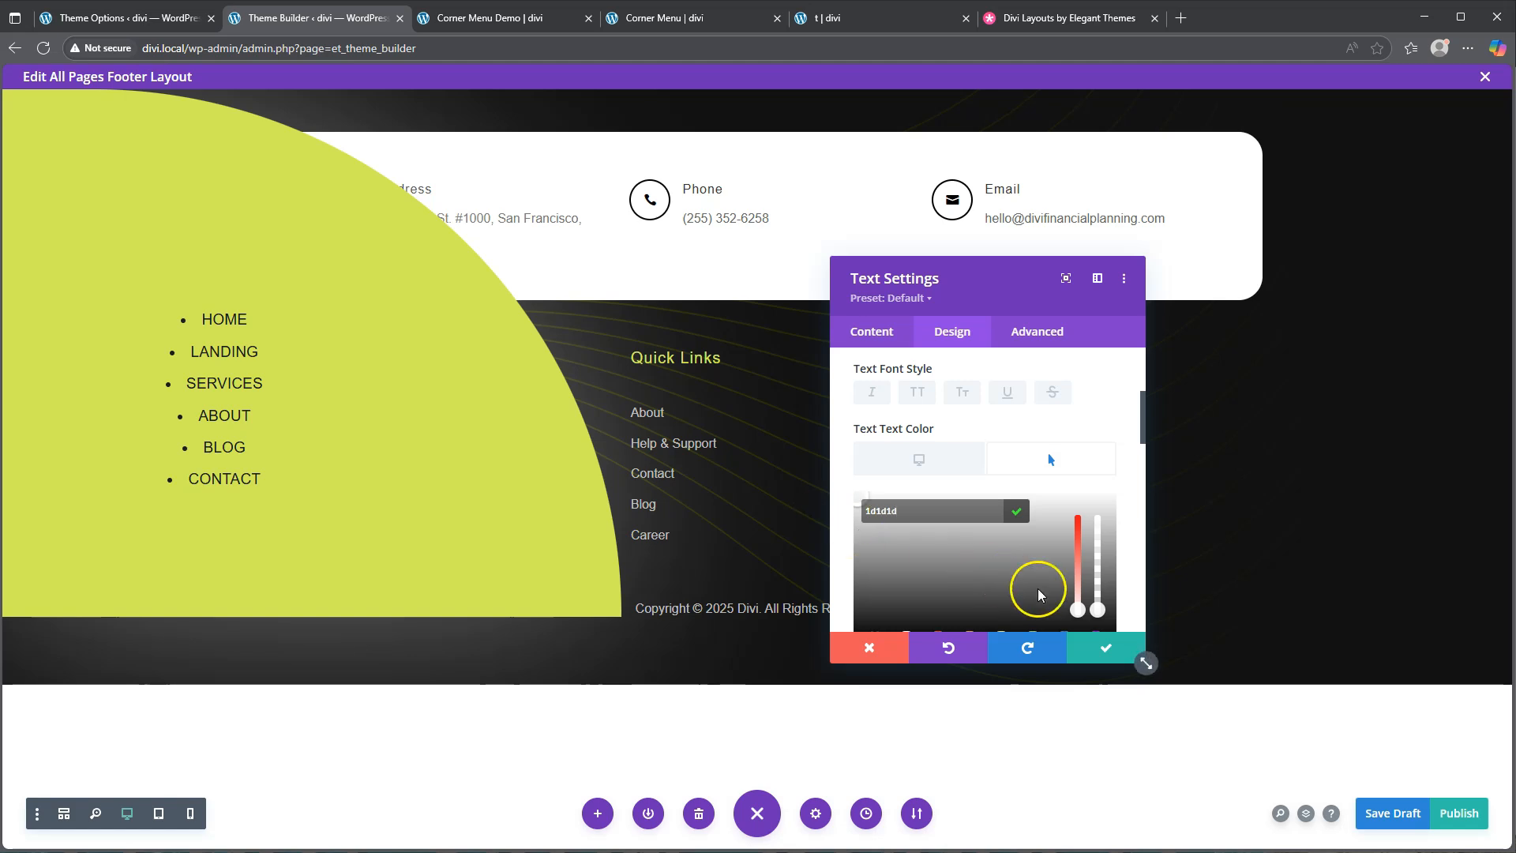
left_click(1103, 649)
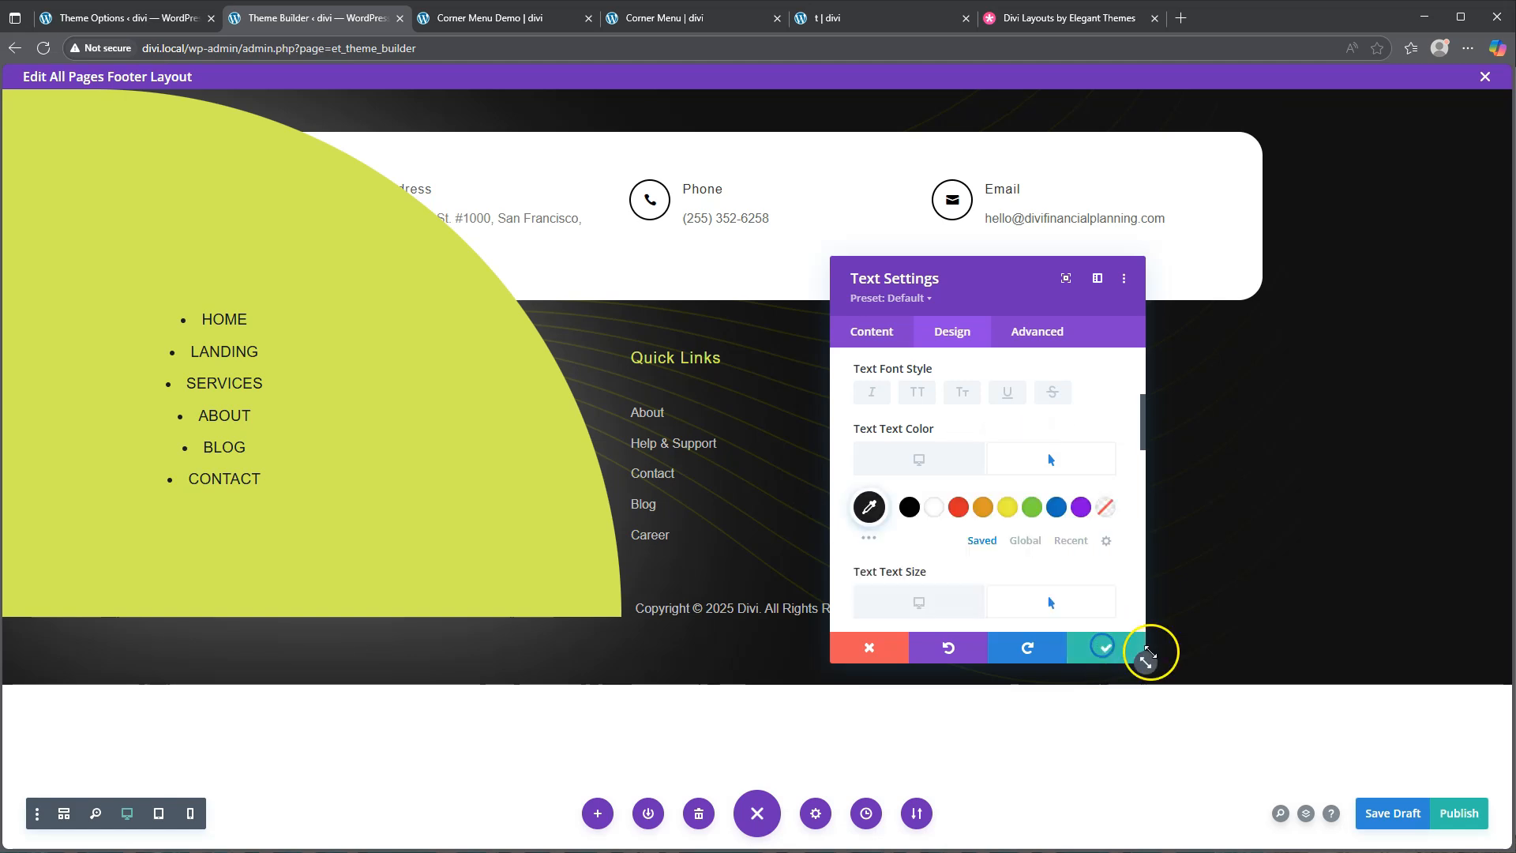
left_click(1392, 817)
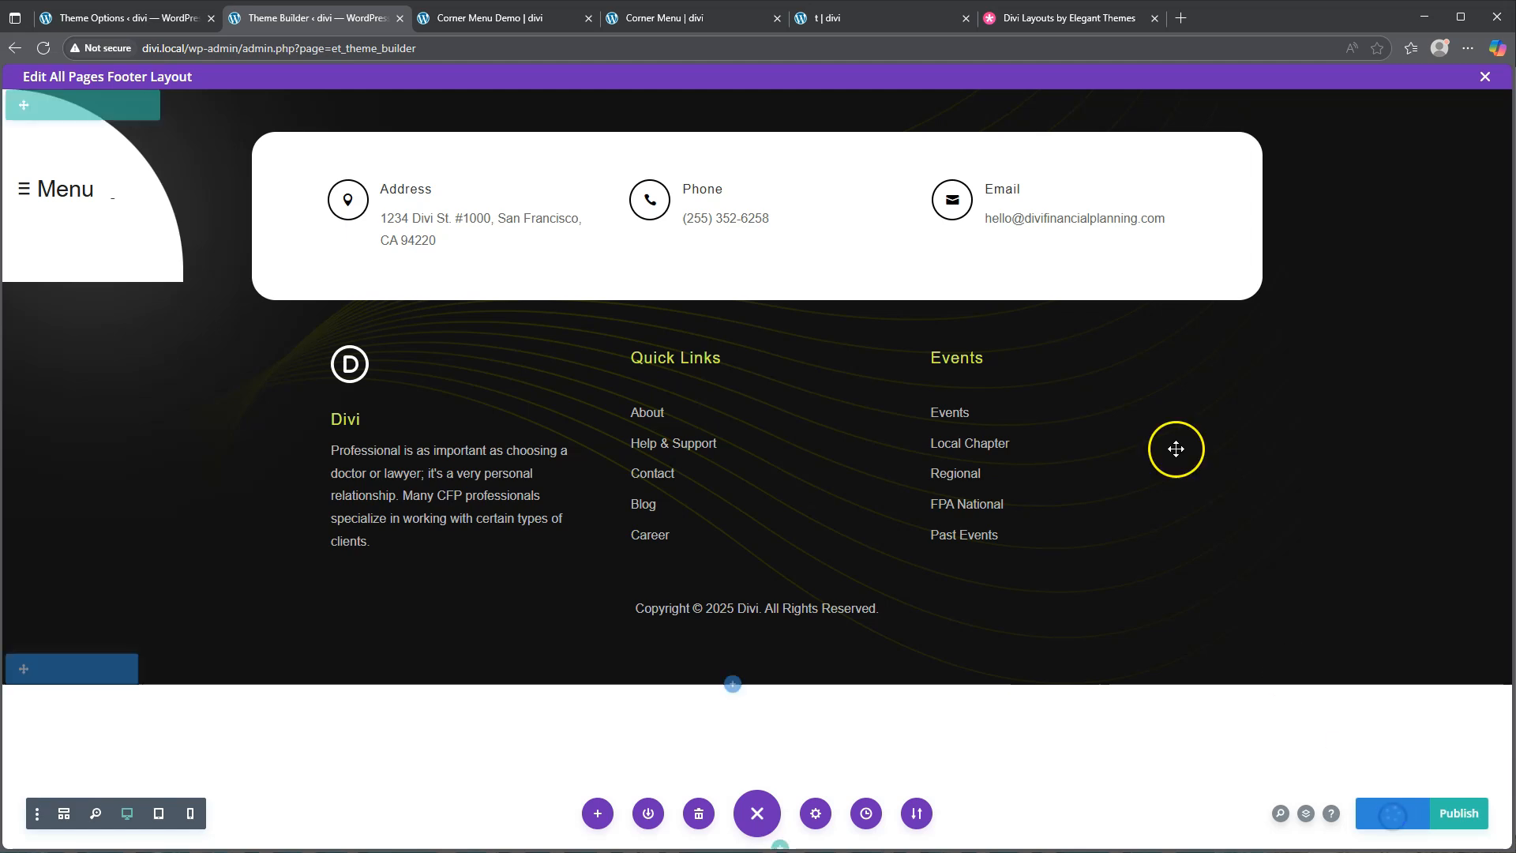
left_click(491, 20)
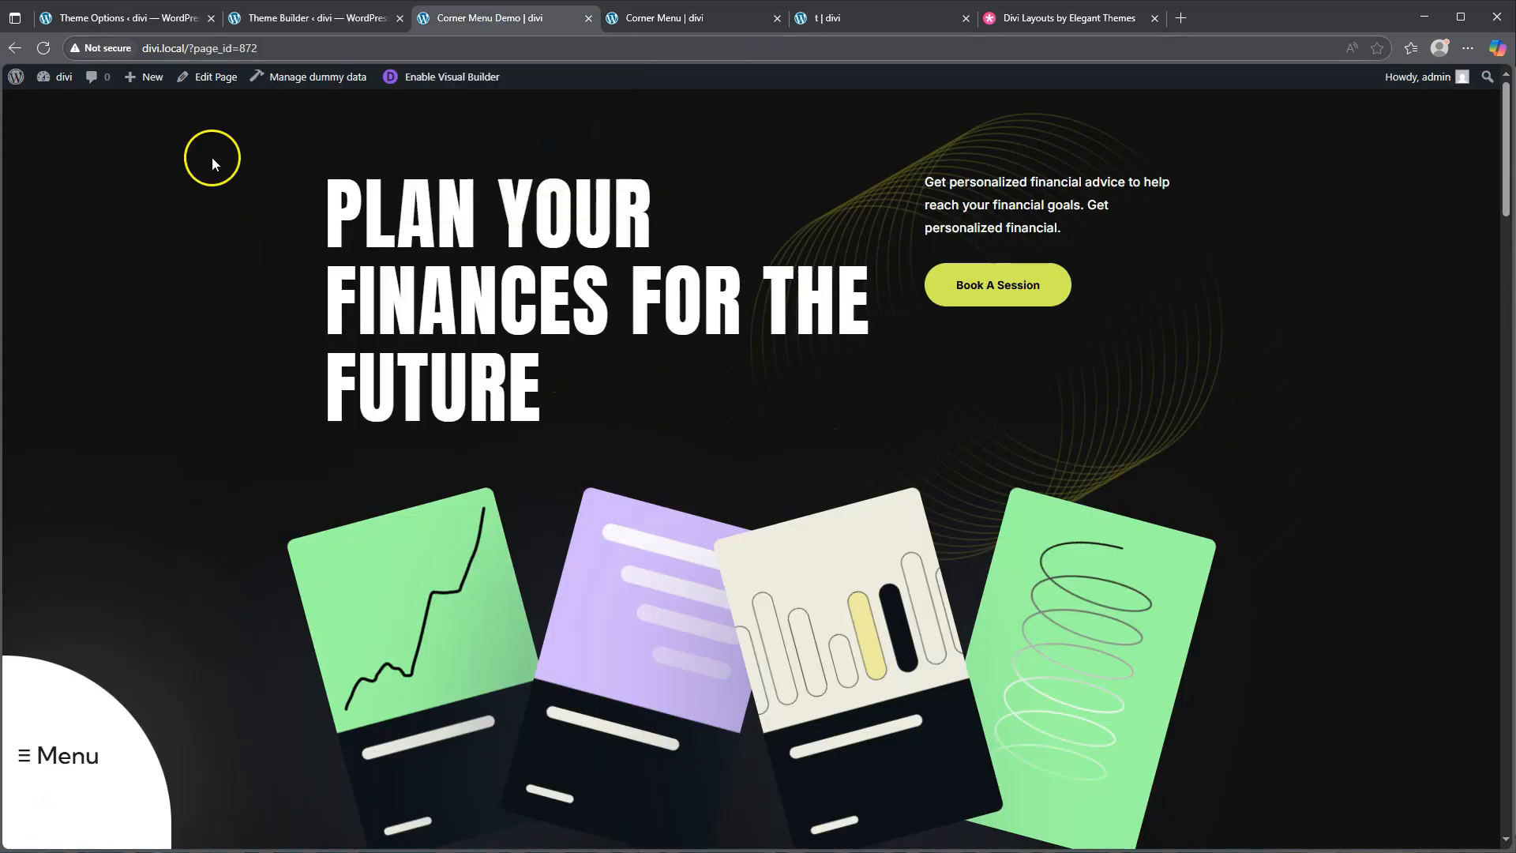
left_click(43, 48)
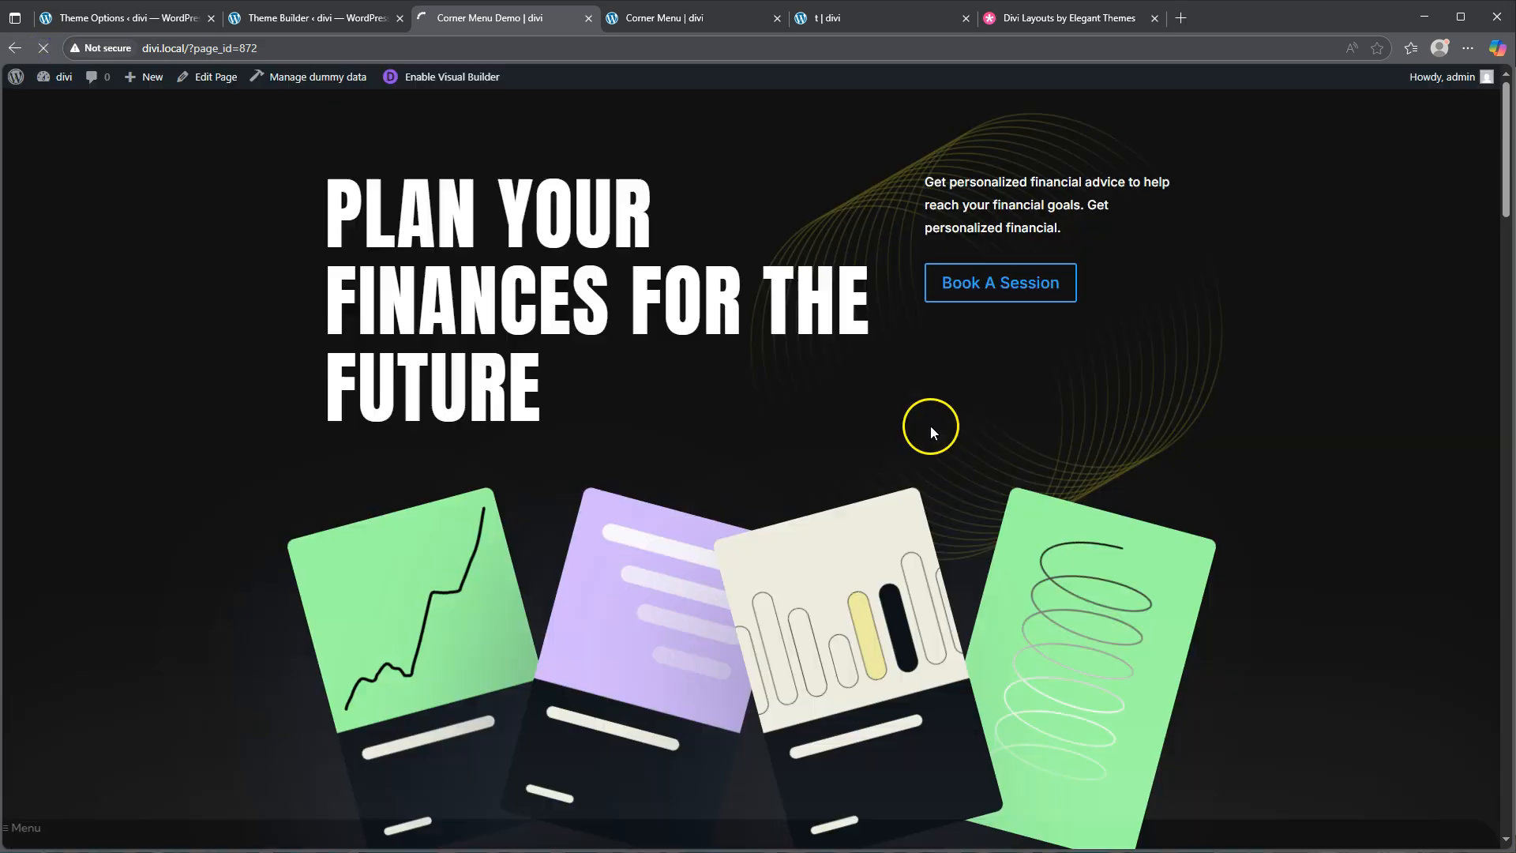
left_click(91, 750)
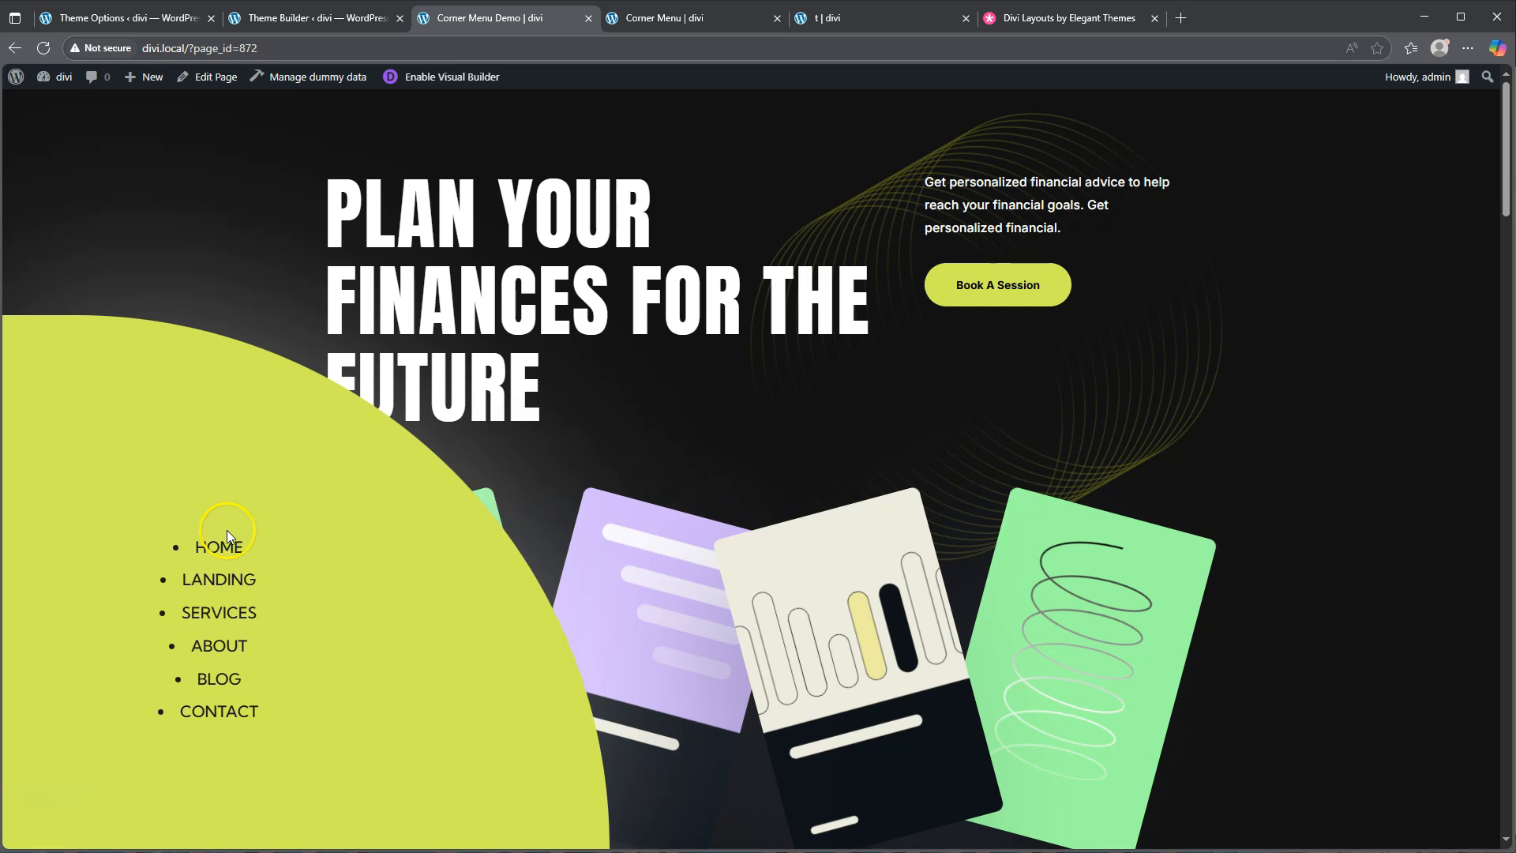
left_click(311, 17)
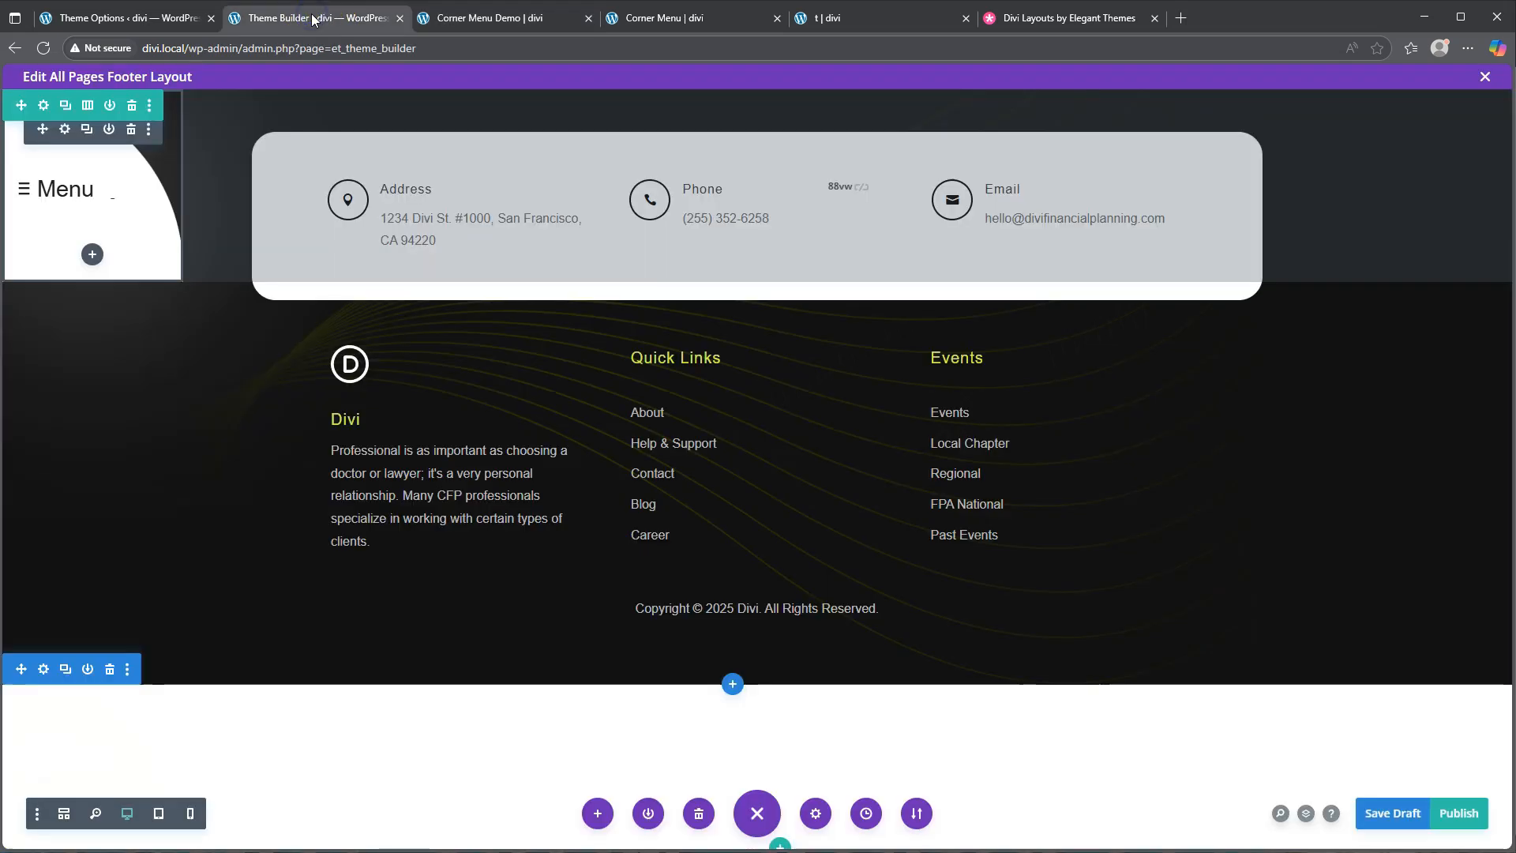
Set the Menu module's Unordered List style type to None
left_click(65, 129)
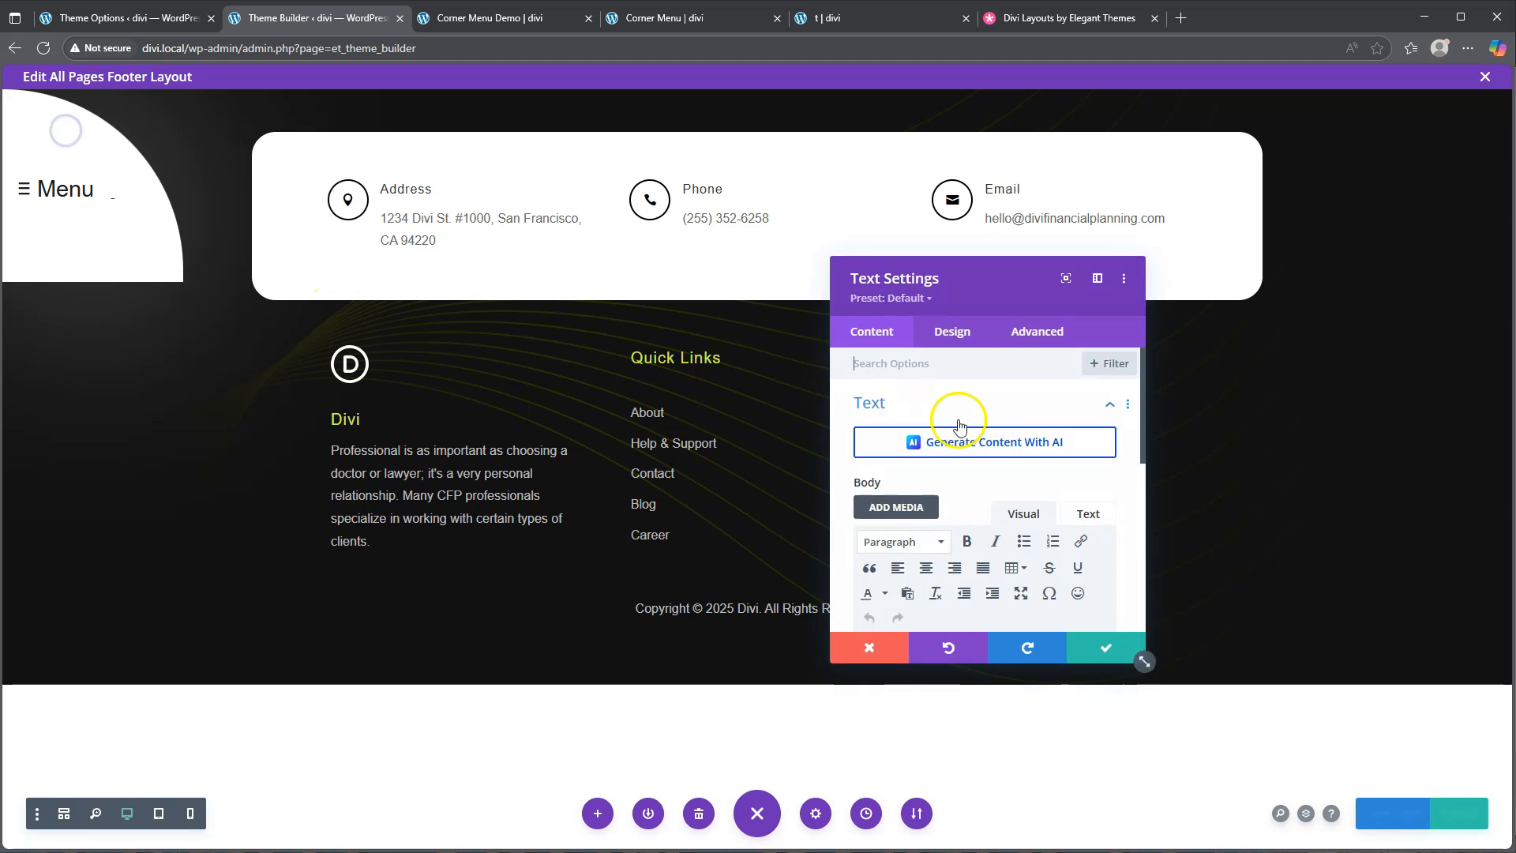
left_click(953, 331)
left_click(923, 410)
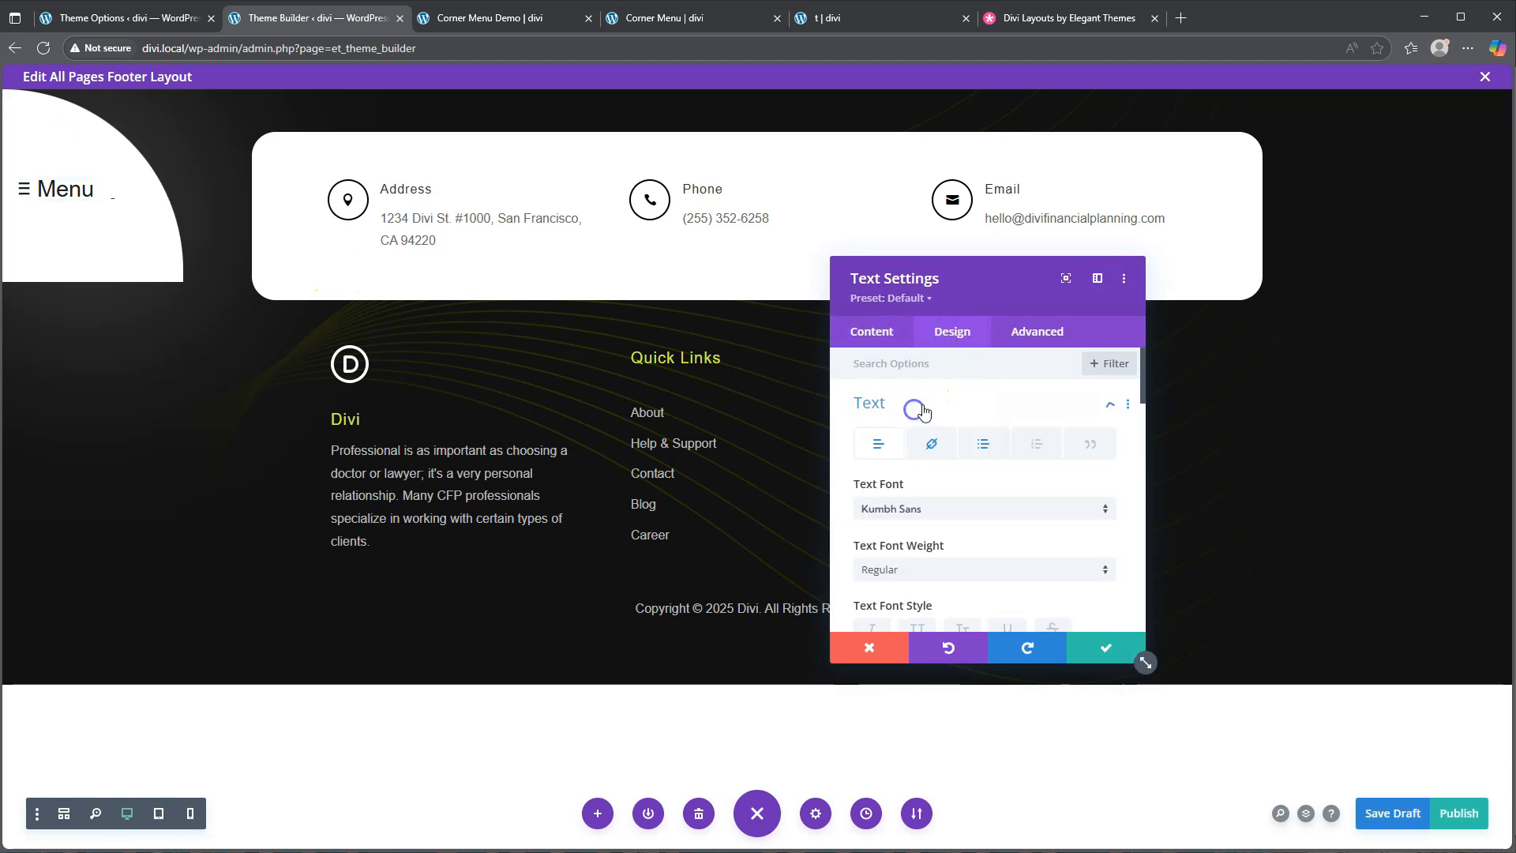
left_click(983, 448)
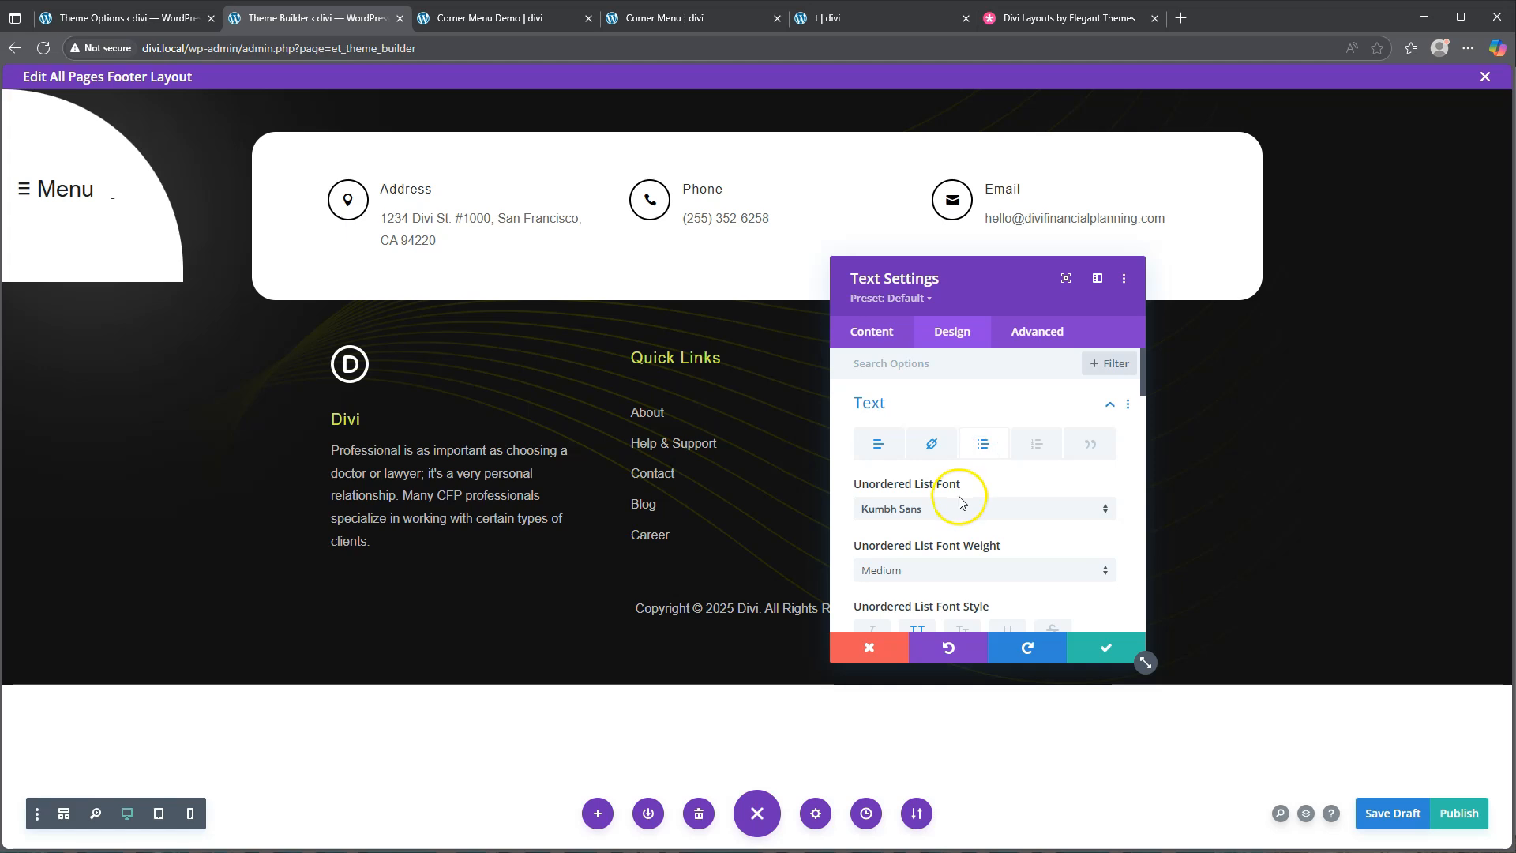
scroll(958, 500, "down", 3)
scroll(959, 503, "down", 3)
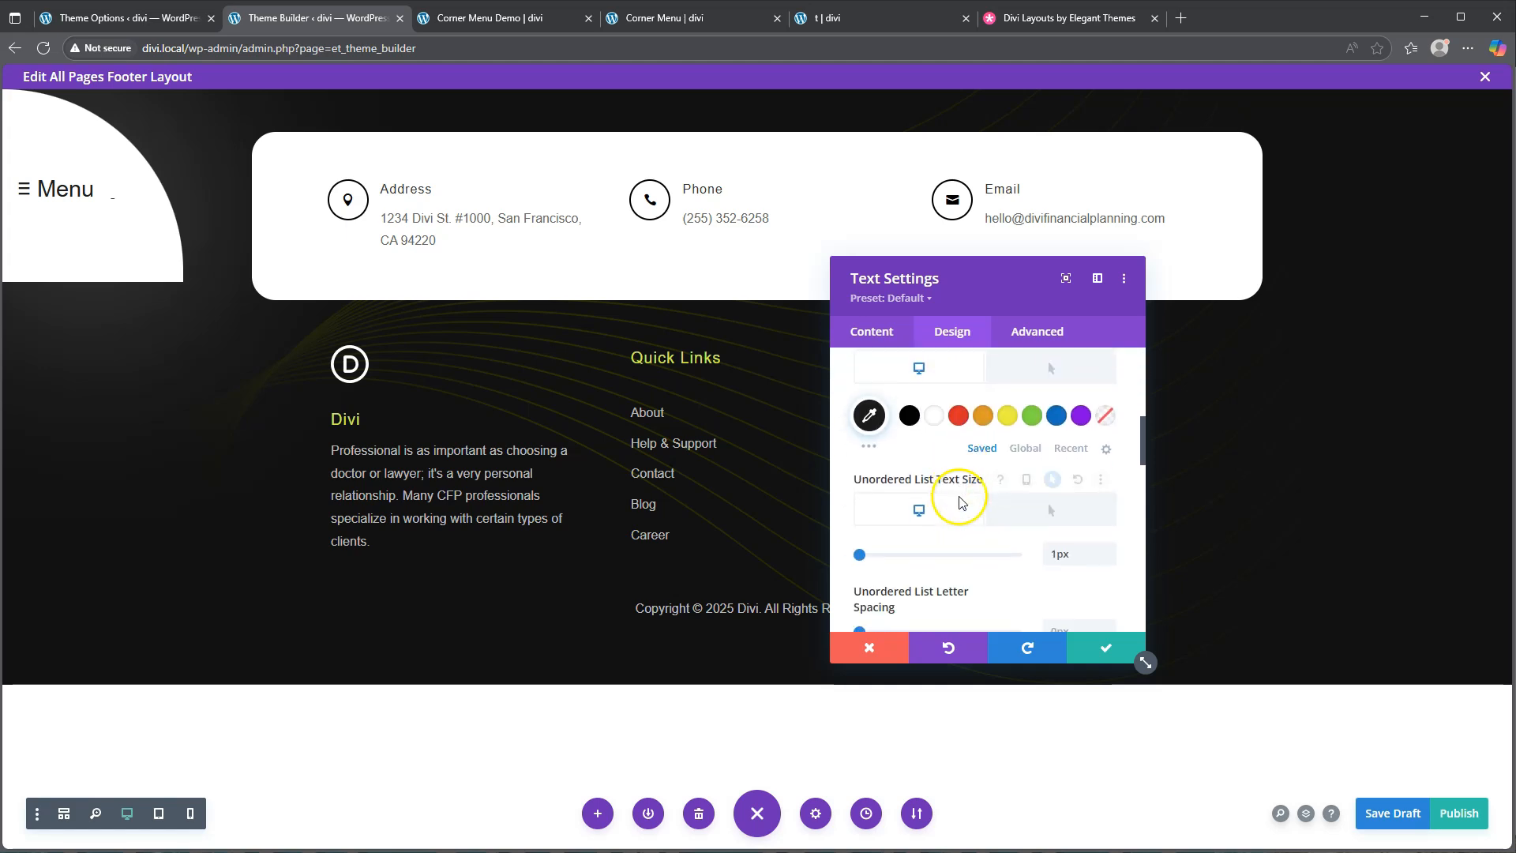
scroll(962, 503, "down", 2)
scroll(963, 505, "down", 3)
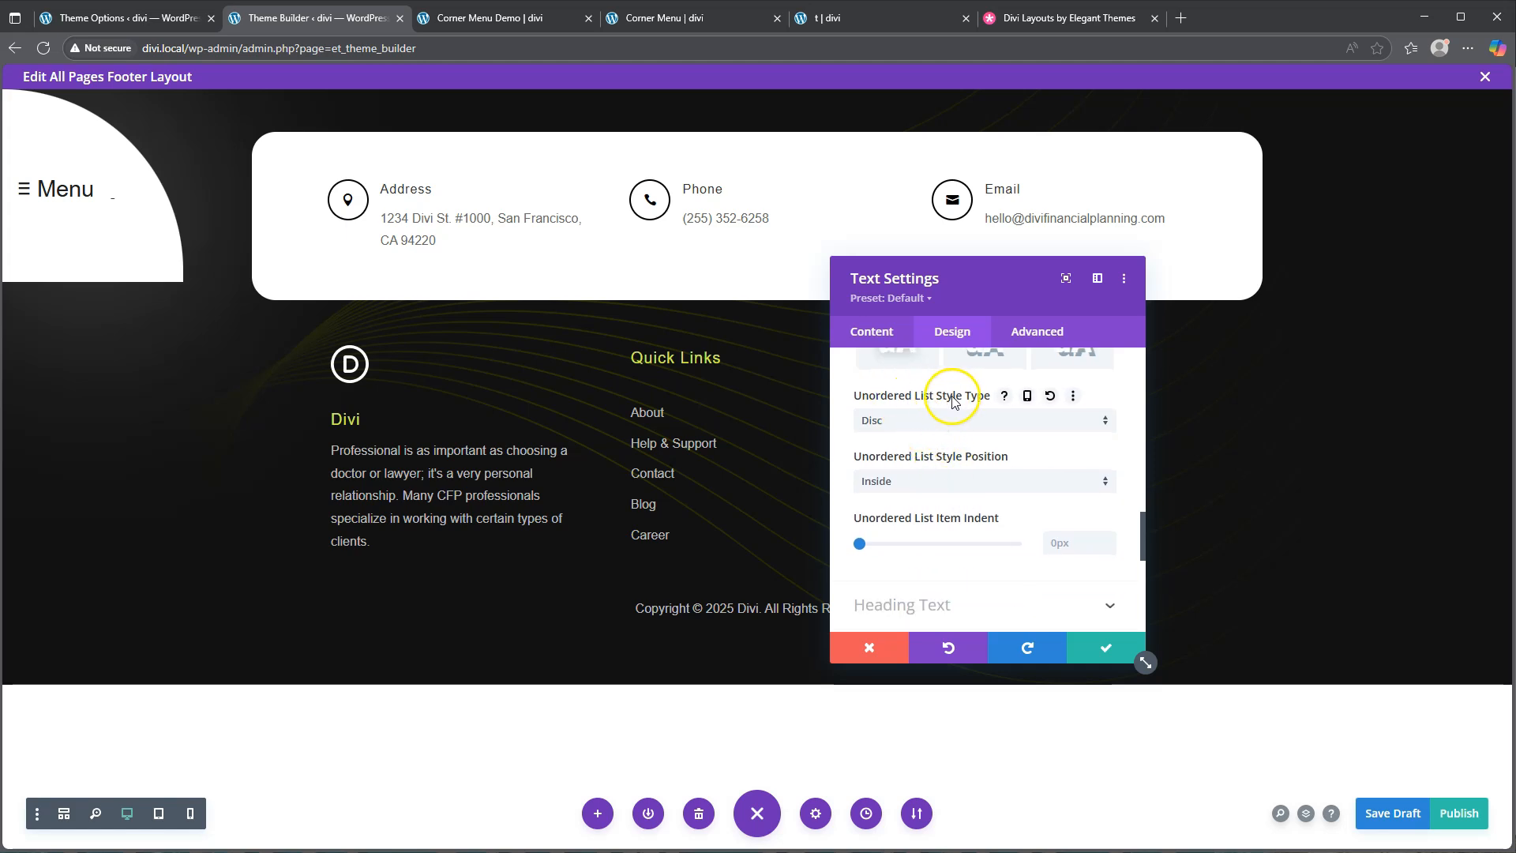
left_click(924, 419)
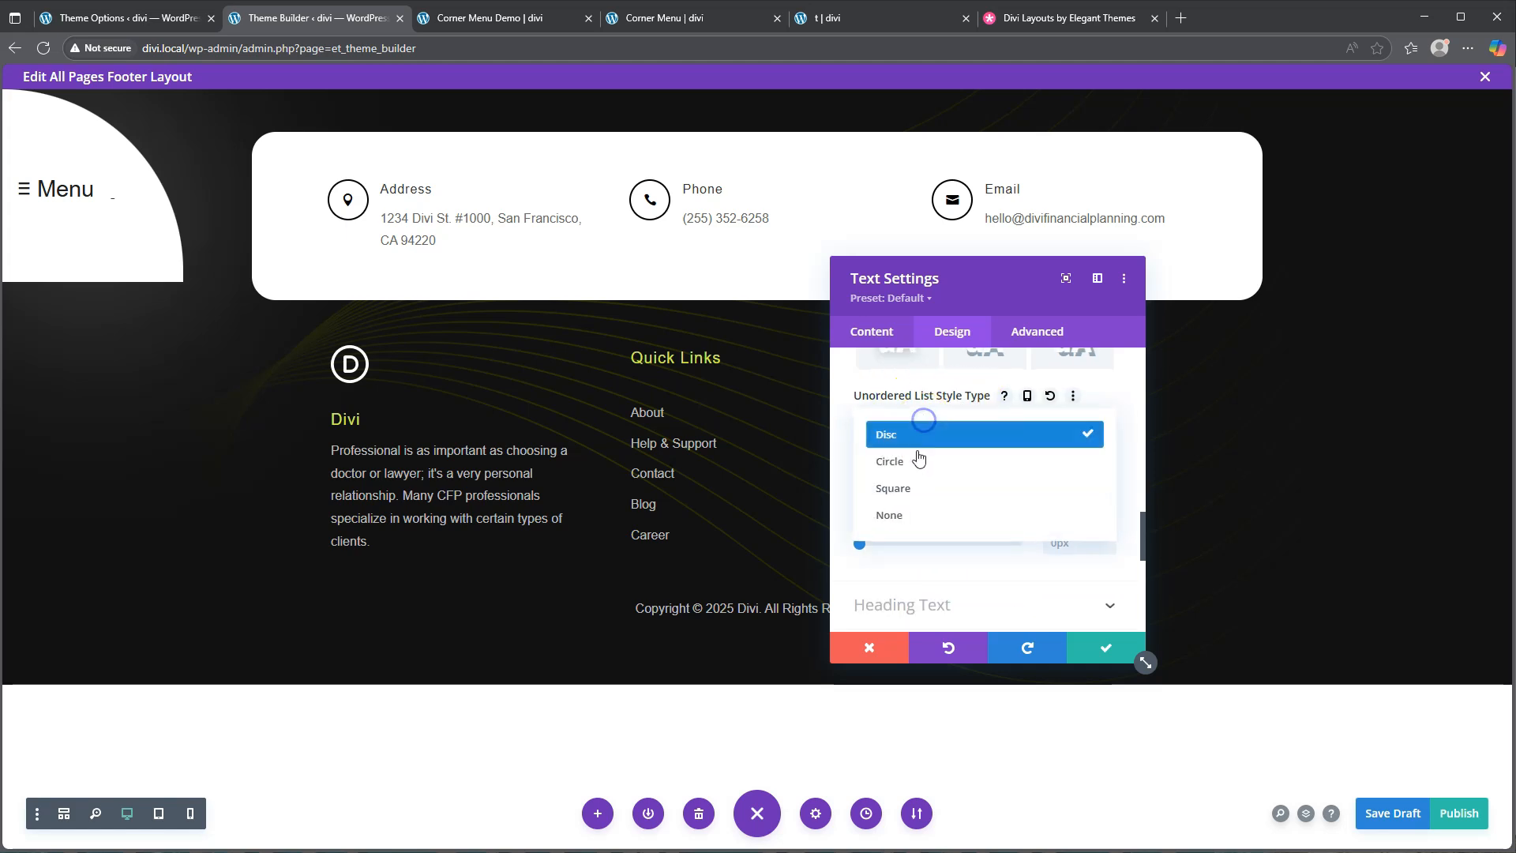
left_click(900, 514)
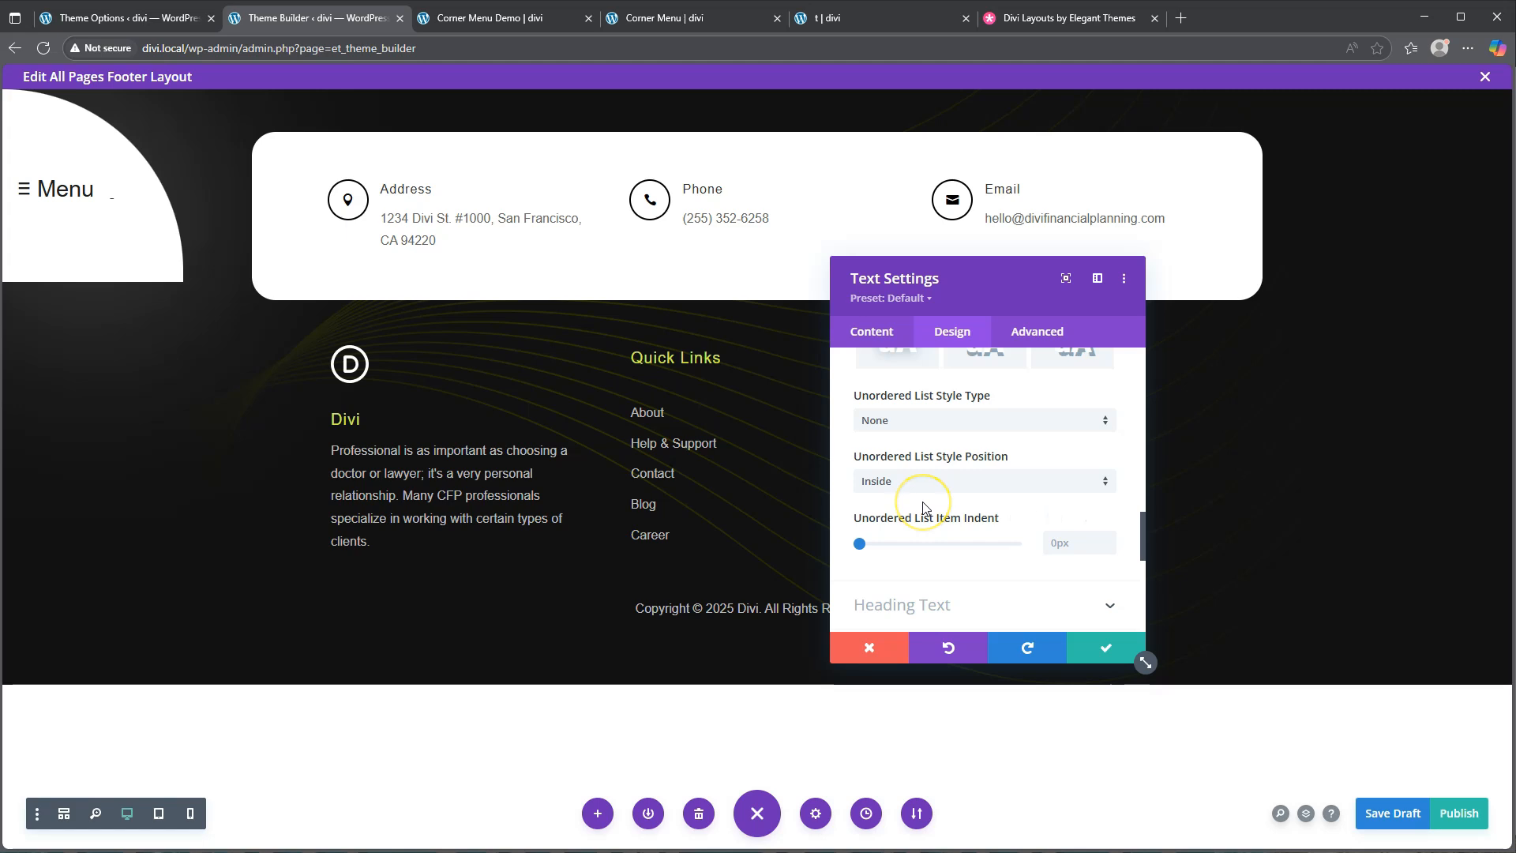
Make the list links' hover text colour white and confirm the module settings
scroll(925, 506, "up", 5)
scroll(925, 507, "up", 5)
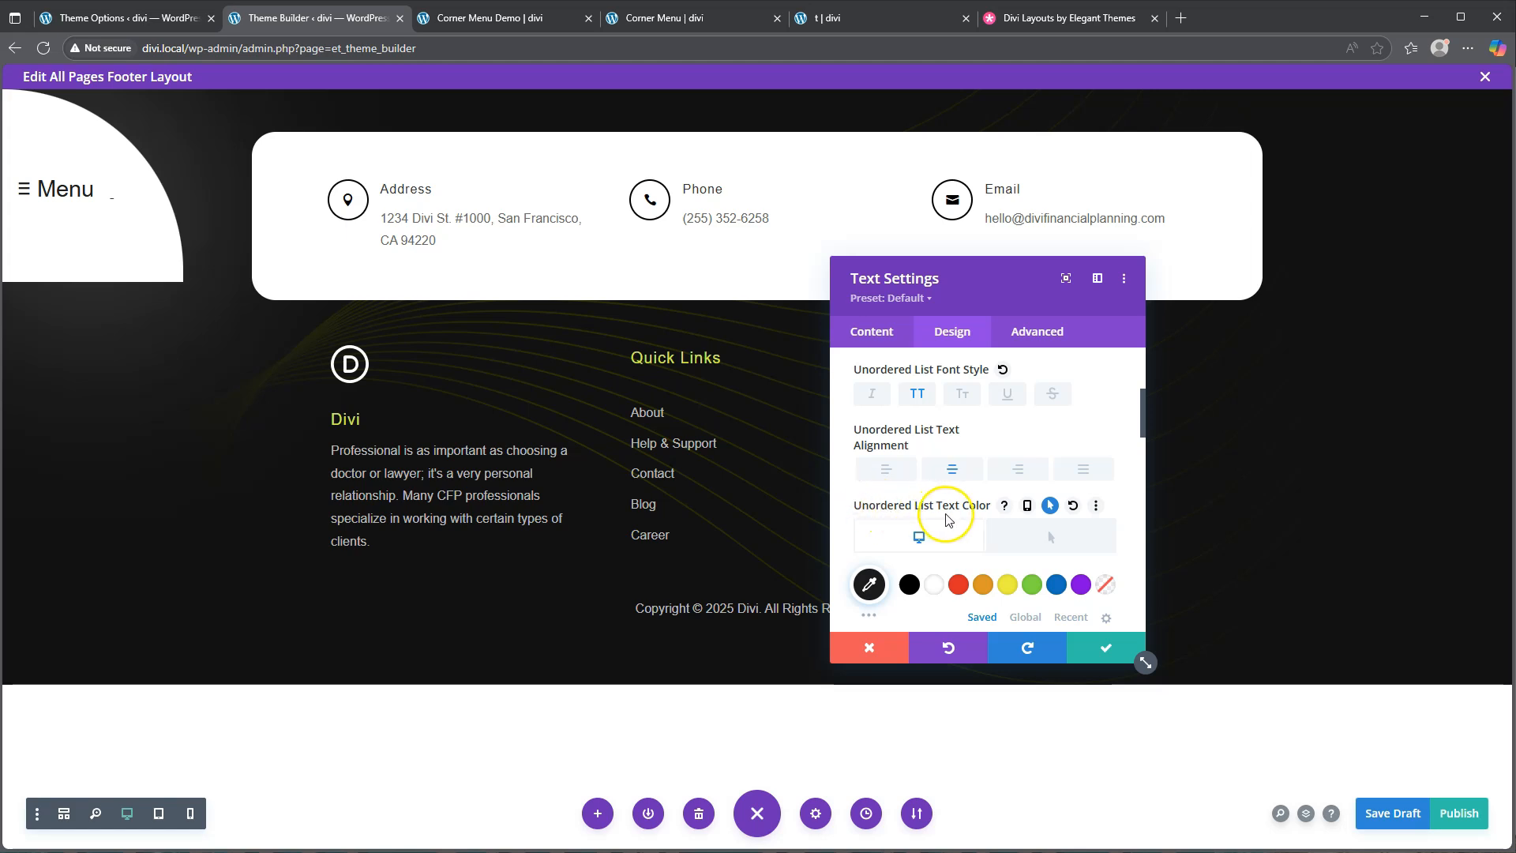
left_click(1054, 542)
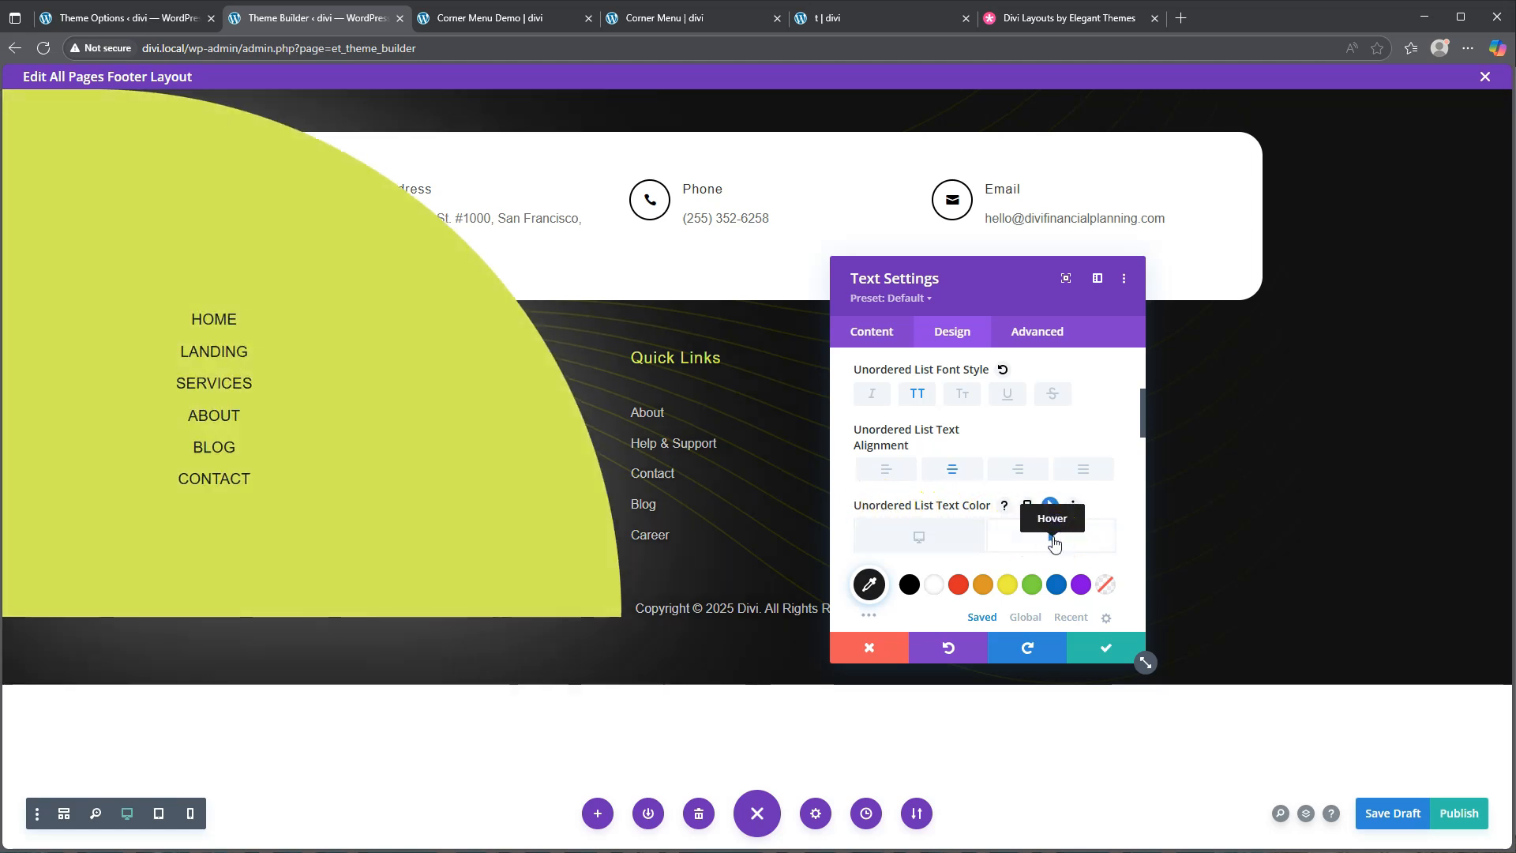
left_click(935, 586)
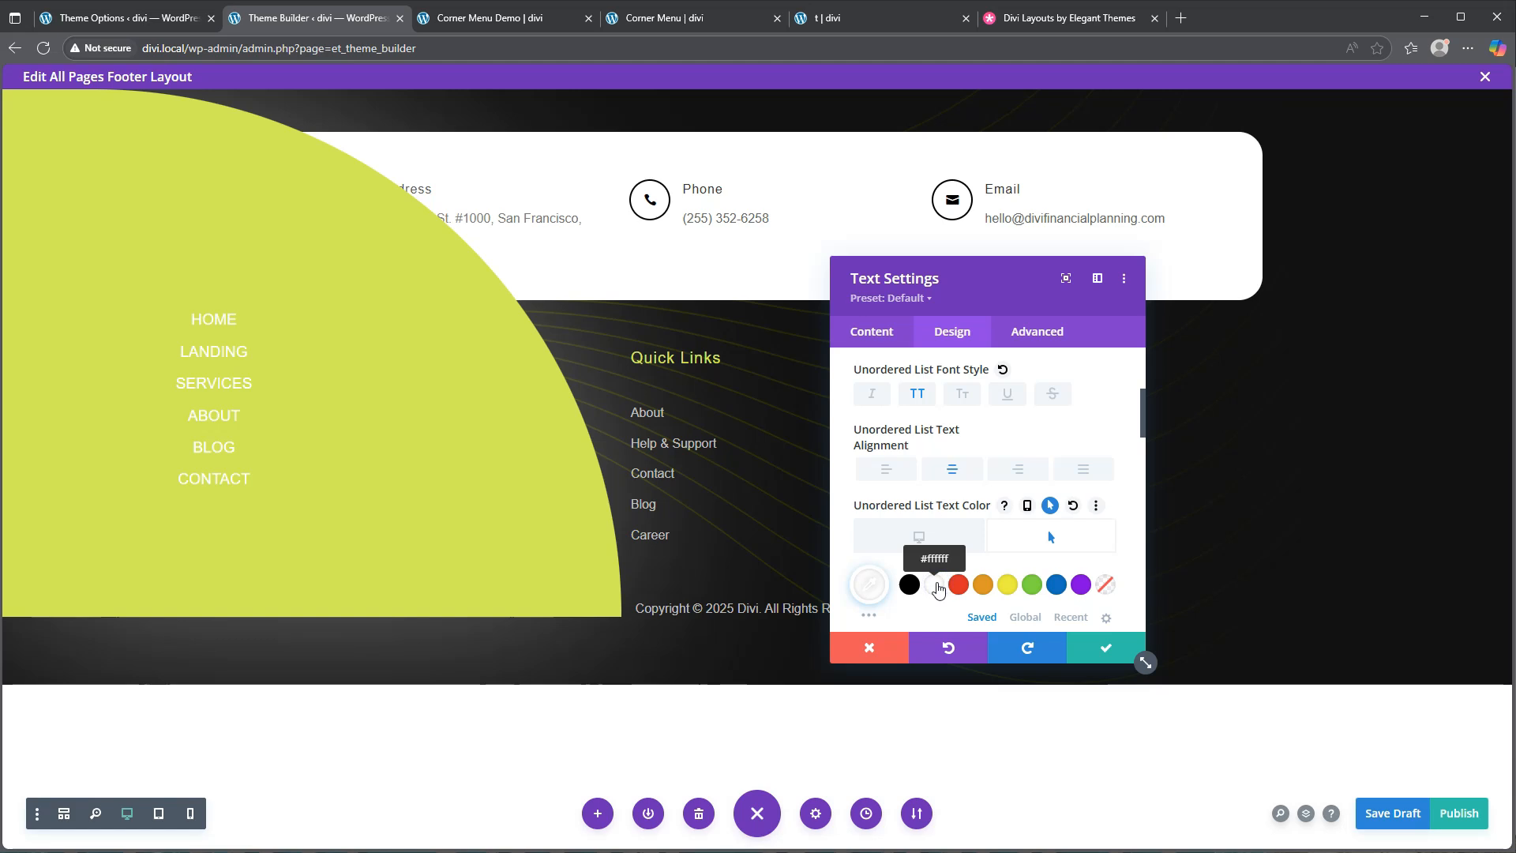
left_click(1105, 647)
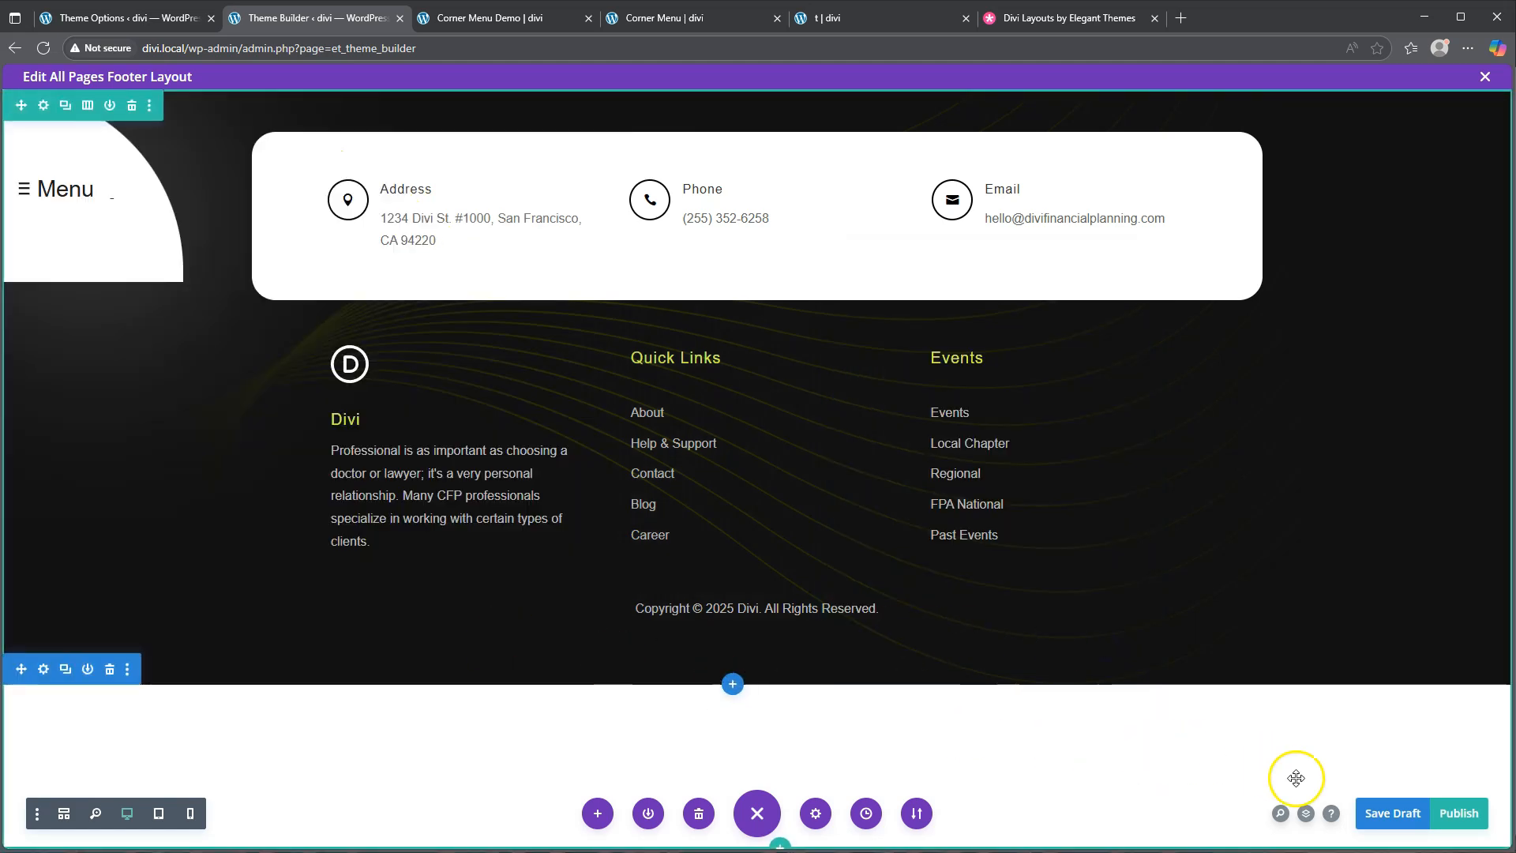
Save the footer draft, reload the Corner Menu Demo page, and check SERVICES turns white on hover
left_click(1391, 813)
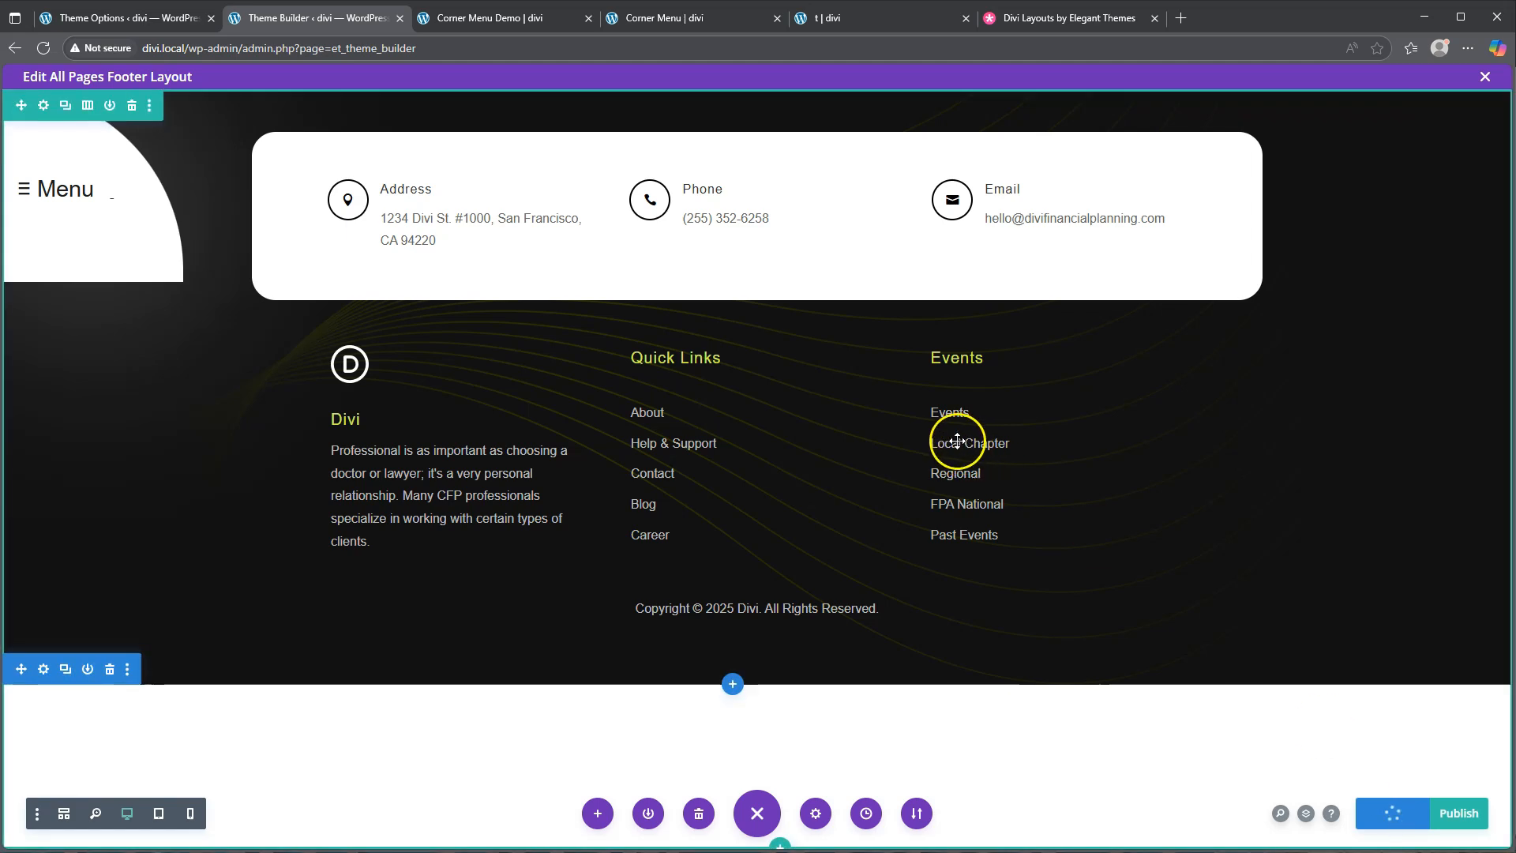
left_click(505, 17)
left_click(46, 48)
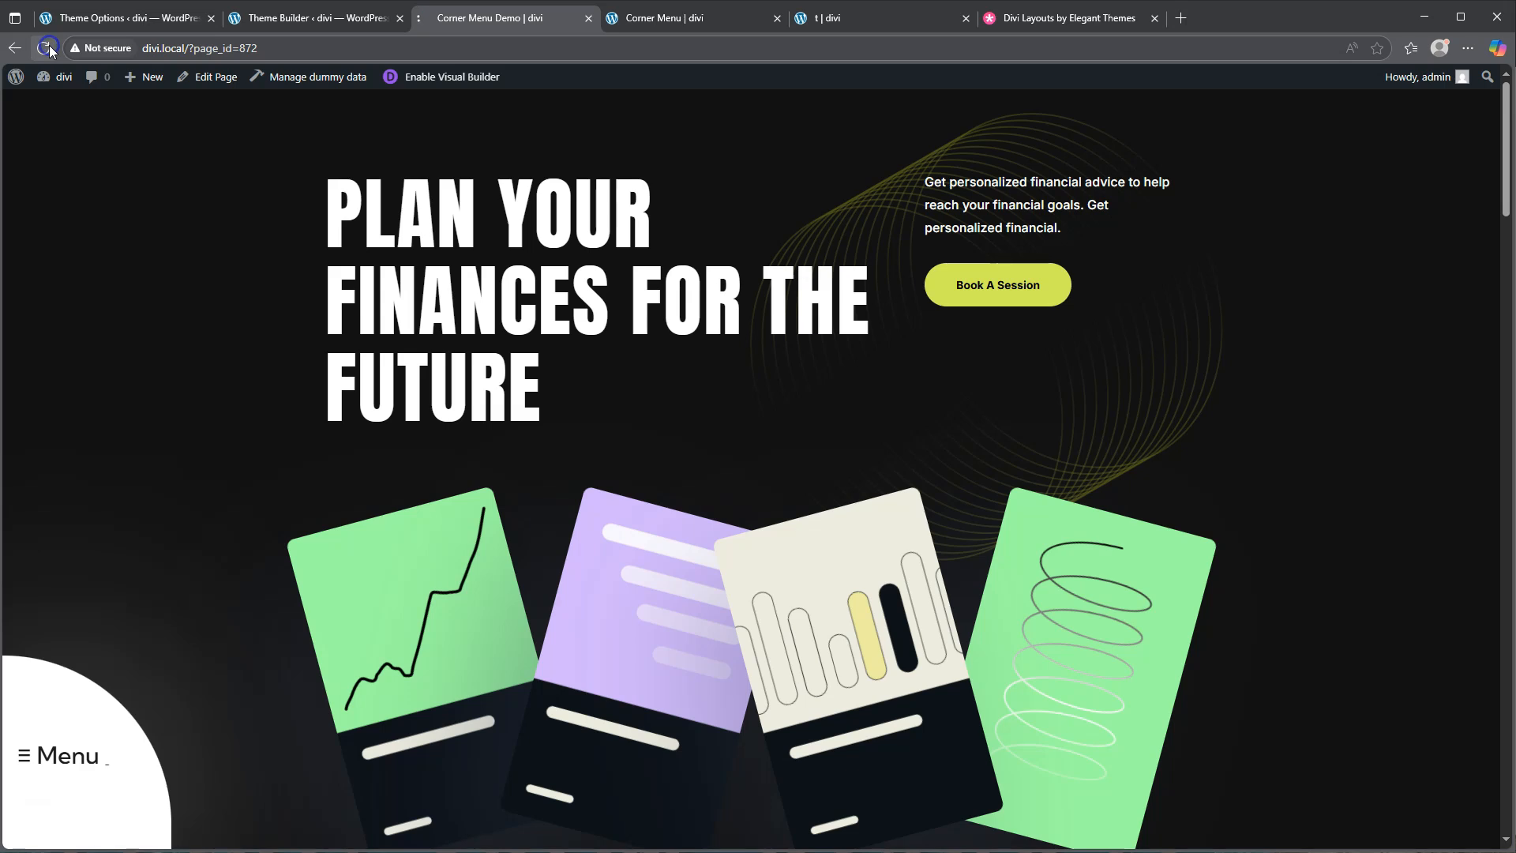
left_click(79, 734)
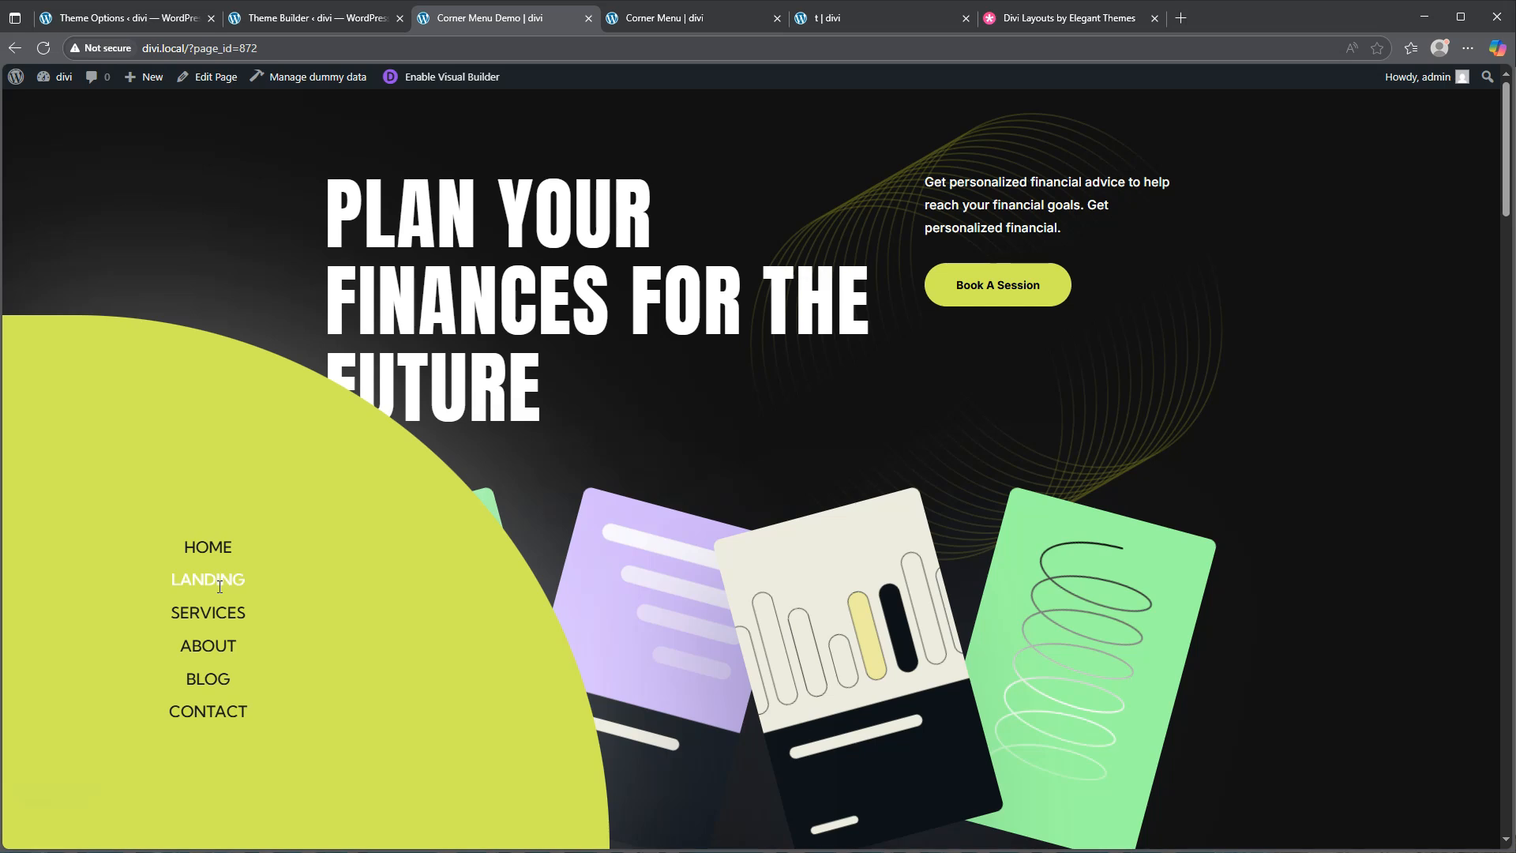
left_click(221, 611)
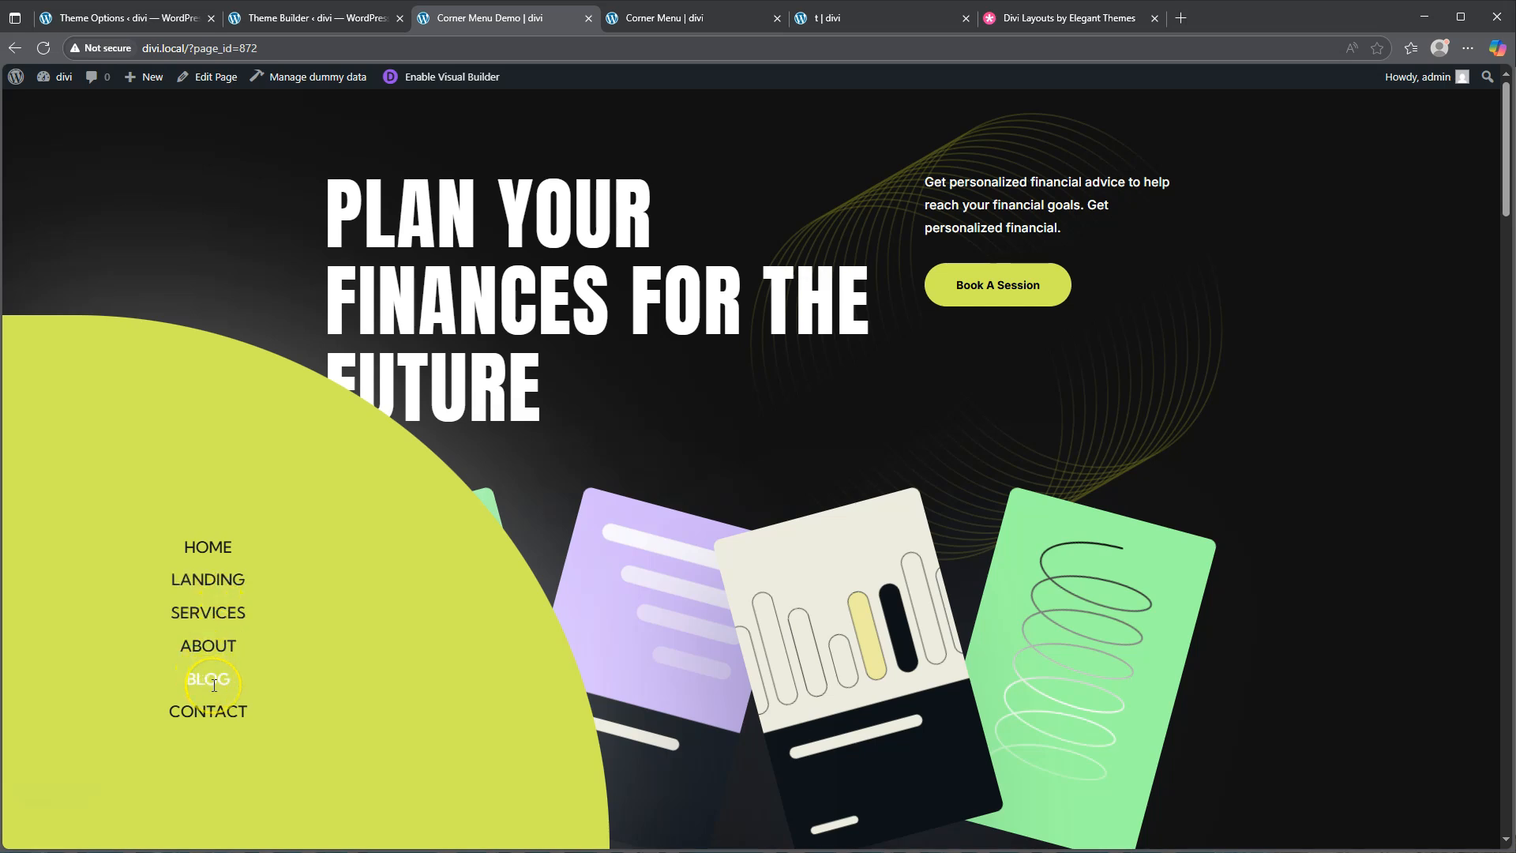